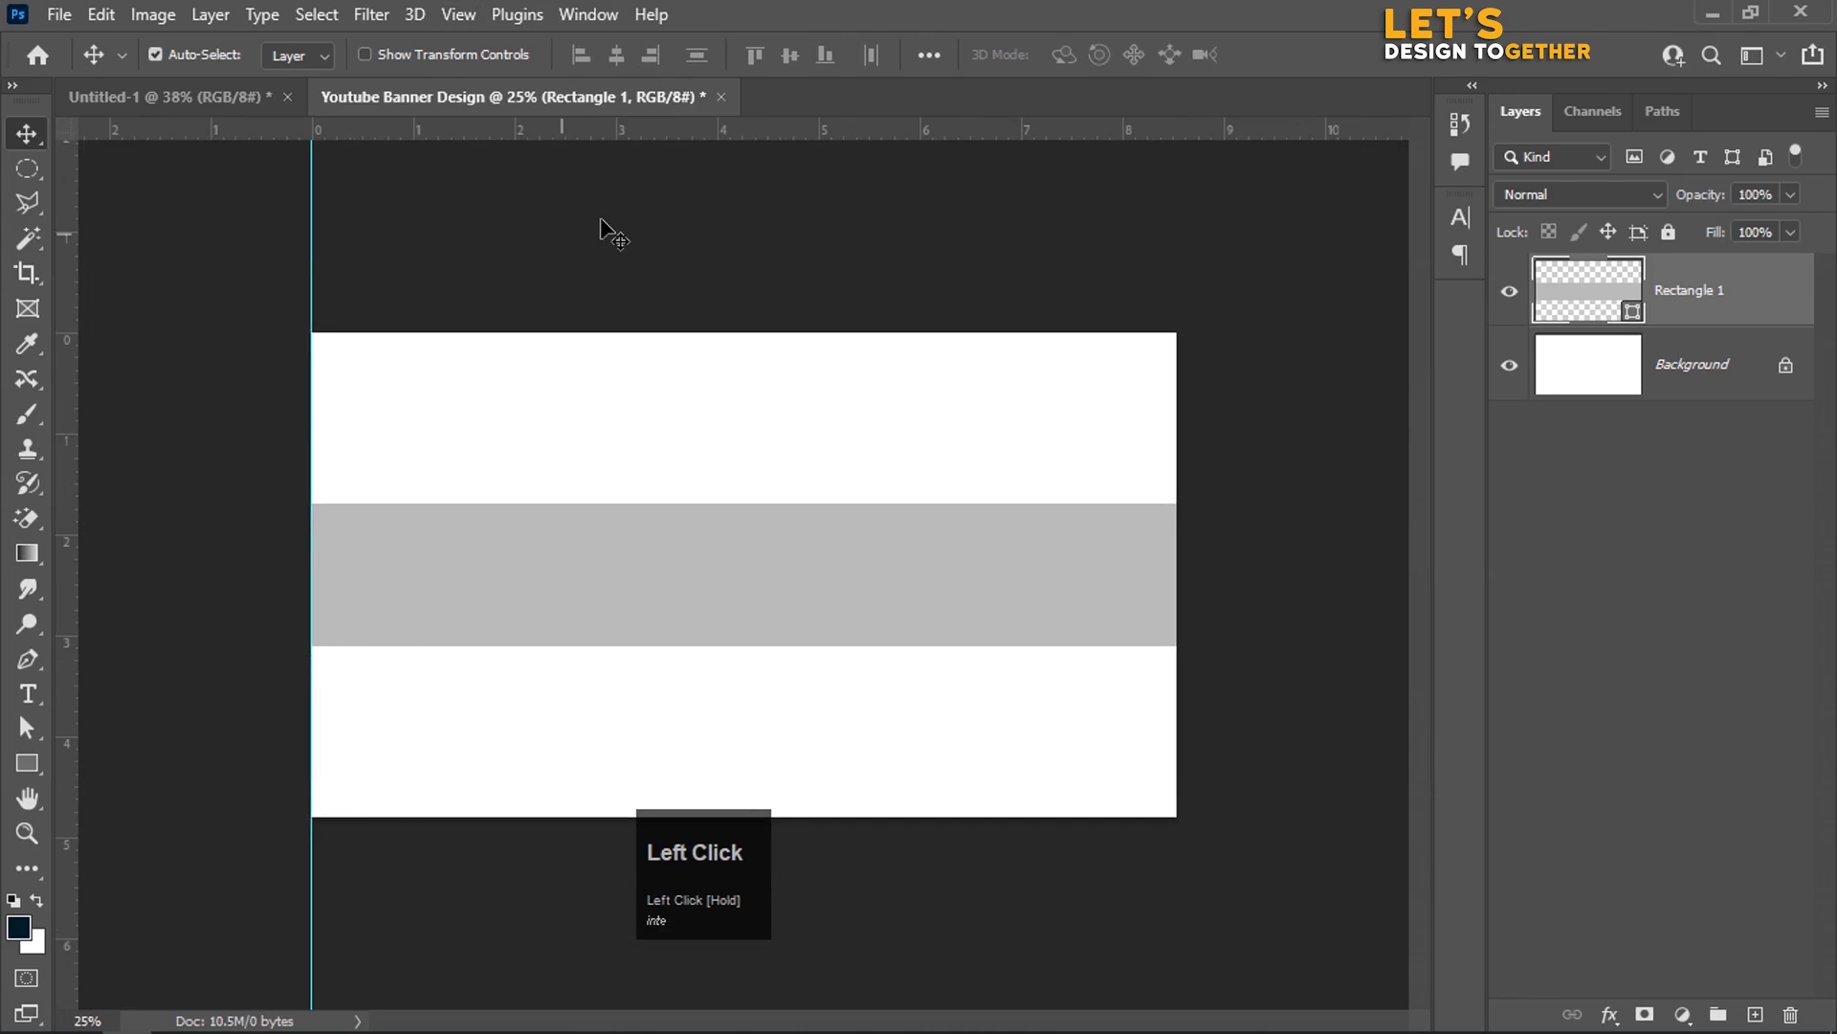
Step: Add guides along the top, right and bottom edges of the banner canvas
left_click_drag(668, 134, 669, 332)
left_click_drag(70, 492, 1175, 506)
left_click_drag(943, 134, 1101, 825)
Step: Rename the grey rectangle's layer as "Computer Screen"
double_click(1701, 290)
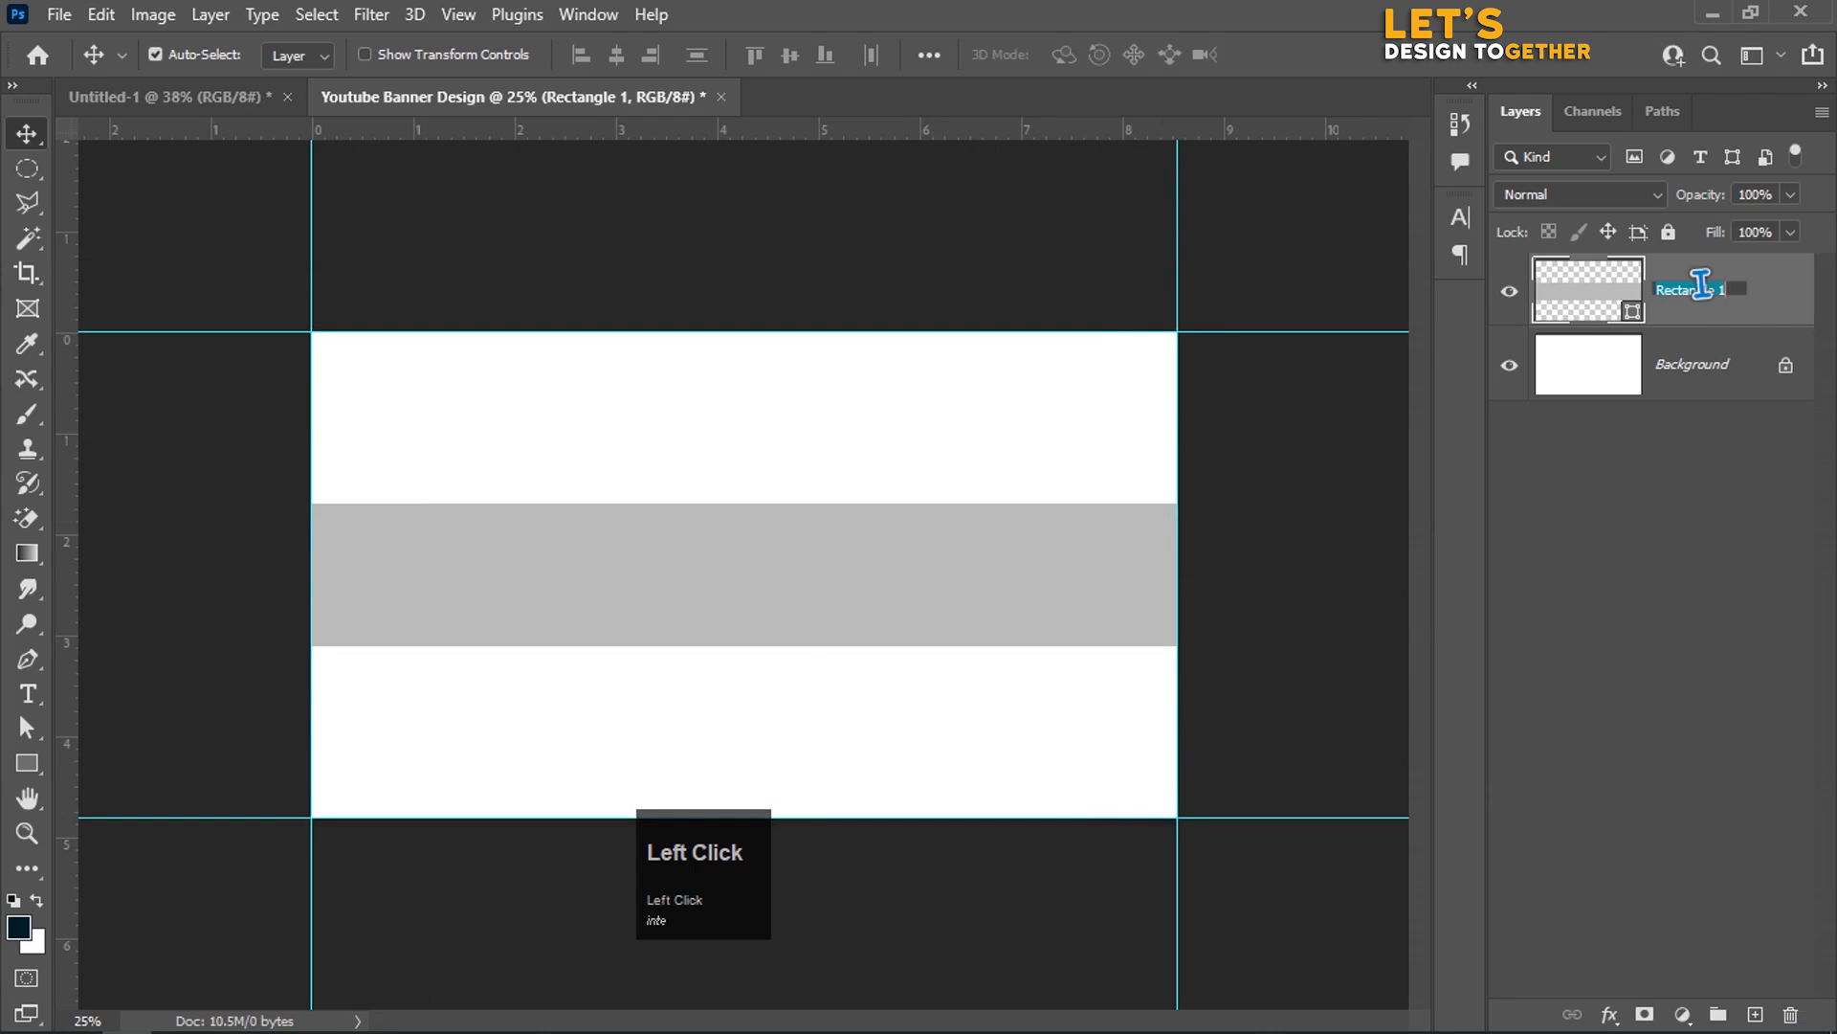
type("M")
key("BackSpace")
key("BackSpace")
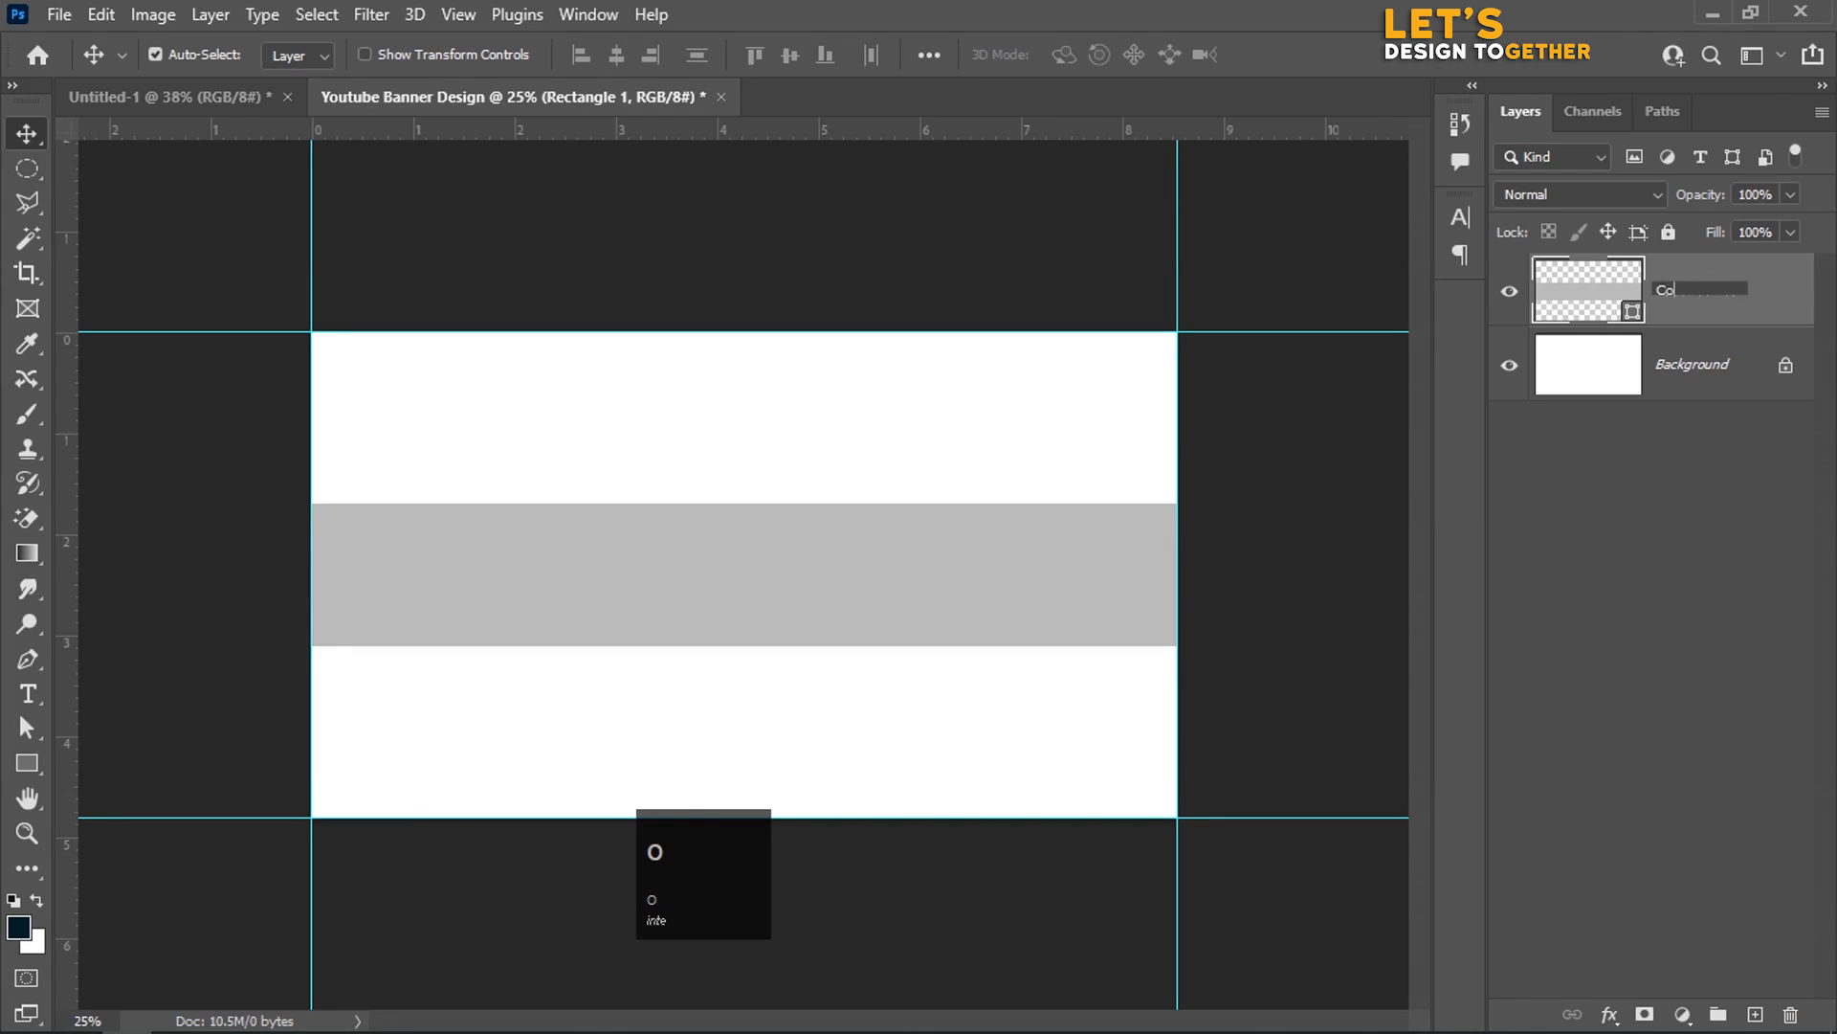
type("Computer Screen")
key("Return")
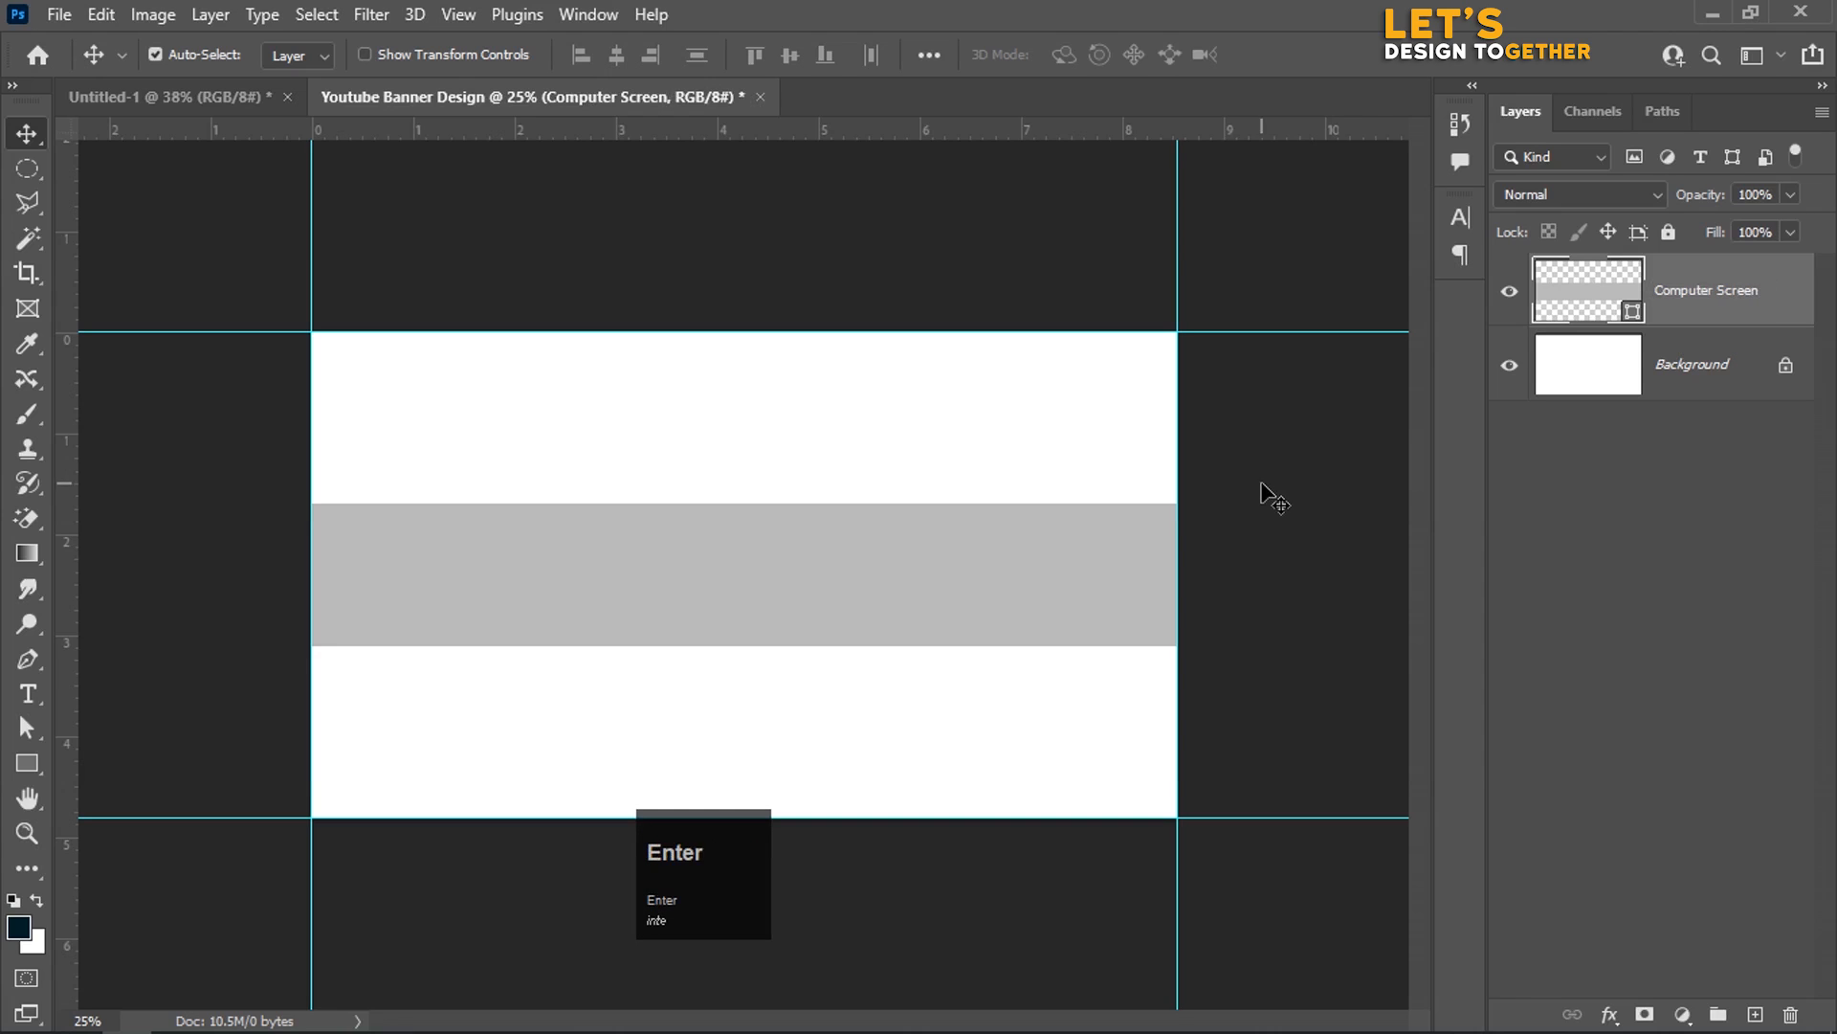
key("ctrl+0")
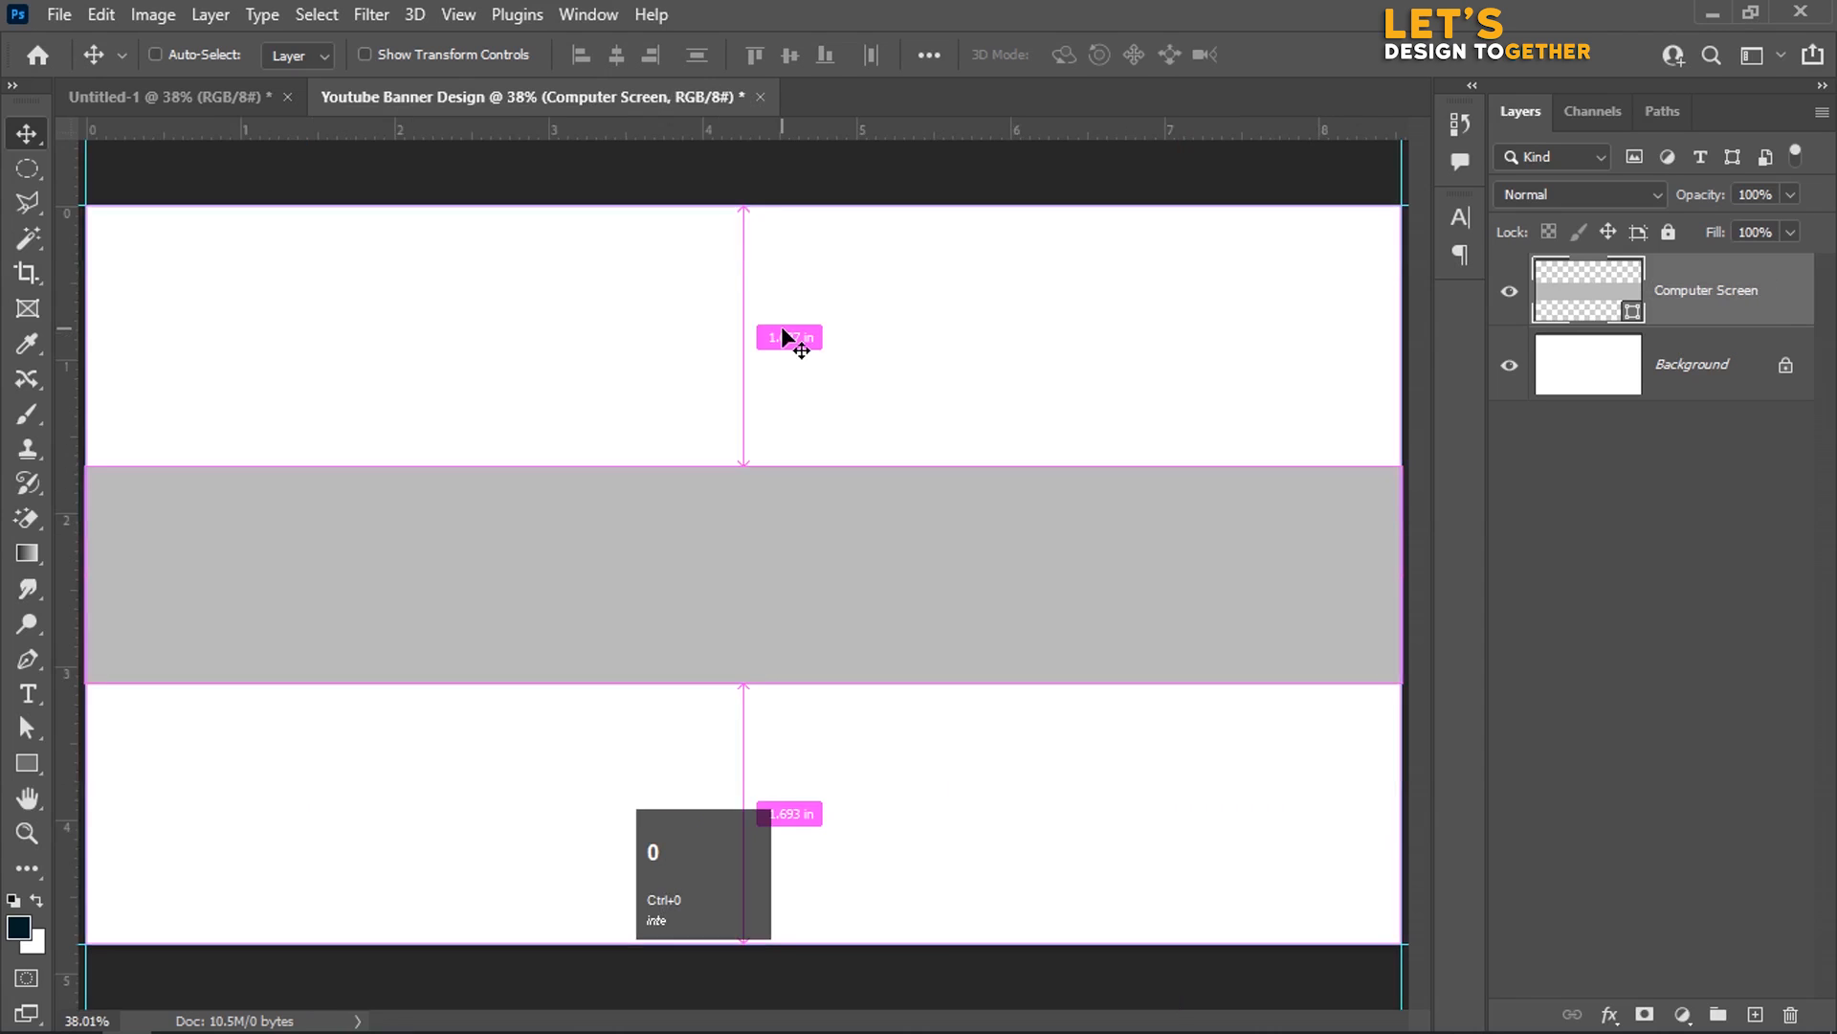
Step: Duplicate the Computer Screen layer and fill the copy with the dark navy foreground color
left_click(37, 136)
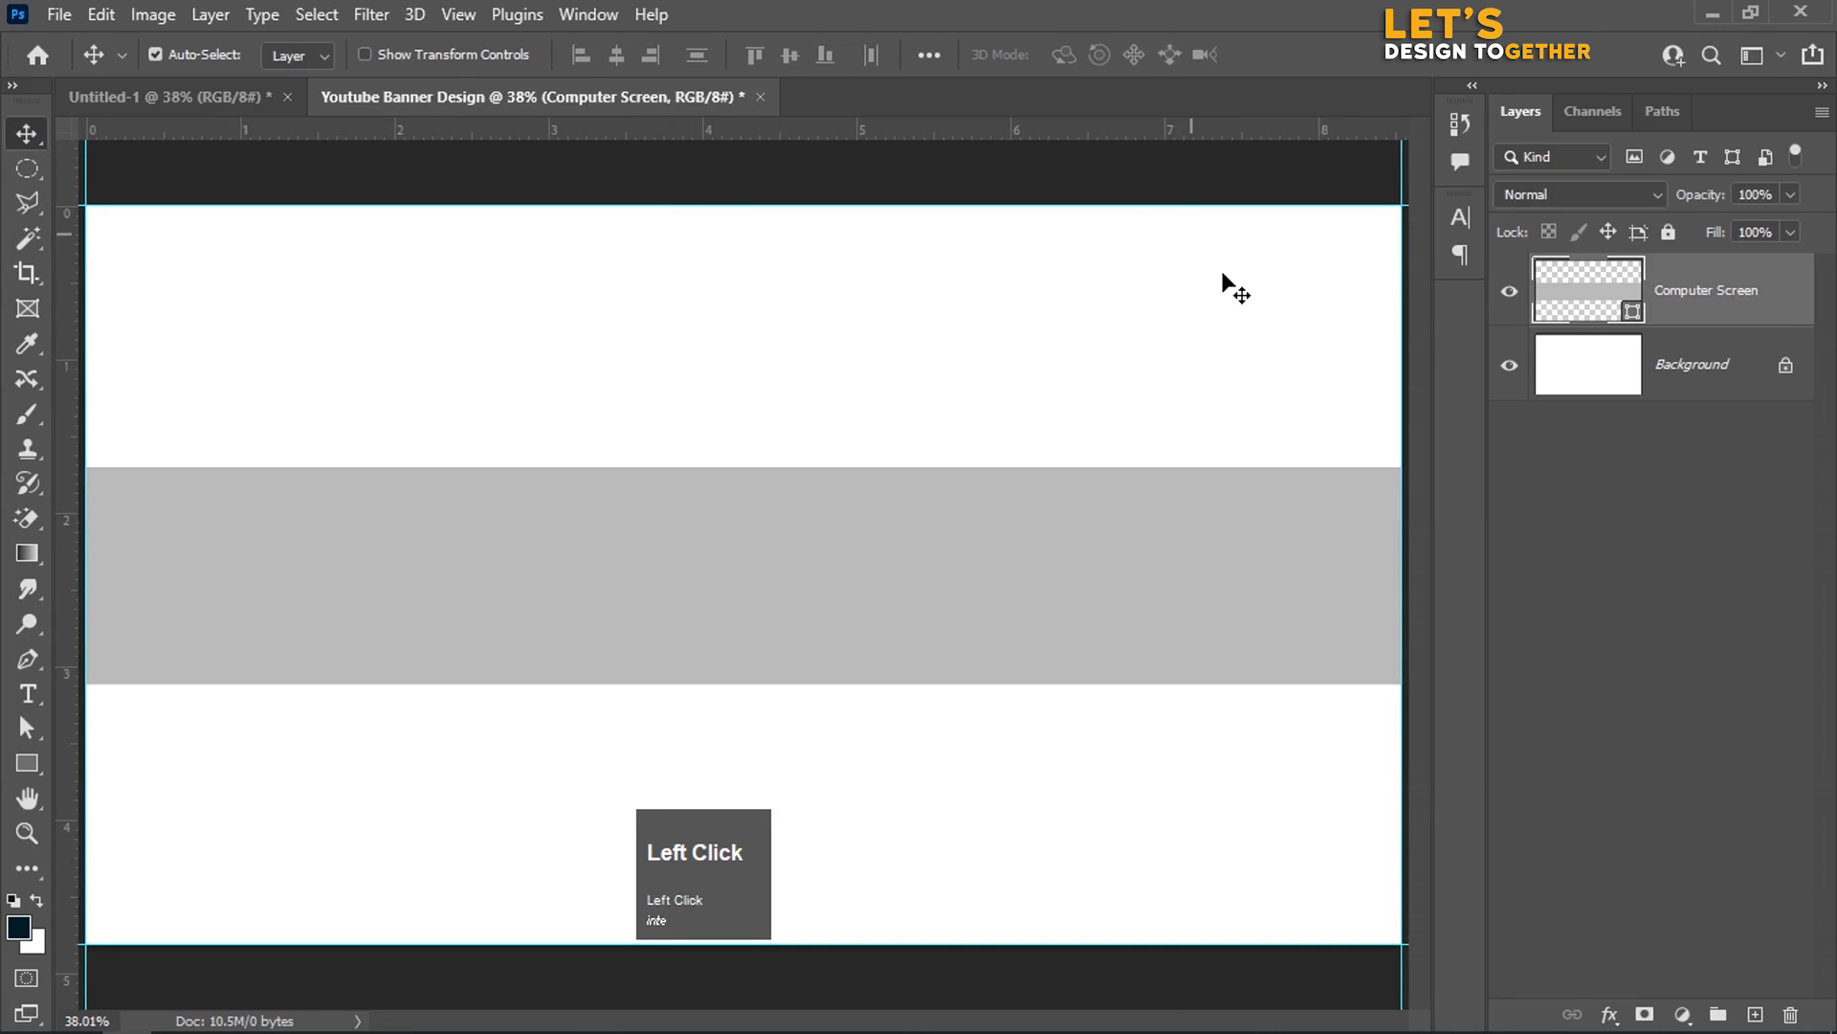
left_click_drag(1726, 305, 1754, 1012)
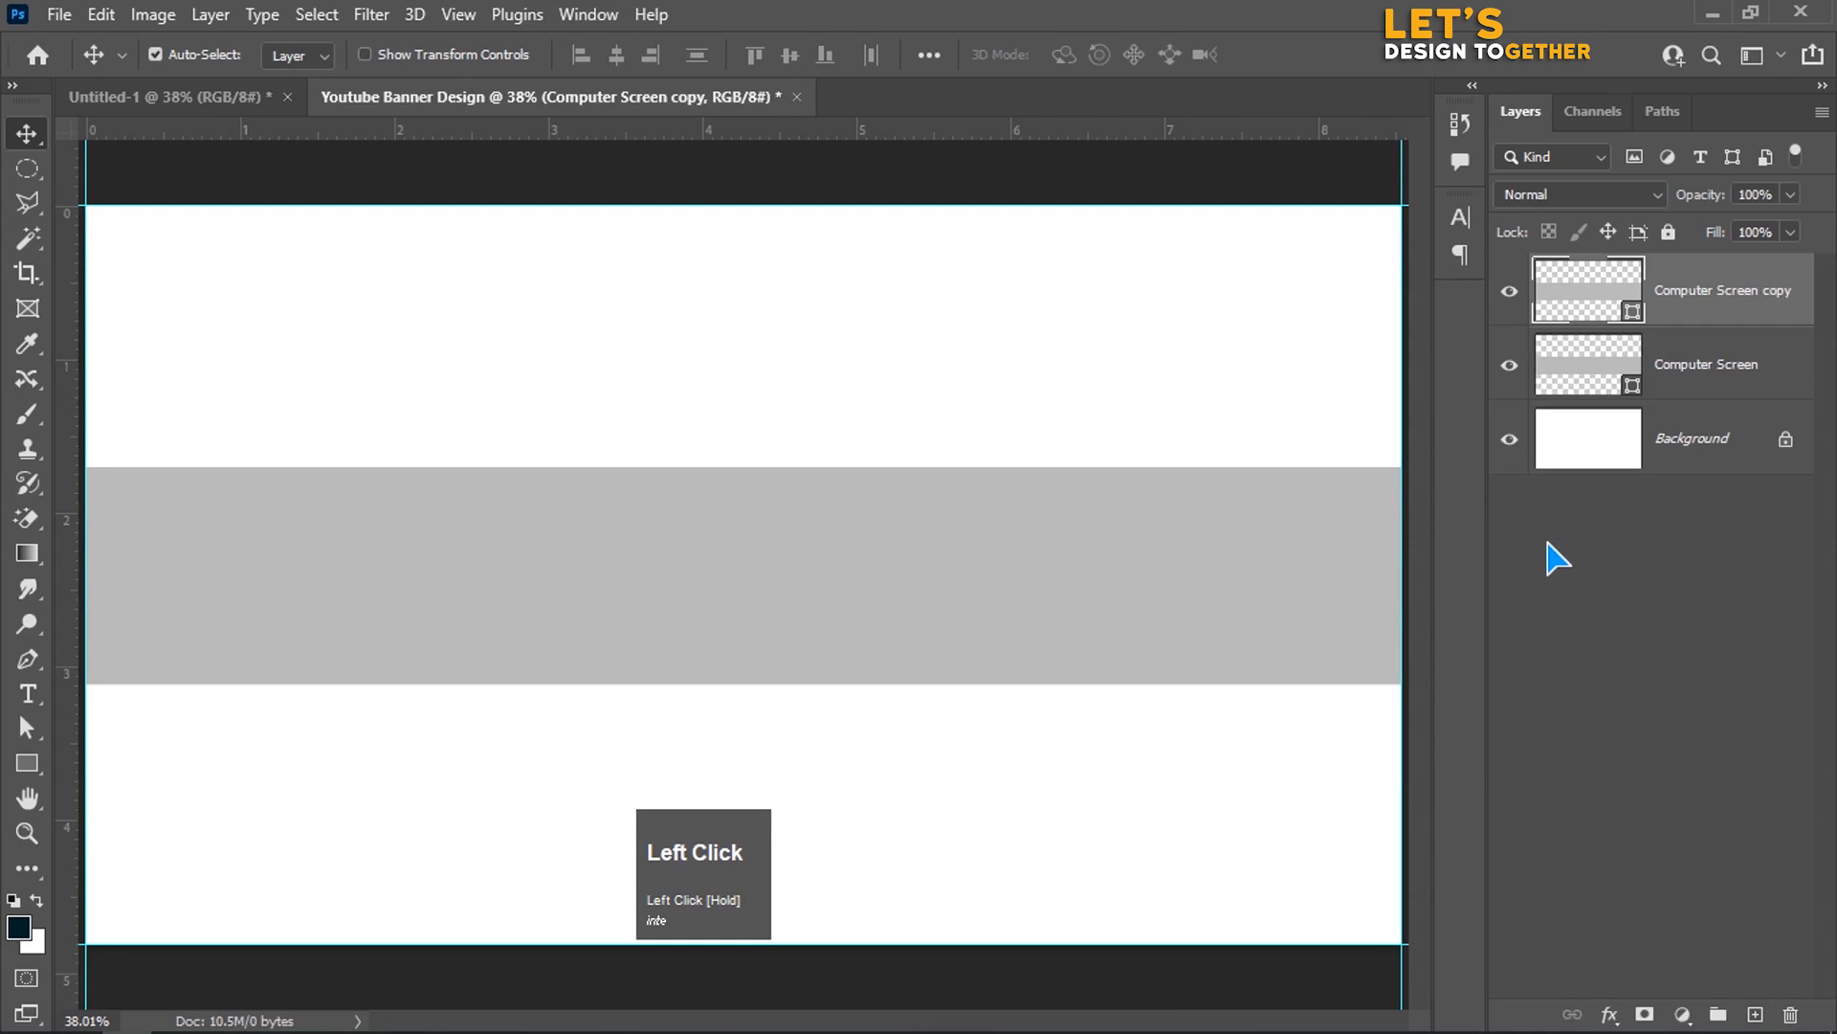
key("alt+BackSpace")
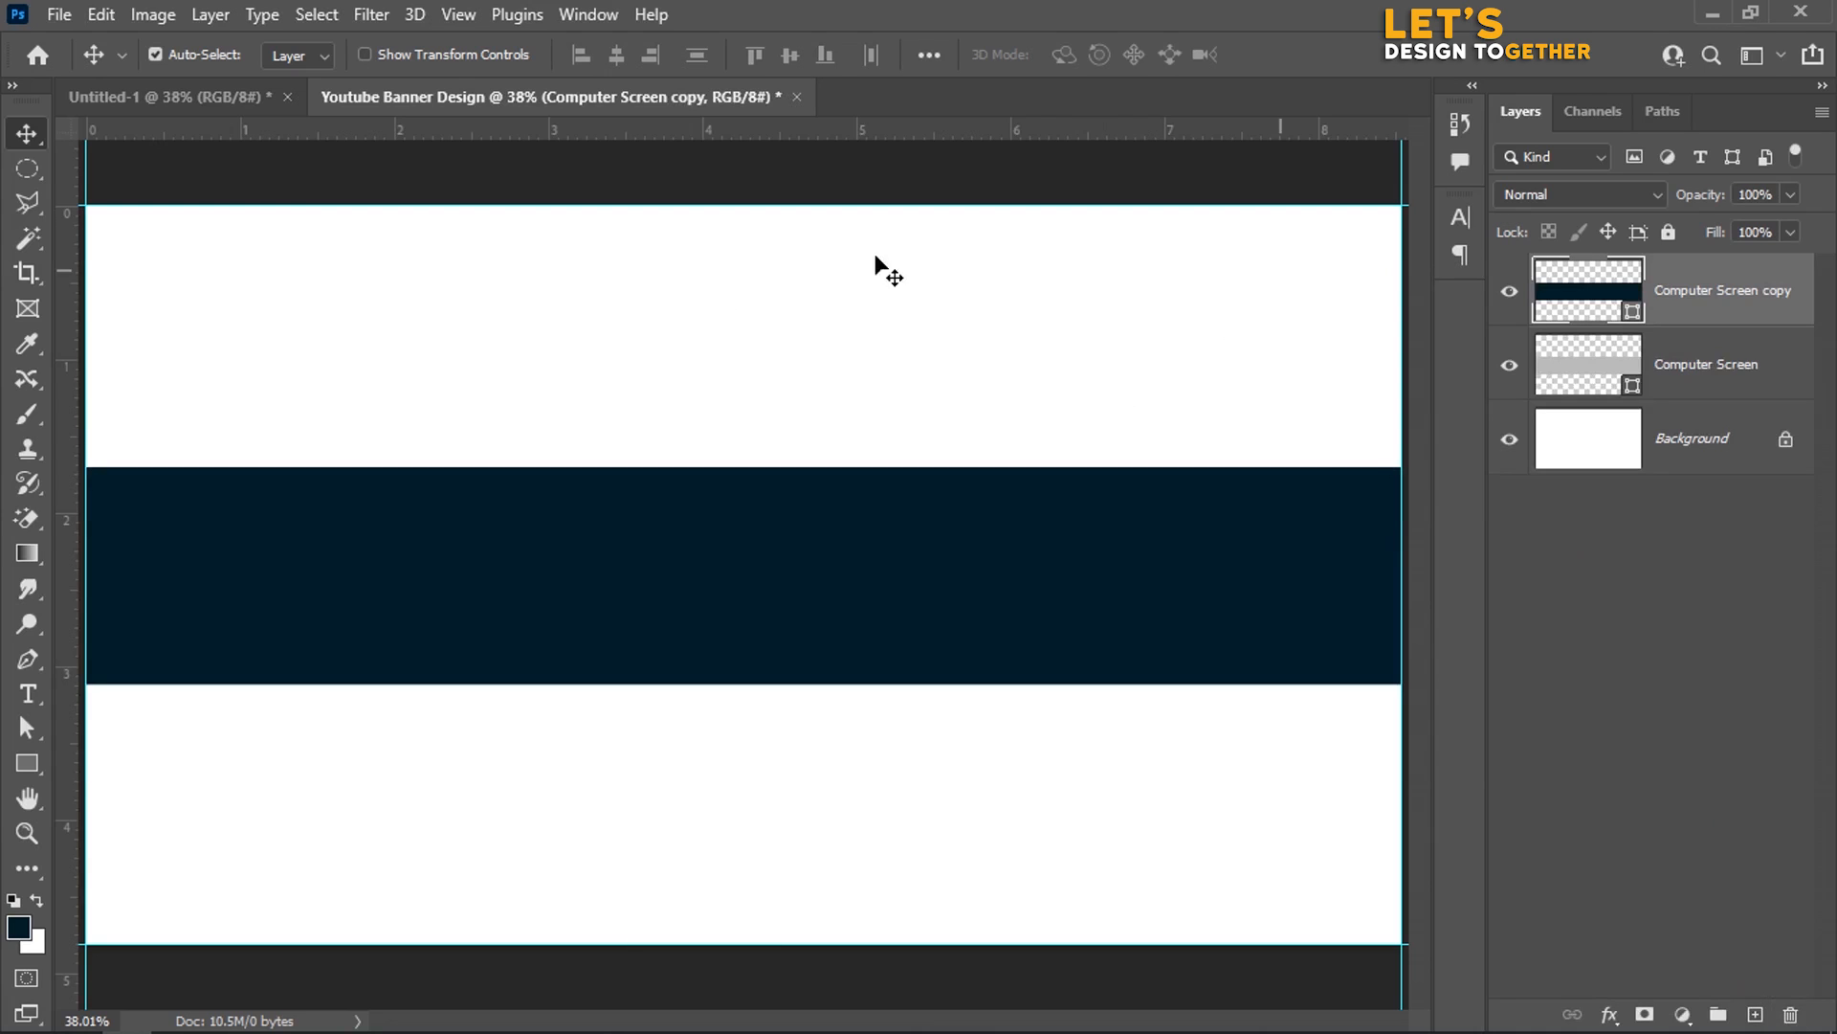
Step: Set the navy rectangle's width to 1546 px using the Rectangle tool's size settings
left_click(28, 765)
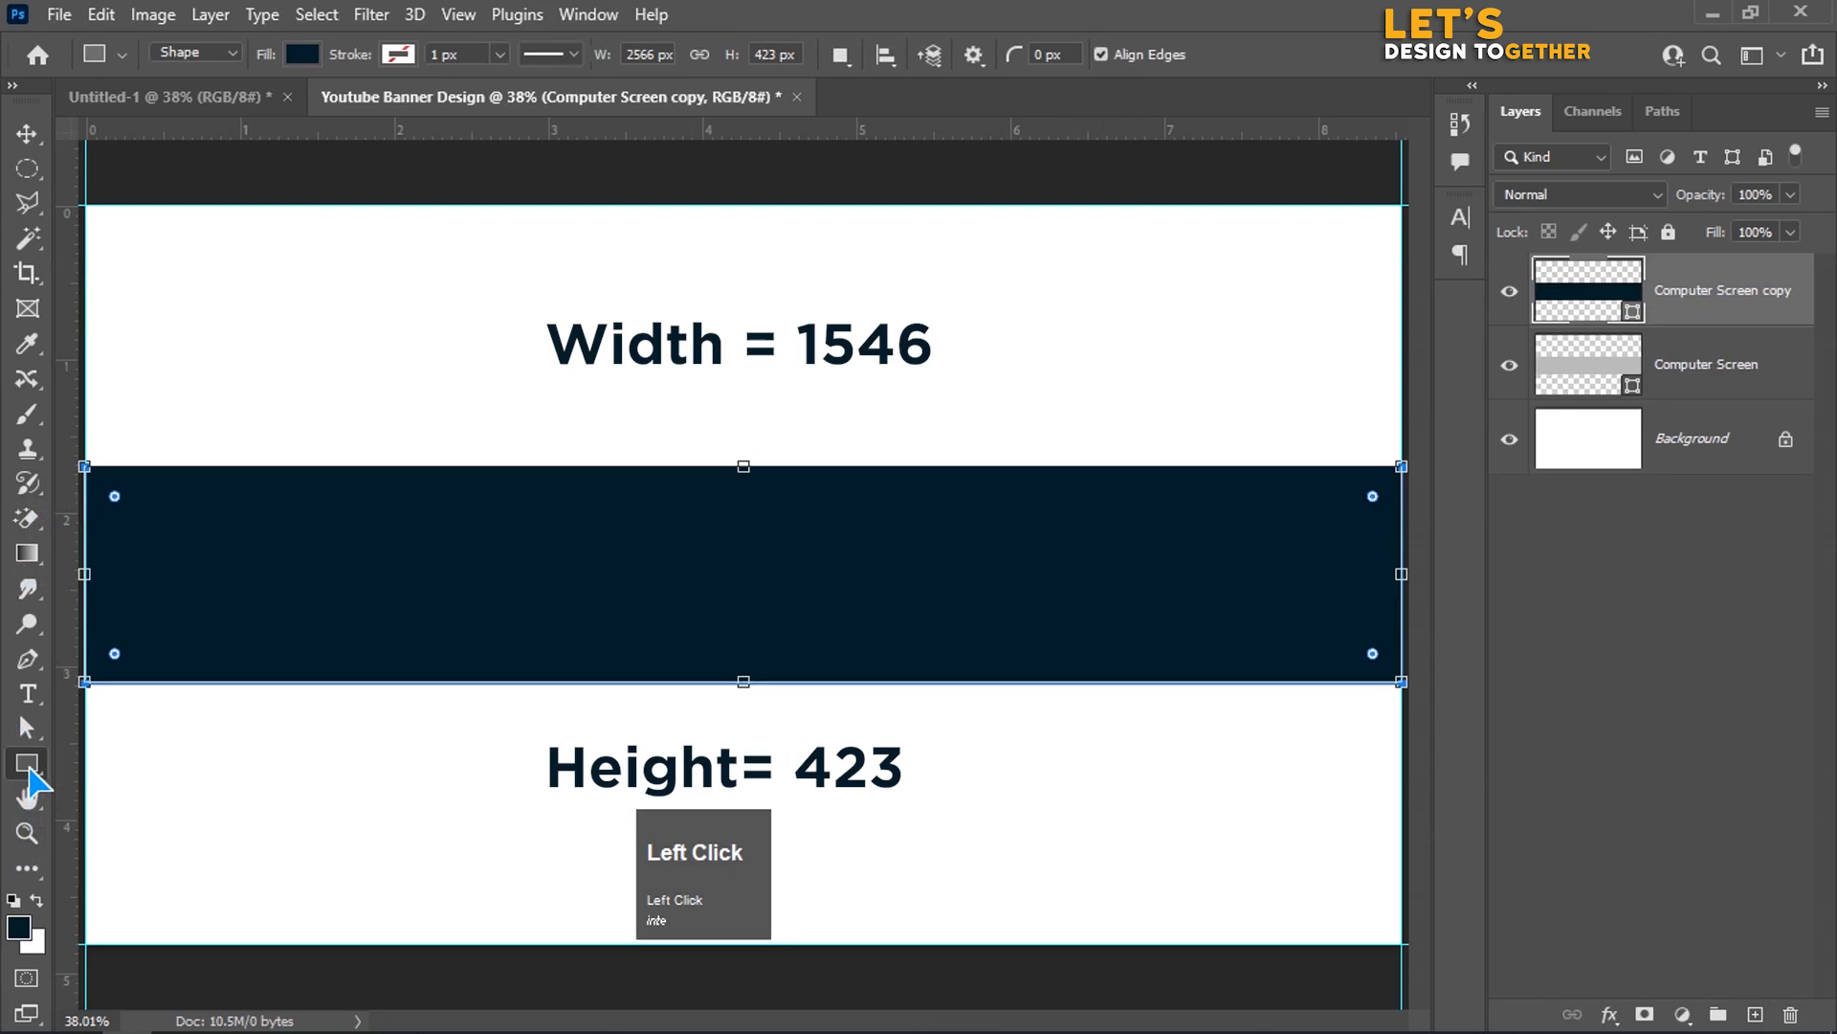
left_click_drag(665, 53, 591, 67)
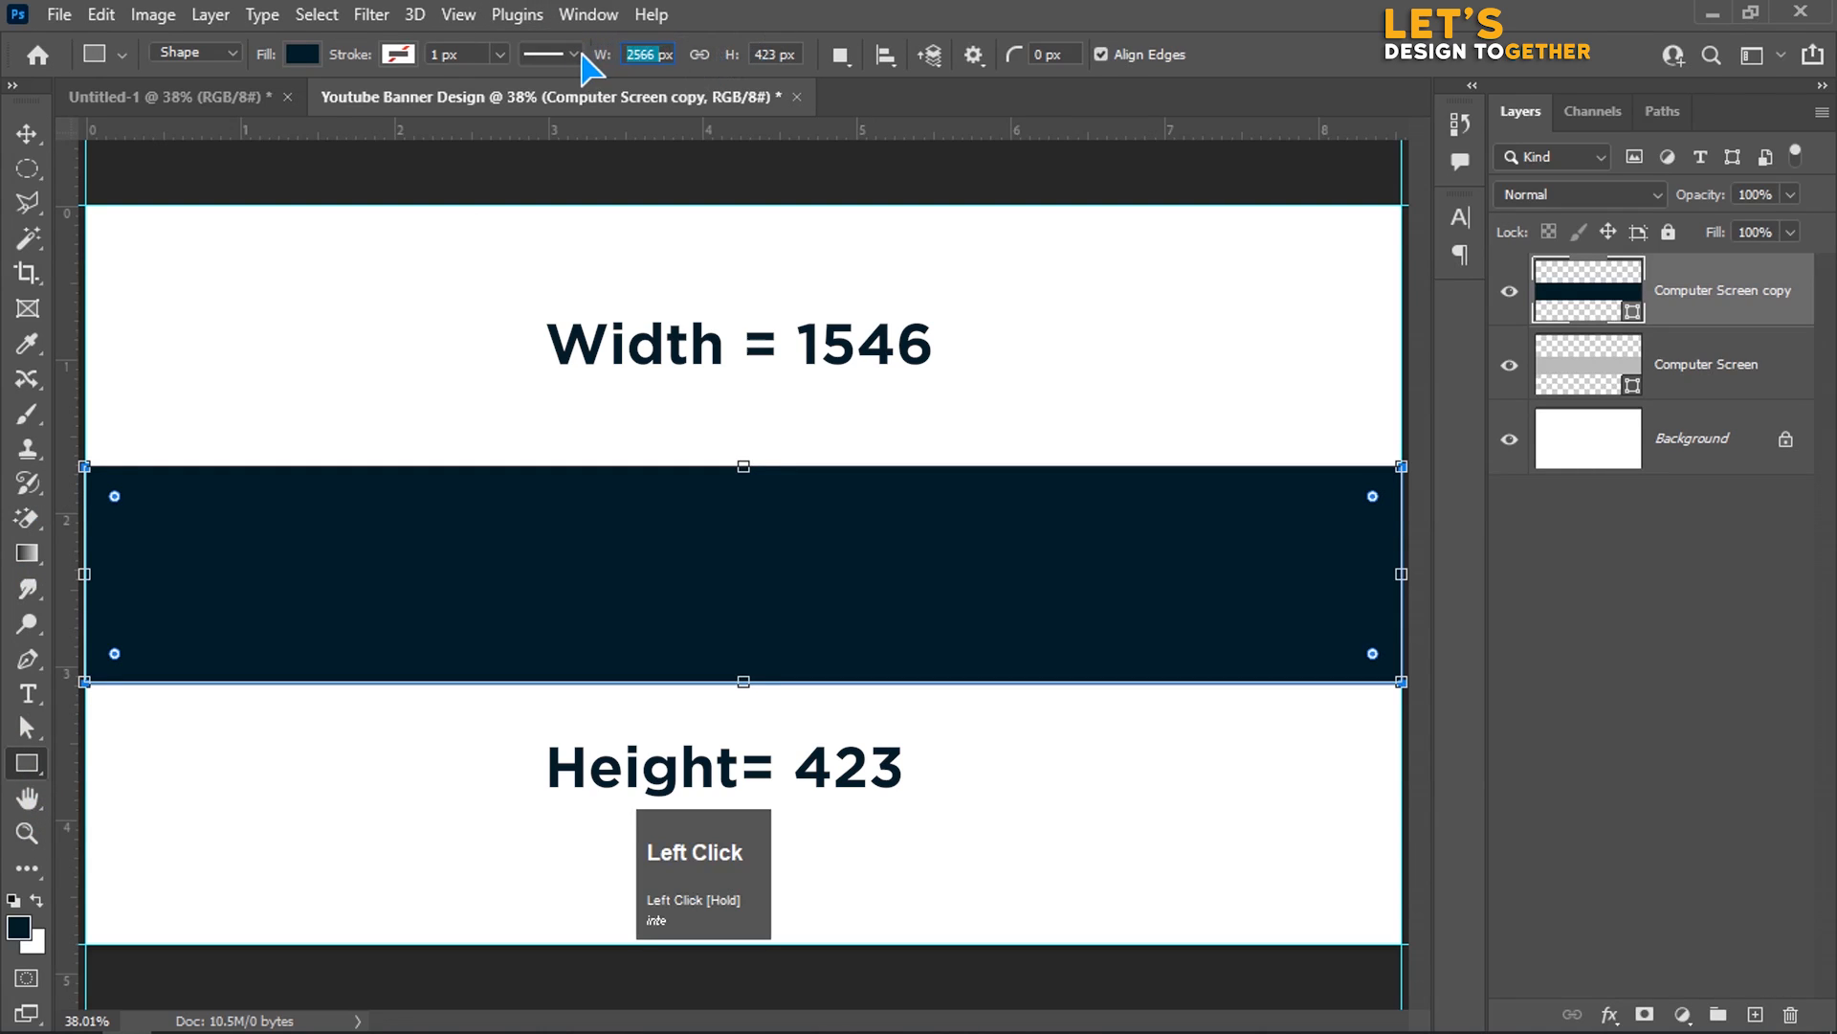
type("1546")
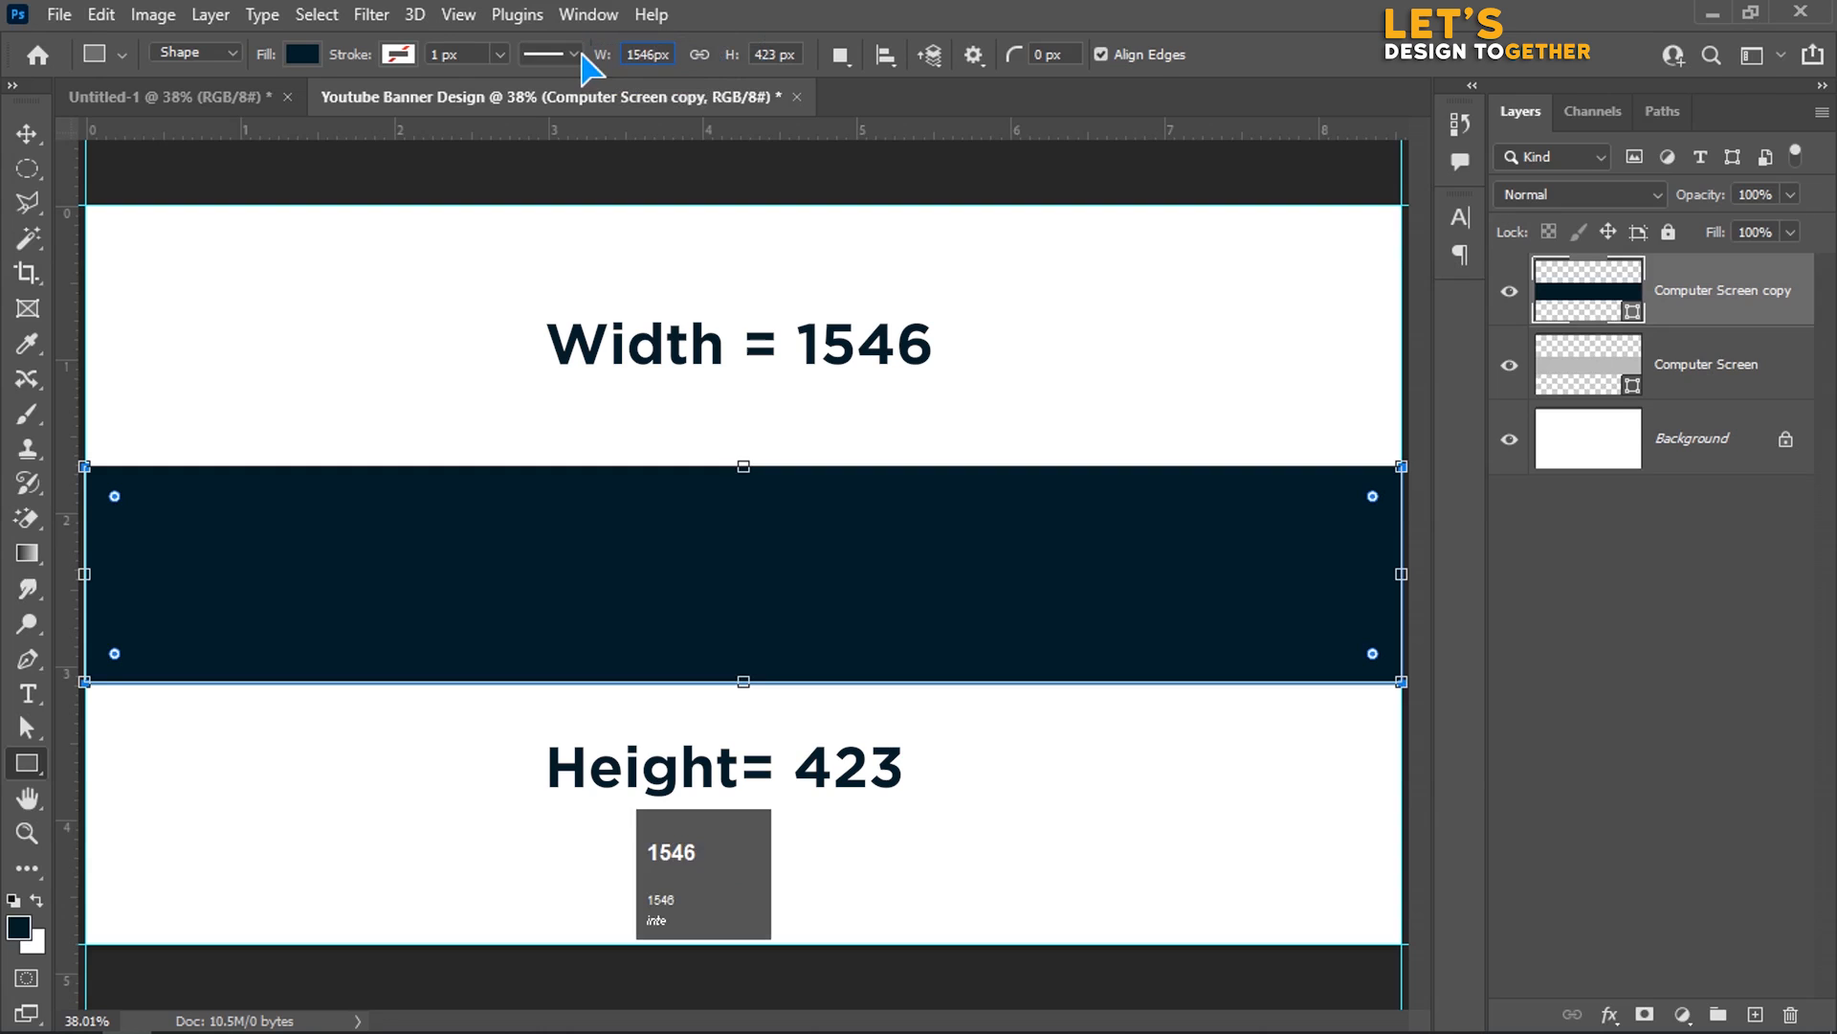
key("Return")
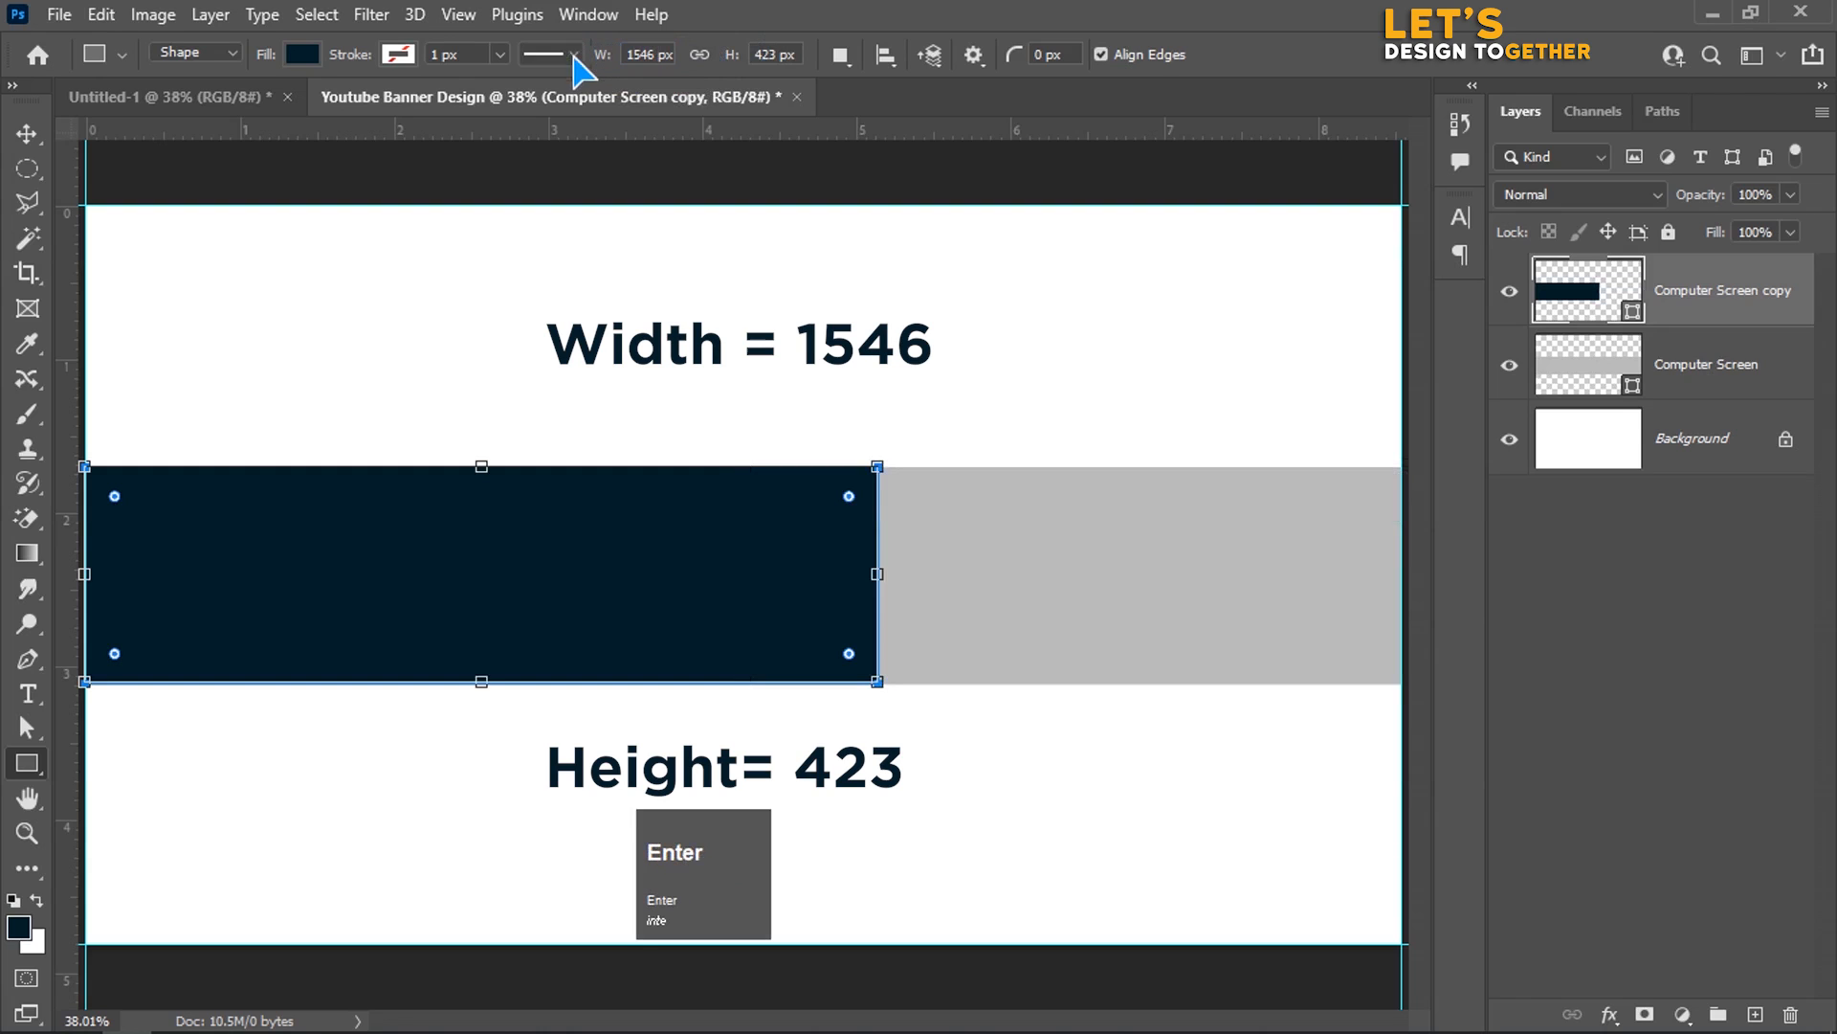
Step: Center the navy rectangle horizontally and vertically on the grey Computer Screen band
left_click(27, 133)
left_click_drag(450, 319, 1005, 627)
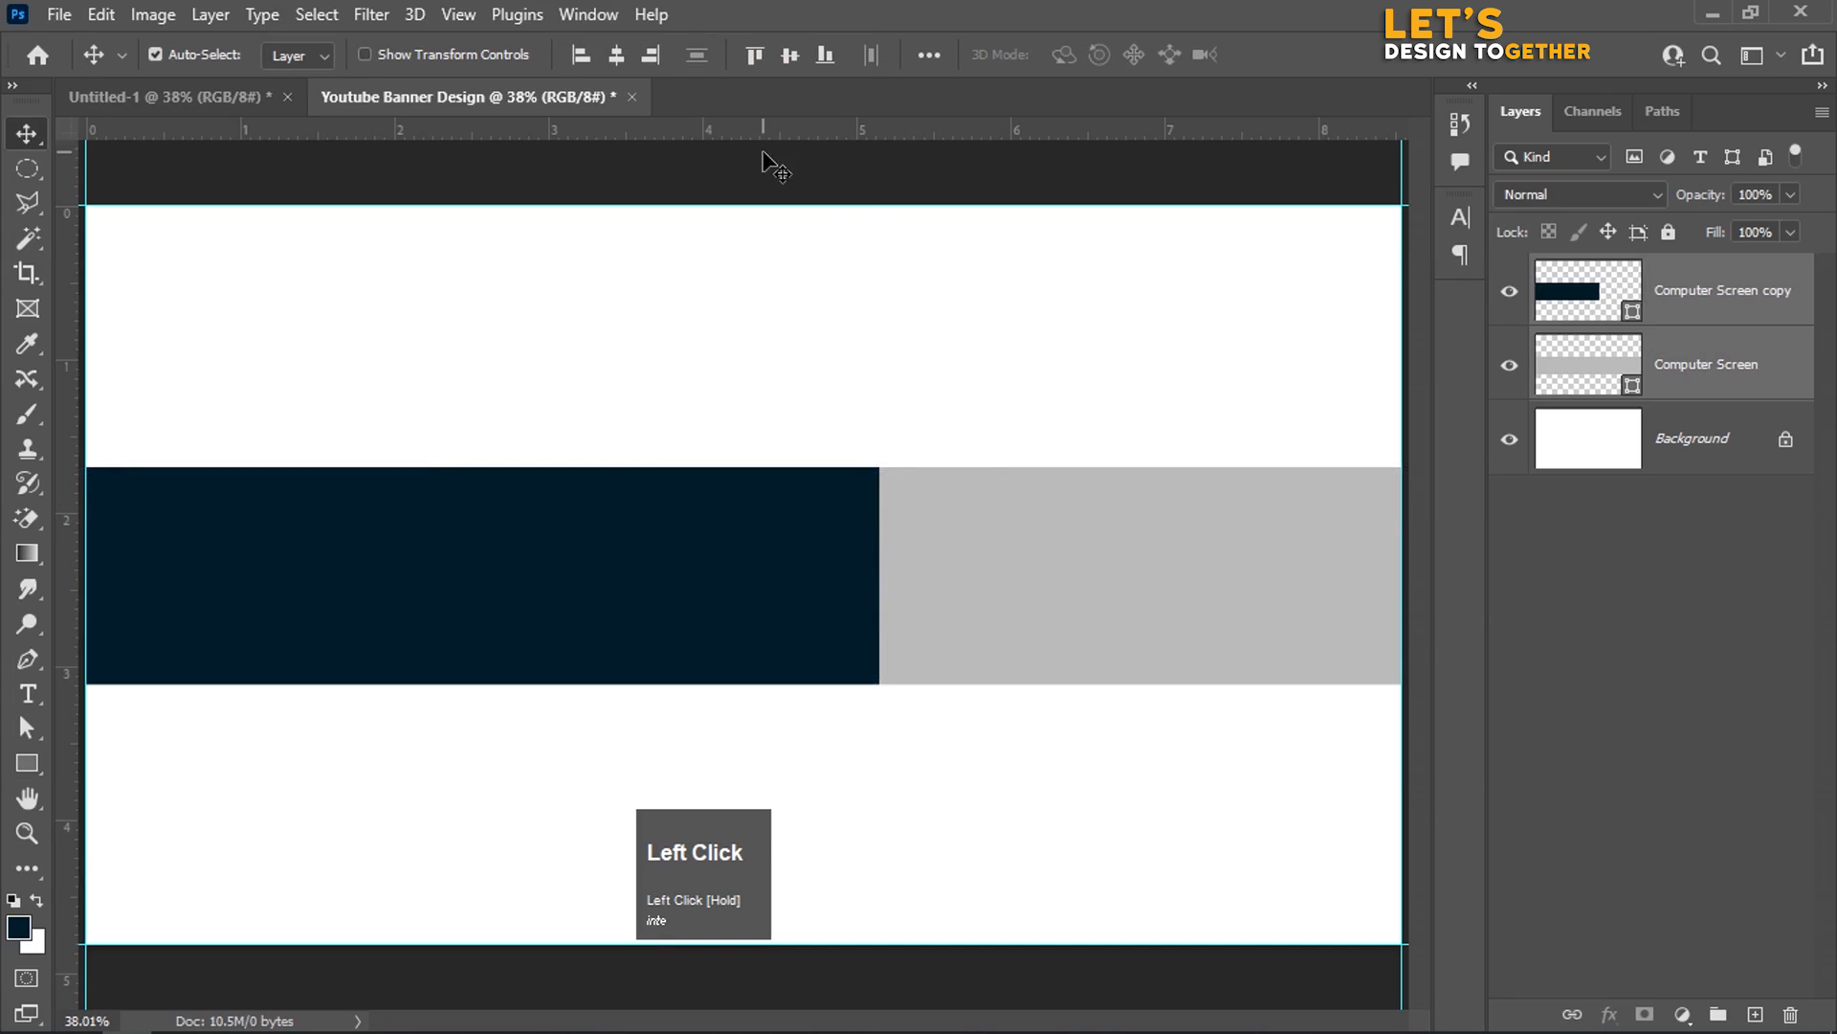
left_click(617, 58)
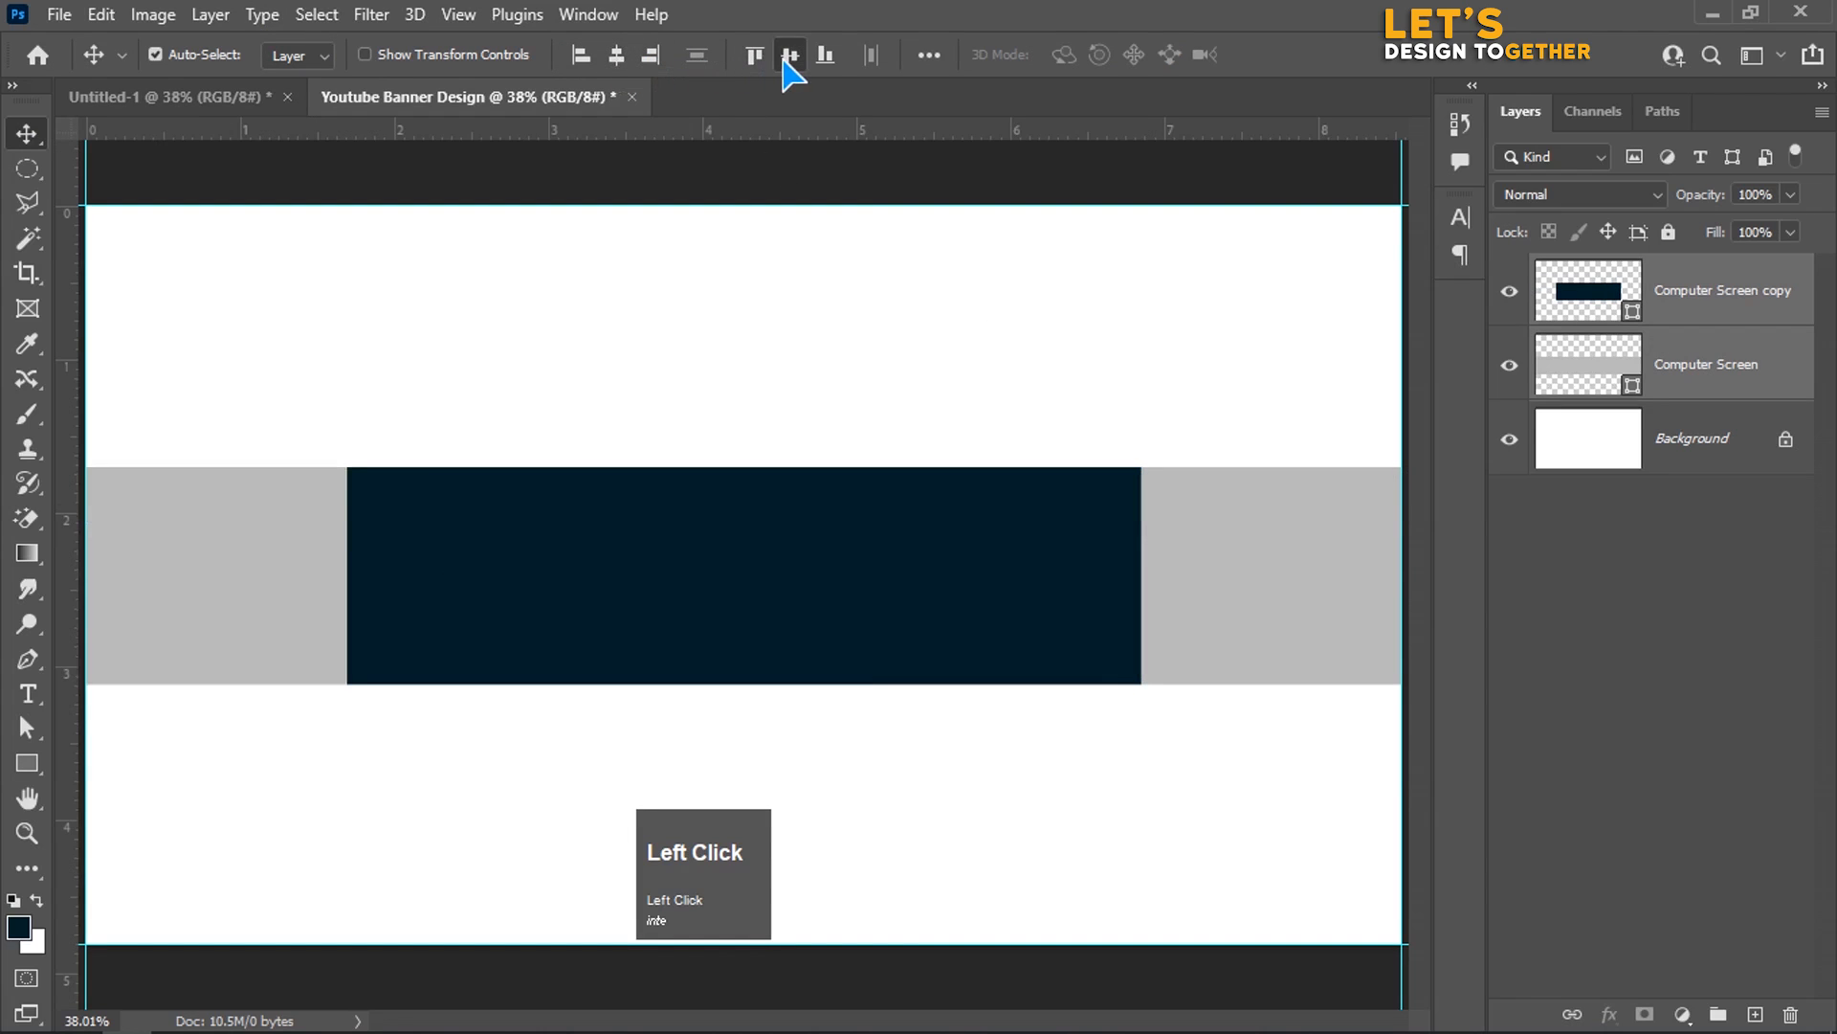
left_click(859, 249)
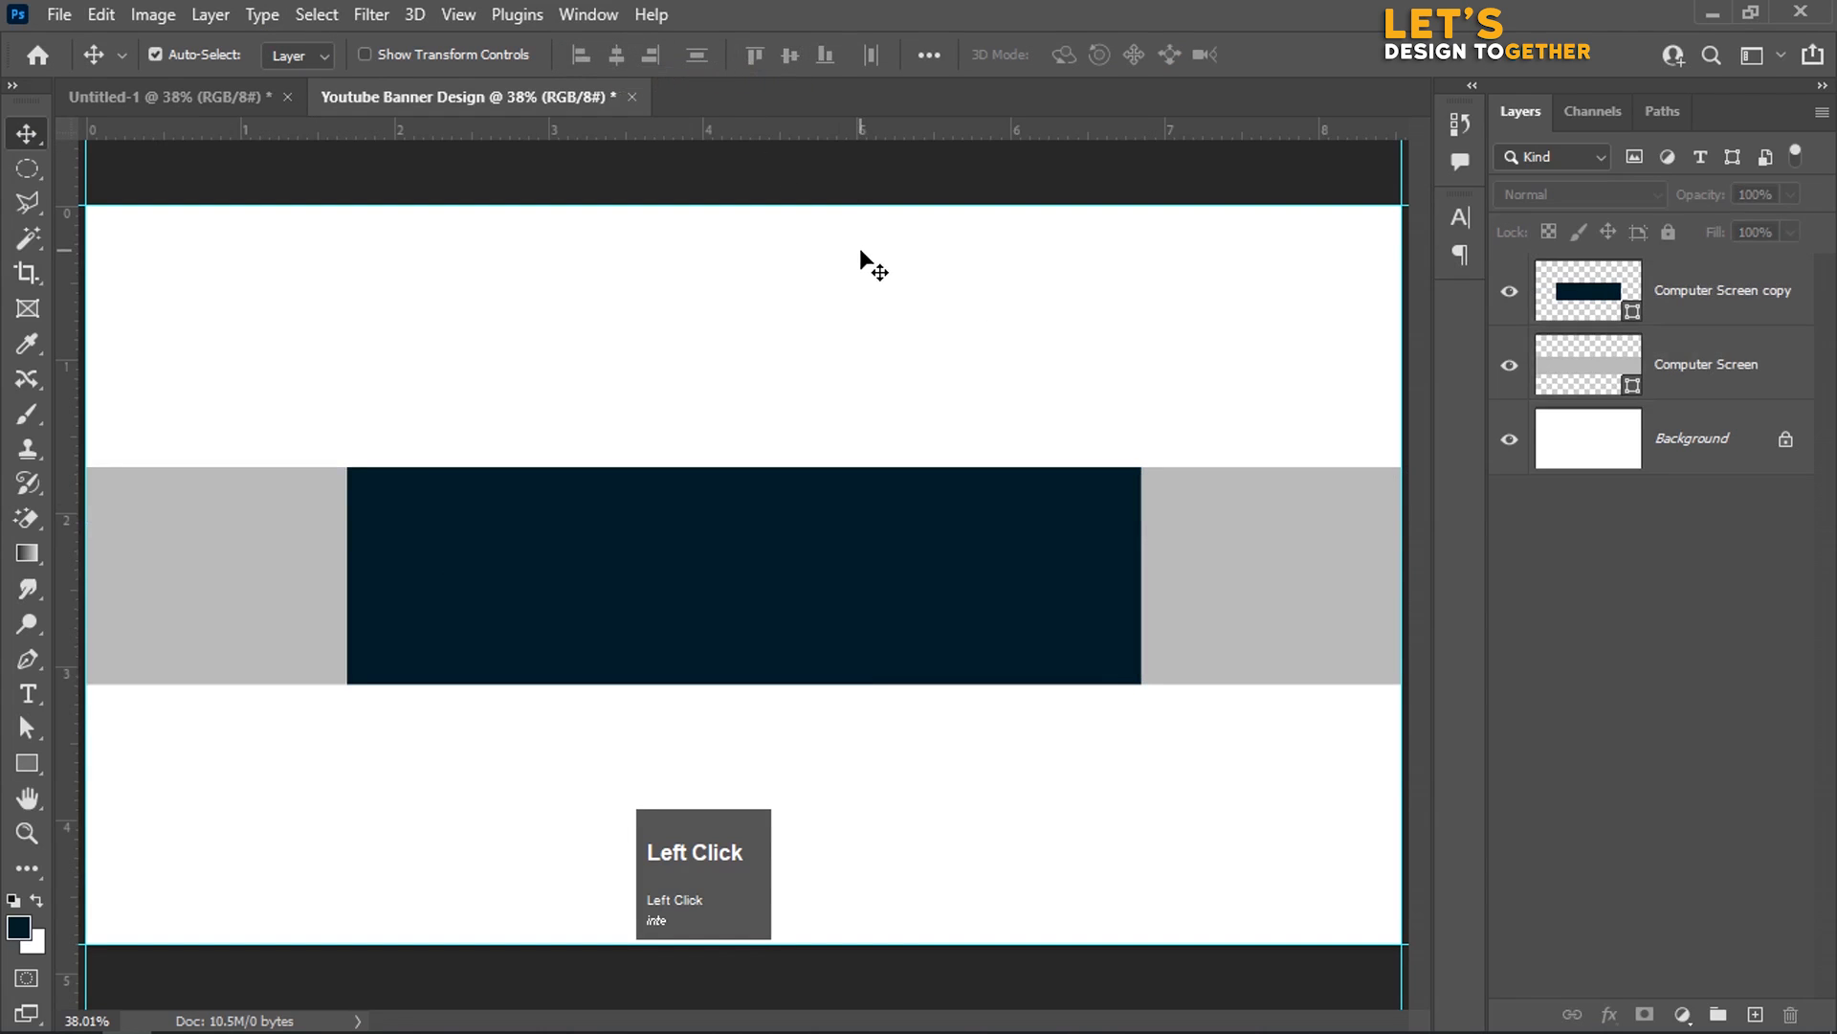
Step: Rename the navy rectangle's layer as "Mobile screen"
left_click(1718, 297)
double_click(1718, 293)
type("Mobile sc")
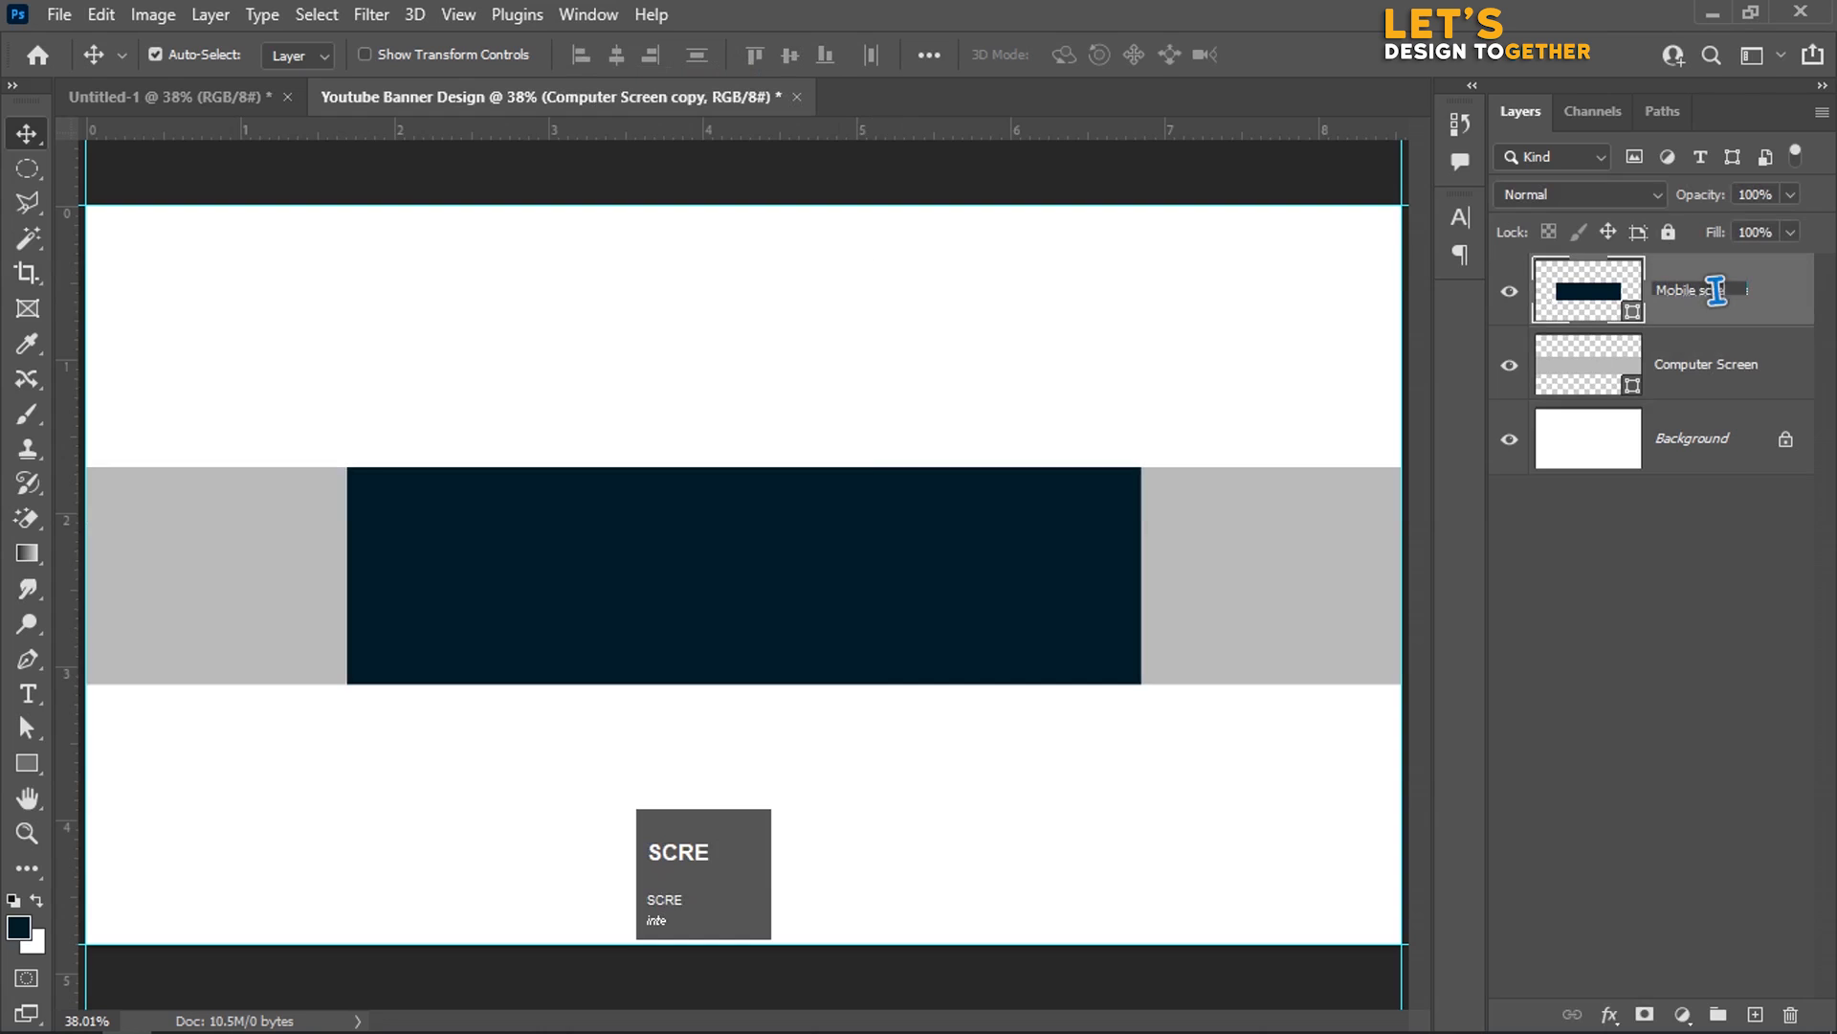
type("reen")
key("Return")
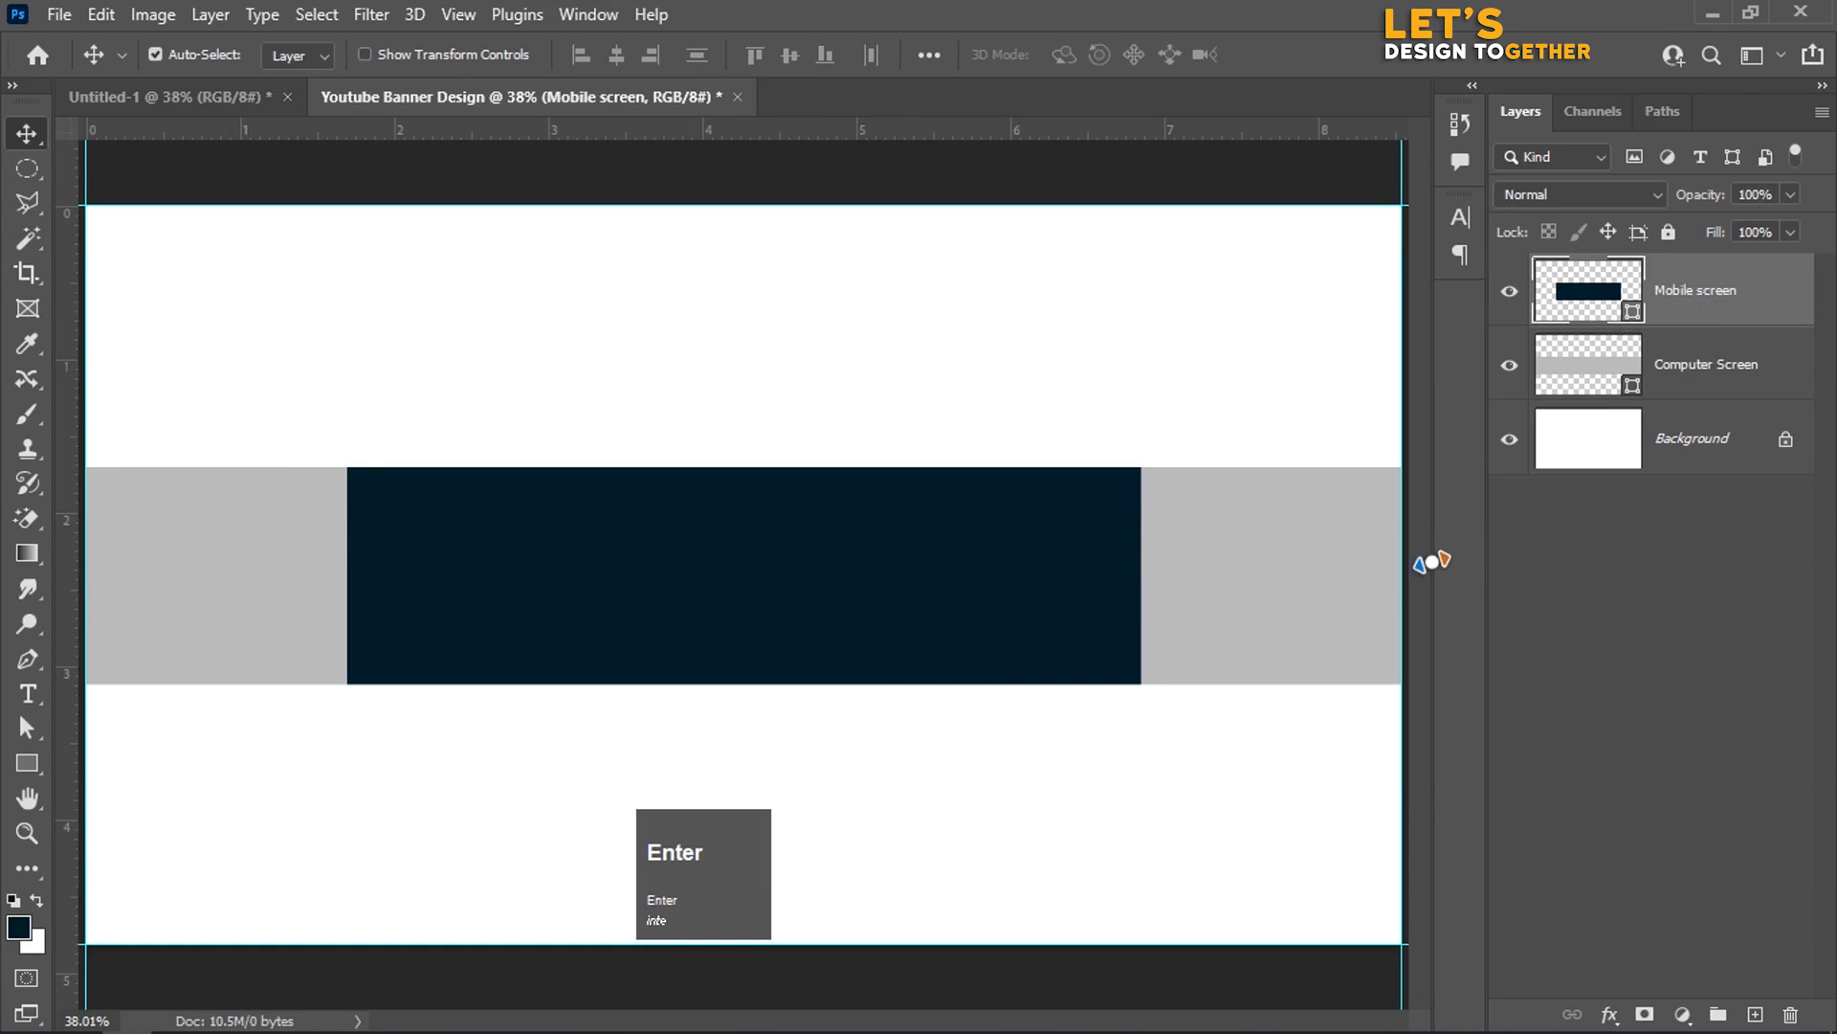
left_click(1162, 787)
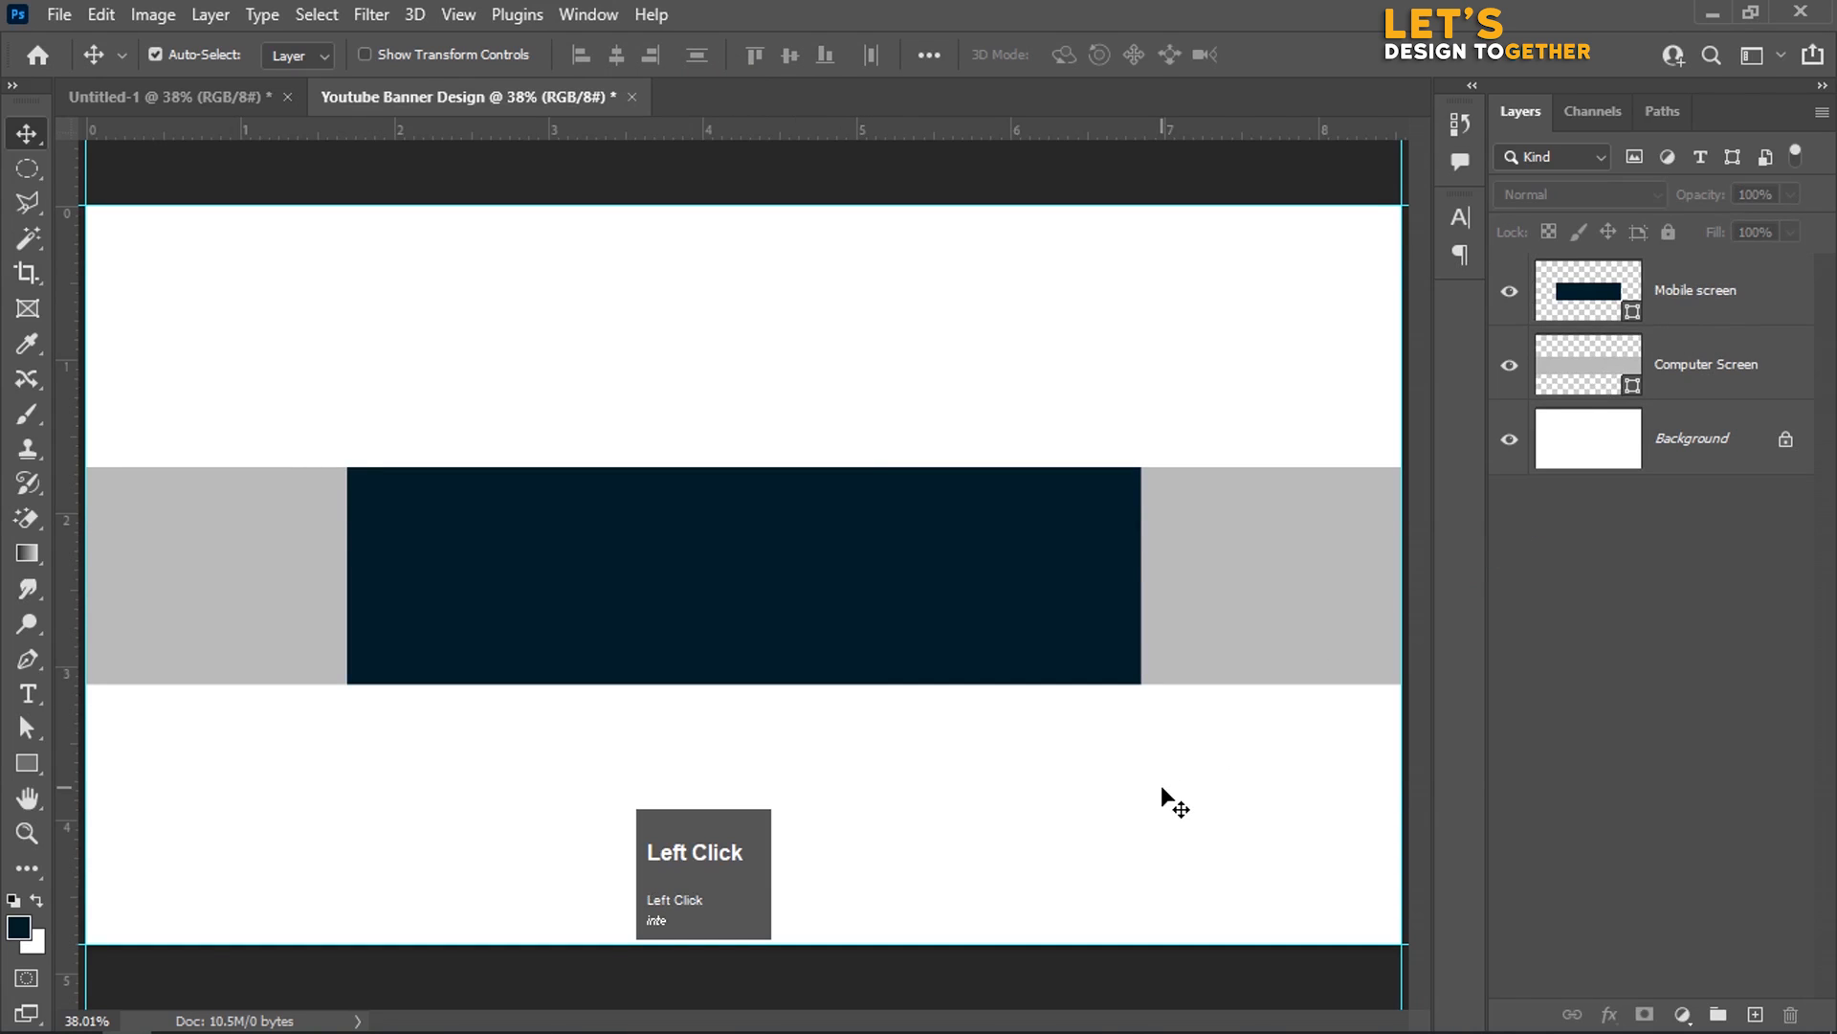
Step: Add guides along all four edges of the navy Mobile screen rectangle
key("ctrl+minus")
key("ctrl+minus")
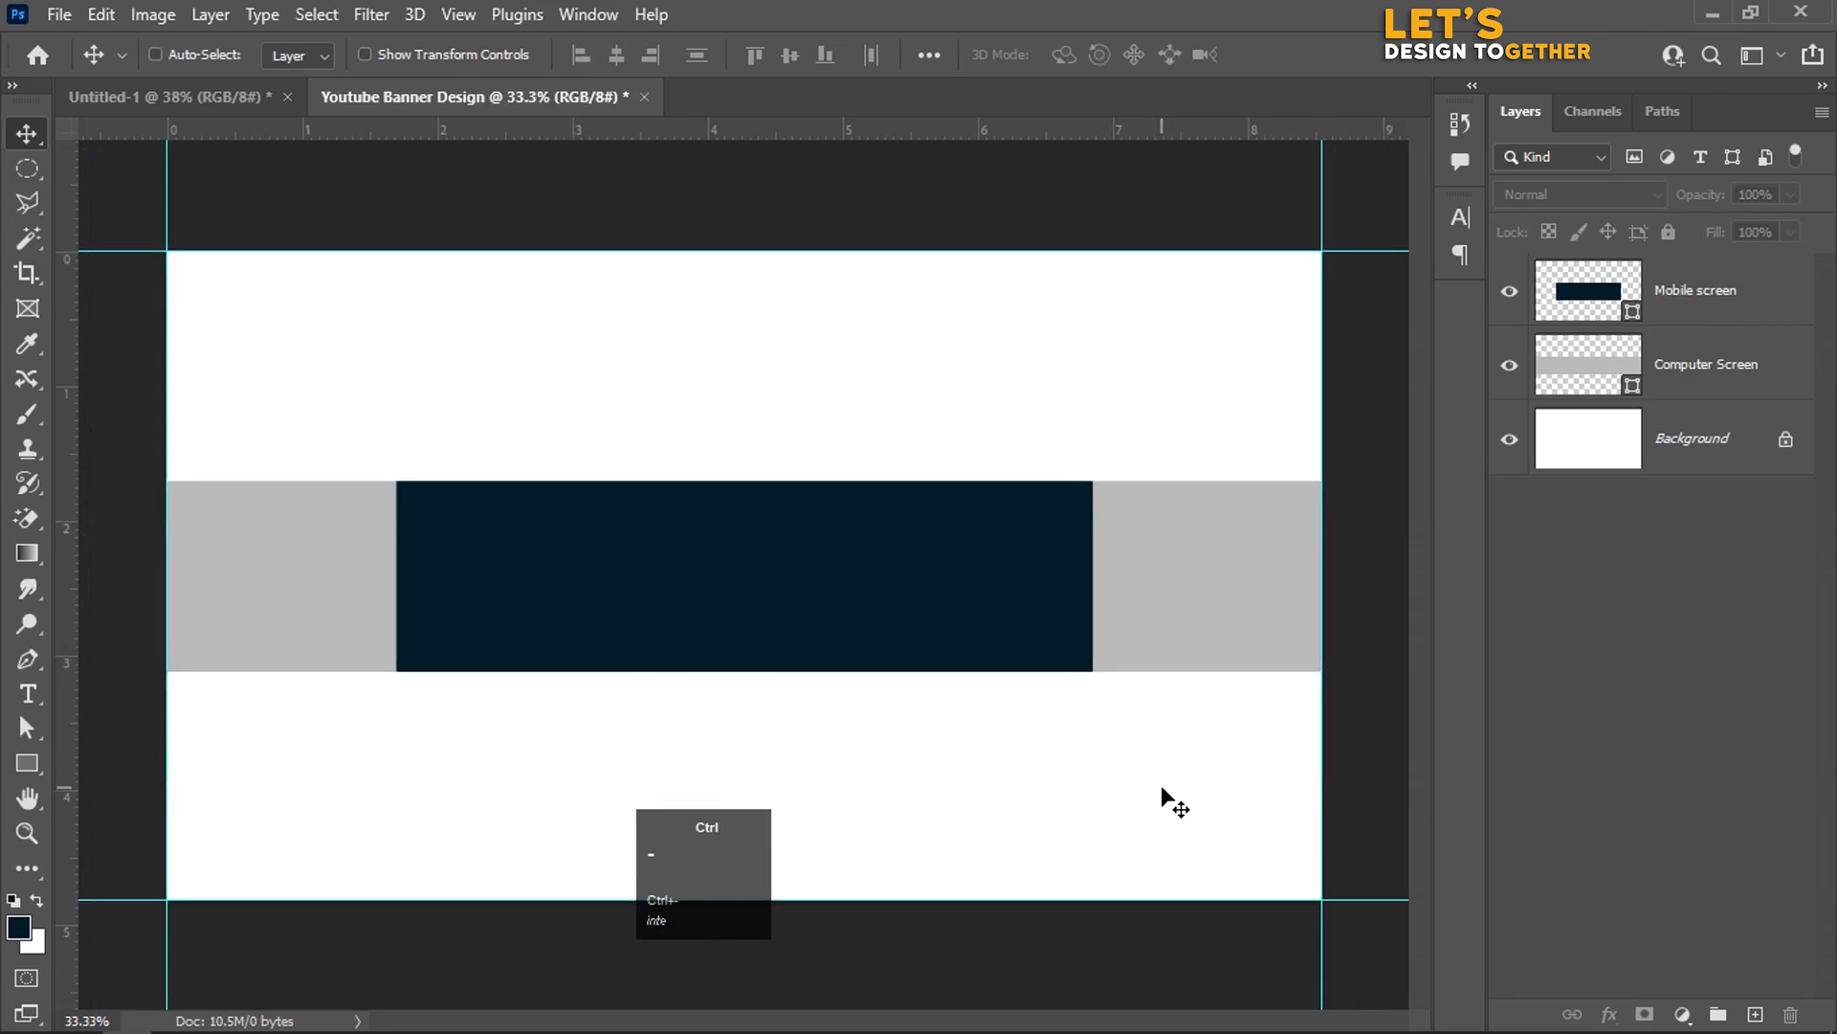
left_click_drag(67, 756, 484, 732)
left_click_drag(67, 741, 1006, 616)
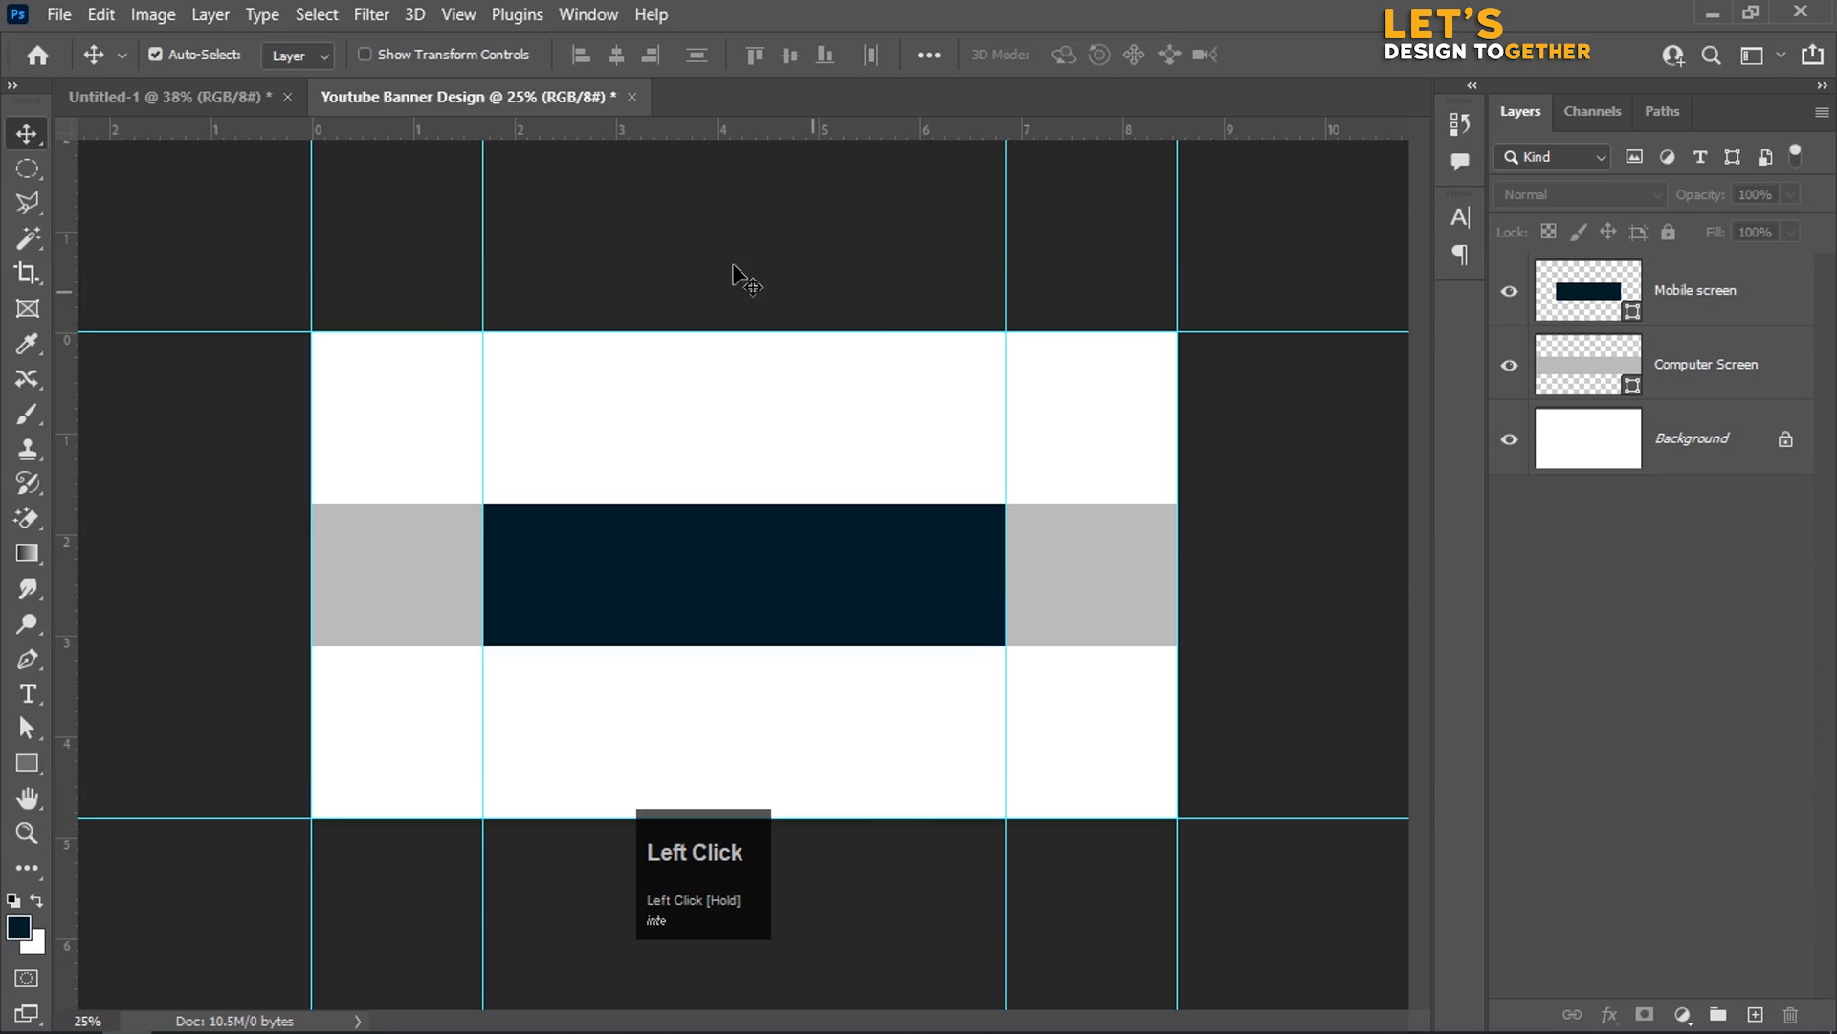
left_click_drag(660, 132, 756, 503)
left_click_drag(737, 132, 920, 646)
key("ctrl+0")
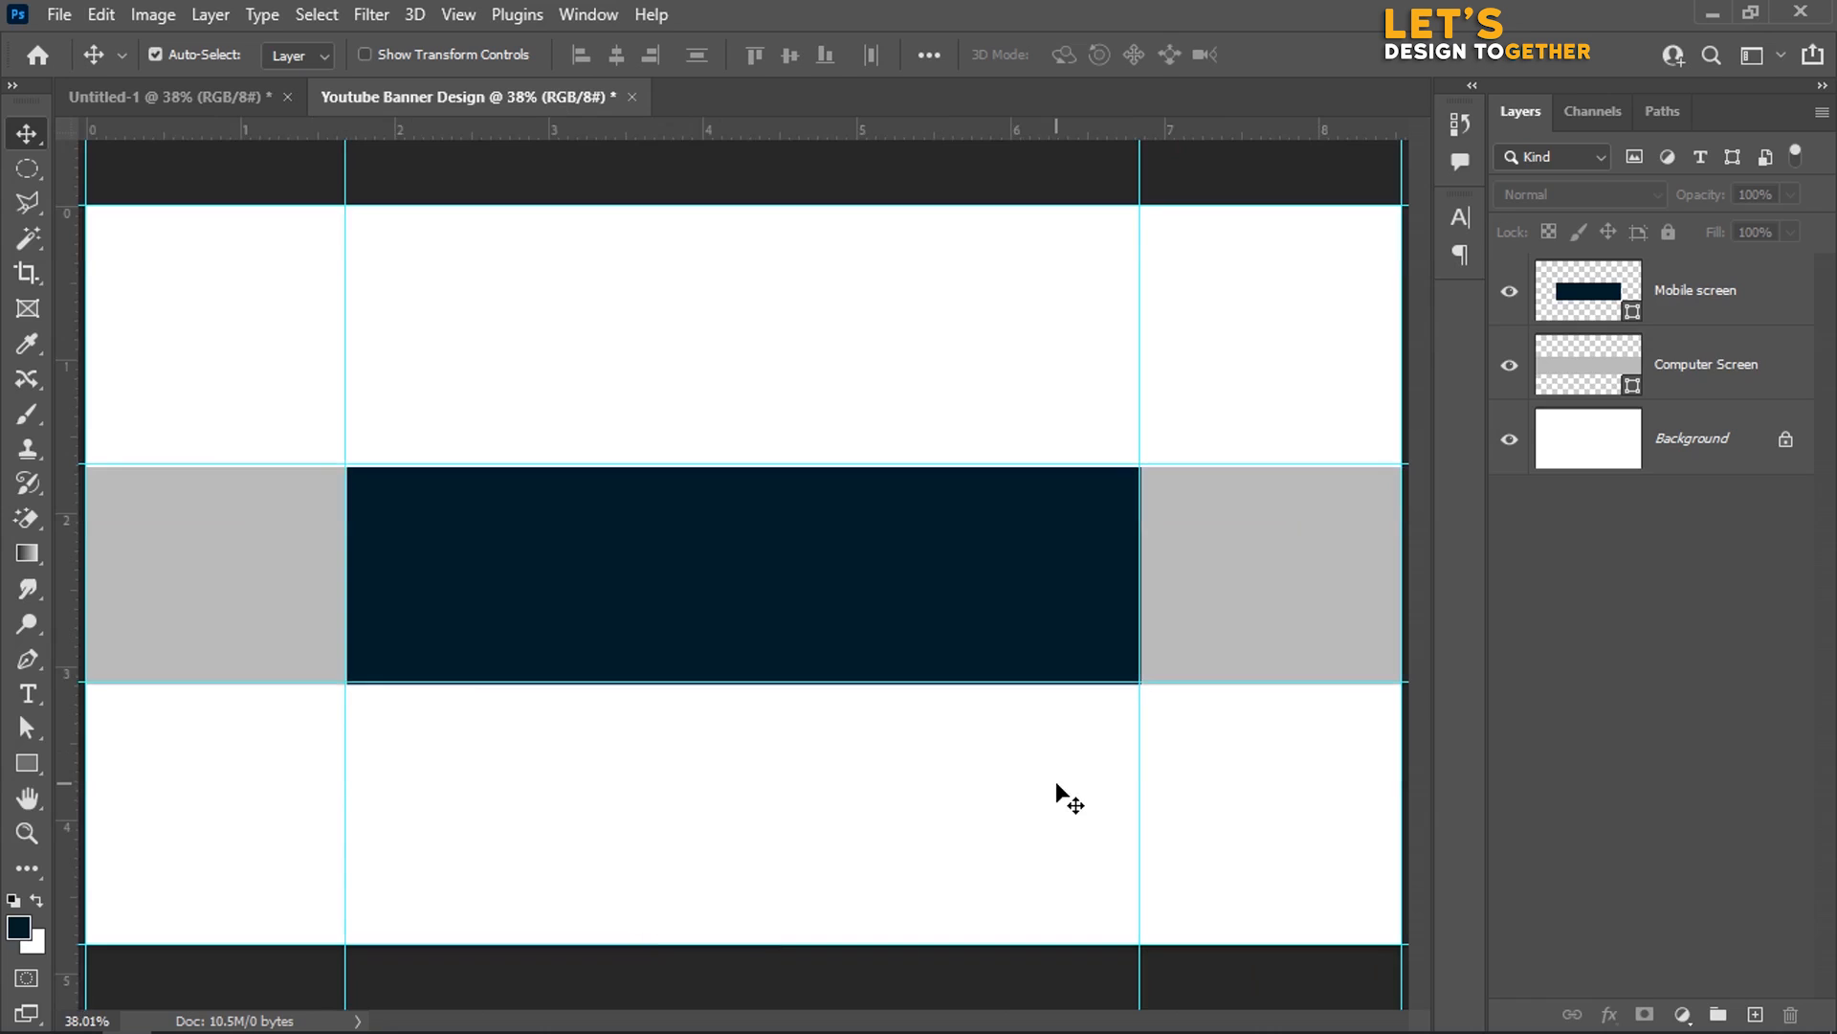
Step: Nudge the Computer Screen and Mobile screen rectangles slightly up to line up with the horizontal guides
left_click(1246, 604)
left_click(922, 598)
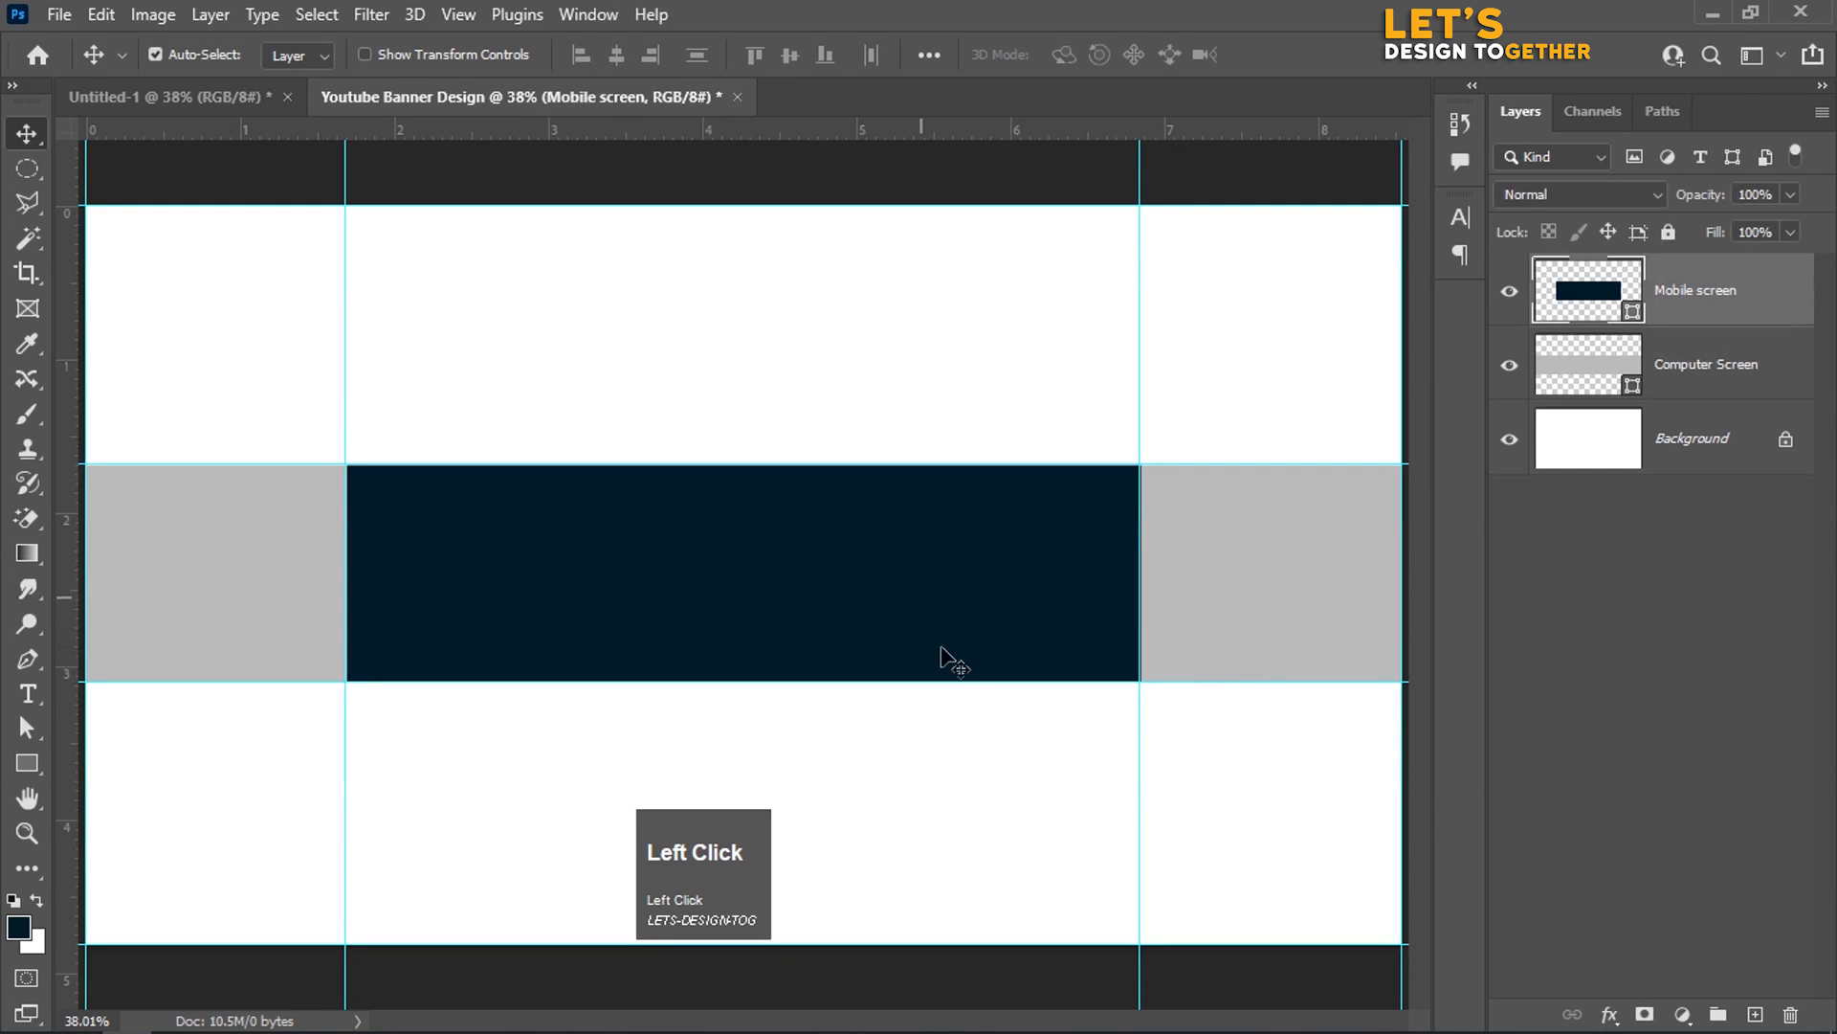
left_click(998, 820)
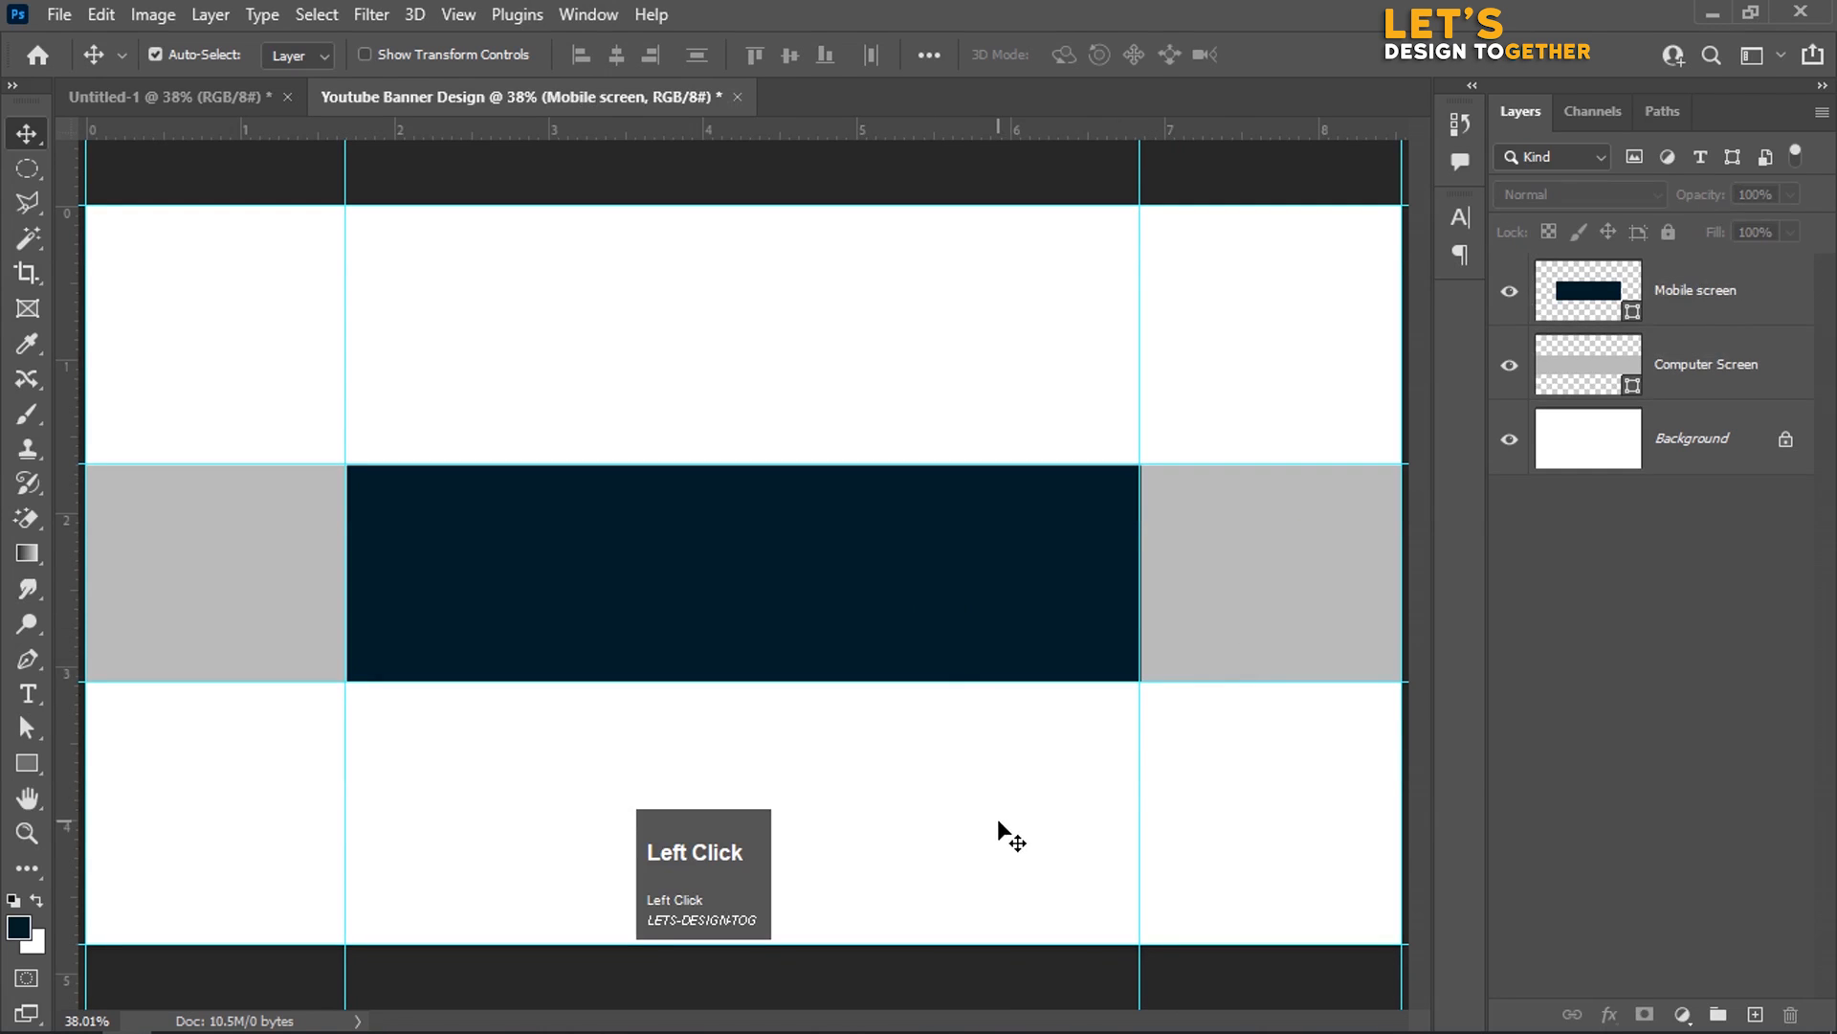
Step: Move the Mobile screen rectangle straight up into the white area above the grey Computer Screen band
left_click(1611, 299)
key("ctrl+t")
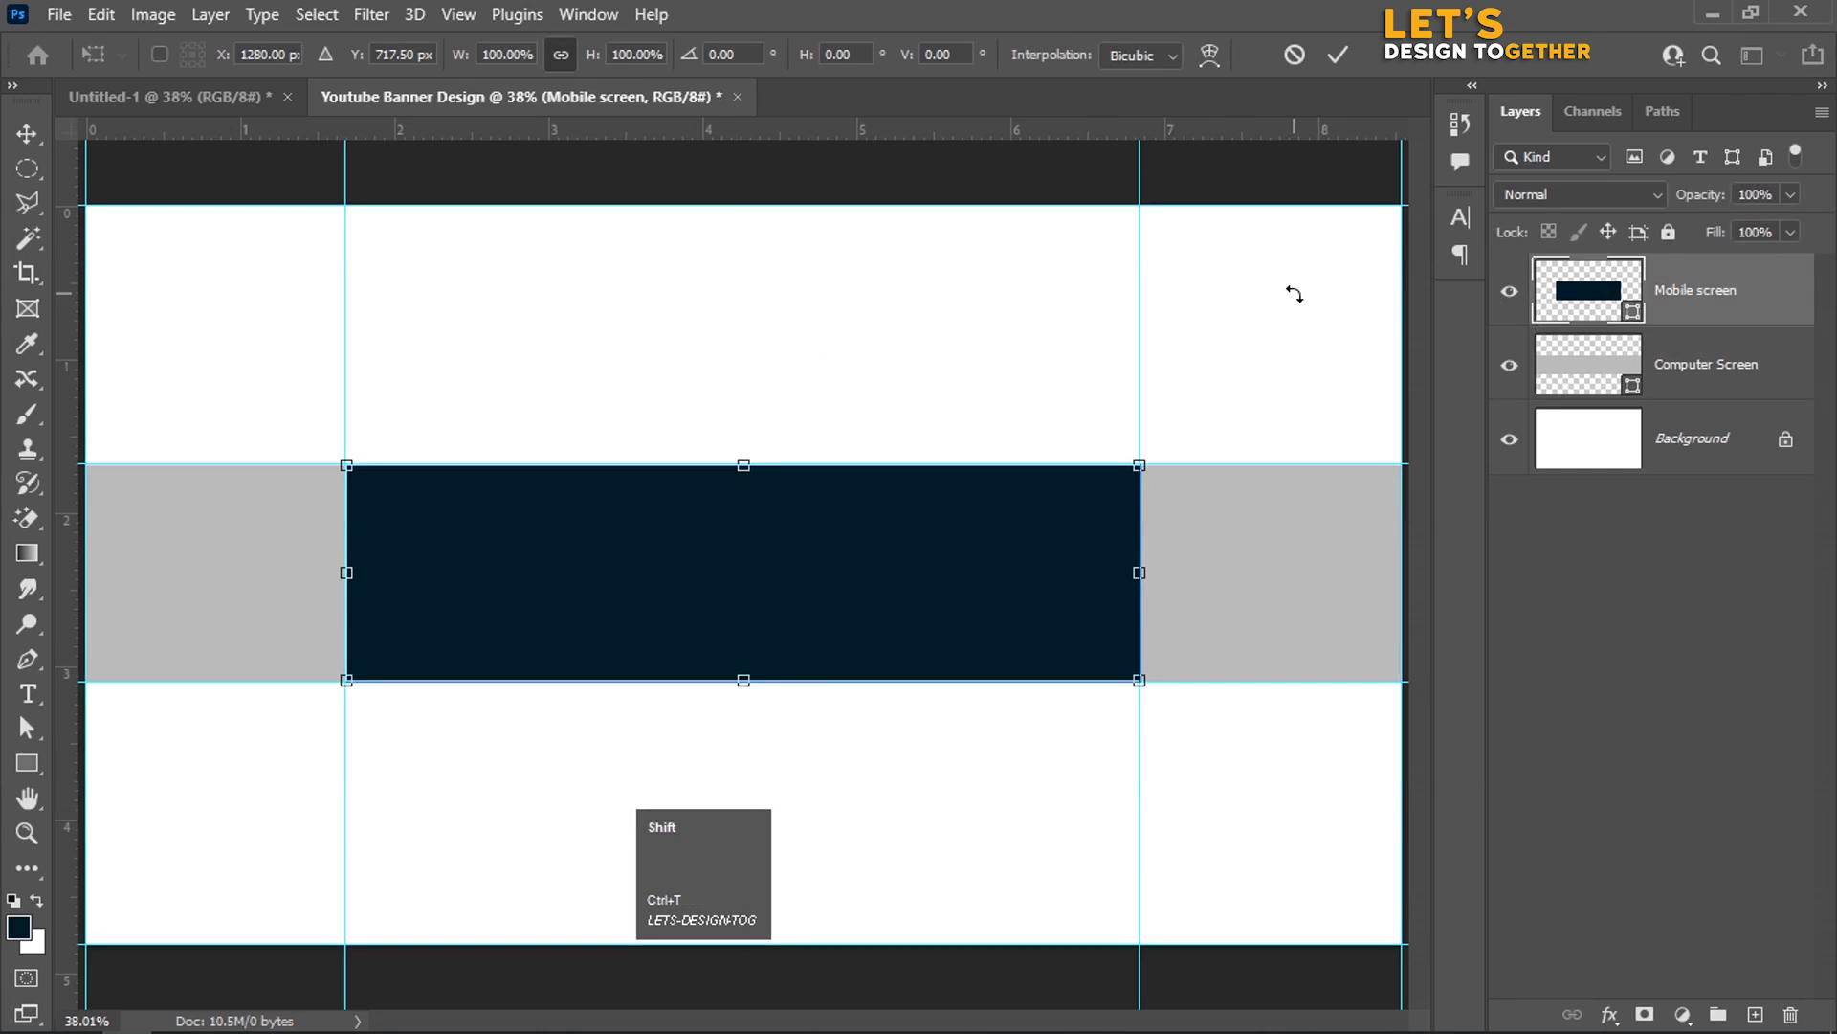
key("shift+Up")
key("shift+Up")
key("shift+Up")
key("shift+Up")
key("shift+Up")
key("shift+Up")
key("shift+Up")
key("shift+Up")
key("shift+Up")
key("shift+Up")
key("shift+Up")
key("shift+Up")
key("shift+Up")
key("shift+Up")
key("shift+Up")
key("shift+Up")
key("shift+Up")
key("shift+Up")
key("shift+Up")
key("shift+Up")
key("shift+Up")
key("shift+Up")
key("shift+Up")
key("shift+Up")
key("shift+Up")
key("shift+Up")
key("shift+Up")
key("shift+Up")
key("shift+Up")
key("shift+Up")
key("shift+Up")
key("shift+Up")
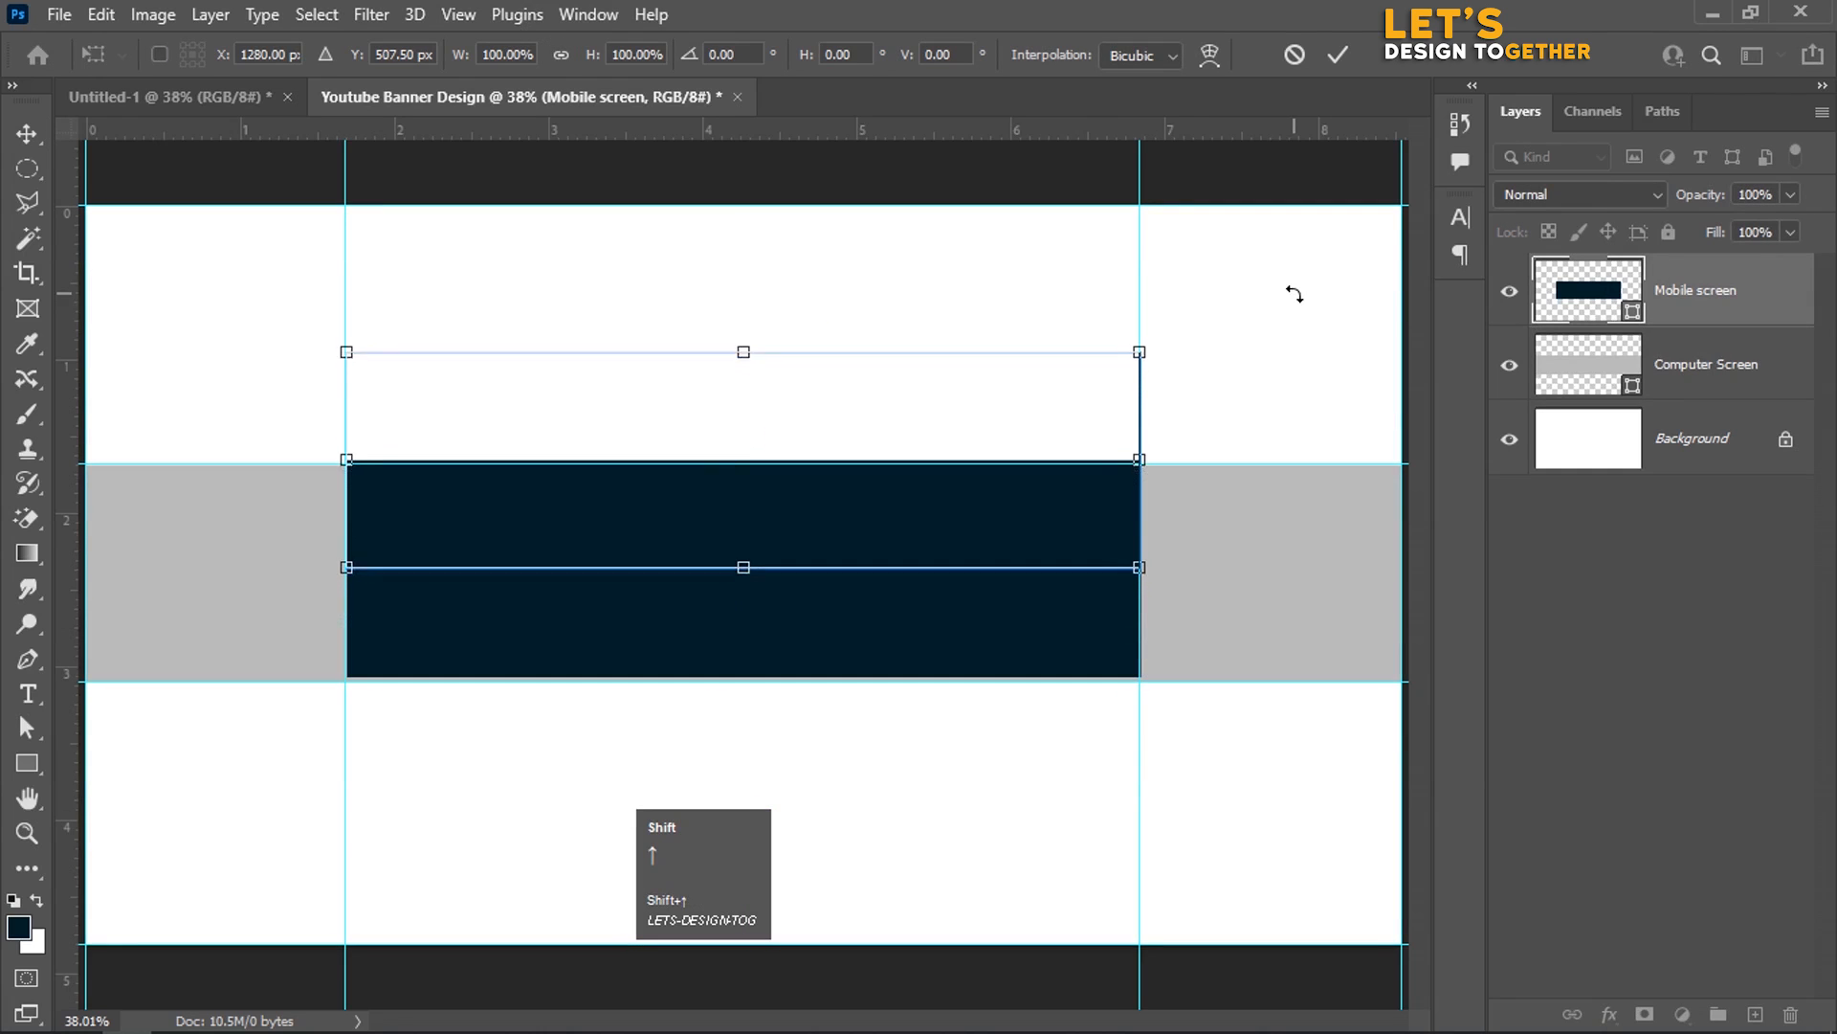
key("shift+Up")
key("shift+Up")
key("shift+Up")
key("shift+Up")
key("shift+Up")
key("shift+Up")
key("shift+Up")
key("shift+Up")
key("shift+Up")
key("shift+Up")
key("shift+Up")
key("shift+Up")
key("shift+Up")
key("shift+Up")
key("shift+Up")
key("shift+Up")
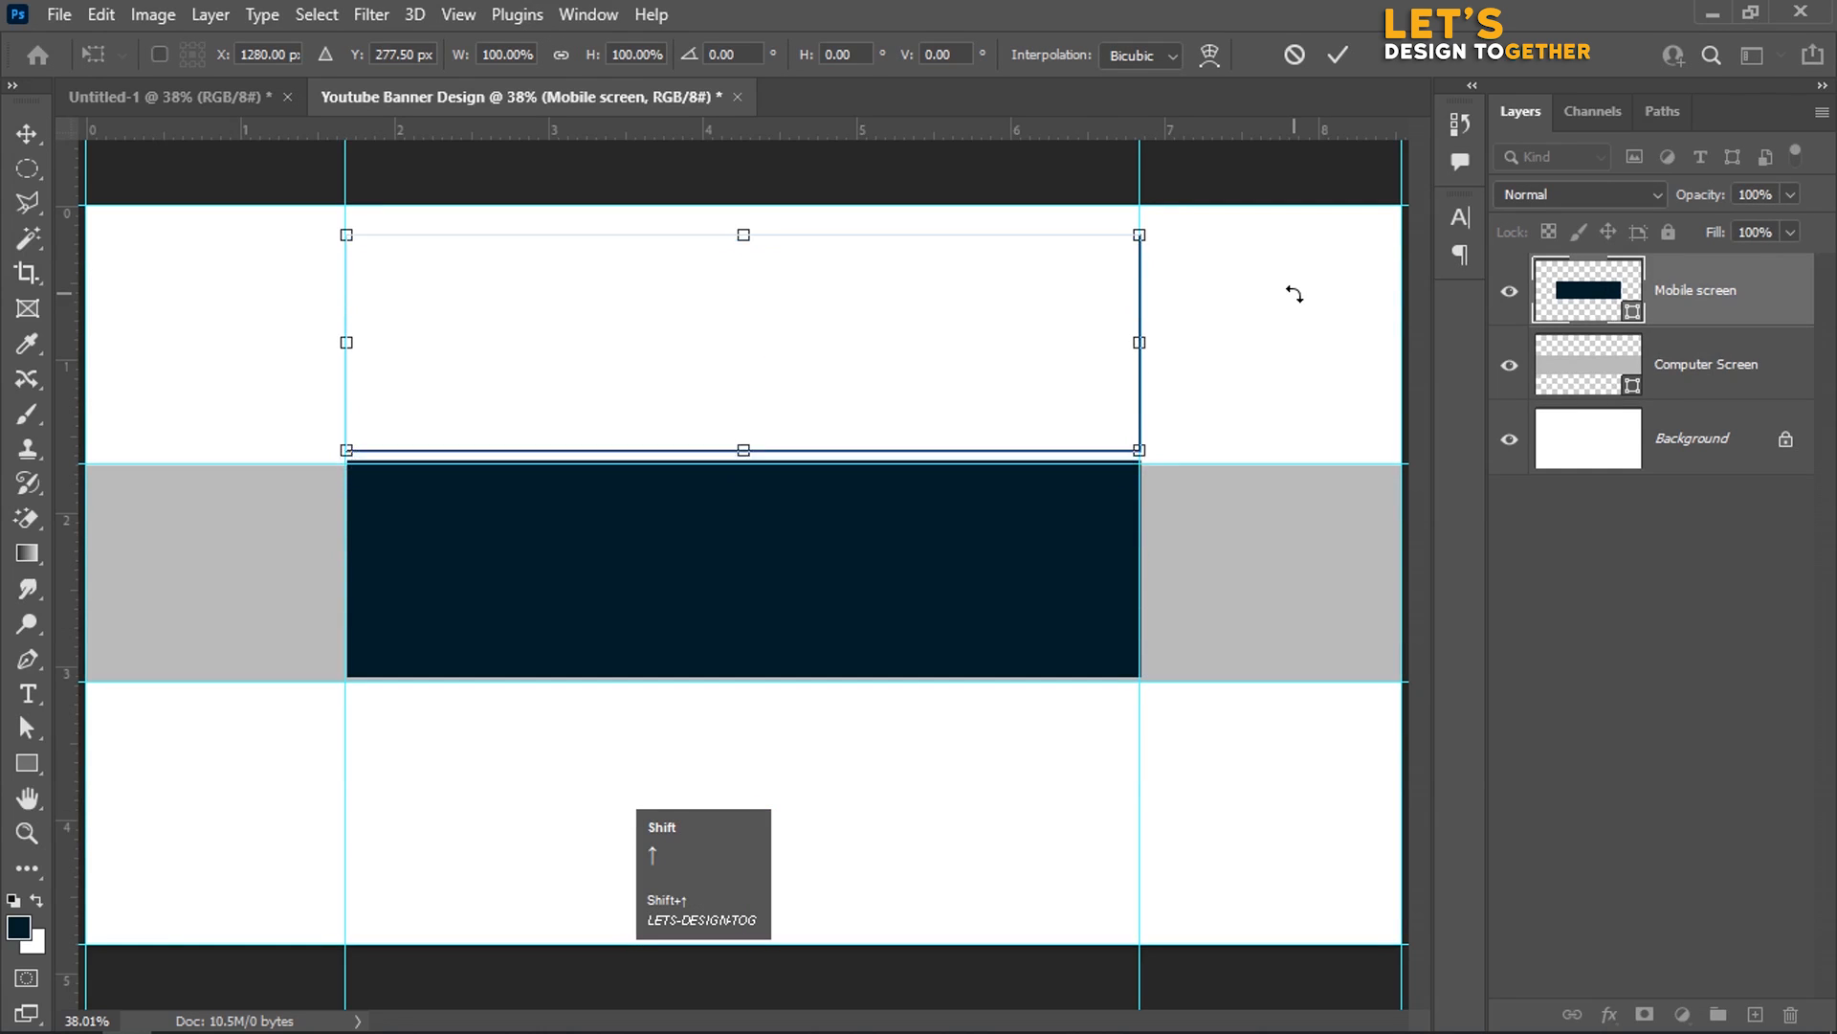
key("Return")
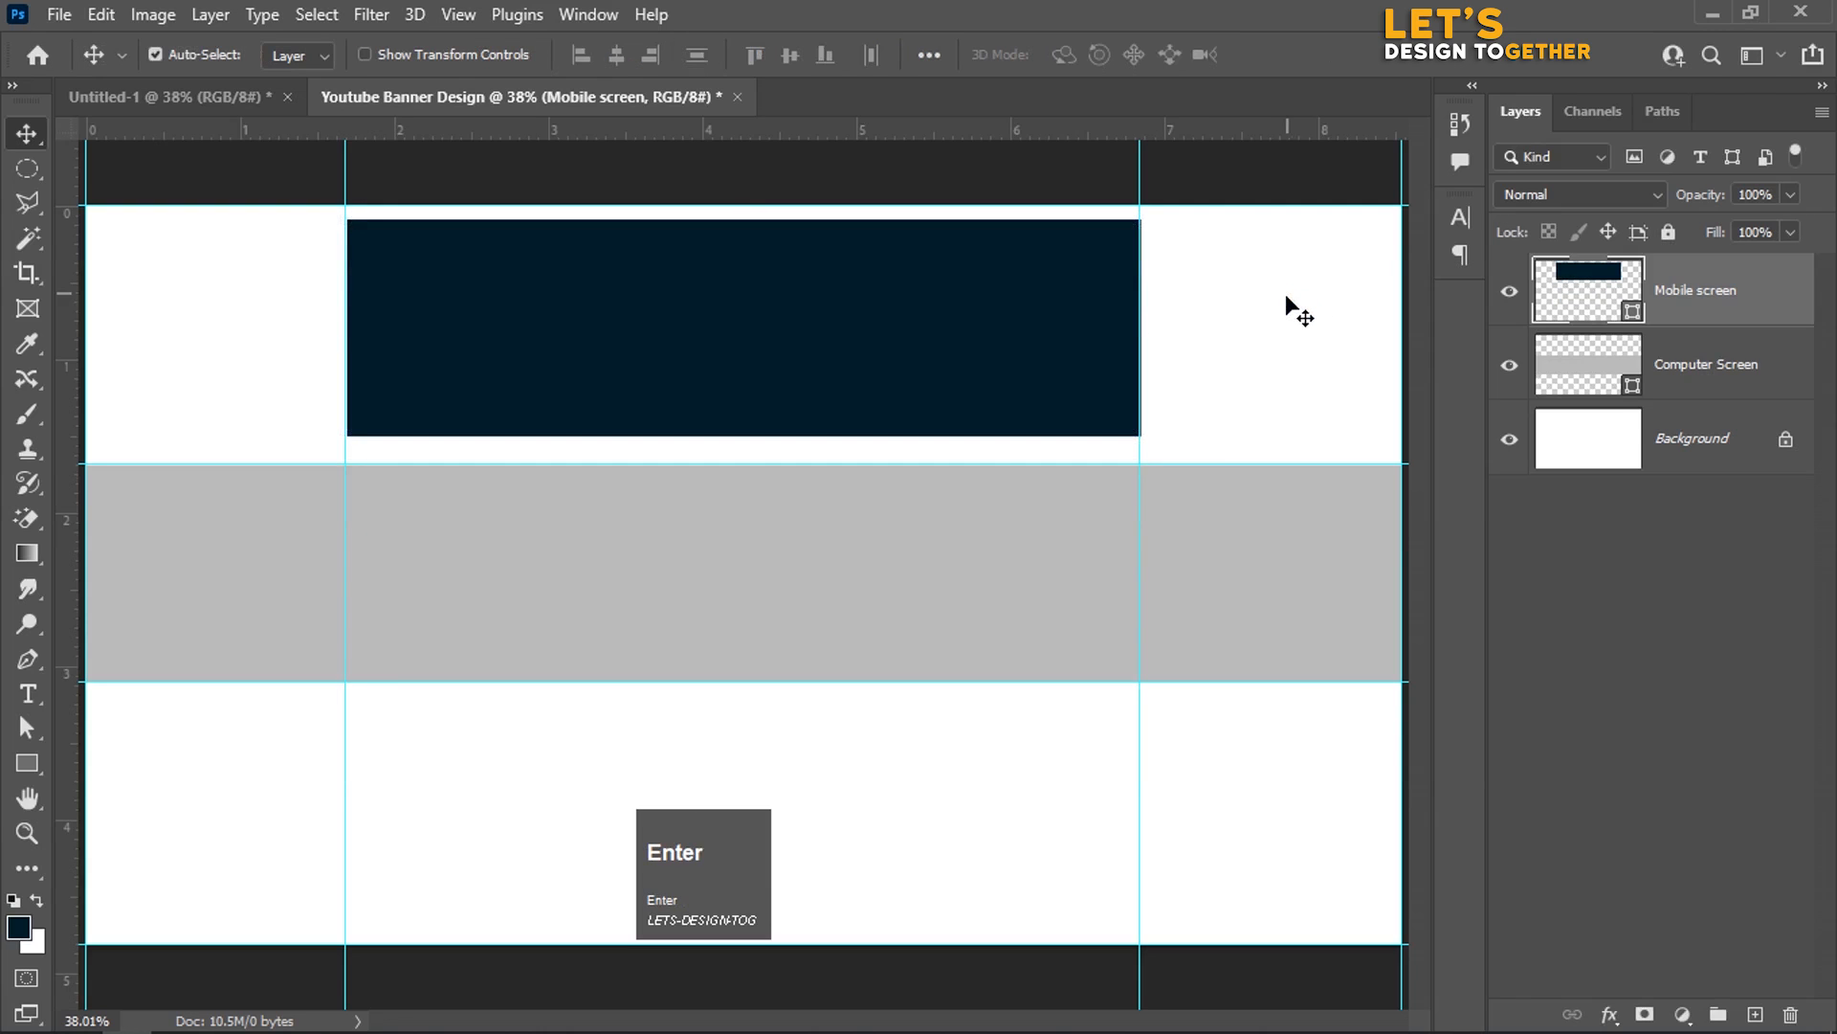
Step: Place the Special-logo-Png file from the Special design folder as an embedded image directly above the Computer Screen layer
left_click(1322, 580)
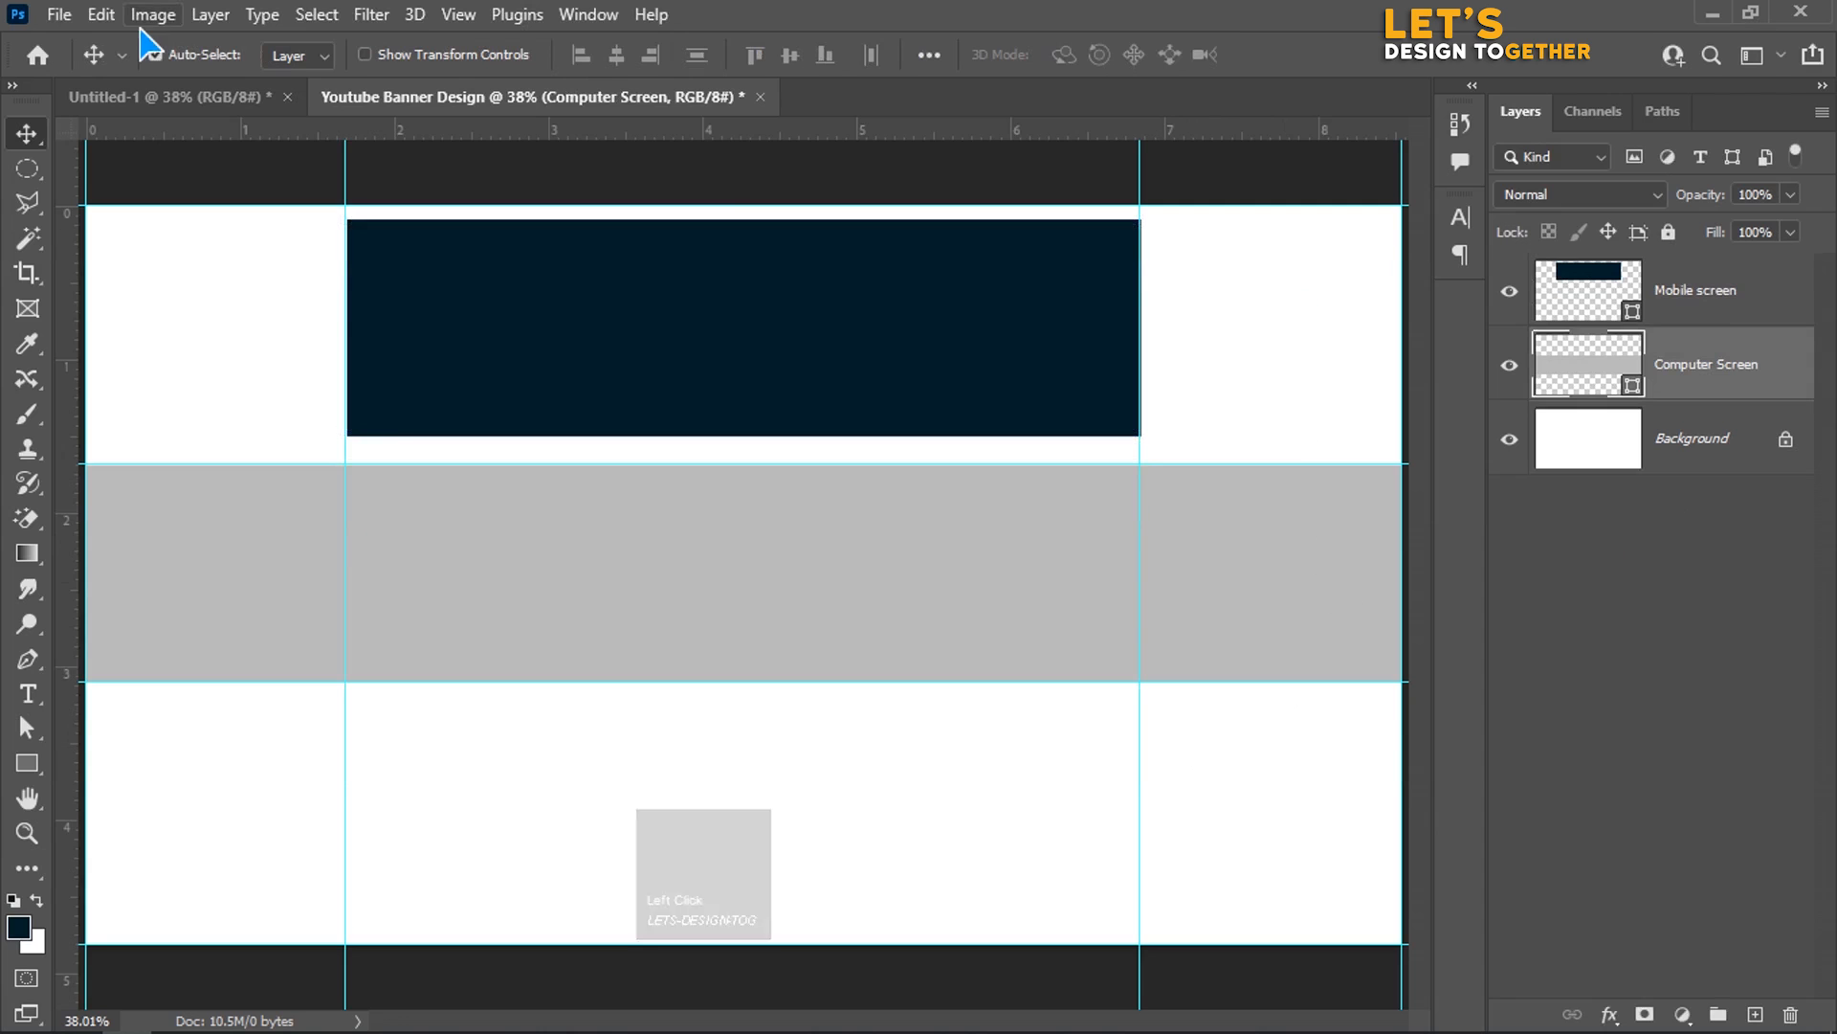
left_click(59, 14)
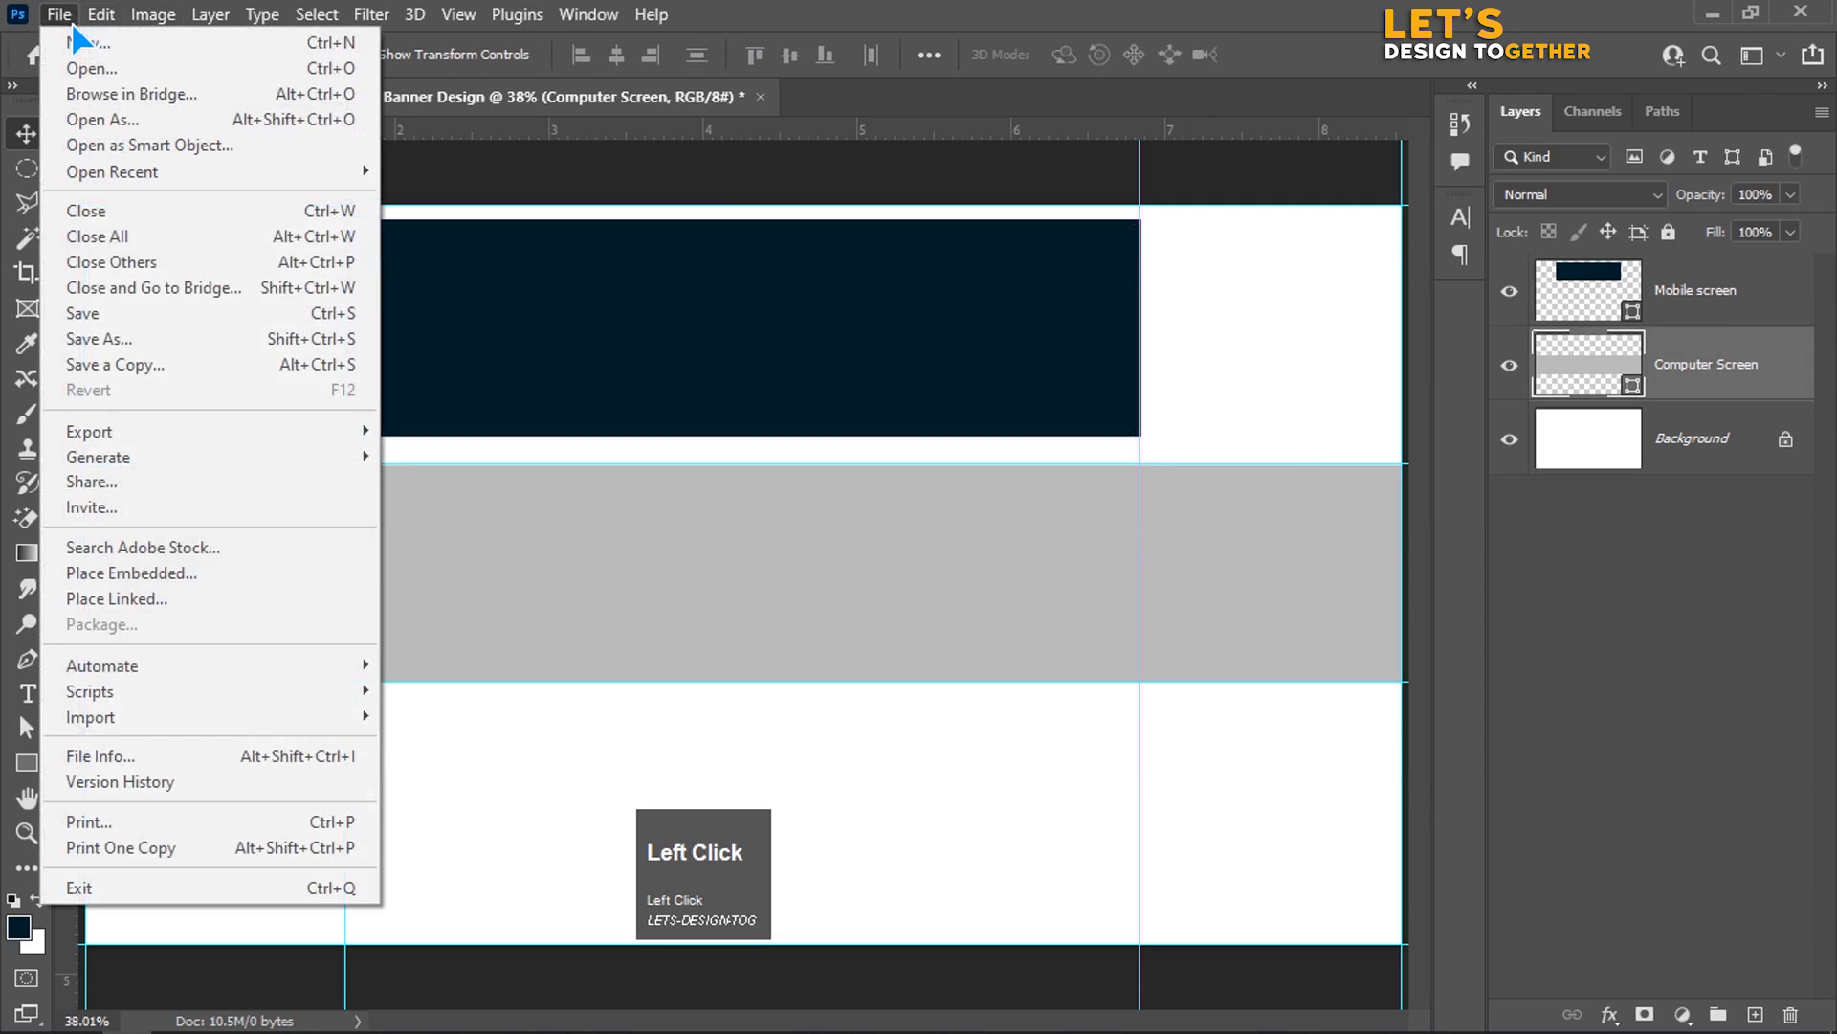
left_click(236, 575)
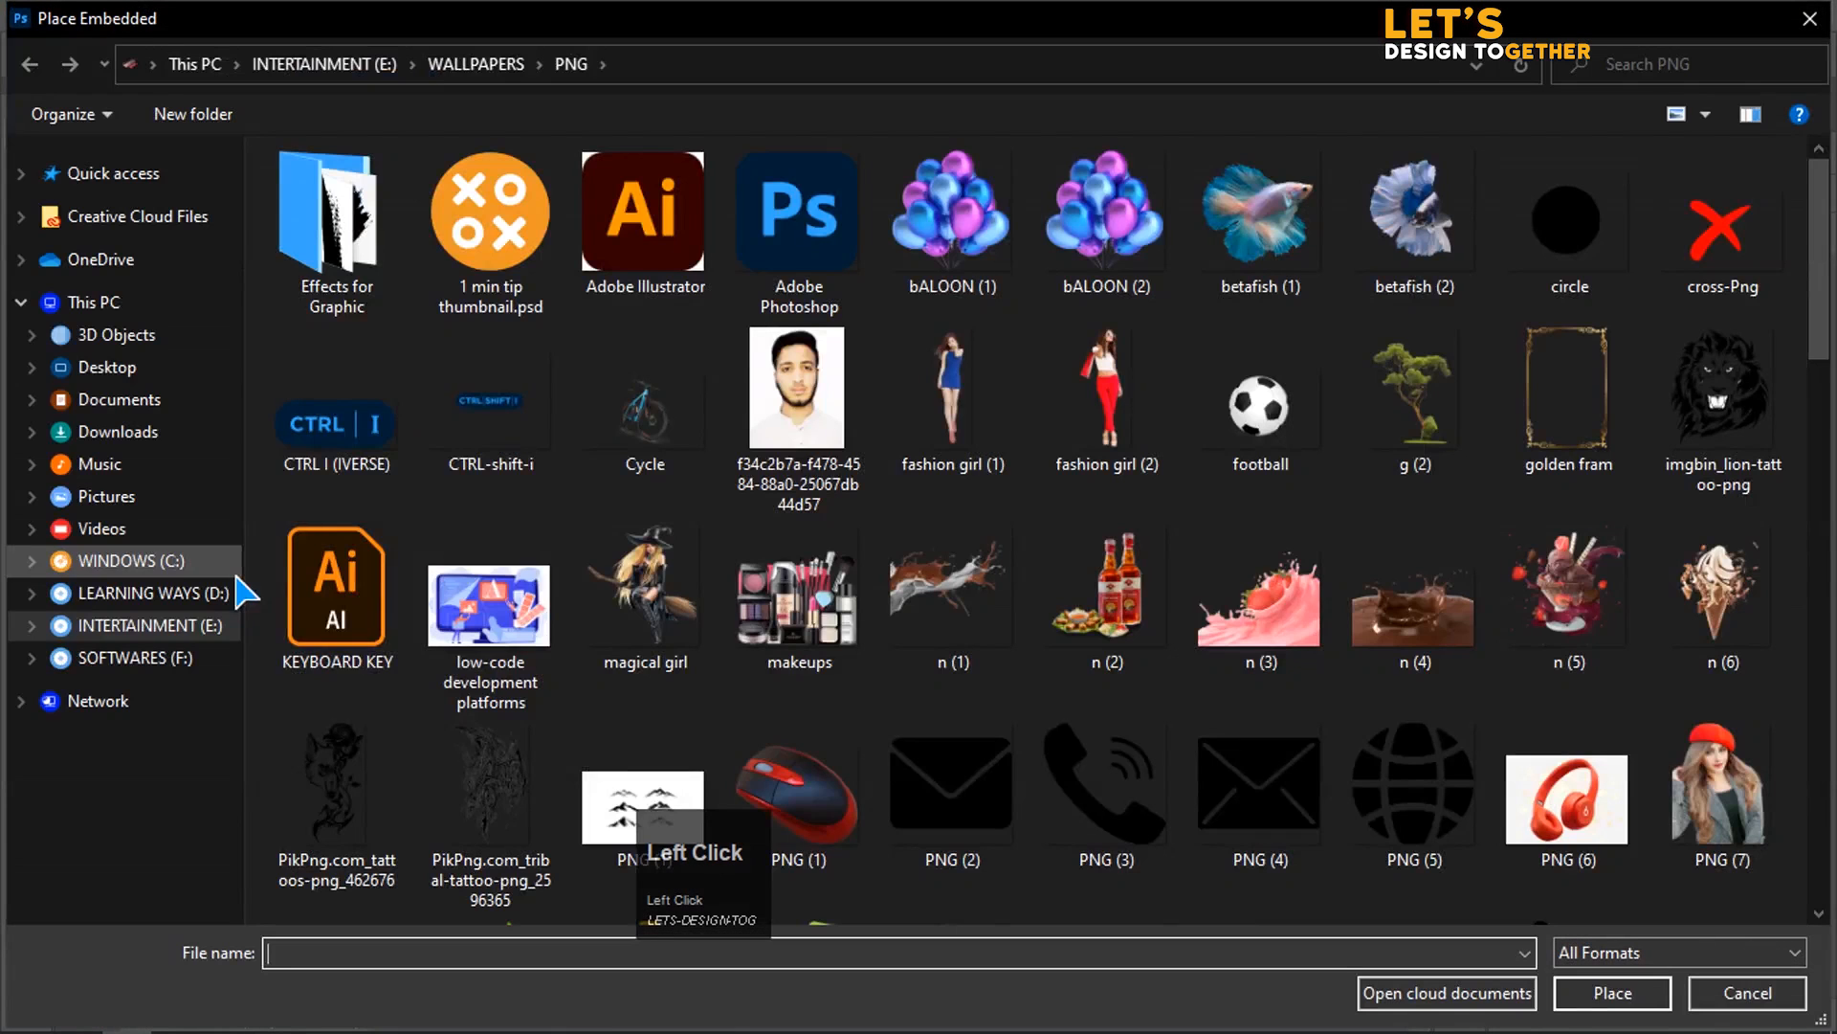
left_click(120, 592)
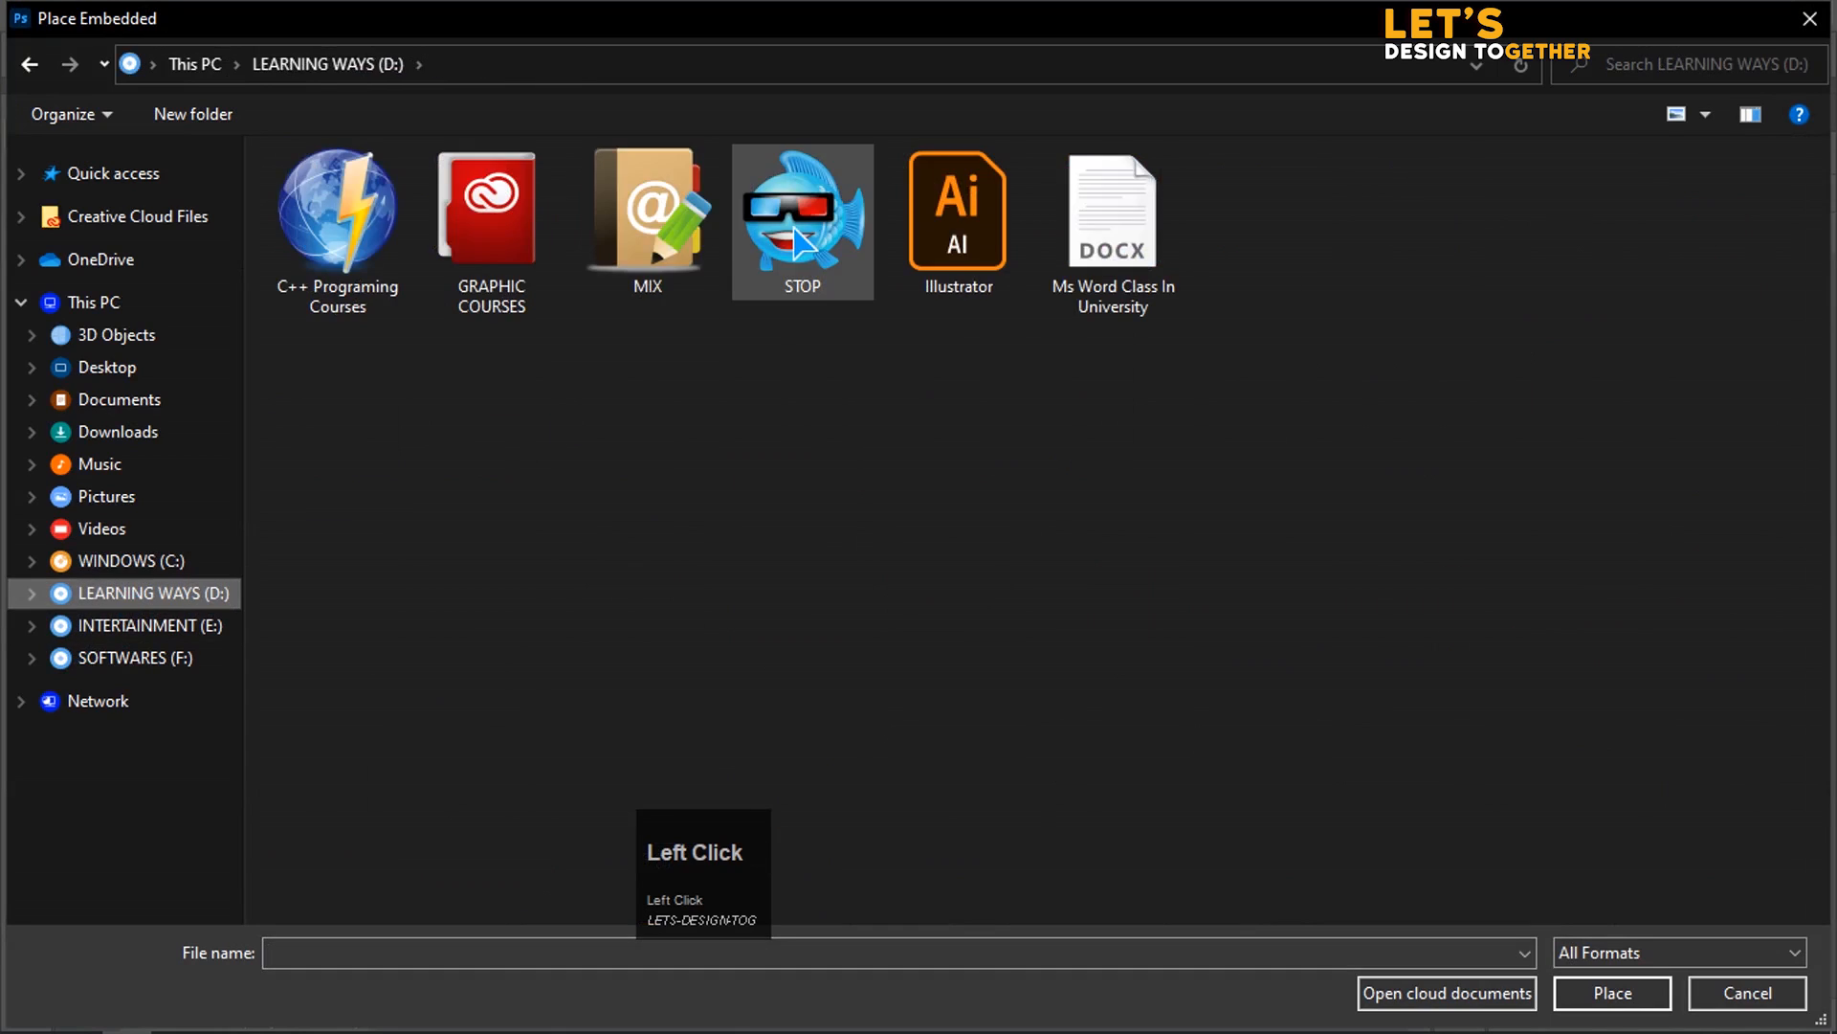
left_click(551, 254)
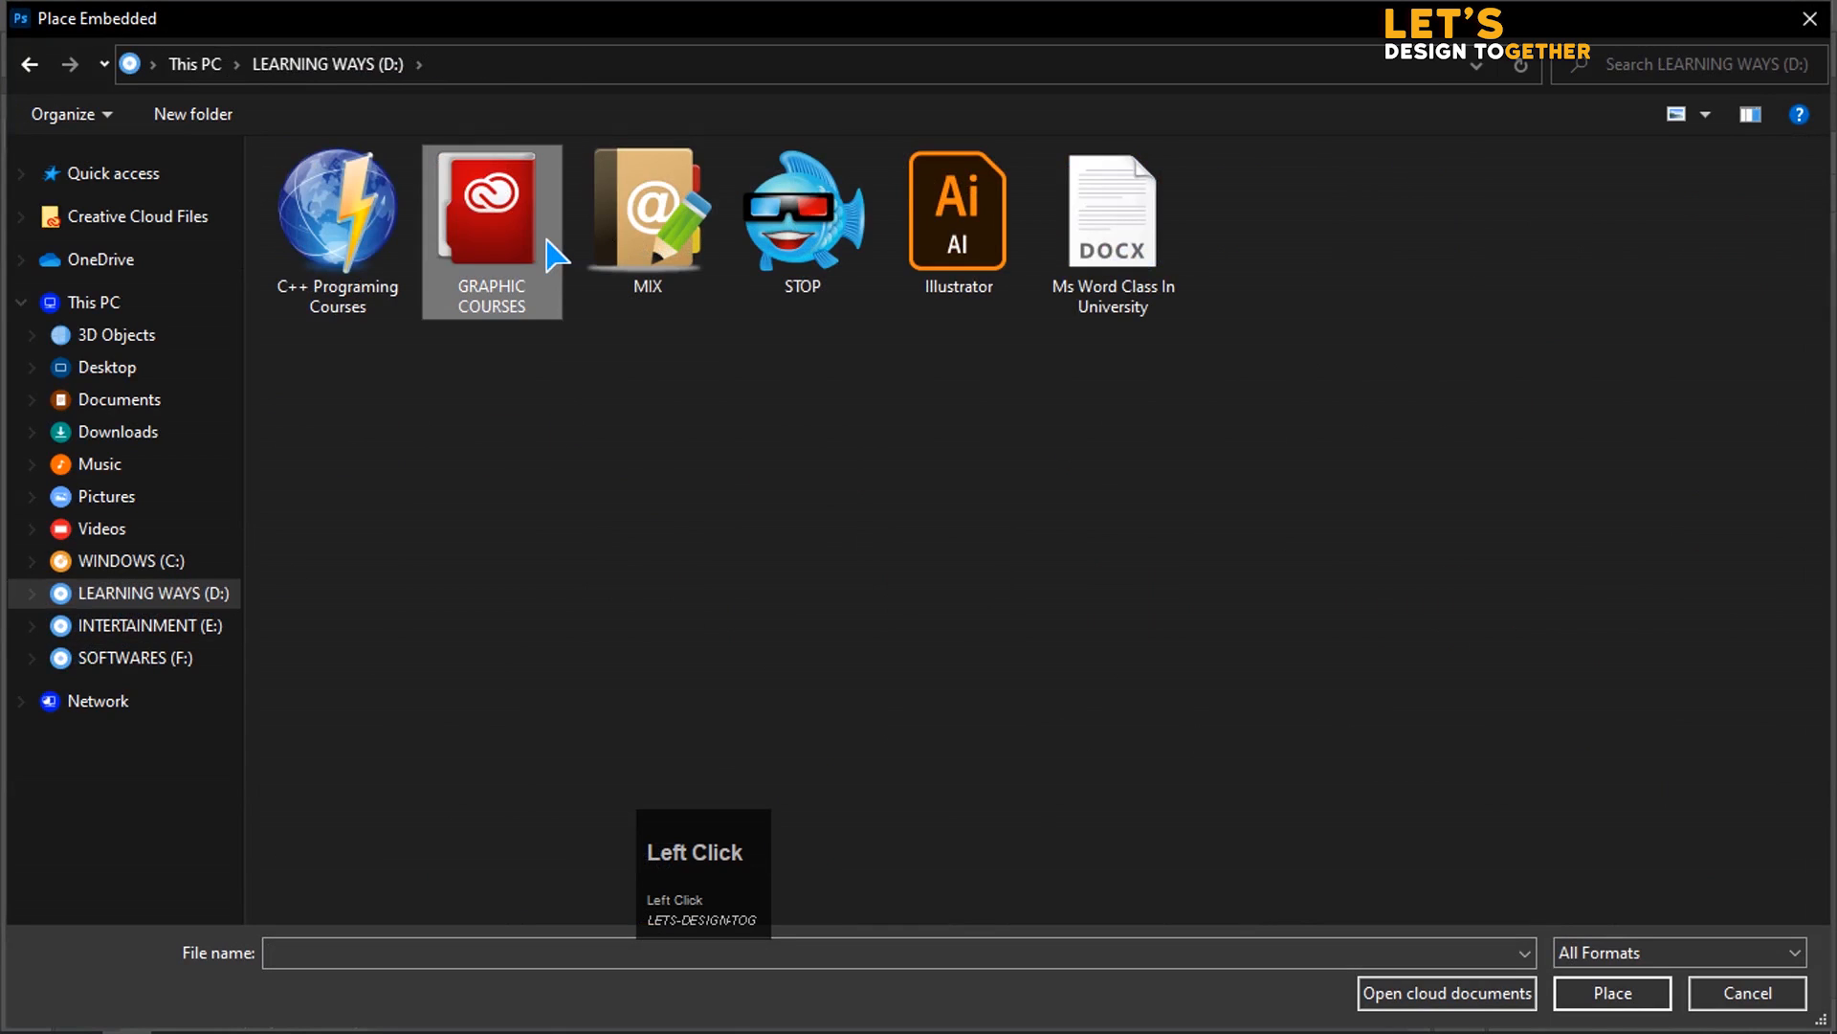
double_click(634, 251)
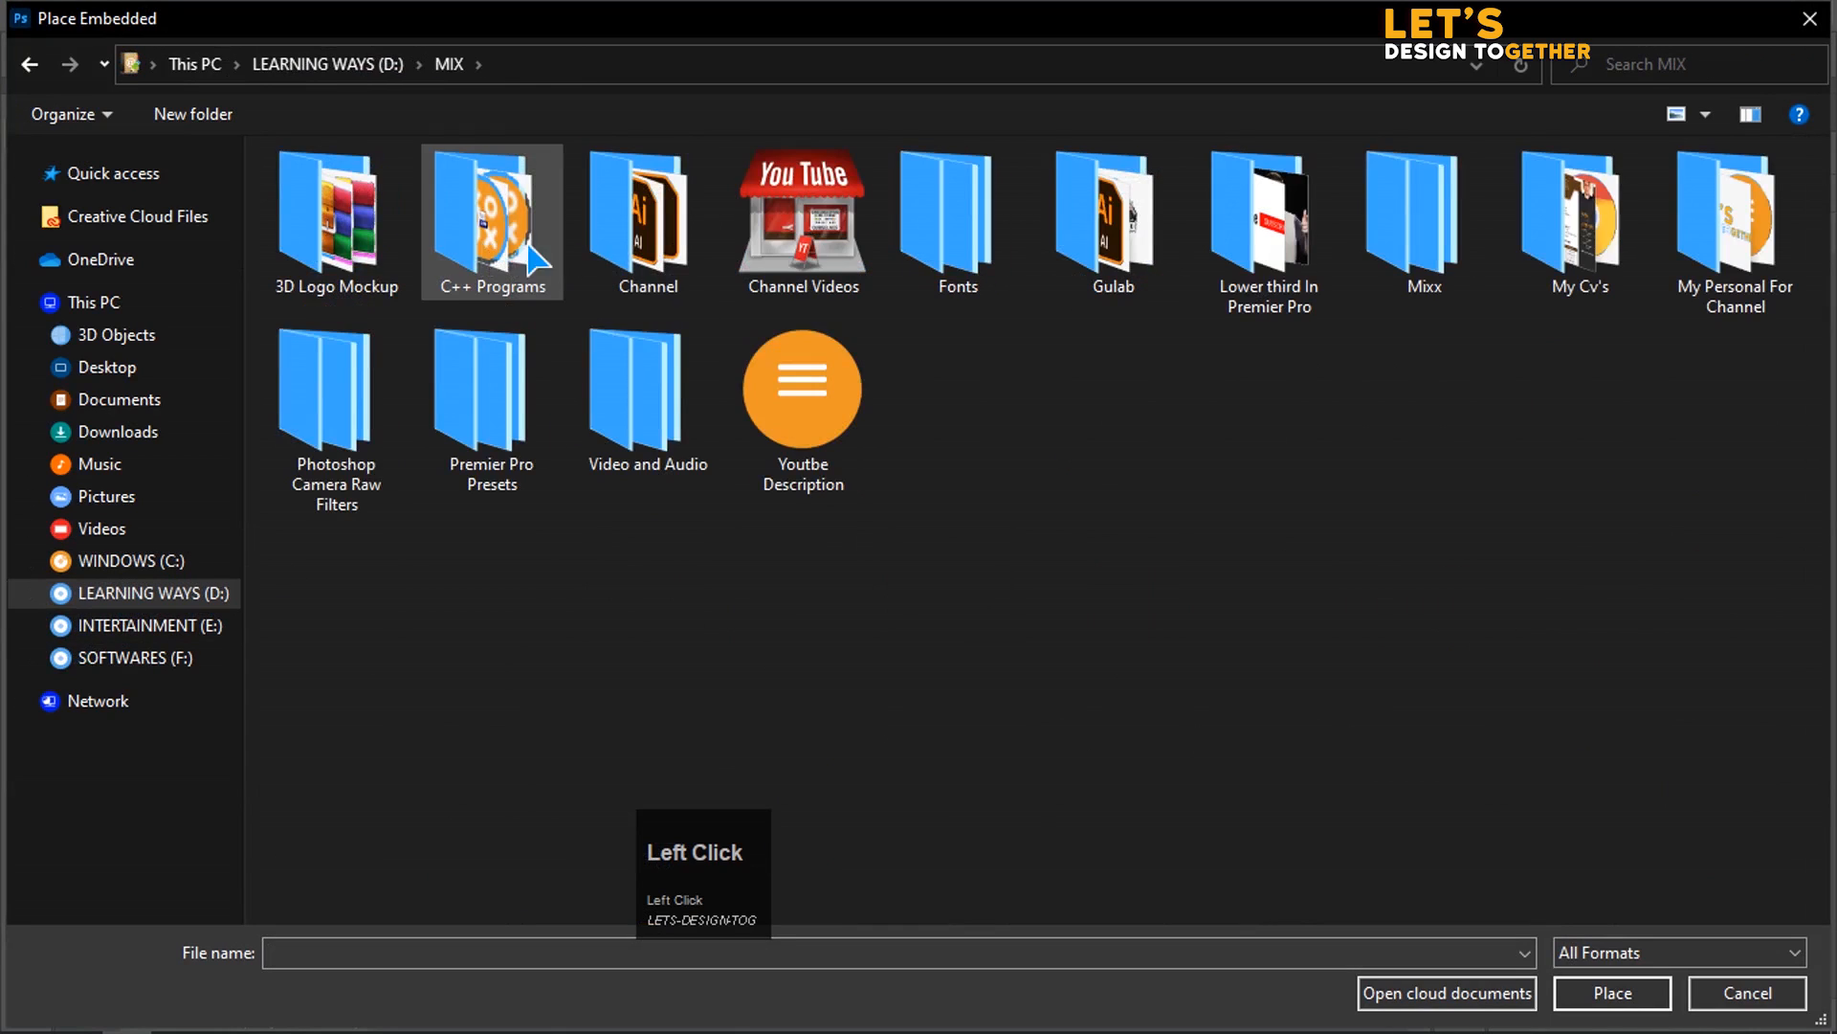
double_click(636, 230)
double_click(330, 239)
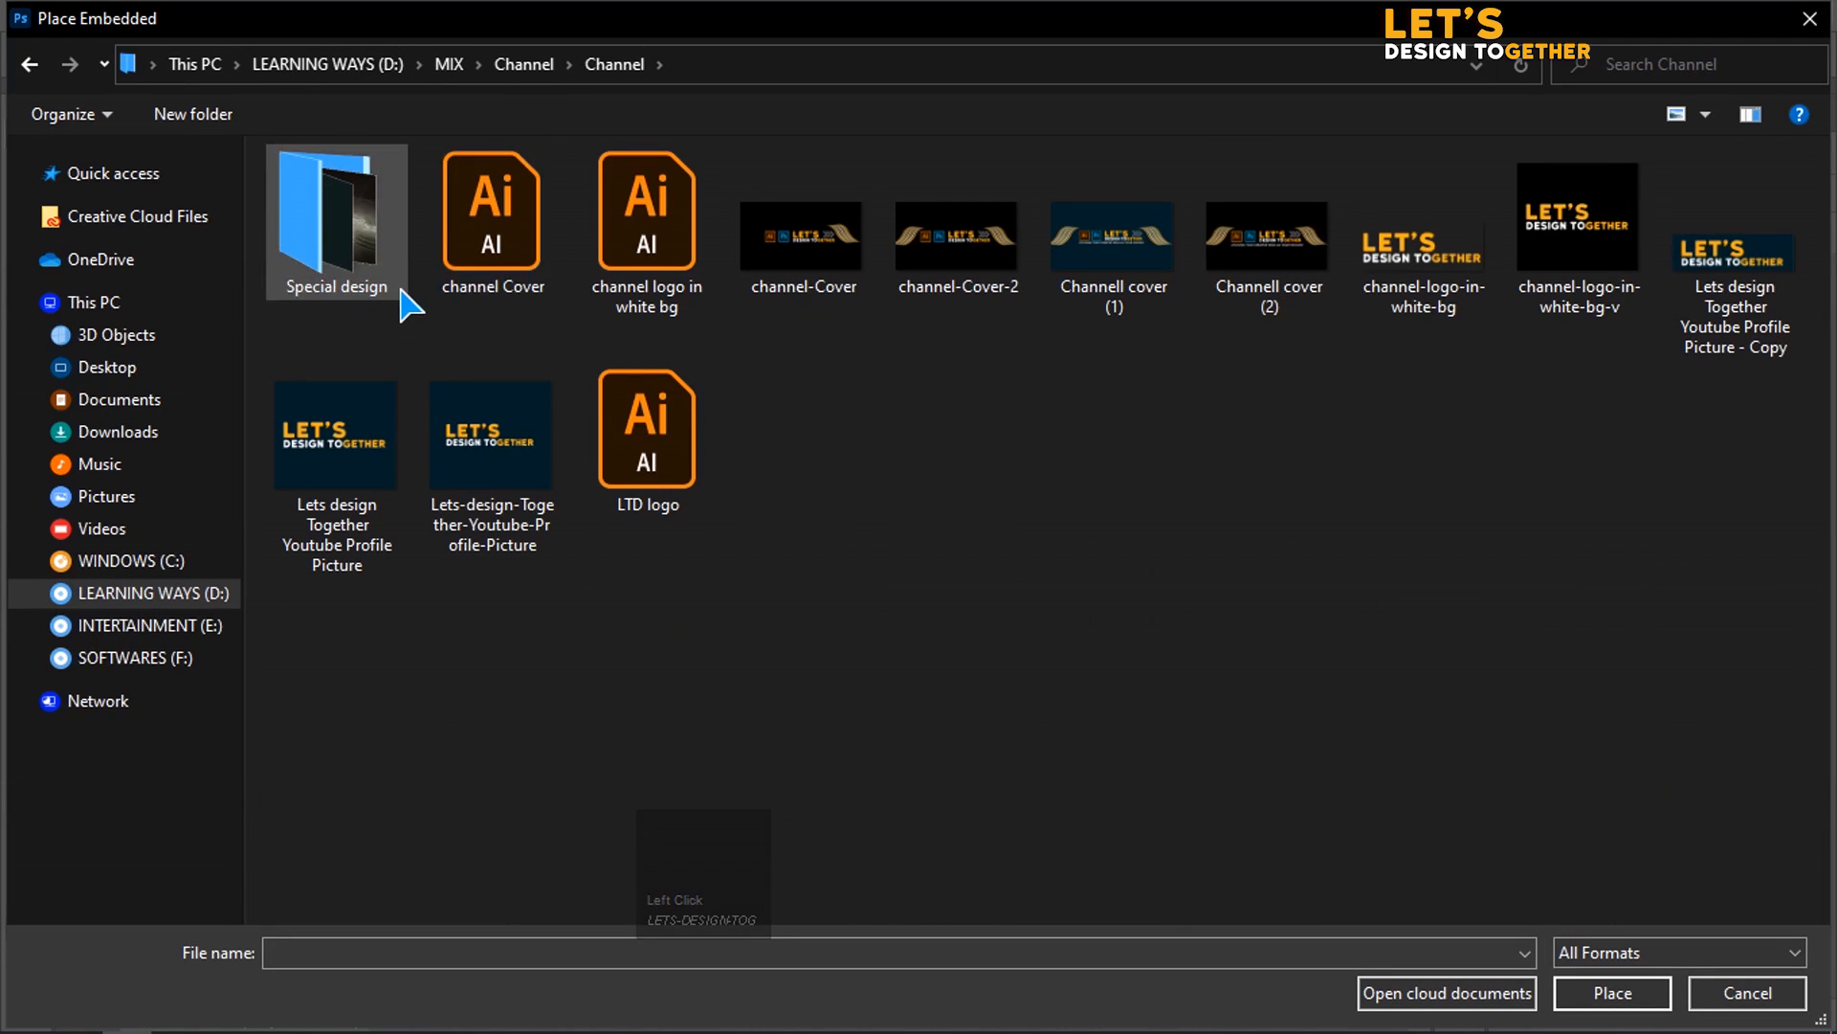
double_click(392, 187)
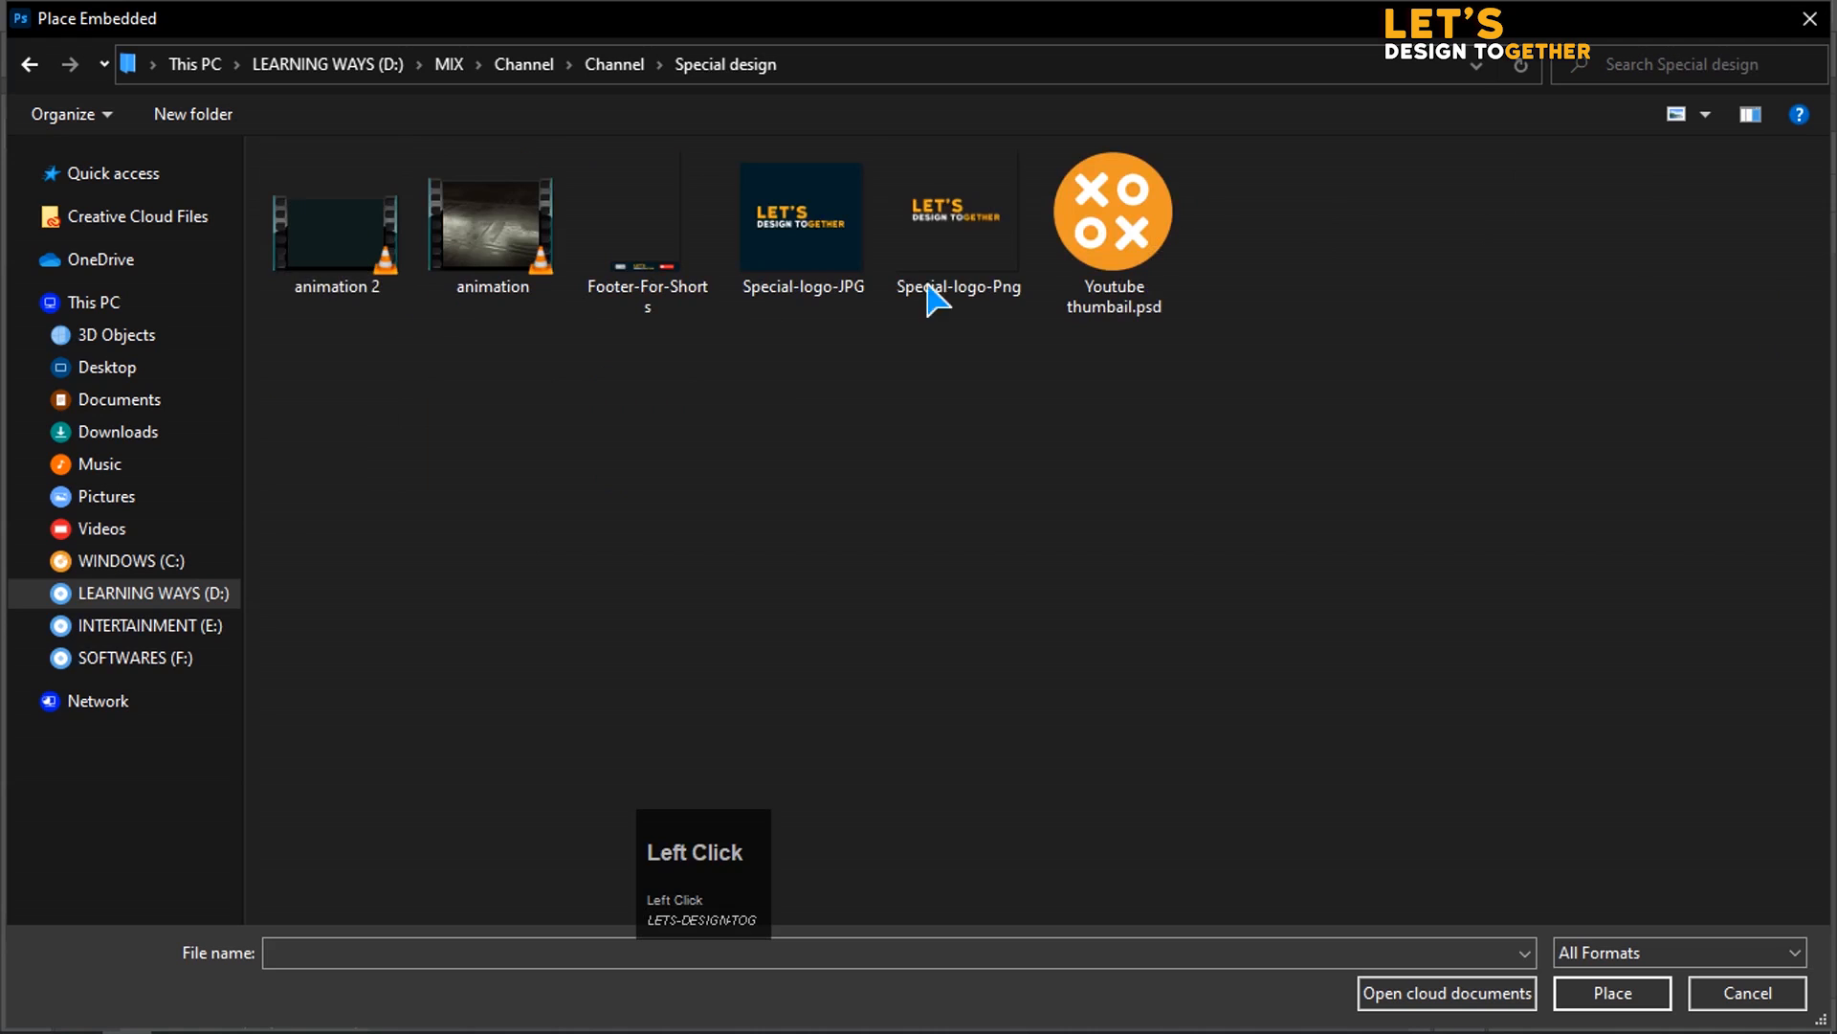
double_click(909, 289)
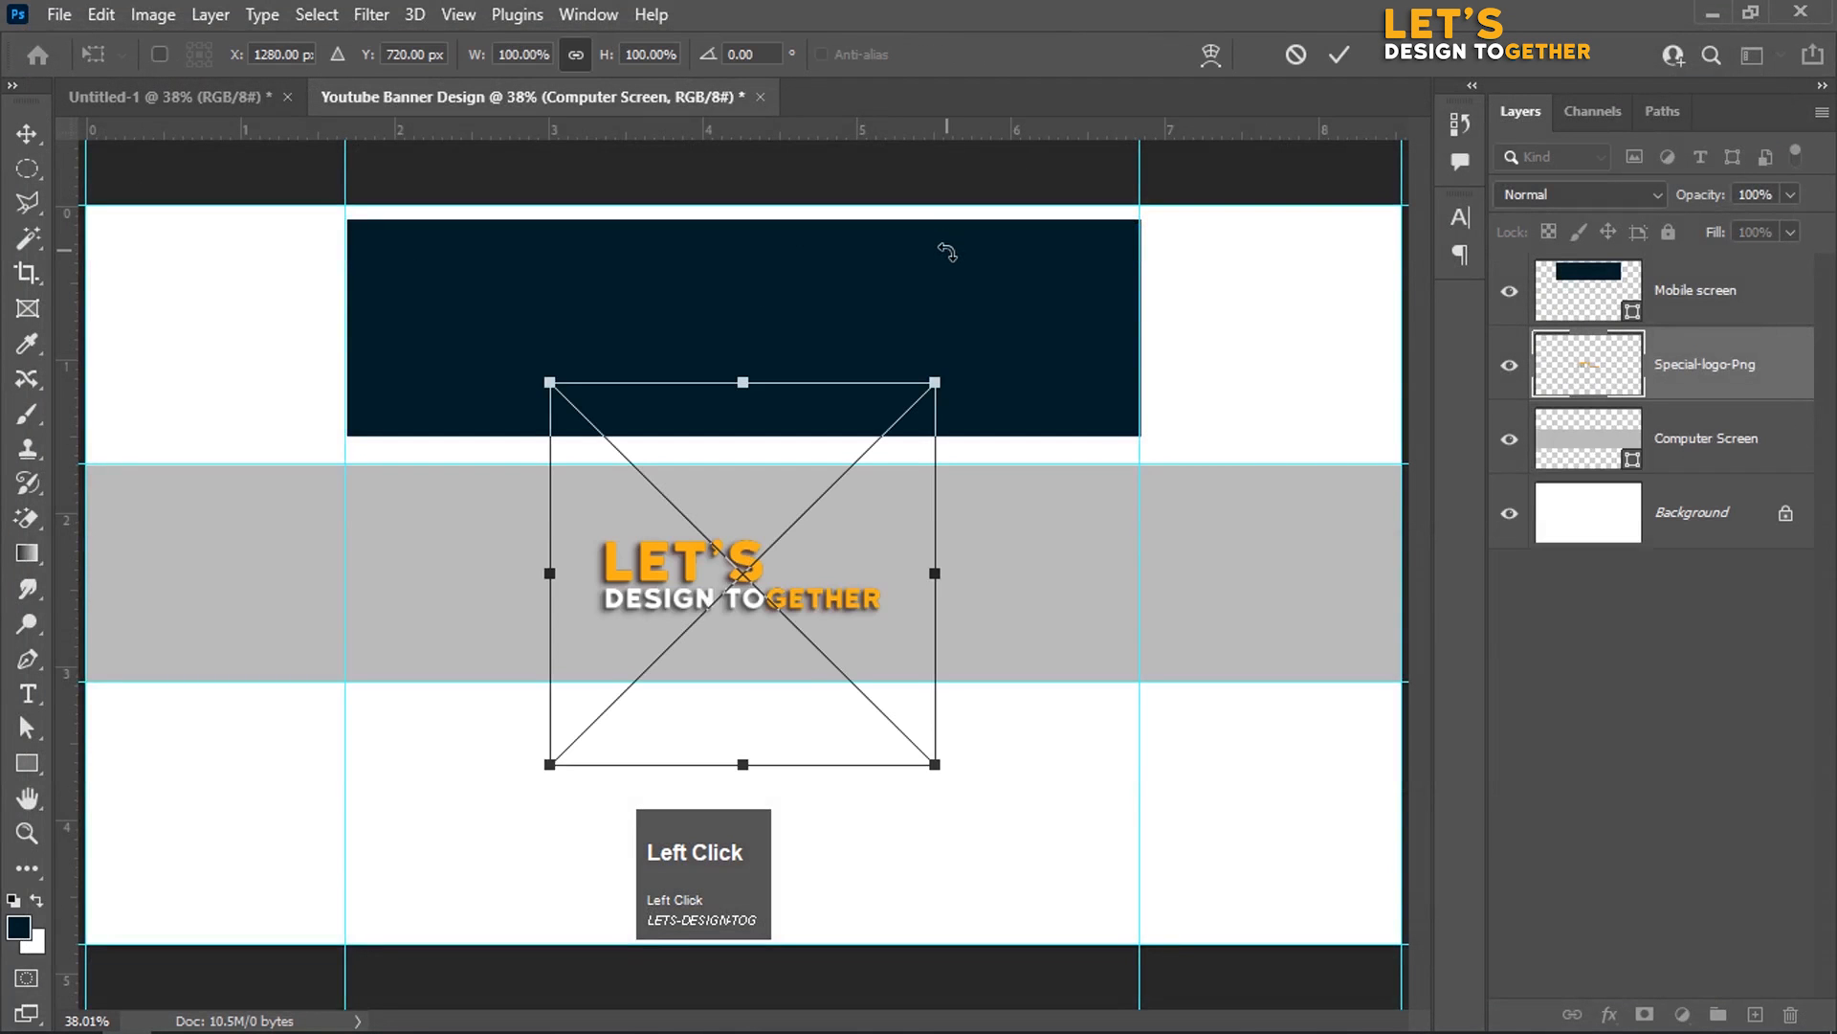
Step: Position the logo over the middle of the navy Mobile screen rectangle and bring its layer to the top of the stack
left_click_drag(798, 665, 820, 426)
key("Return")
left_click_drag(1582, 371, 1576, 271)
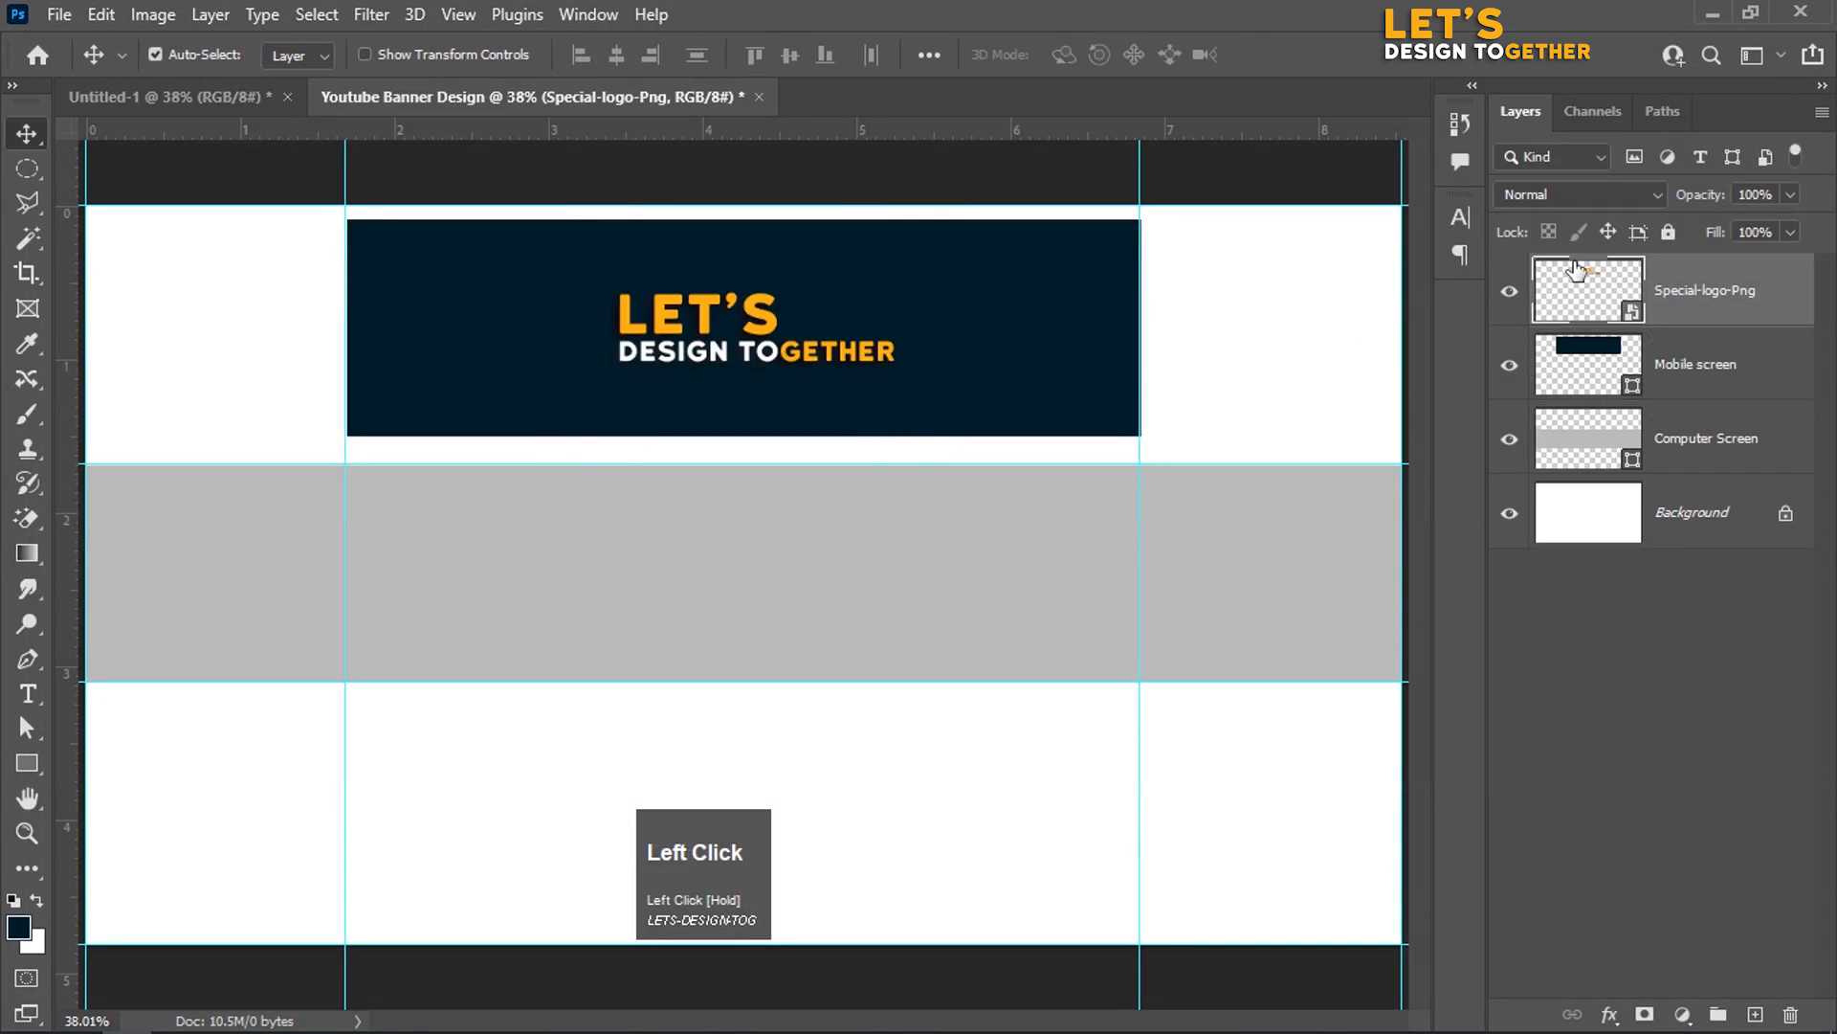
Step: Add a gradient fill layer directly above the Computer Screen layer, starting from the Black, White basic preset
left_click(1596, 445)
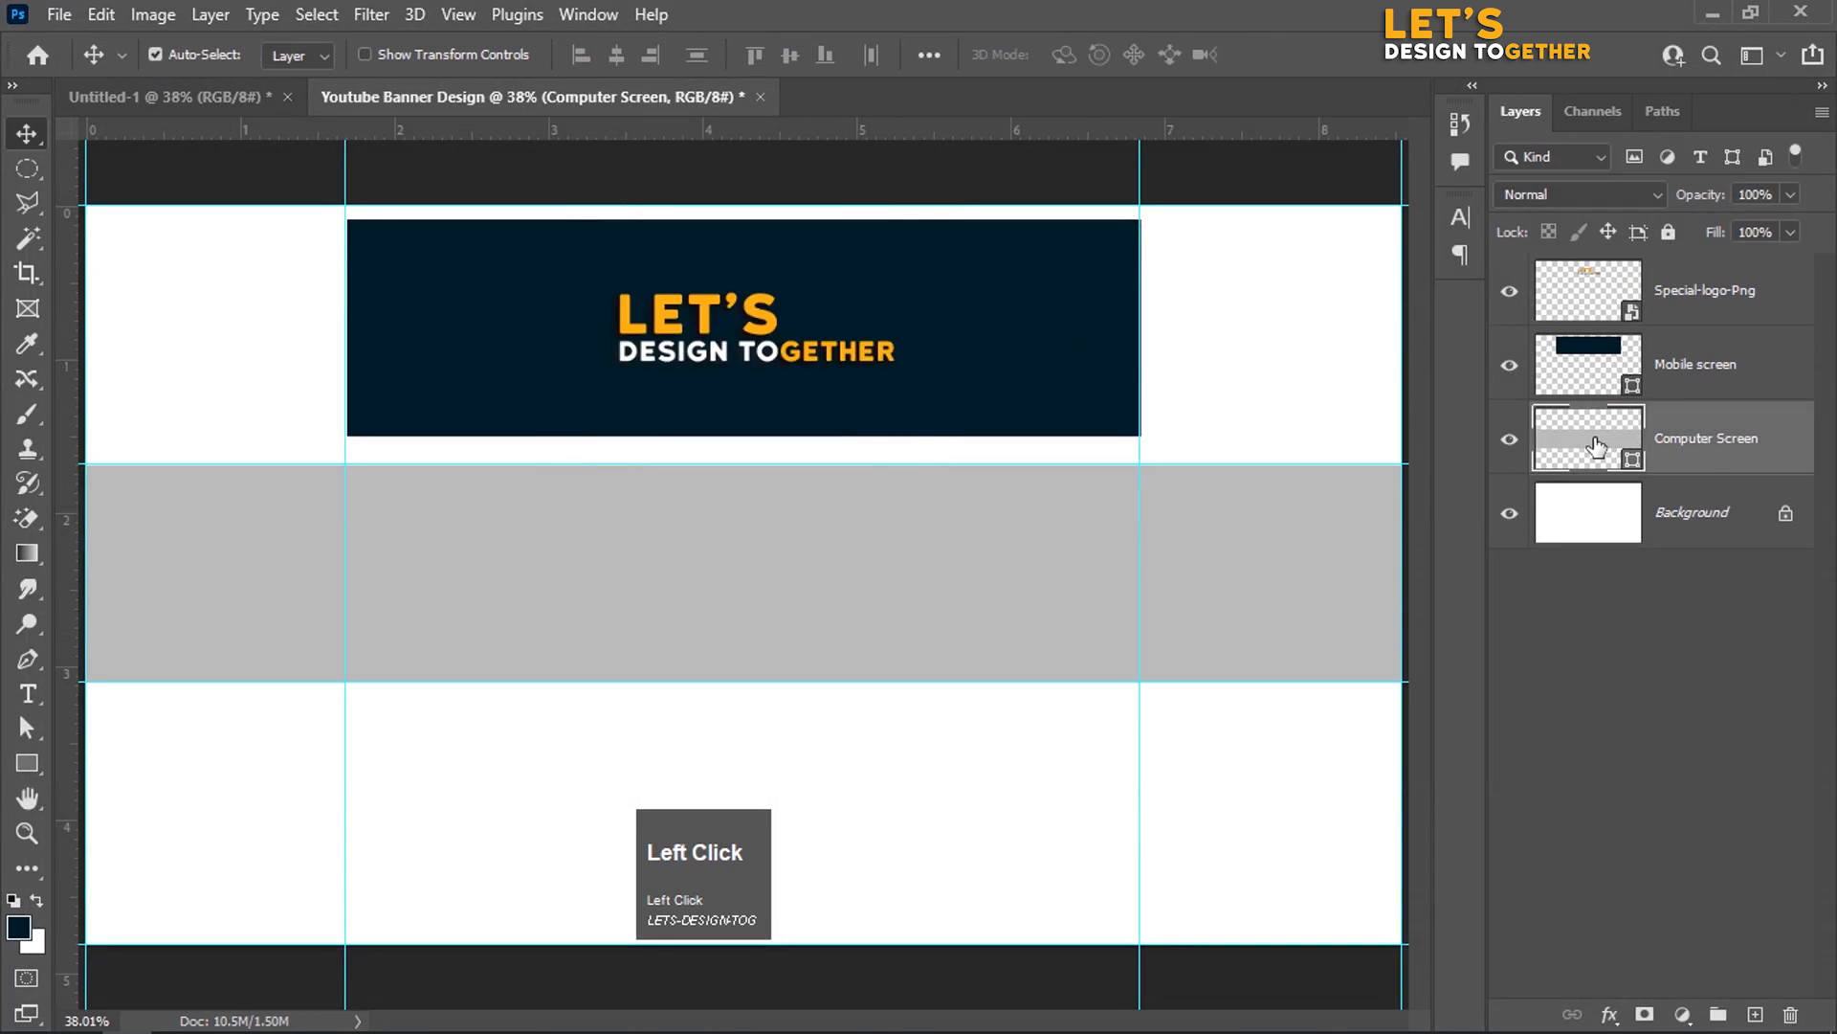
left_click(1681, 1022)
left_click(1670, 567)
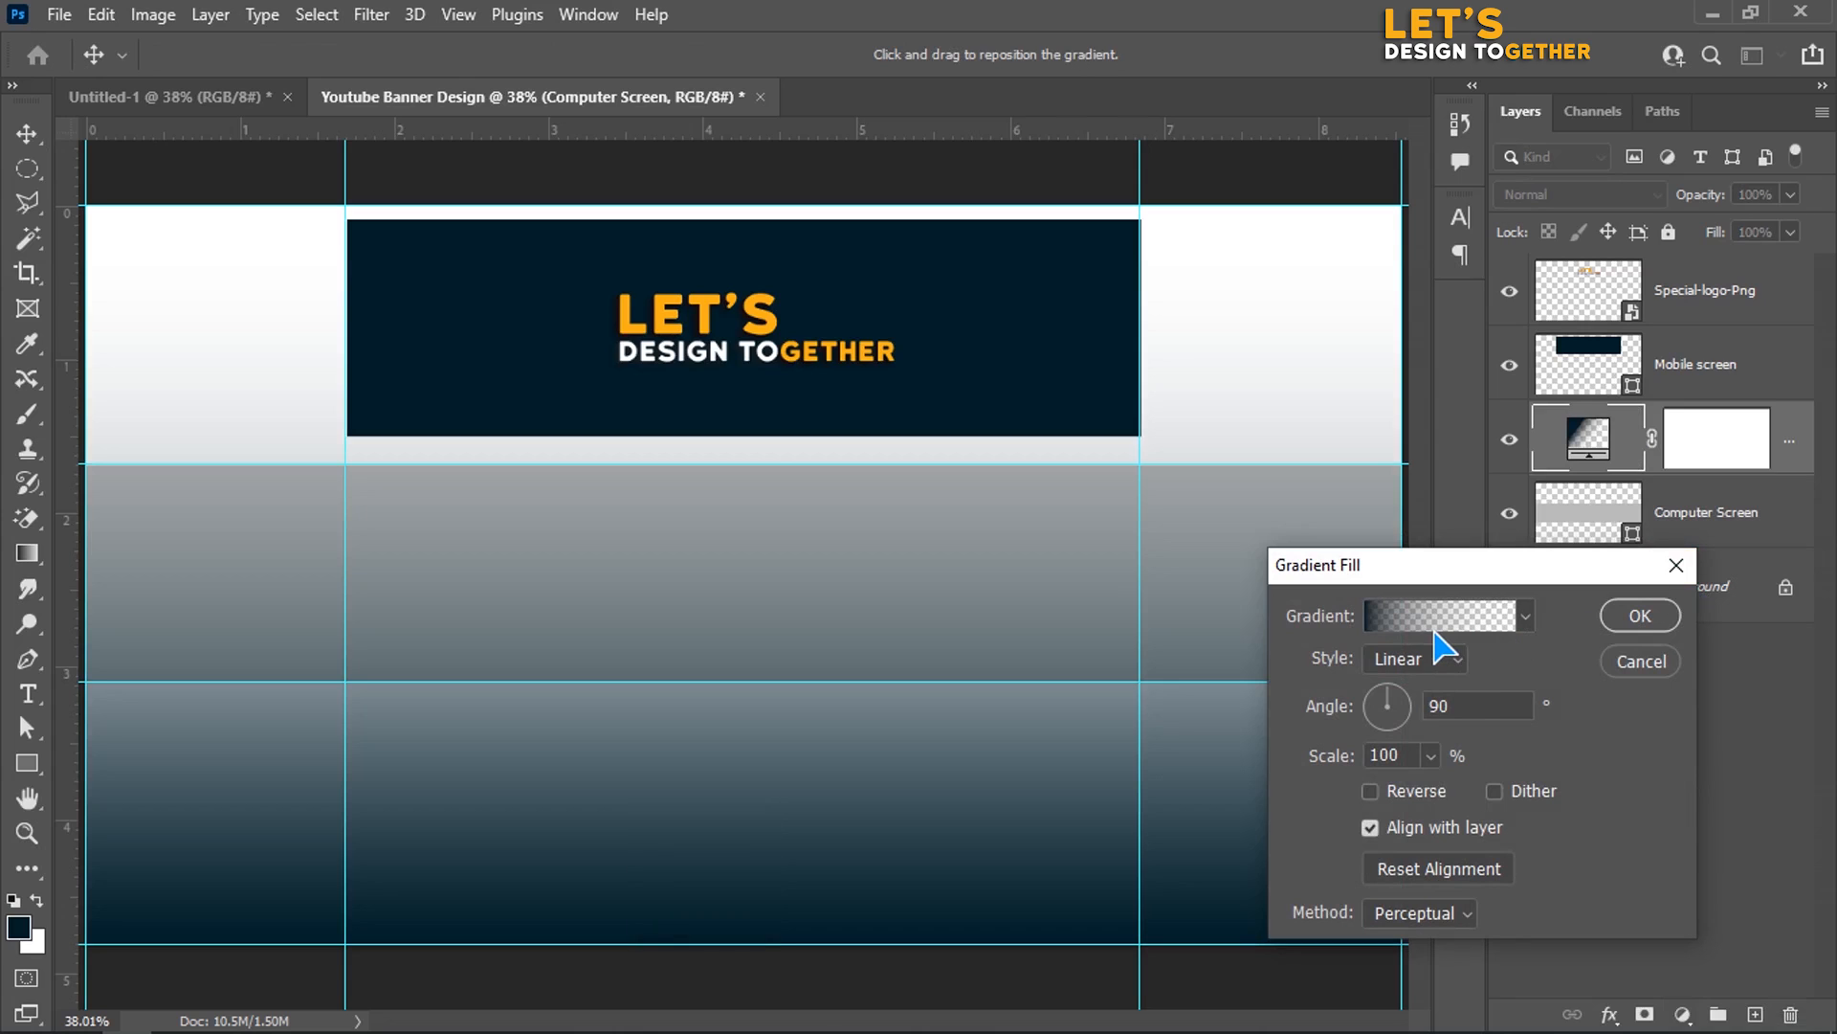
left_click(1423, 627)
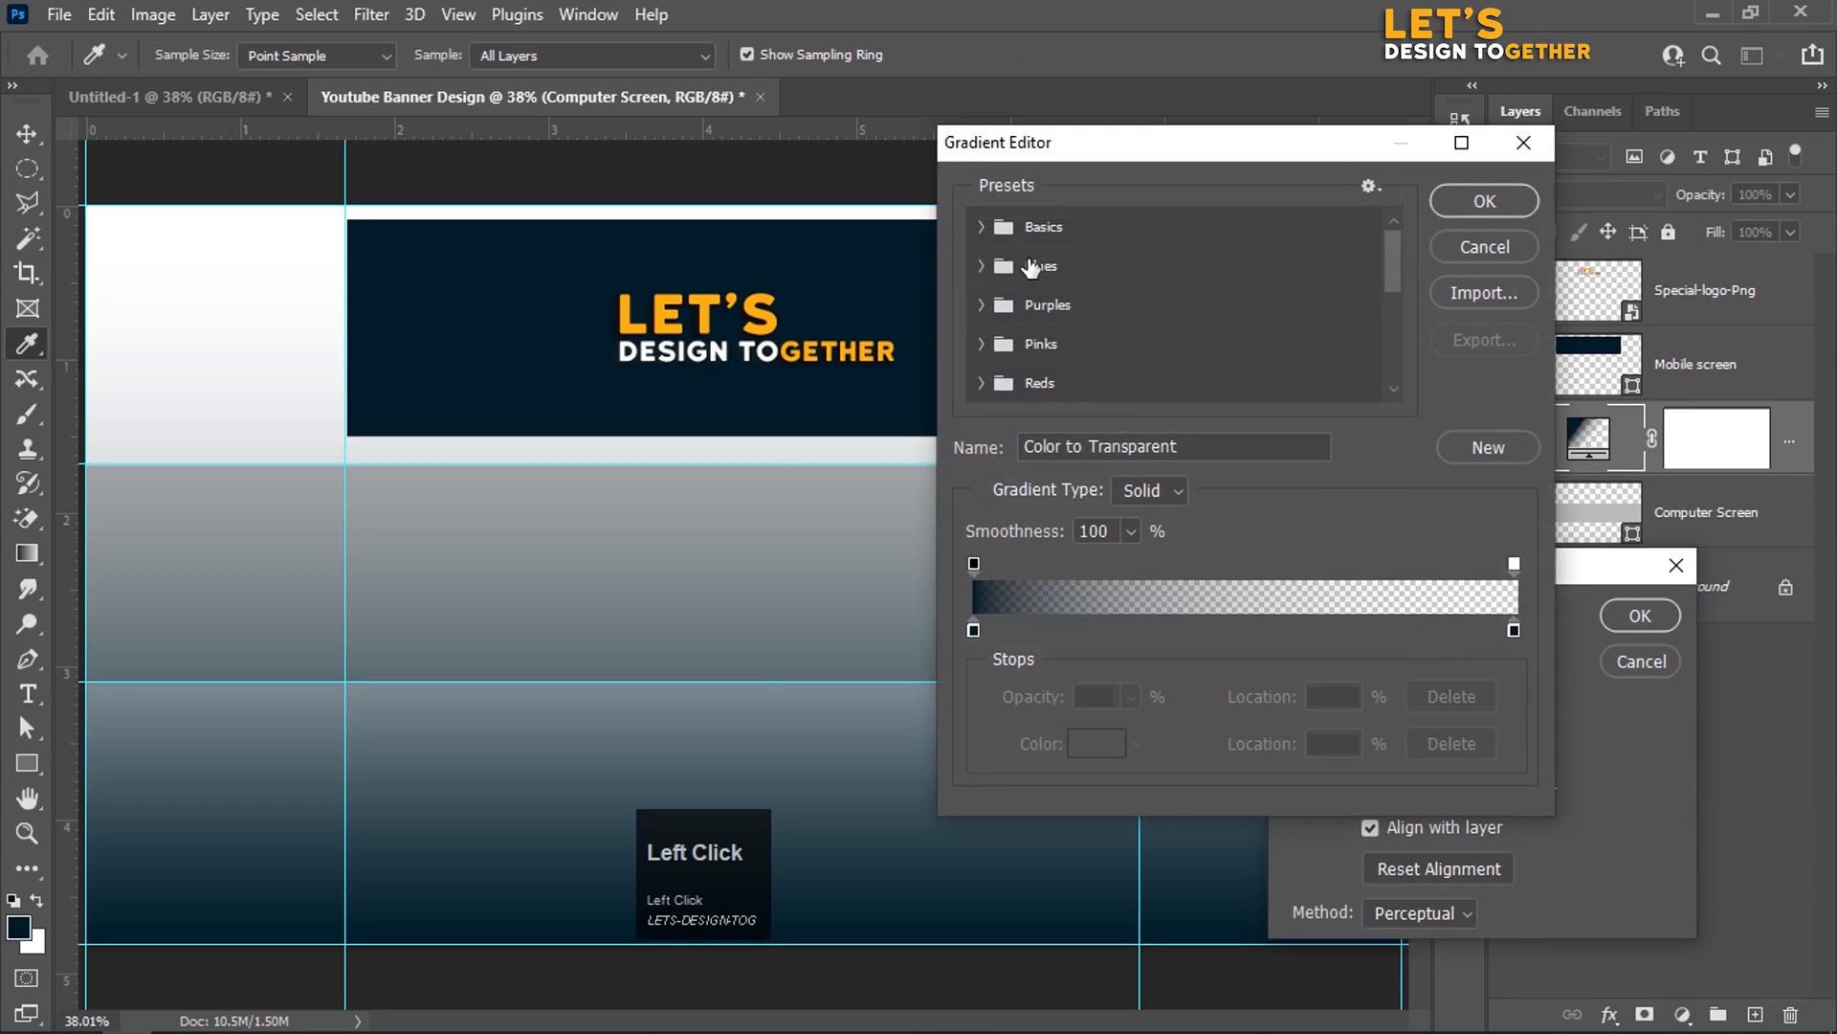
left_click(989, 232)
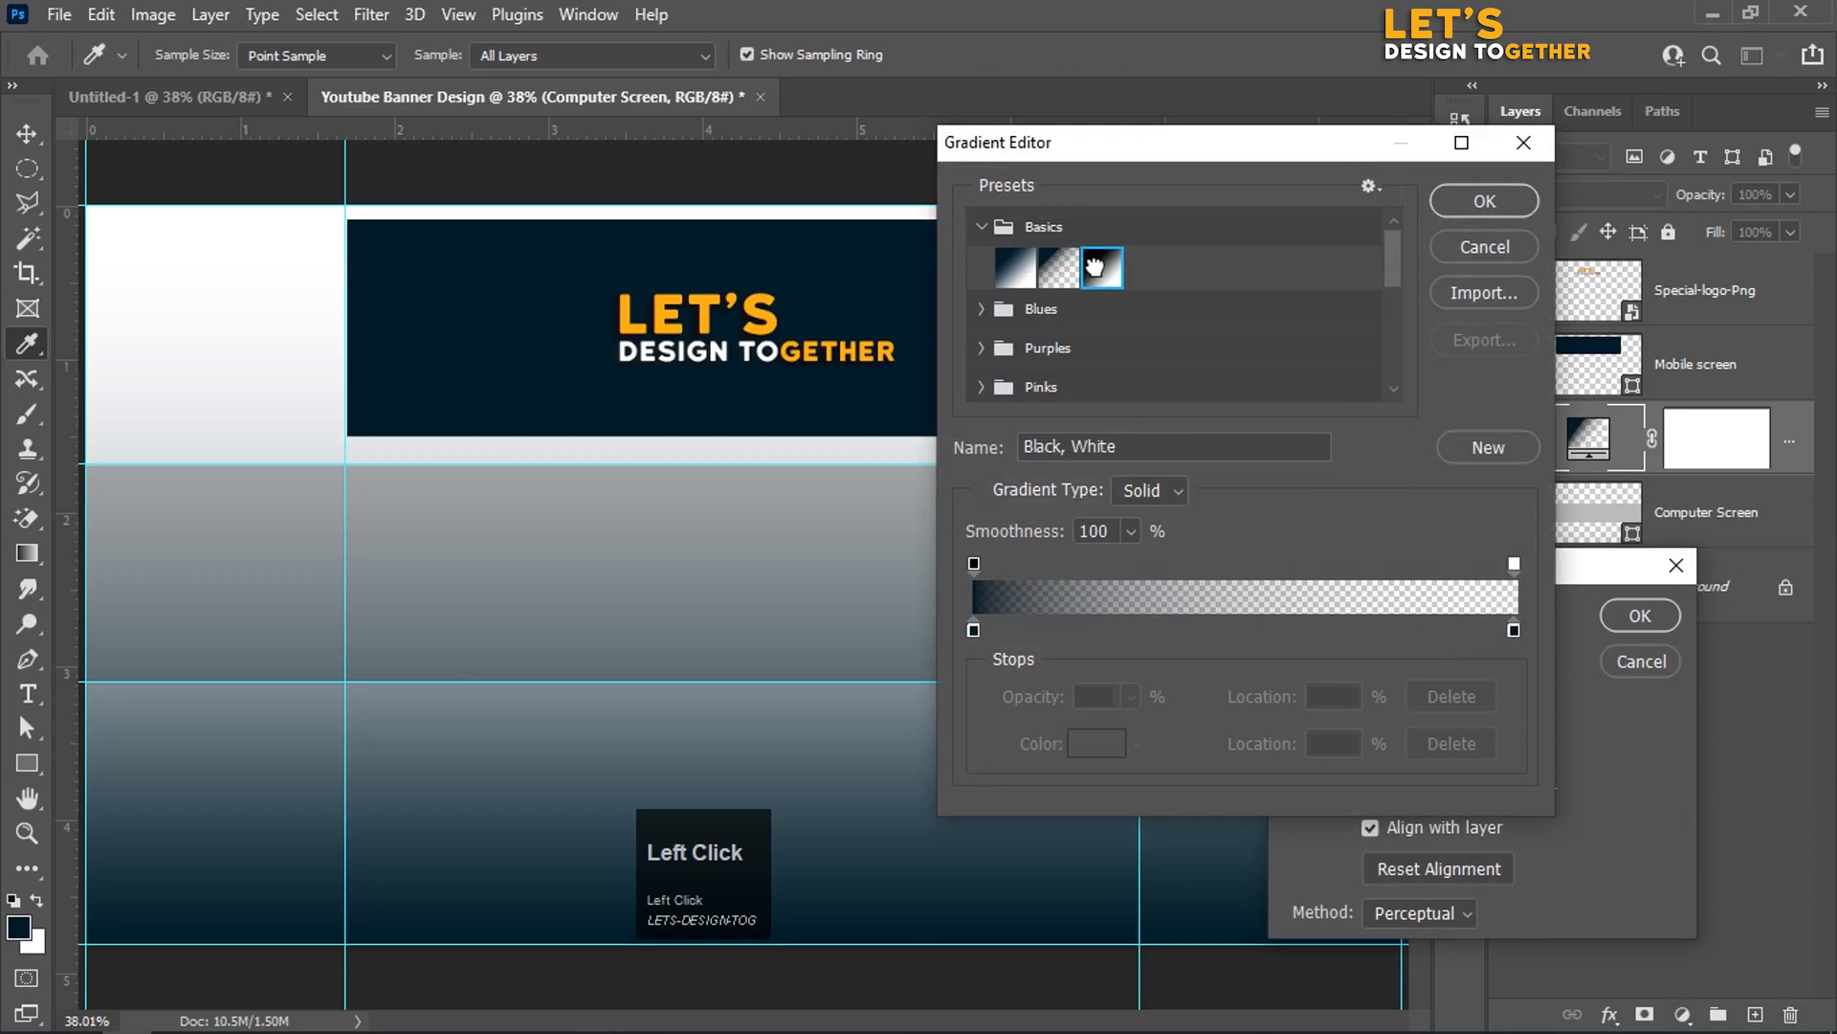
left_click(1097, 269)
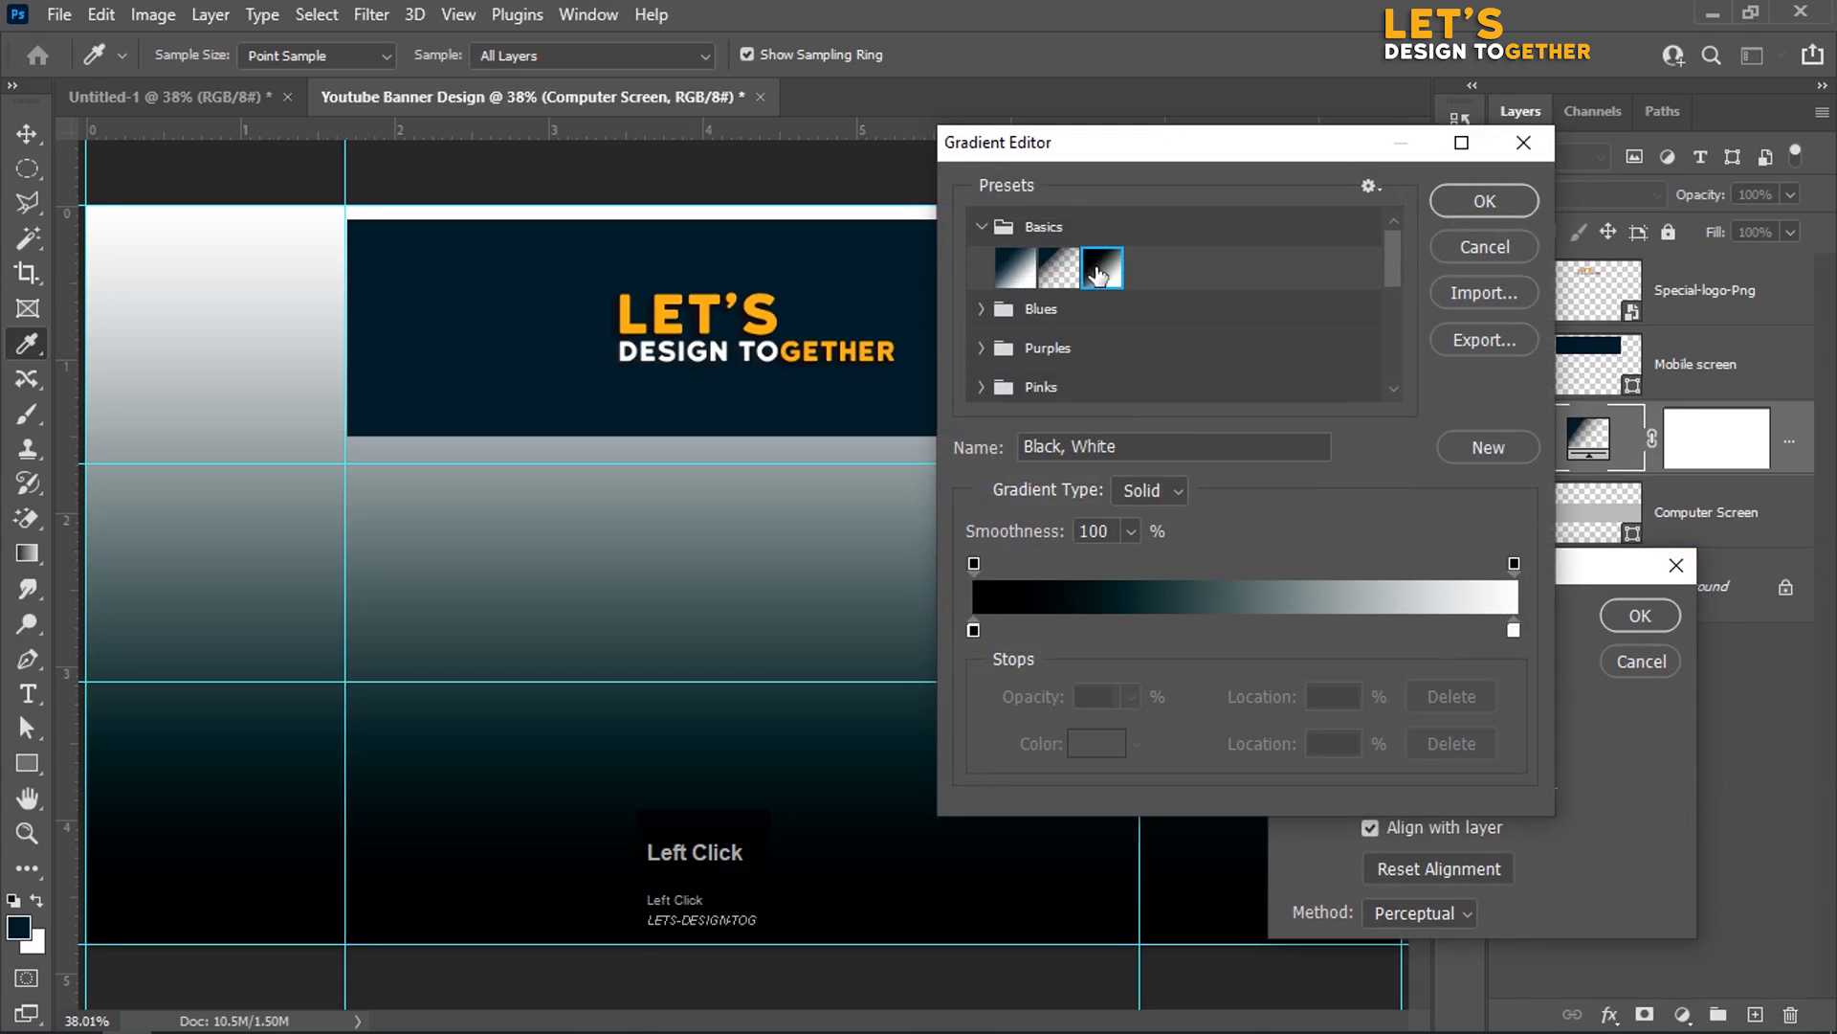
Step: Set the gradient's starting colour stop to orange ffa900, based on the orange sampled from the logo
left_click(975, 631)
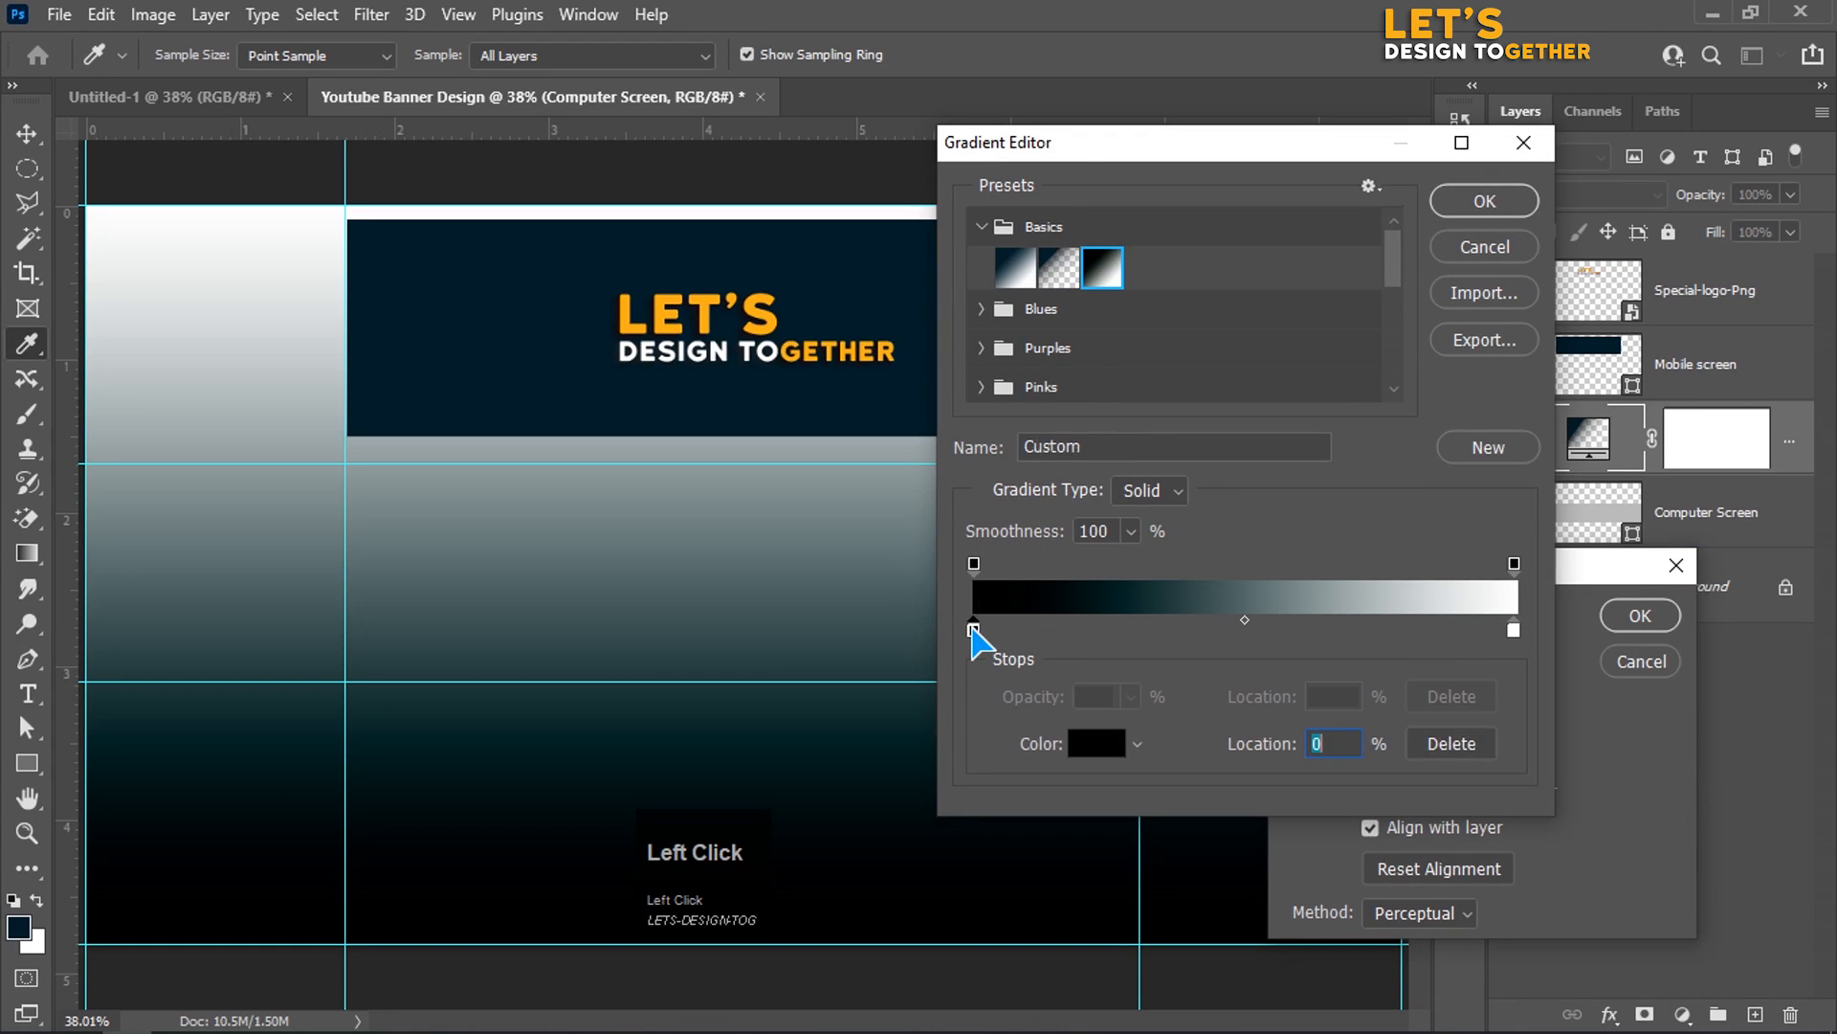
double_click(974, 630)
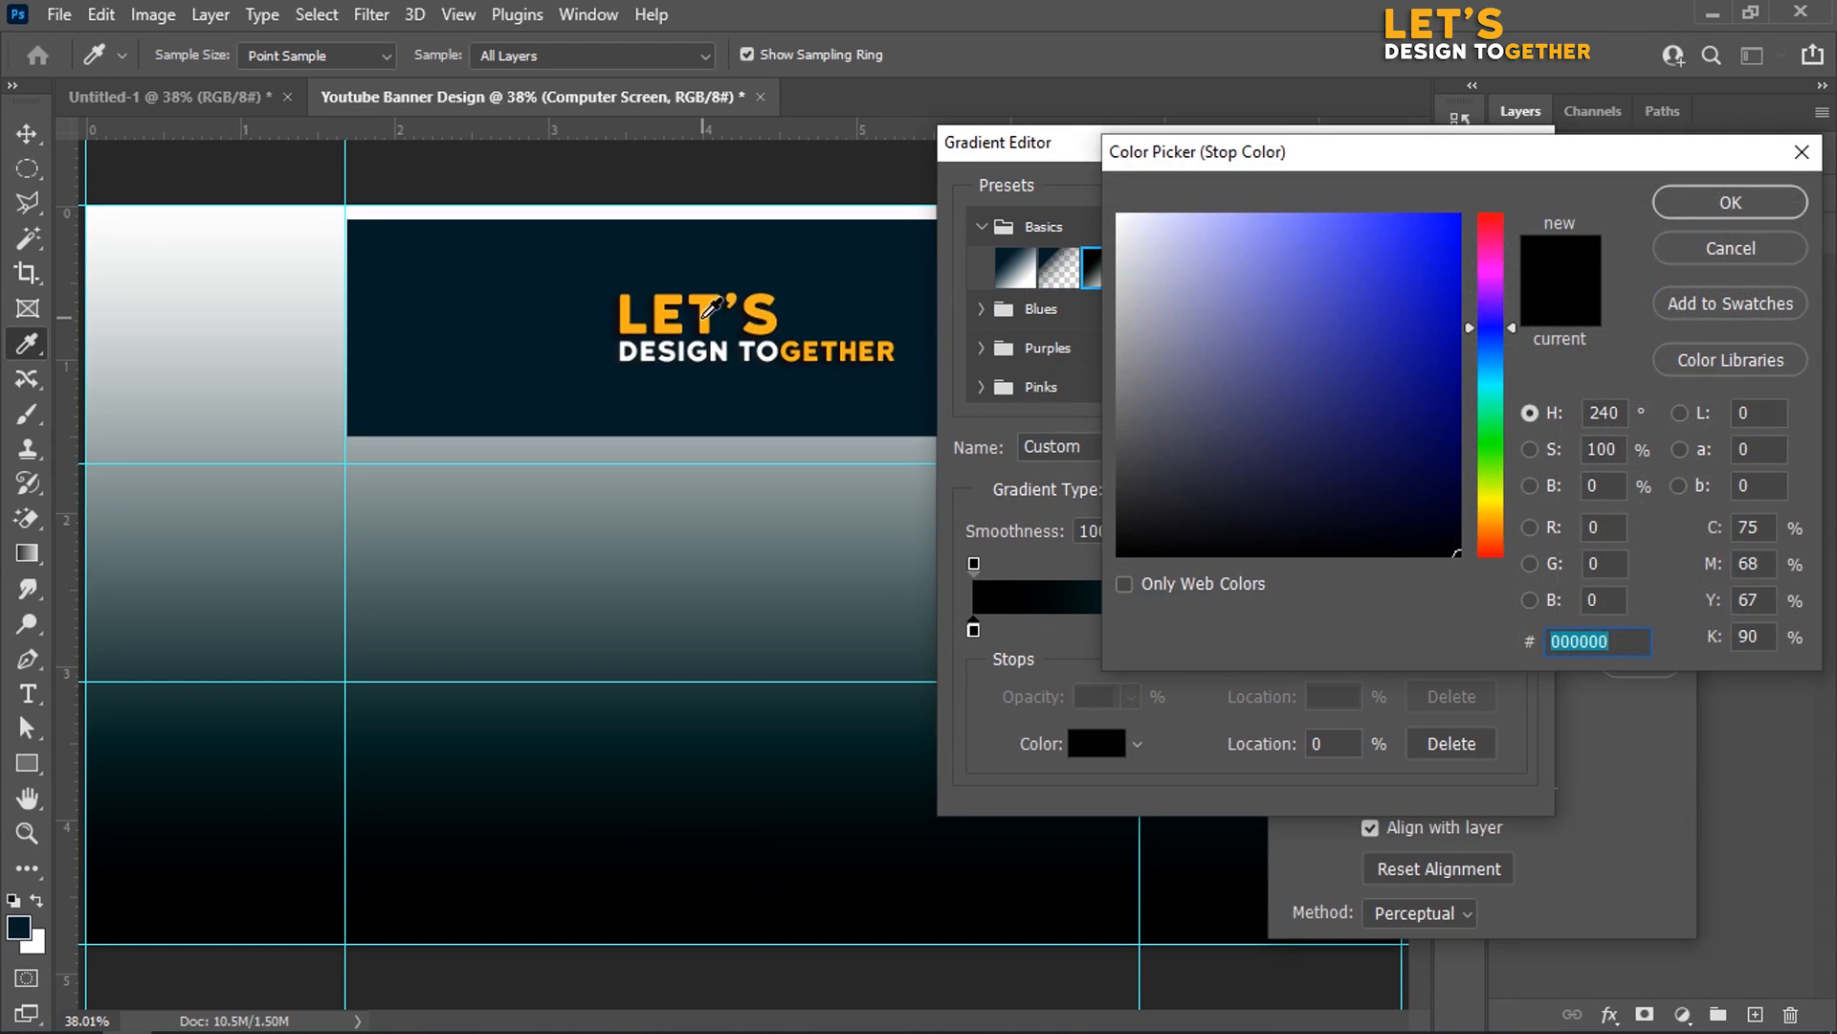
left_click(705, 300)
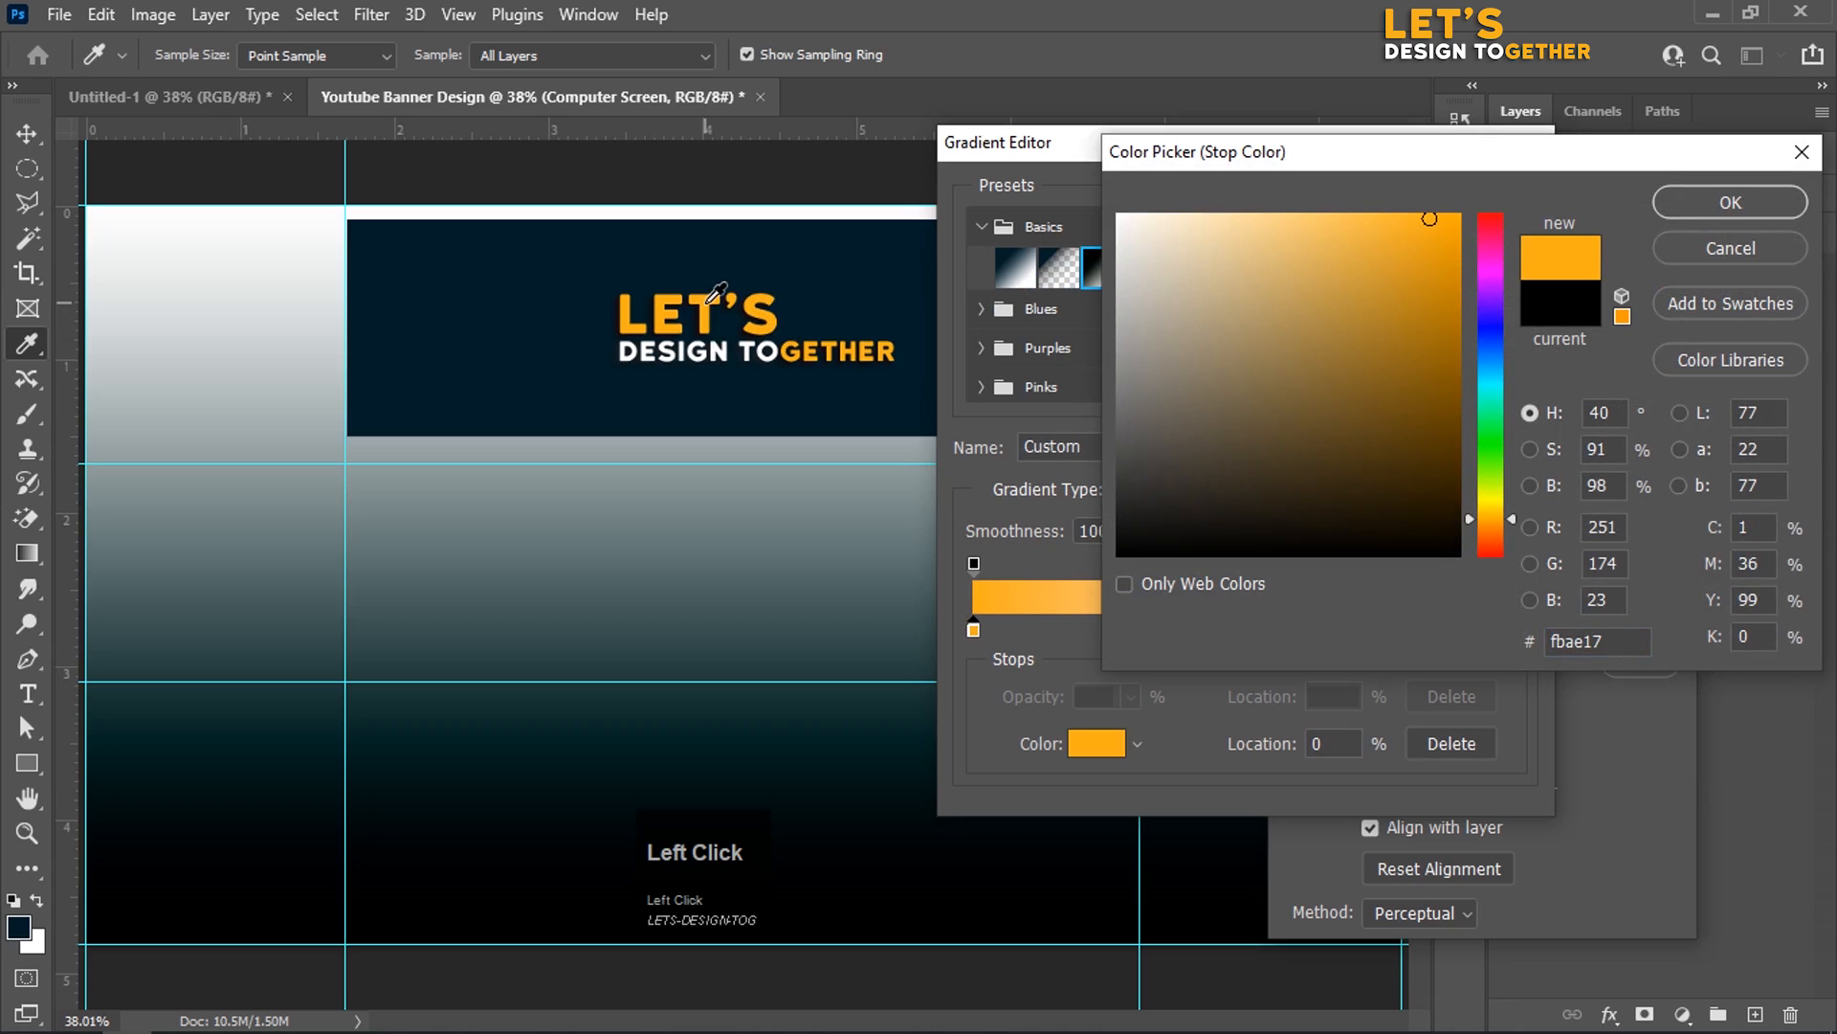
left_click_drag(1447, 220, 1525, 176)
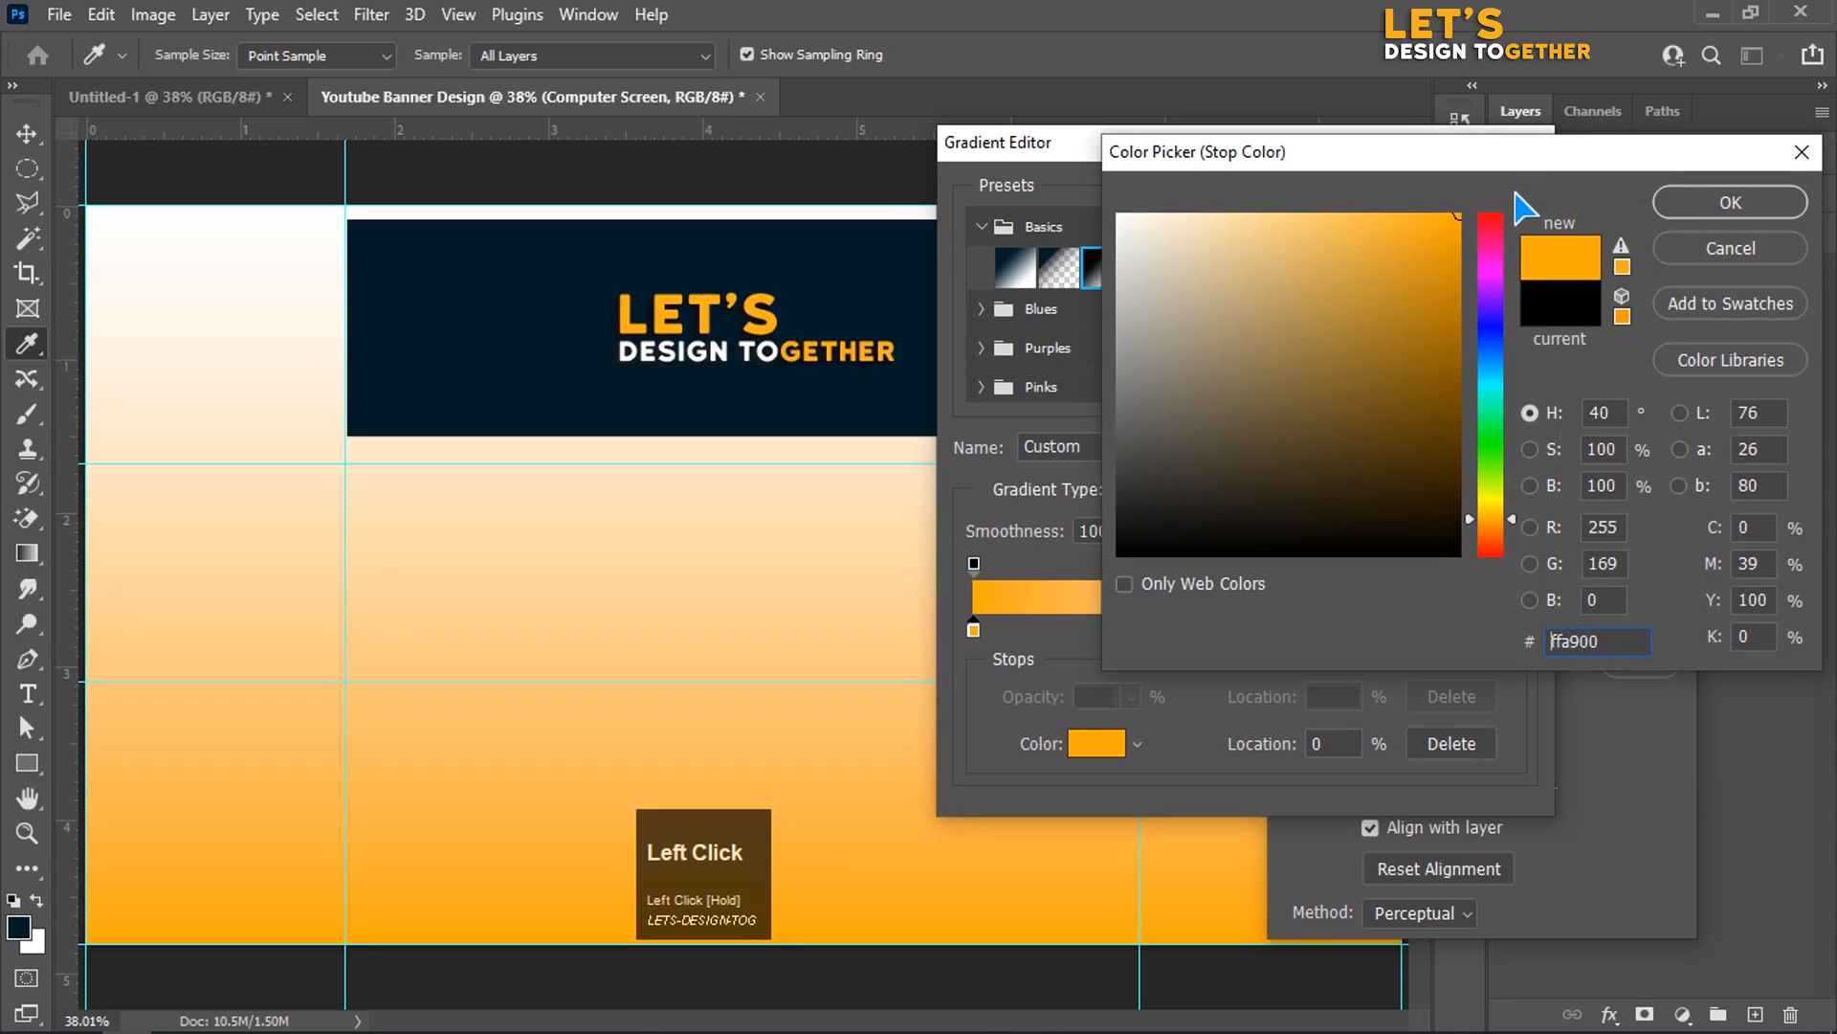
left_click(1728, 202)
Step: Set the gradient's end colour stop to the lighter orange fdbf46, based on the logo's orange, and accept the edited gradient
left_click(1514, 631)
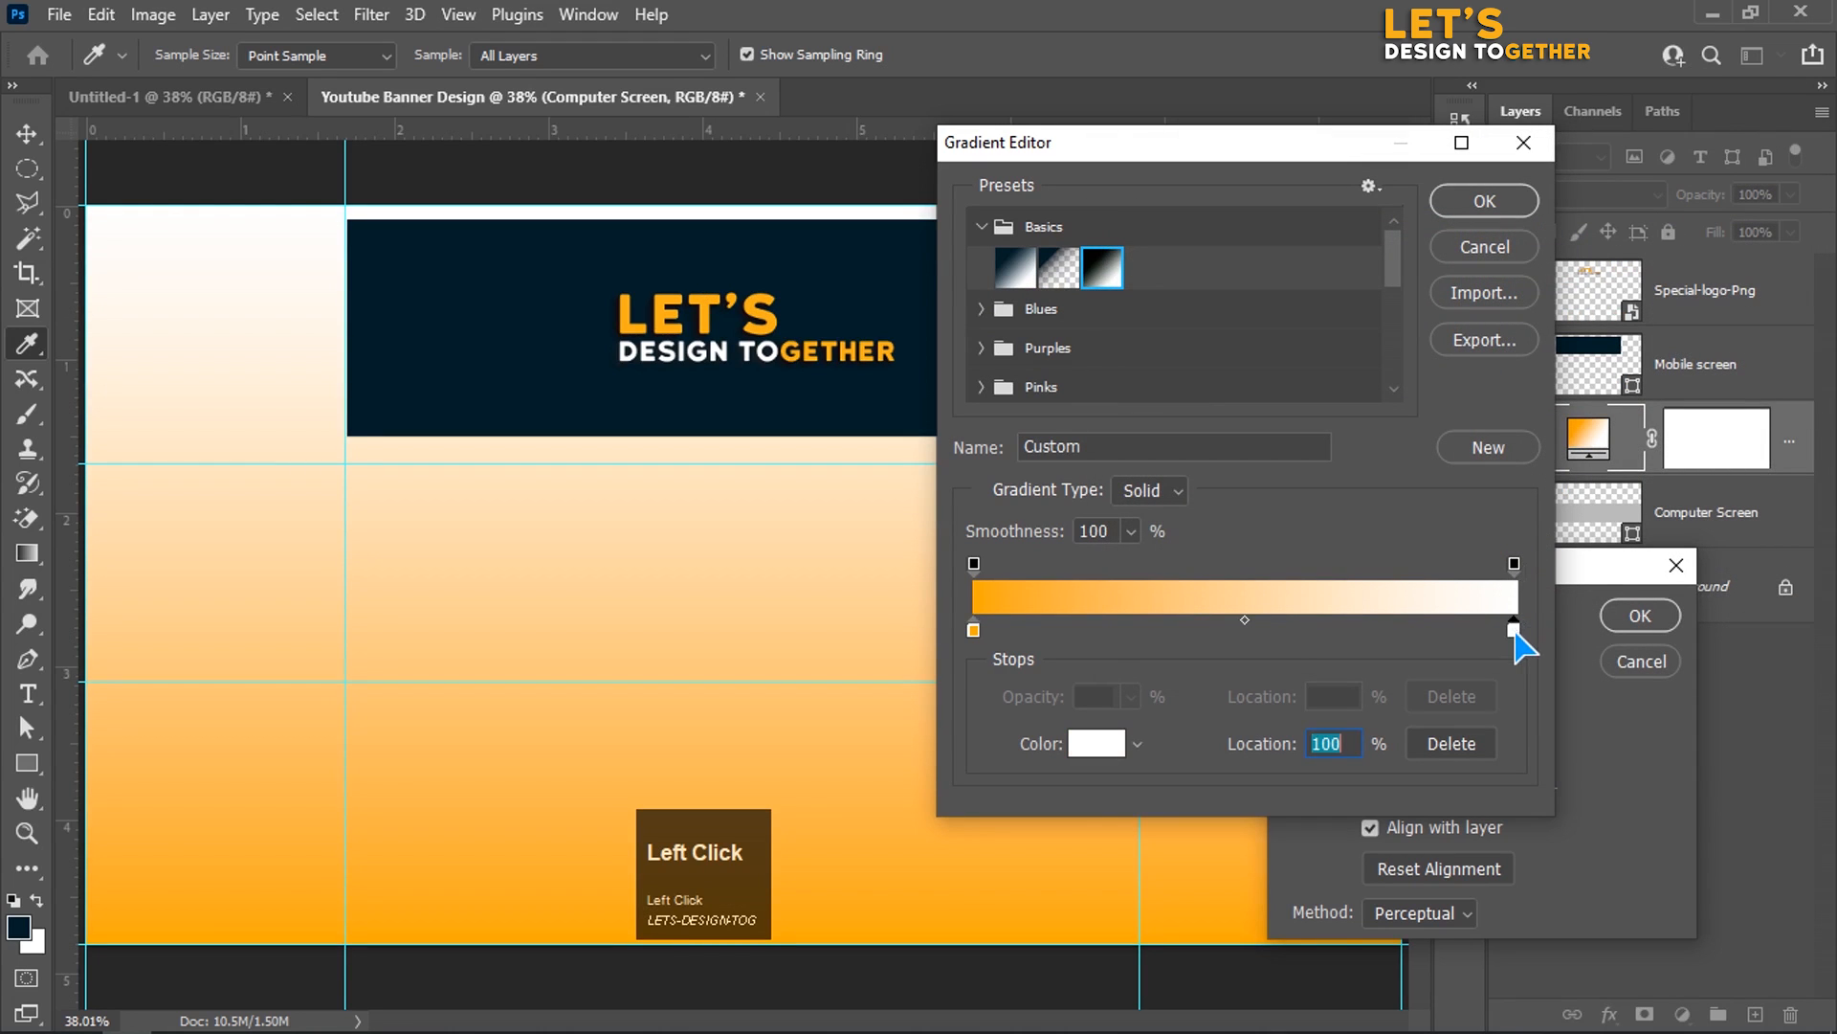
double_click(1512, 631)
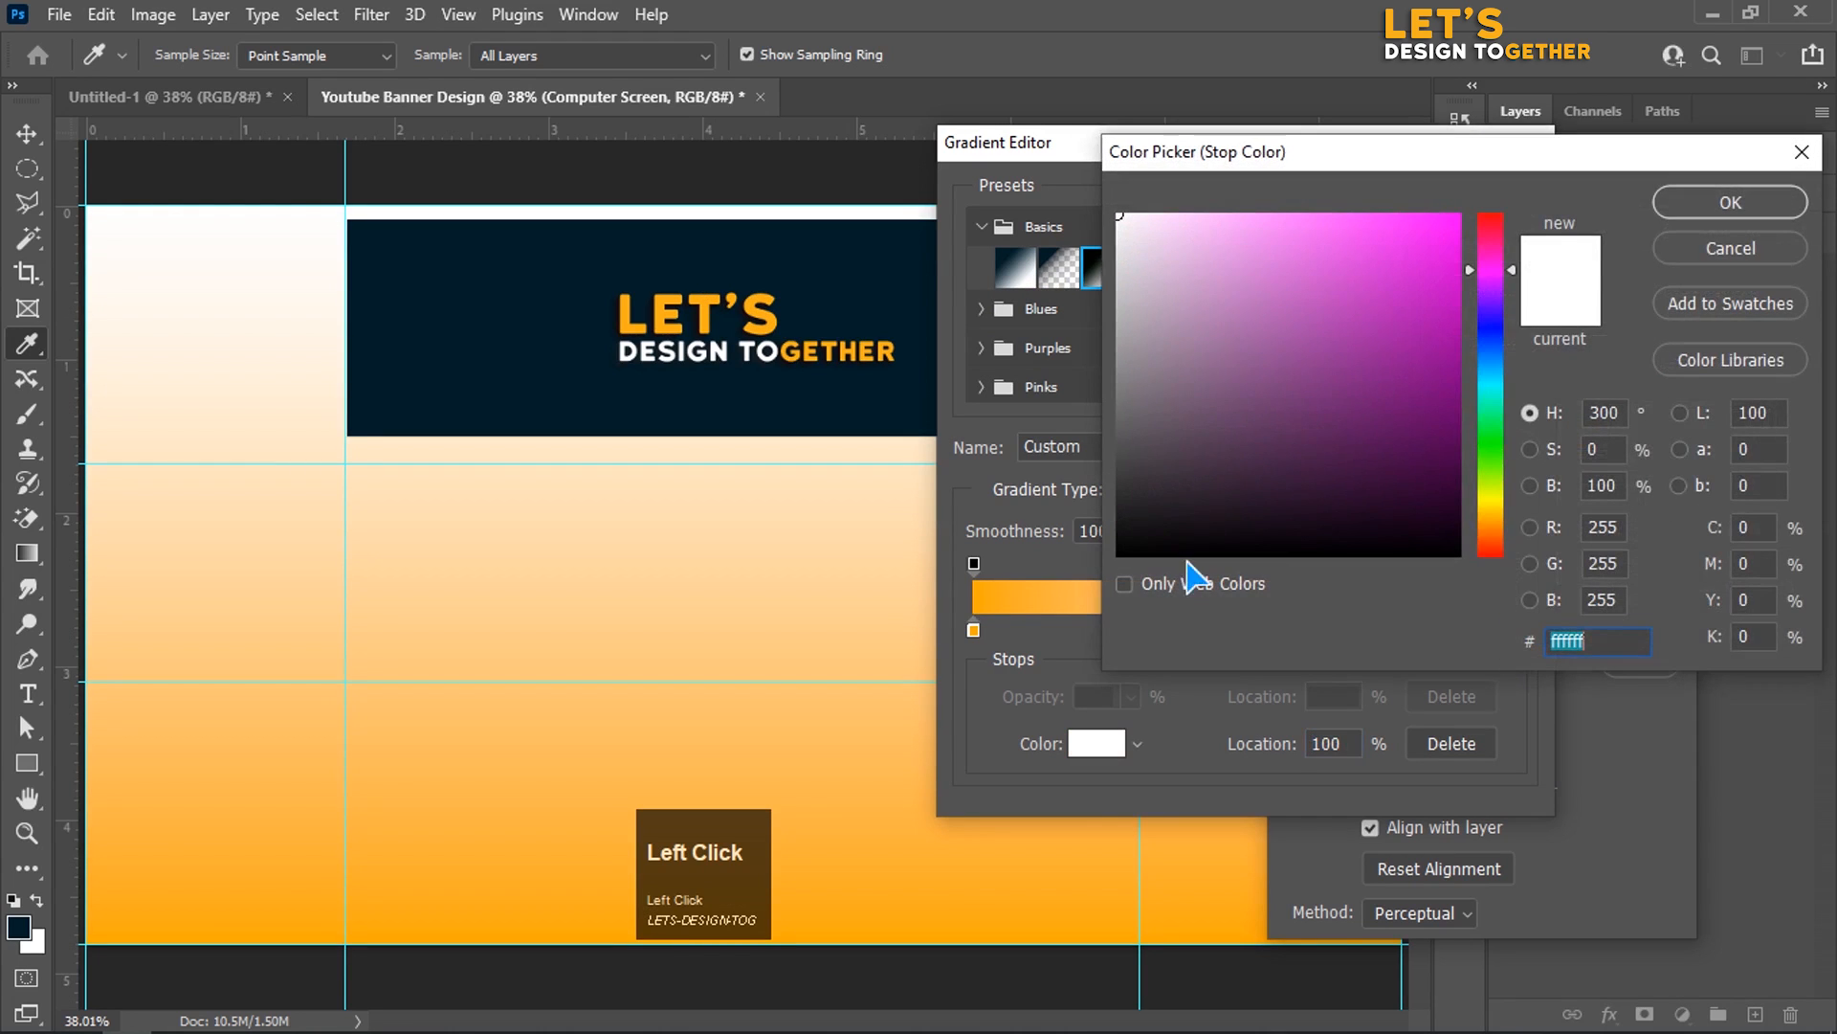
left_click(709, 302)
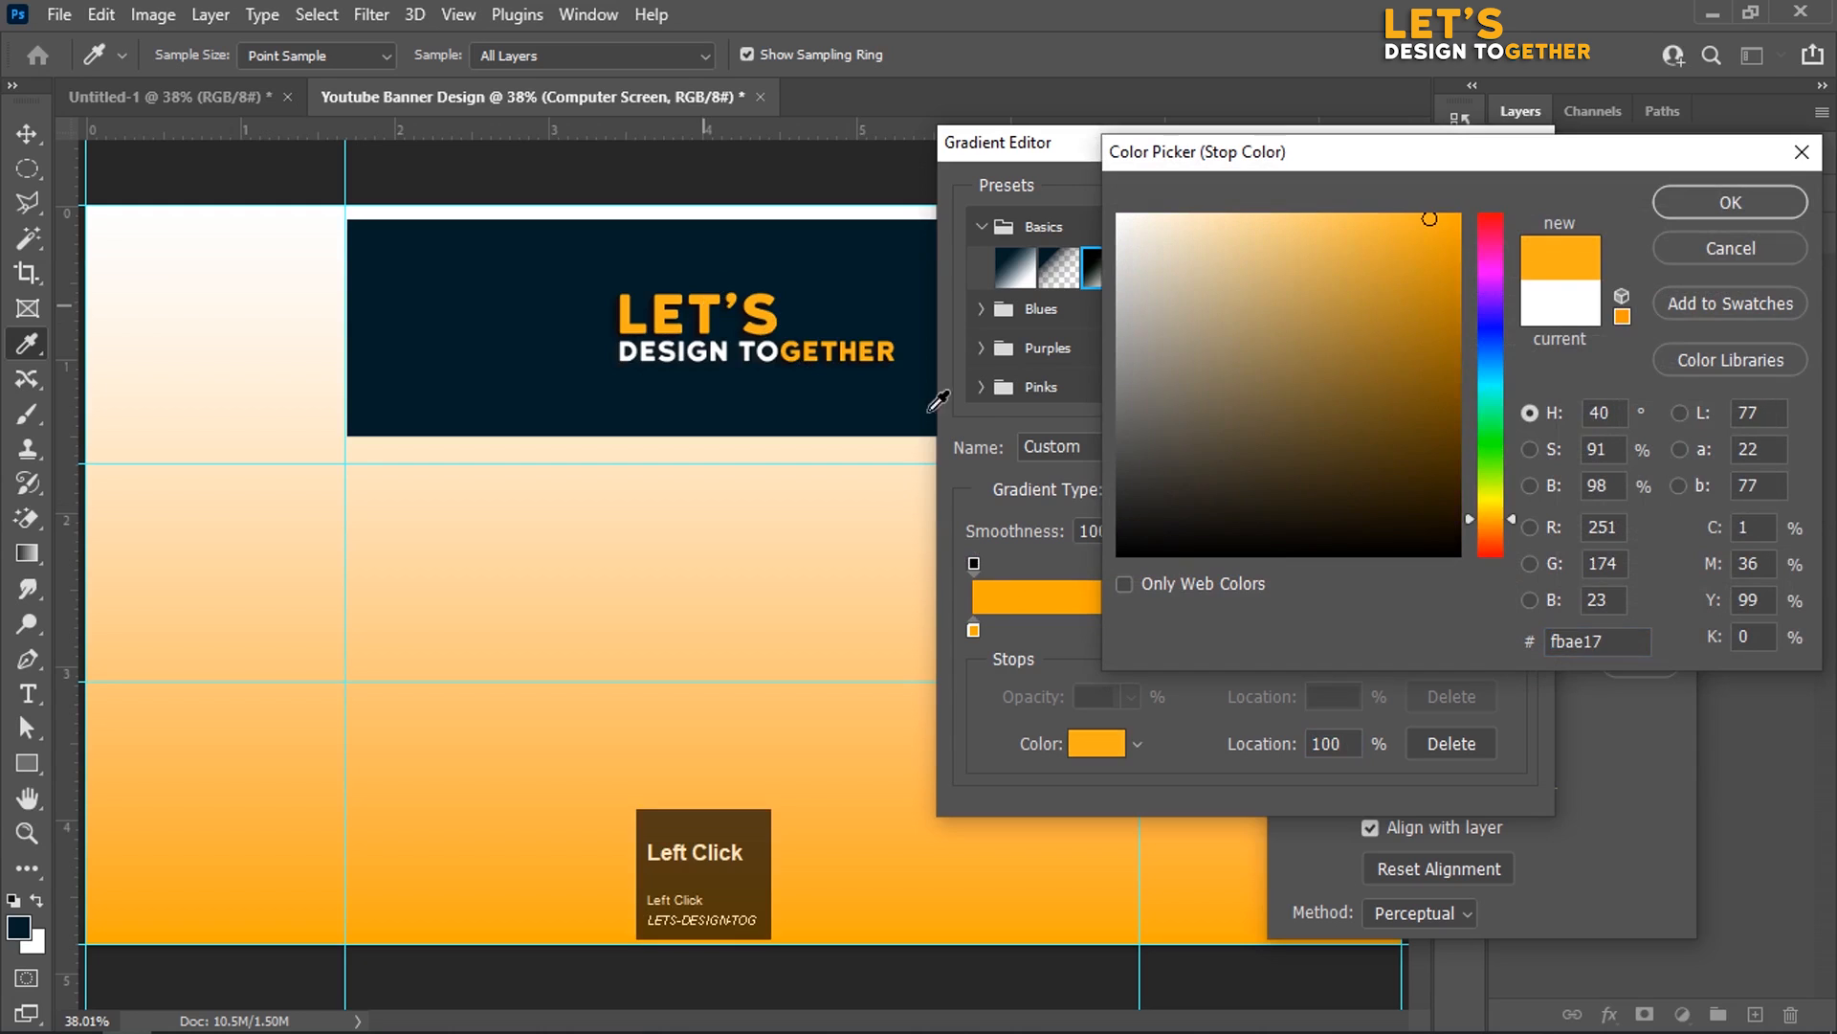
left_click(1371, 216)
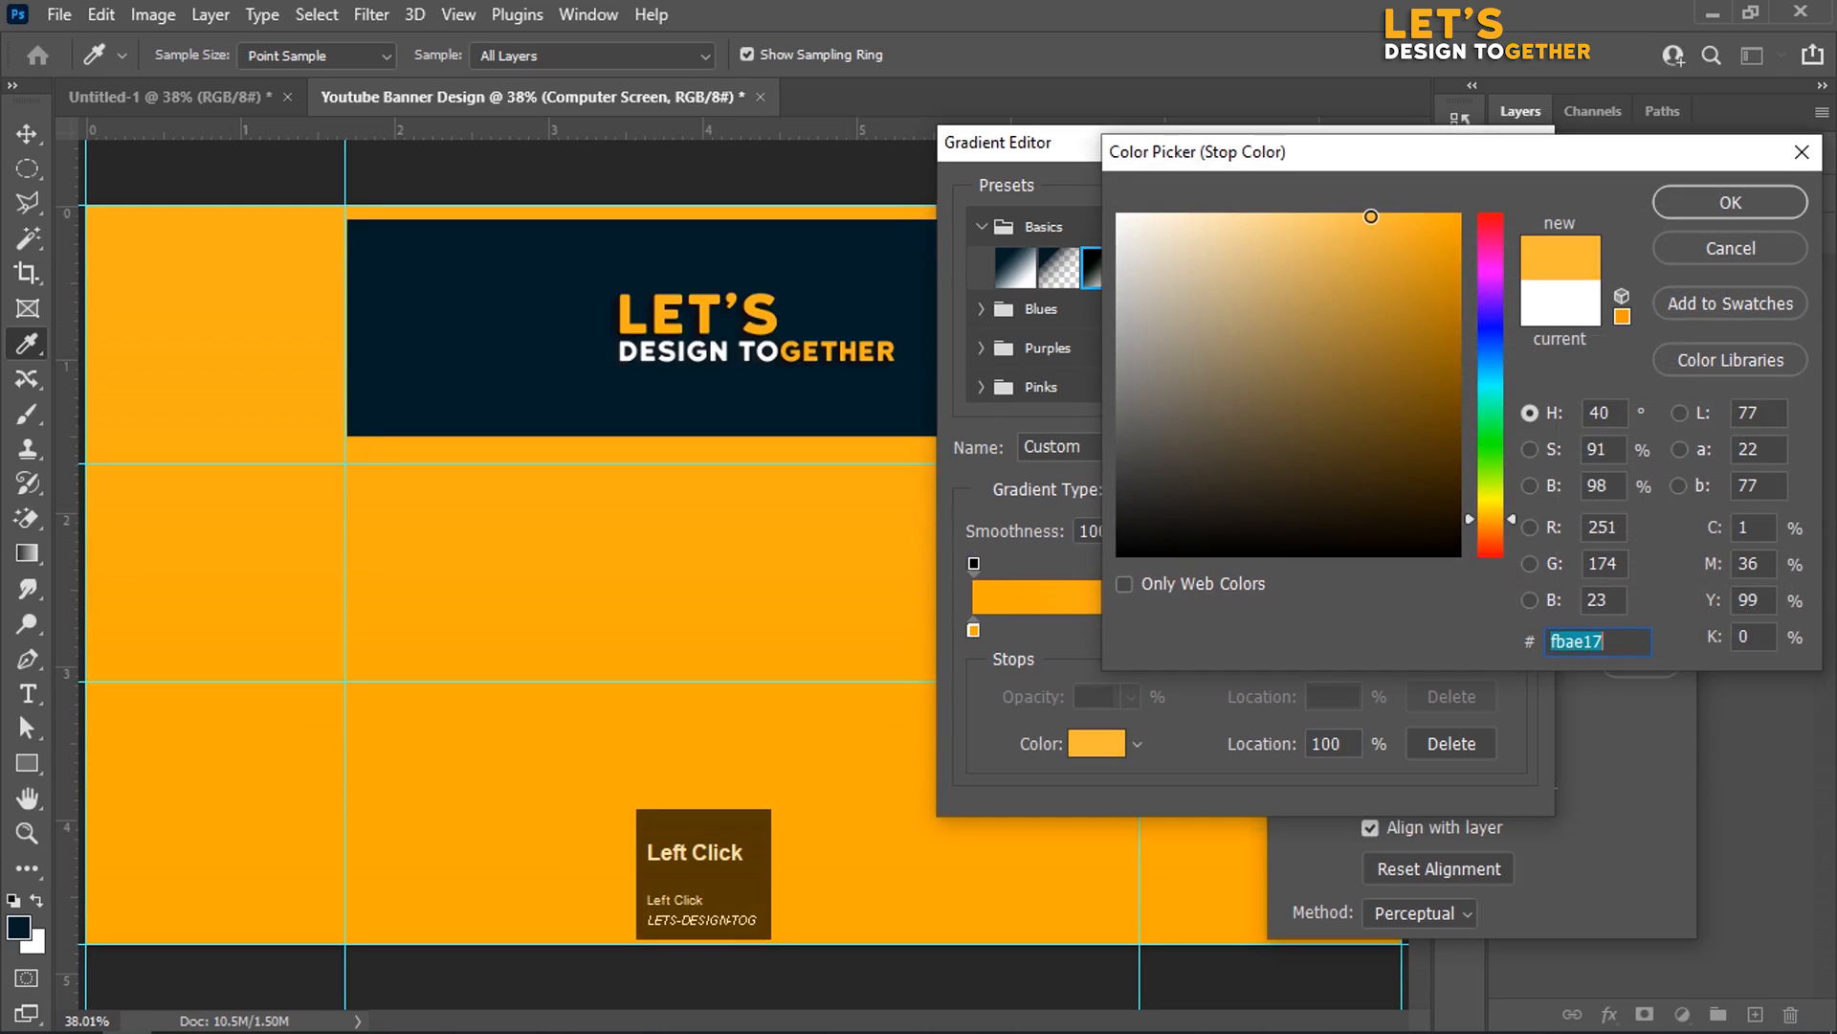
left_click(1367, 216)
double_click(1552, 641)
left_click(1364, 216)
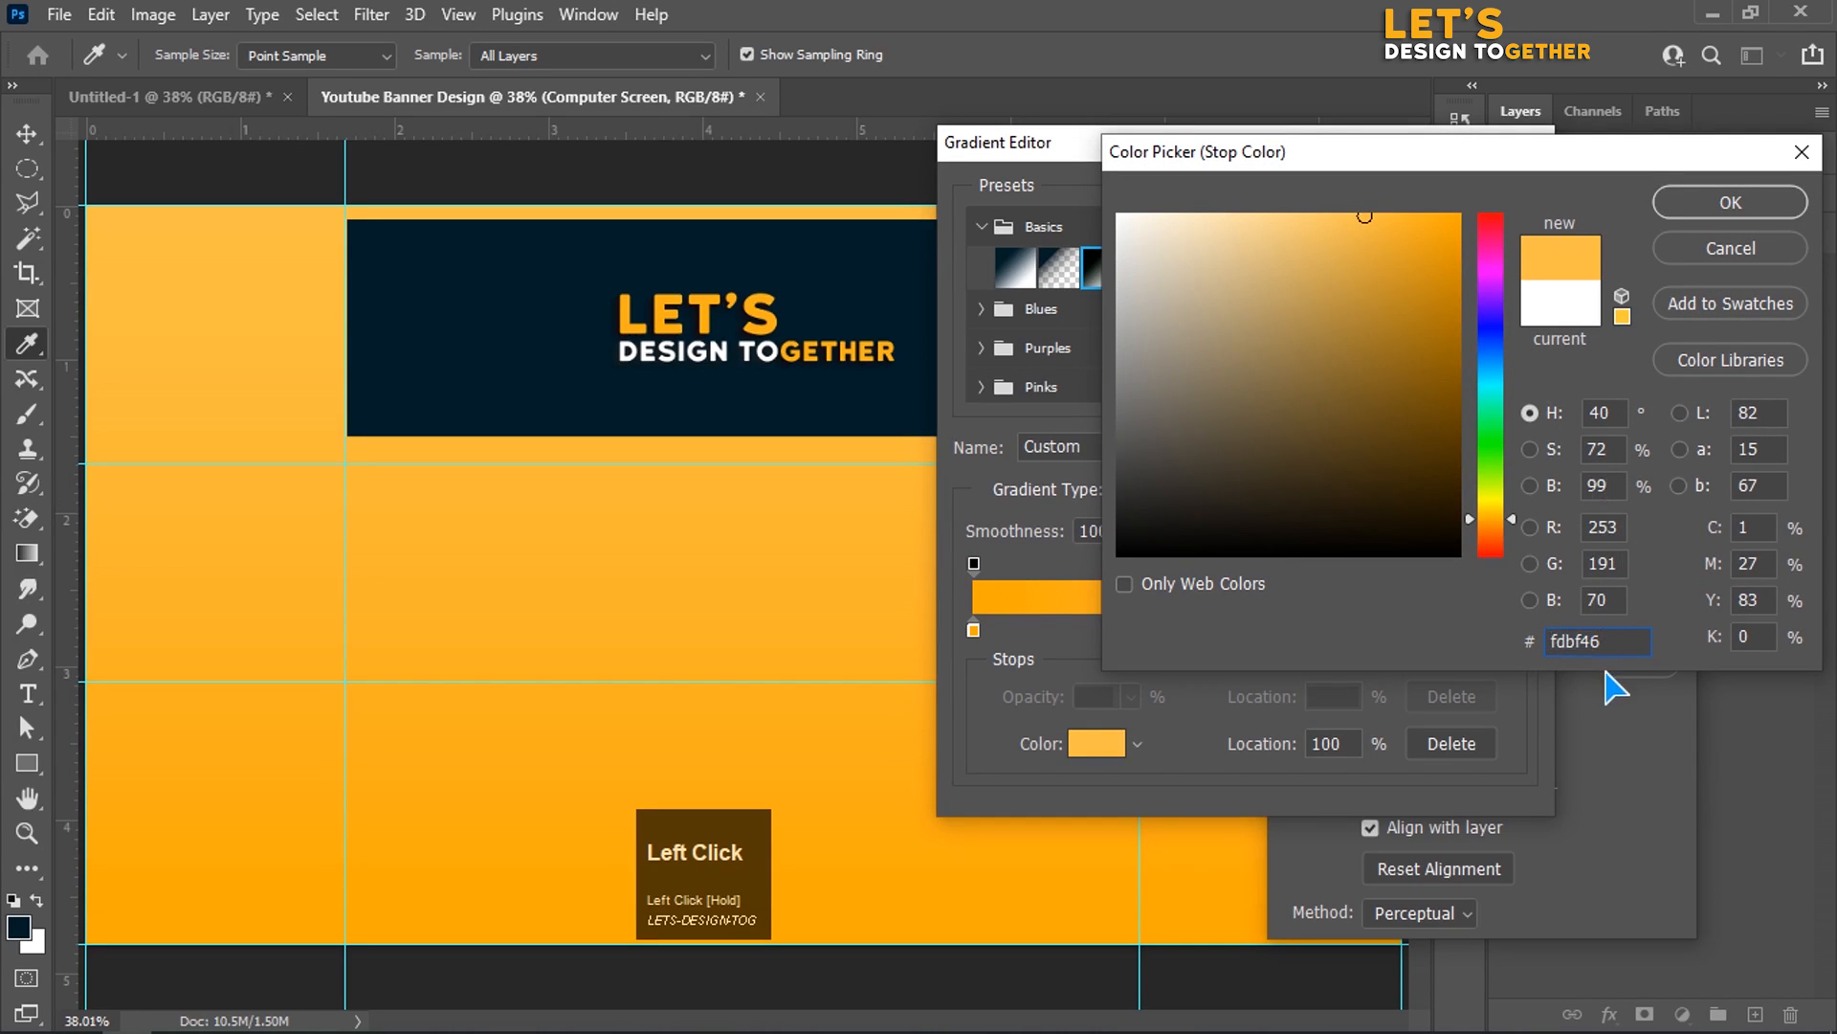
left_click_drag(1620, 639, 1461, 640)
left_click(1732, 204)
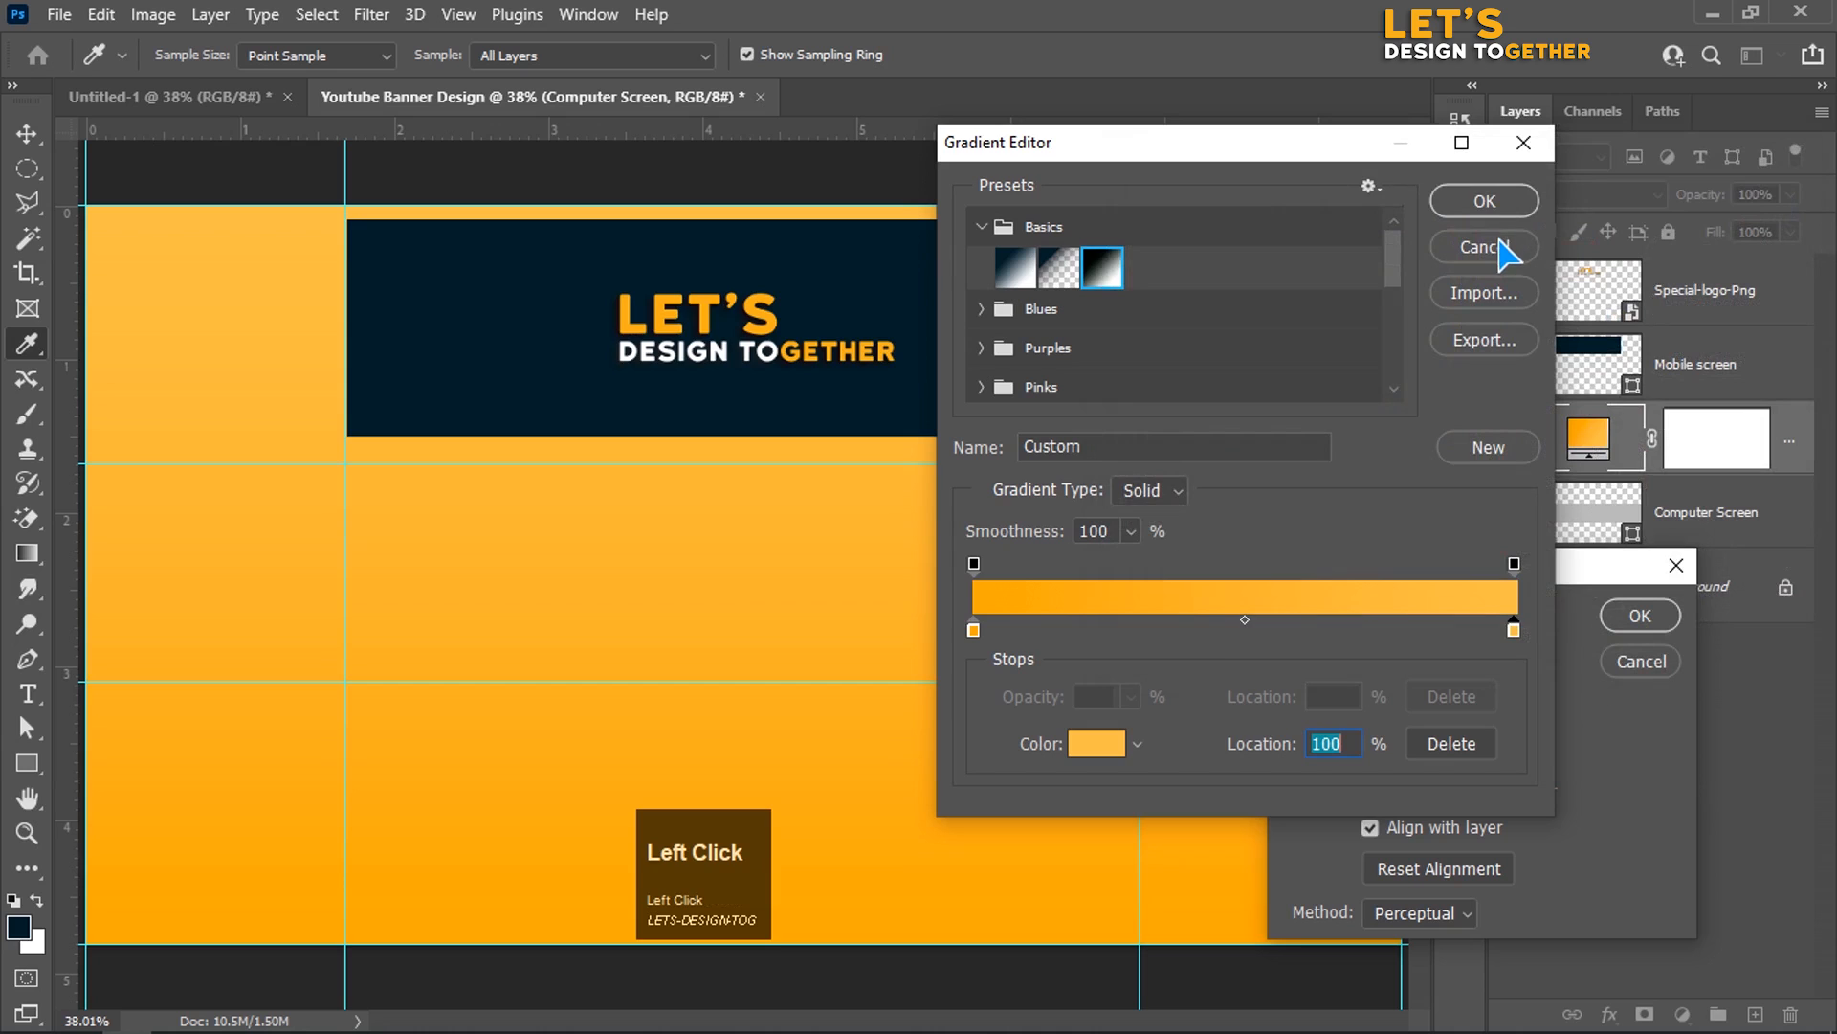
left_click(1507, 201)
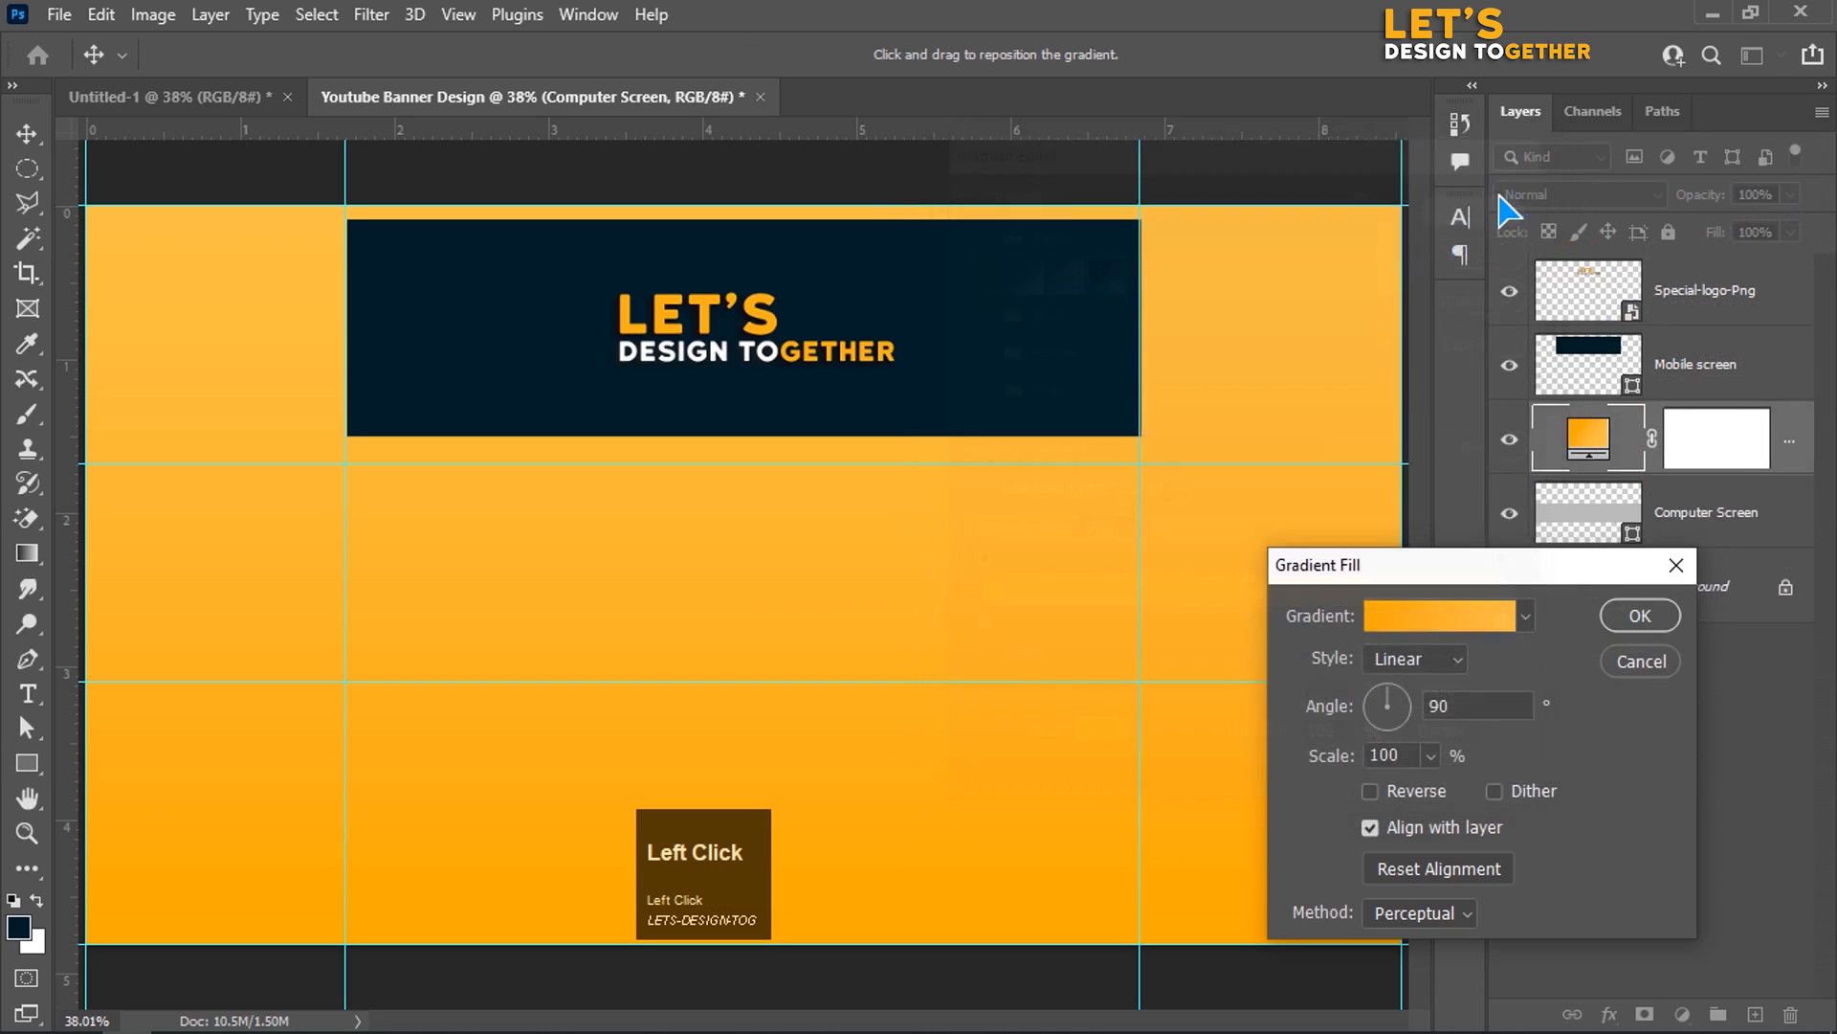
Step: Make the gradient fill Radial and reversed at 170% scale, and clip it to the Computer Screen layer
left_click(1416, 660)
left_click(1417, 709)
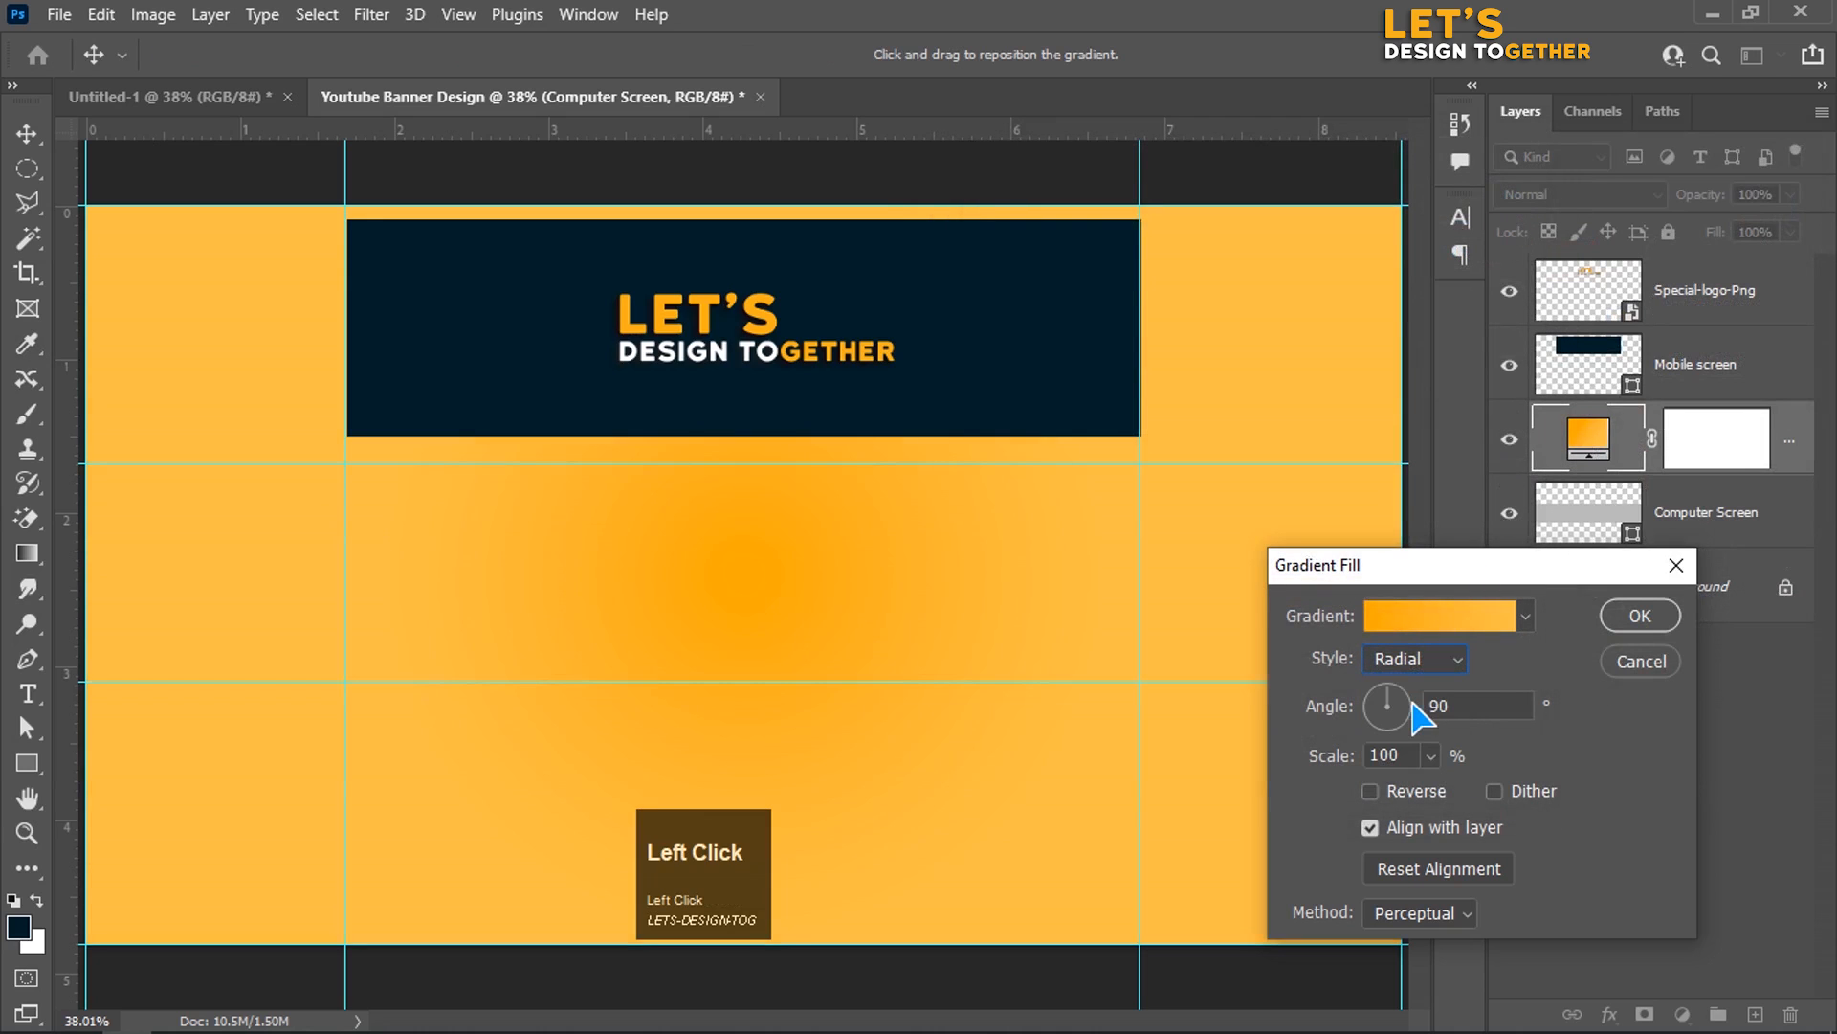
left_click(1383, 798)
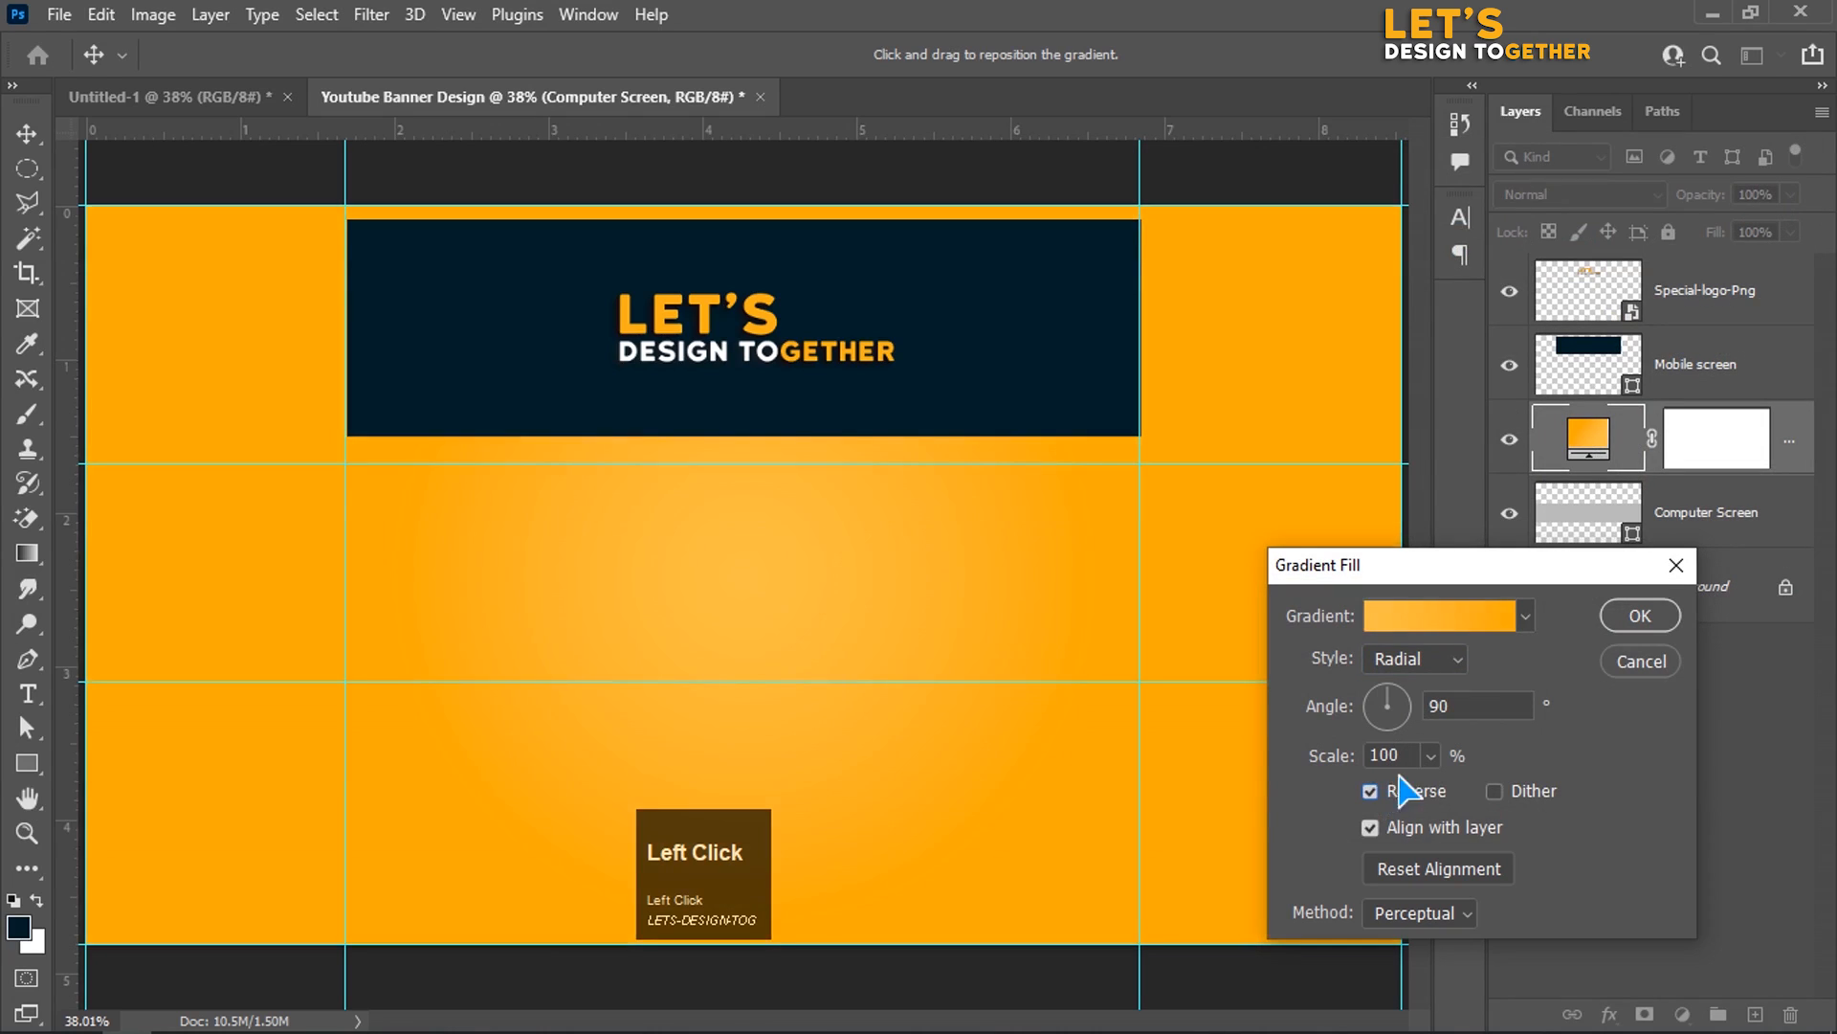
left_click(1427, 757)
left_click(1382, 755)
type("17")
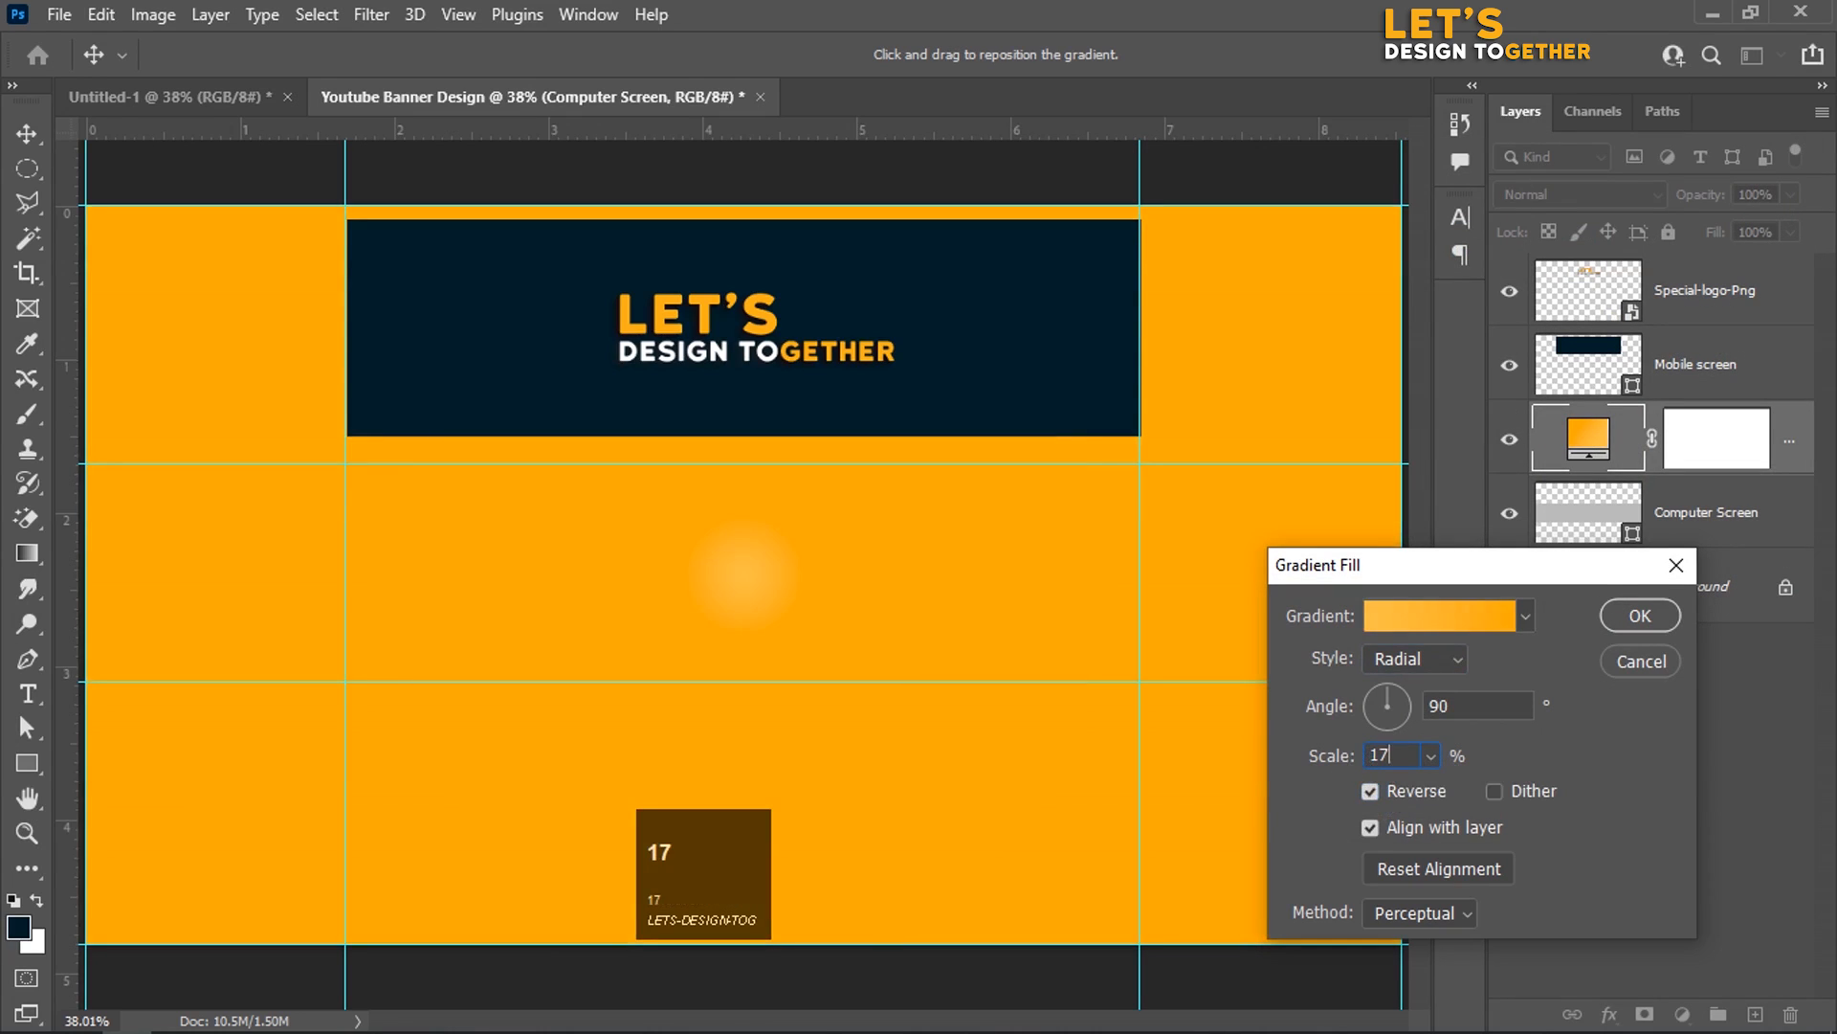
type("0")
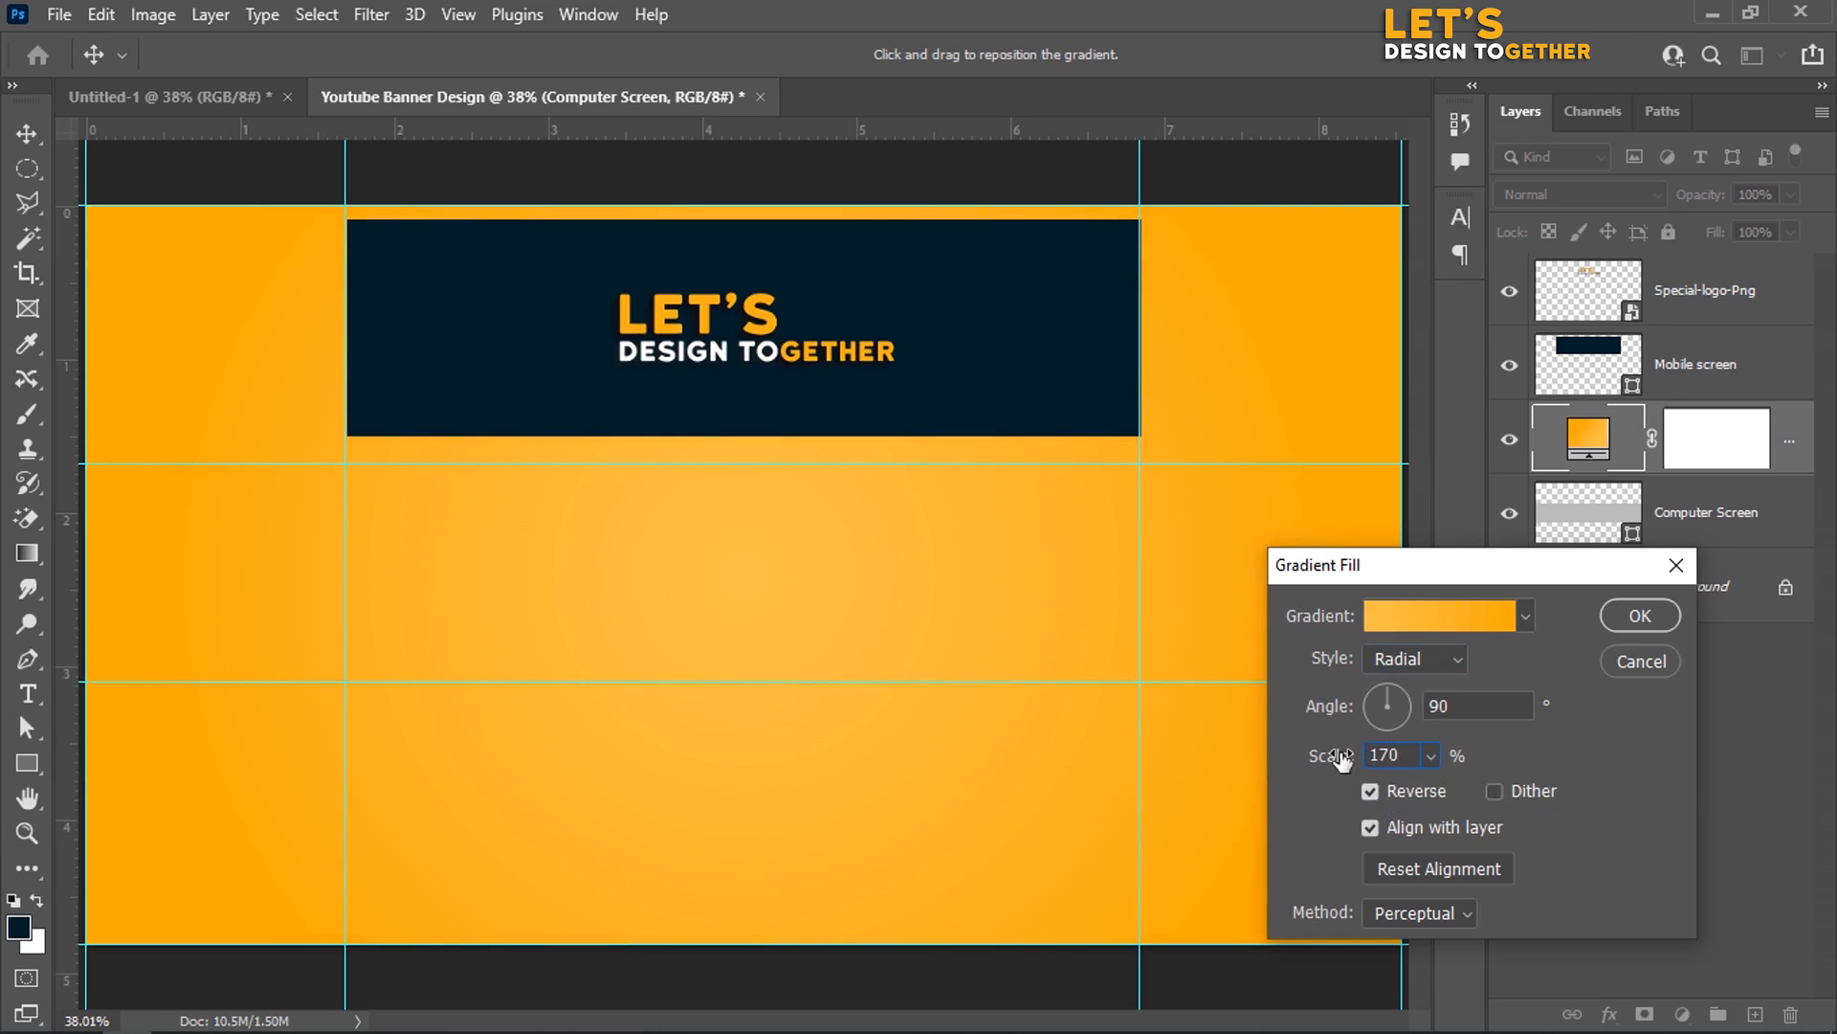
left_click(1665, 624)
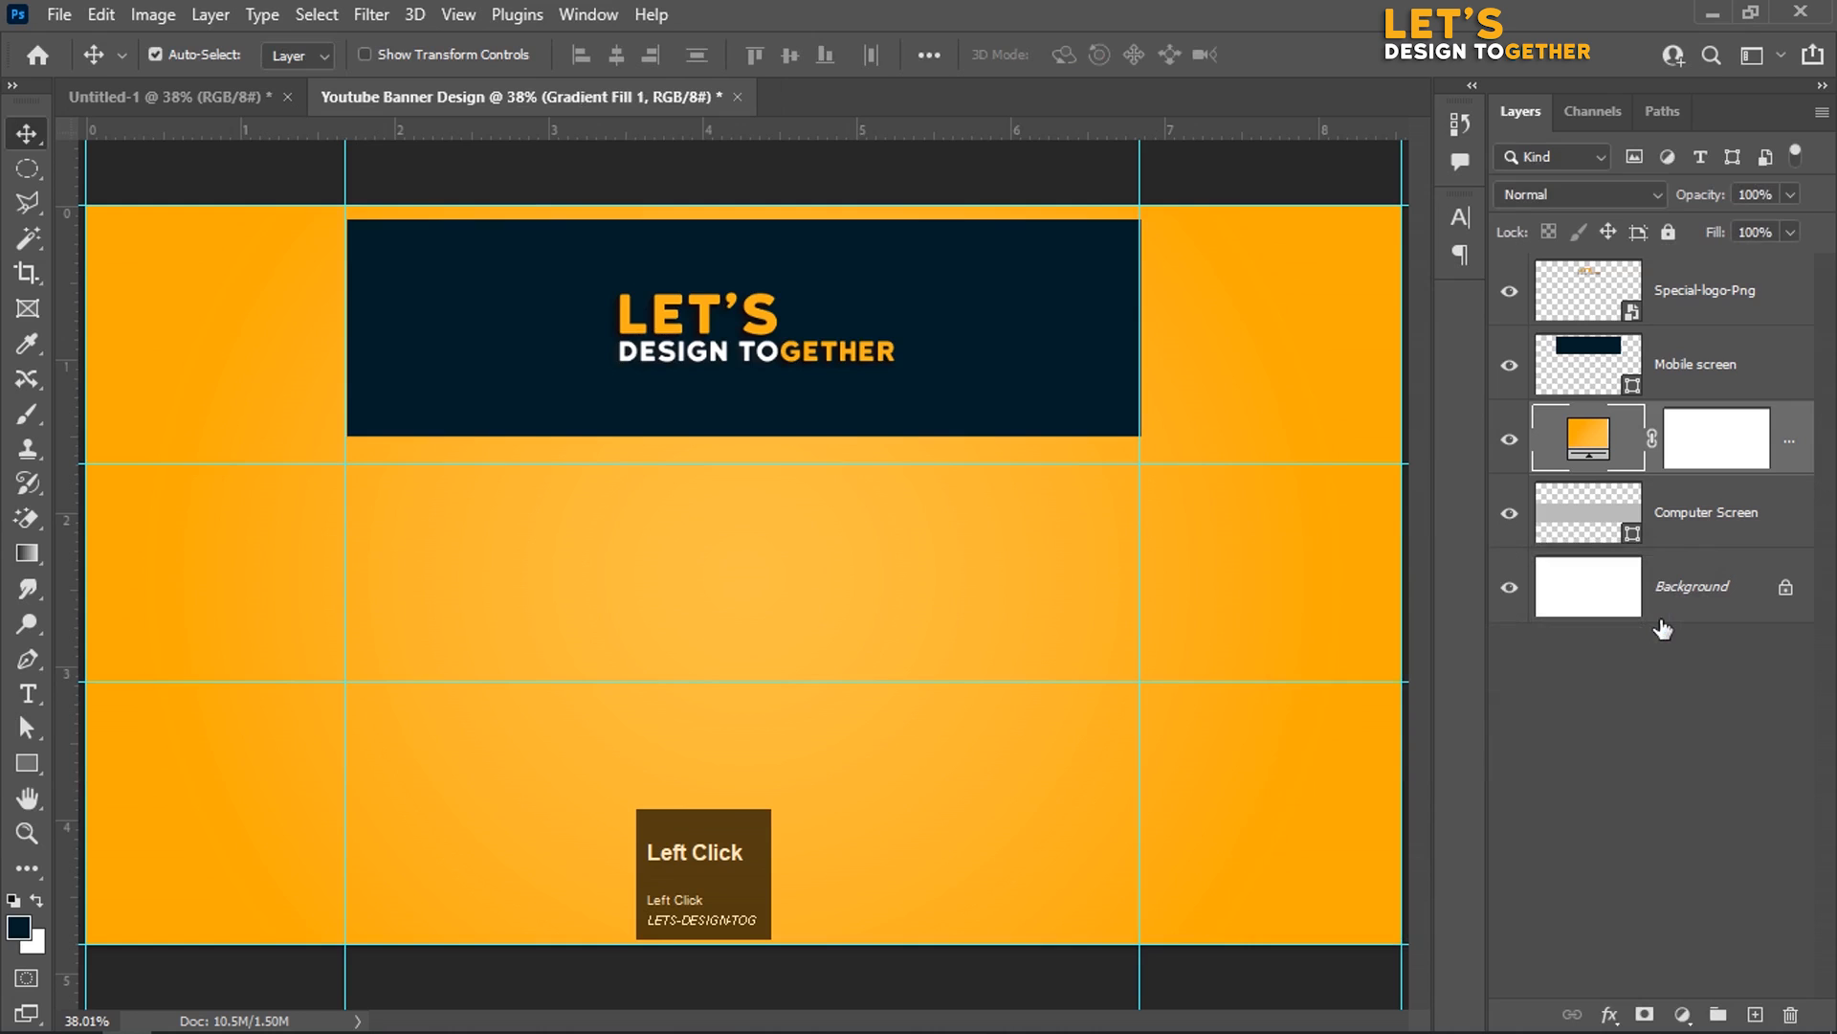
right_click(1794, 457)
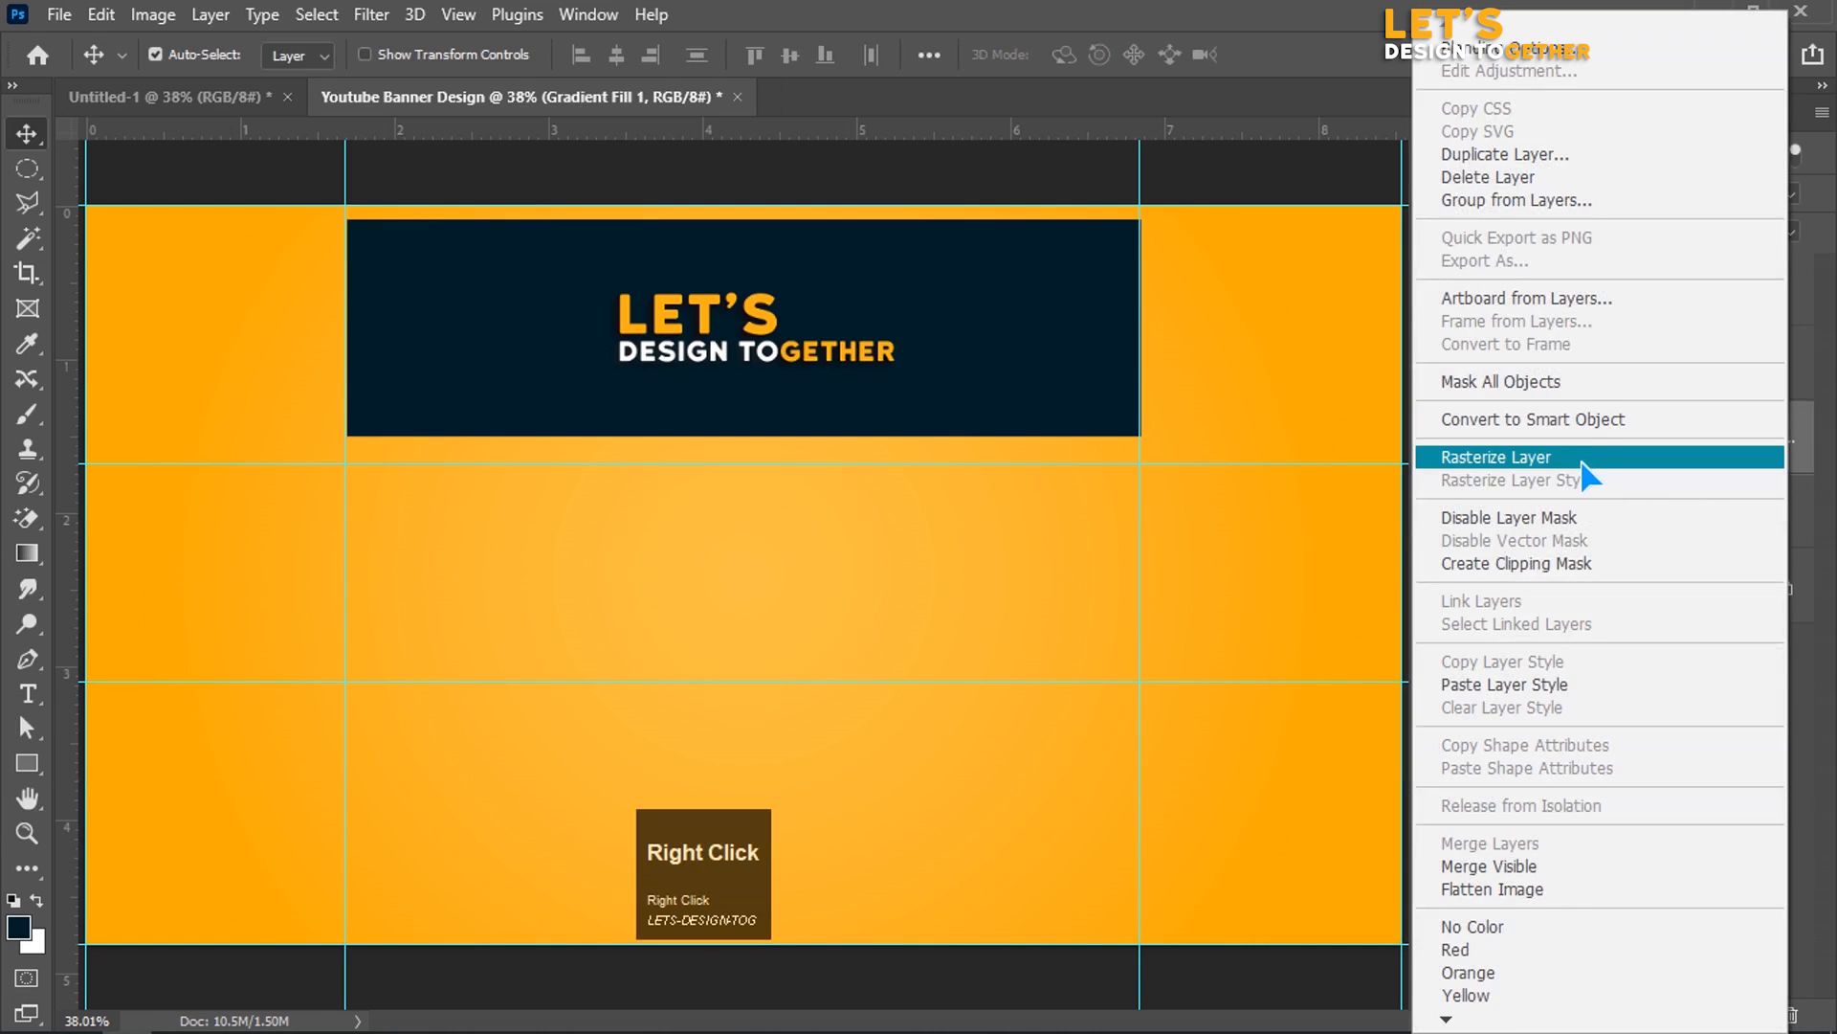
left_click(1572, 571)
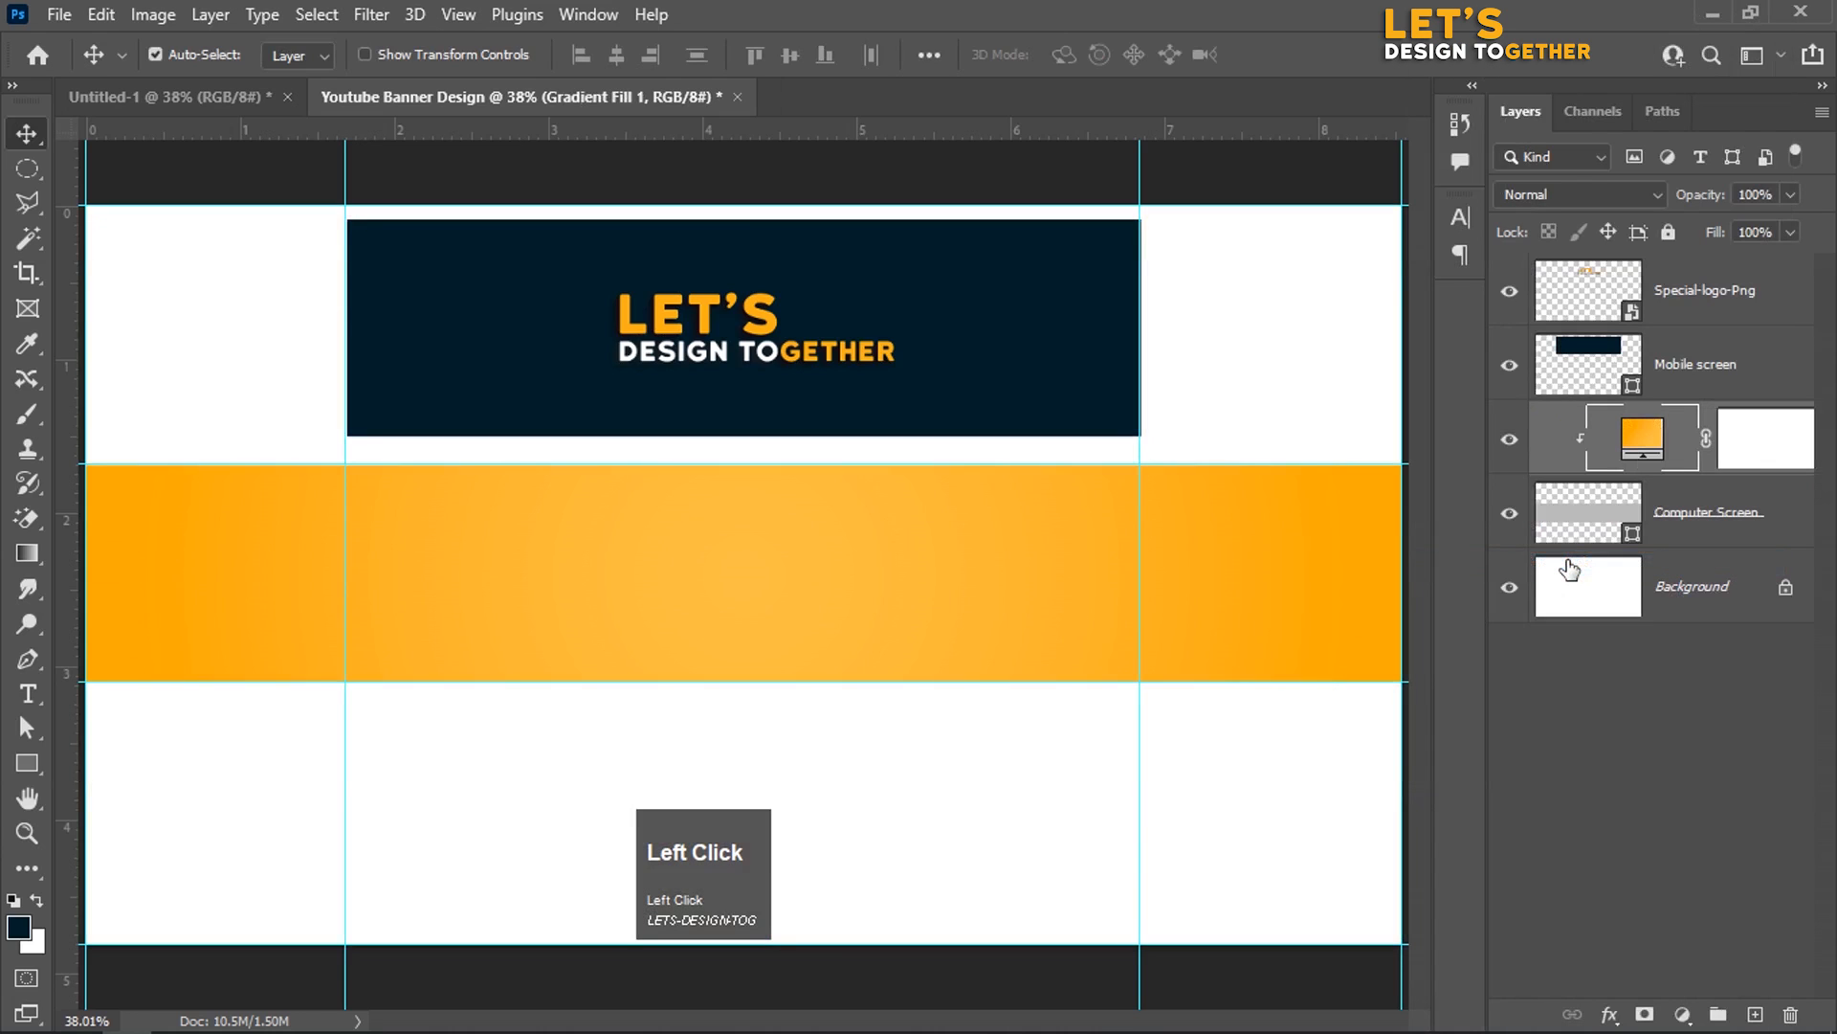
Step: Move the Mobile screen rectangle straight down onto the orange band so it fits between the guides, at Y 717.50 px
left_click(36, 134)
left_click(1046, 312)
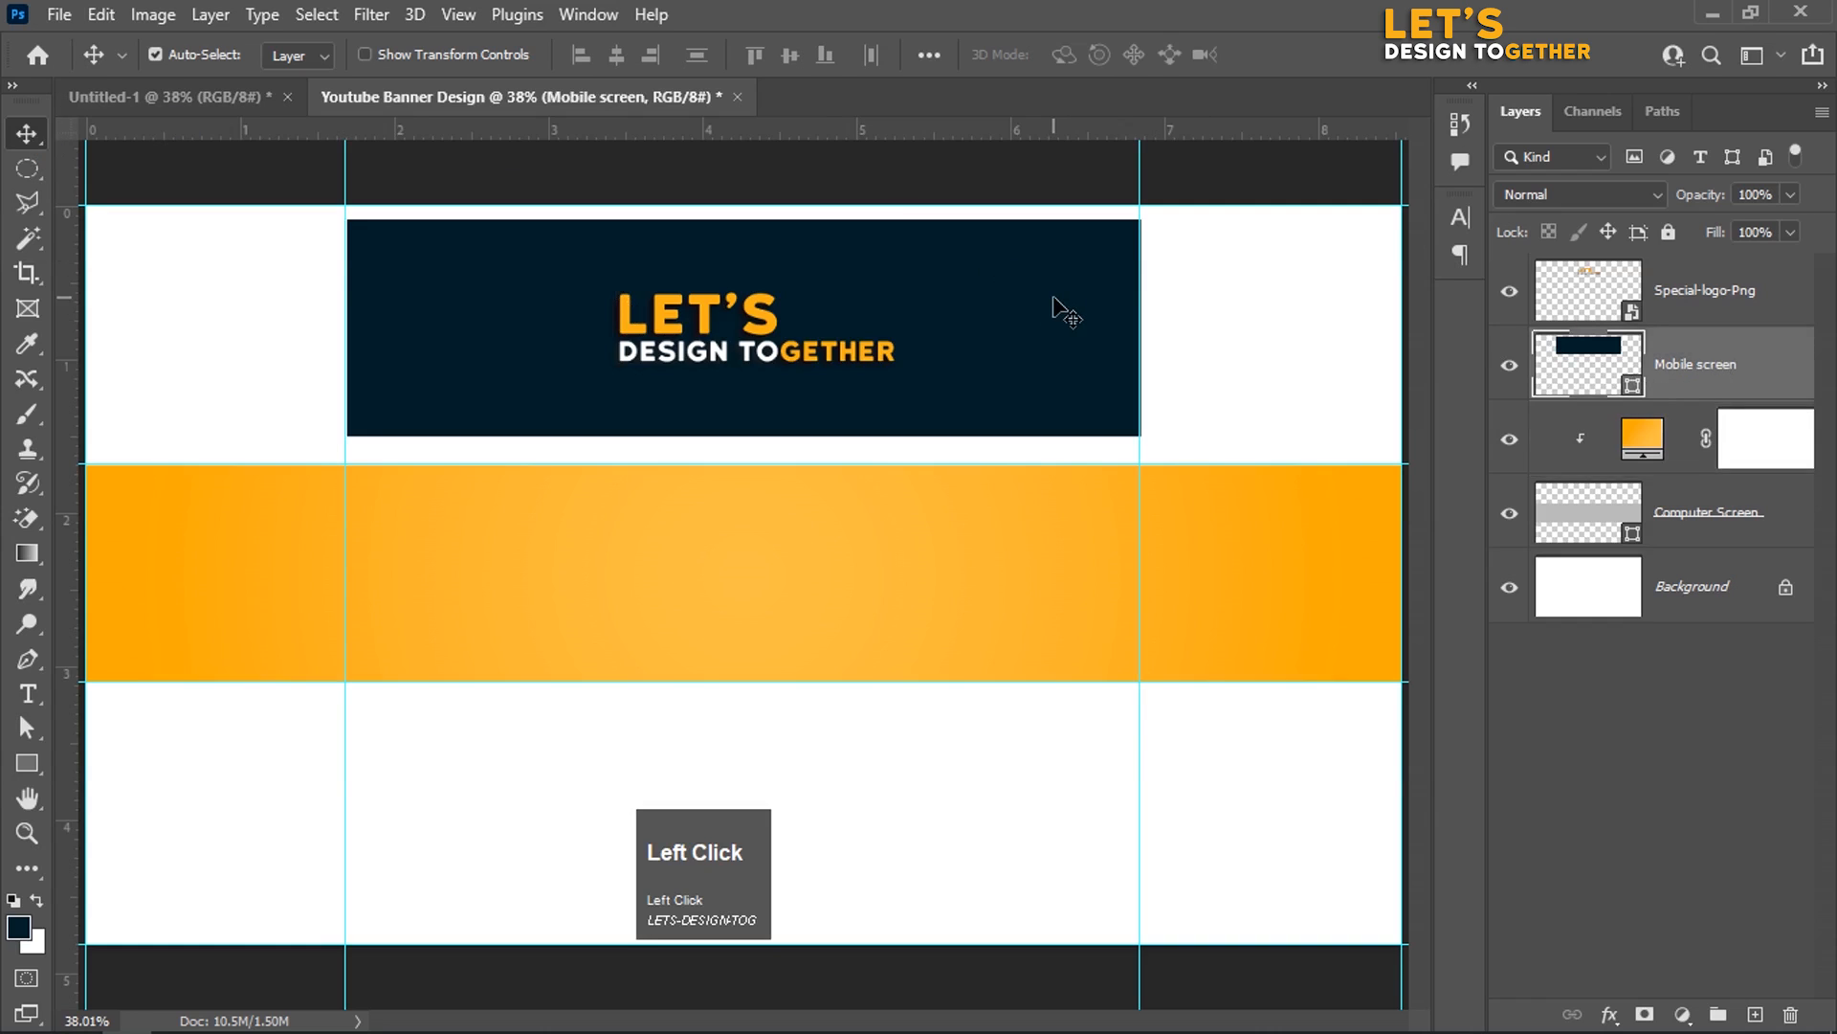
key("ctrl+t")
key("shift+Down")
key("shift+Down")
key("shift+Down")
key("shift+Down")
key("shift+Down")
key("shift+Down")
key("shift+Down")
key("shift+Down")
key("shift+Down")
key("shift+Down")
key("shift+Down")
key("shift+Down")
key("shift+Down")
key("shift+Down")
key("shift+Down")
key("shift+Down")
key("shift+Down")
key("shift+Down")
key("shift+Down")
key("shift+Down")
key("shift+Down")
key("shift+Down")
key("shift+Down")
key("shift+Down")
key("shift+Down")
key("shift+Down")
key("shift+Down")
key("shift+Down")
key("shift+Down")
key("shift+Down")
key("shift+Down")
key("shift+Down")
key("shift+Down")
key("shift+Down")
key("shift+Down")
key("shift+Down")
key("shift+Down")
key("shift+Down")
key("shift+Down")
key("shift+Down")
key("shift+Down")
key("shift+Down")
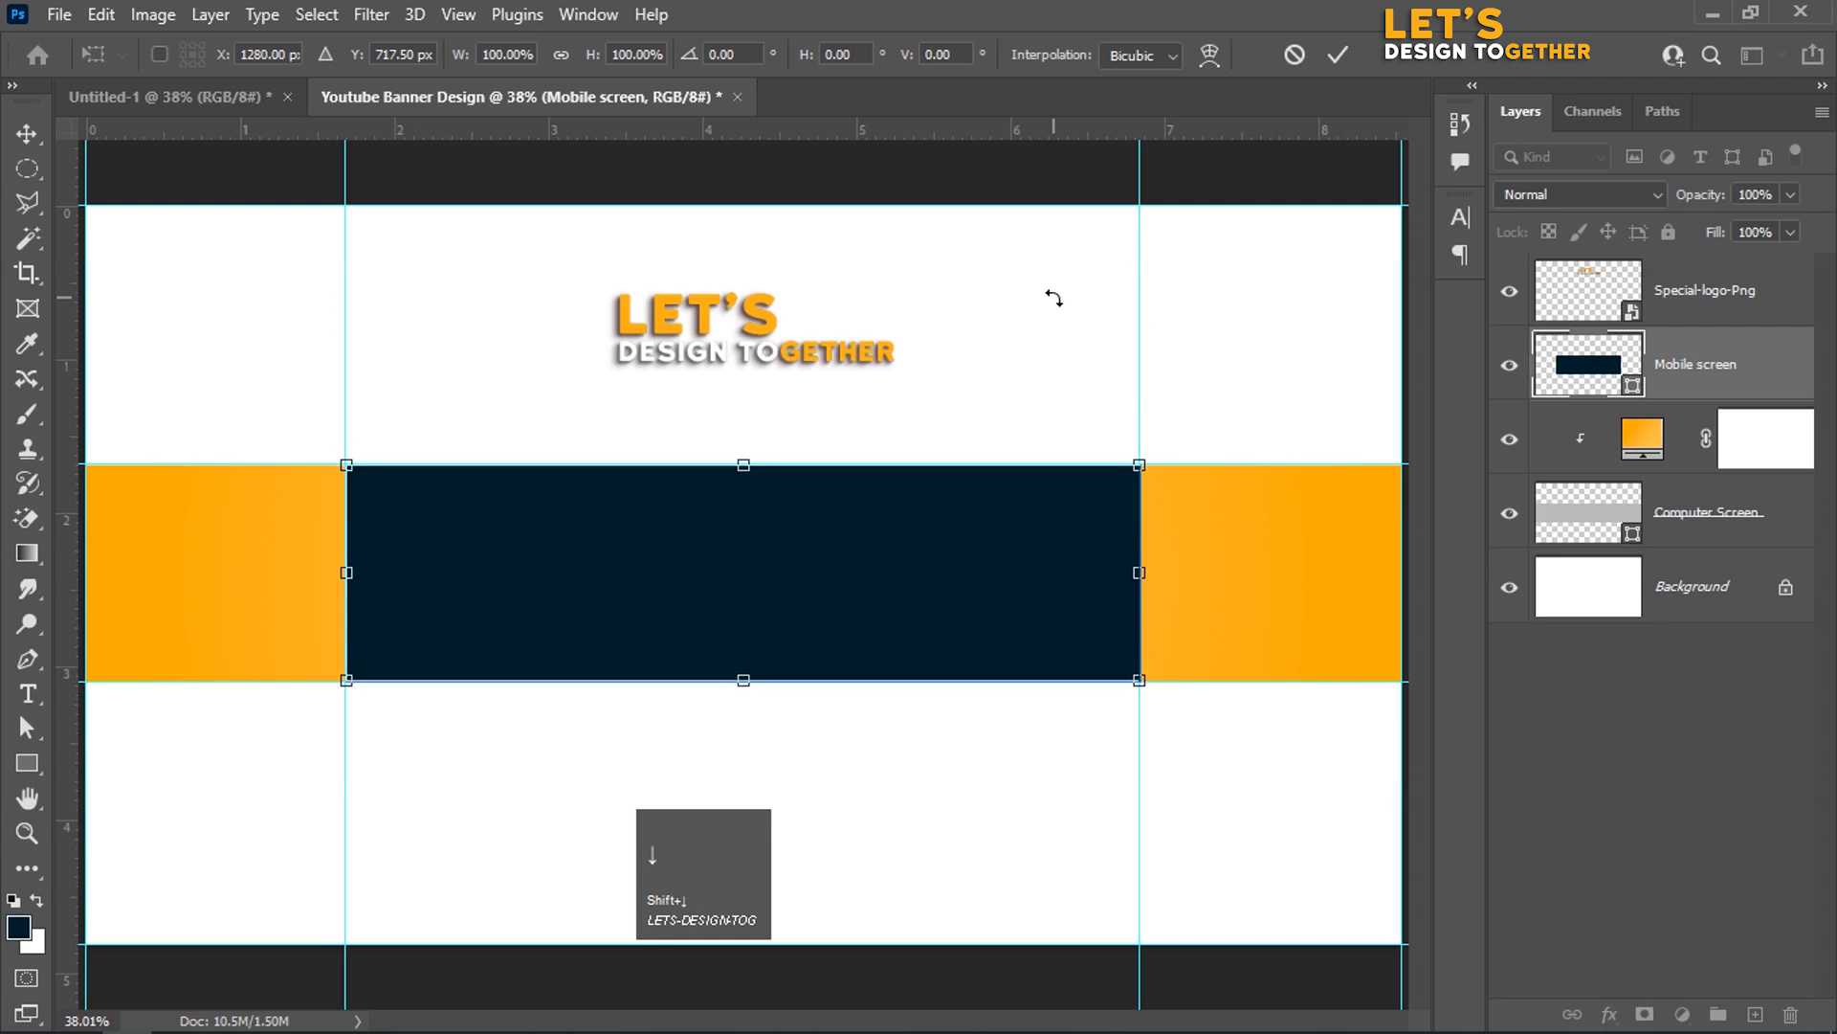
key("Return")
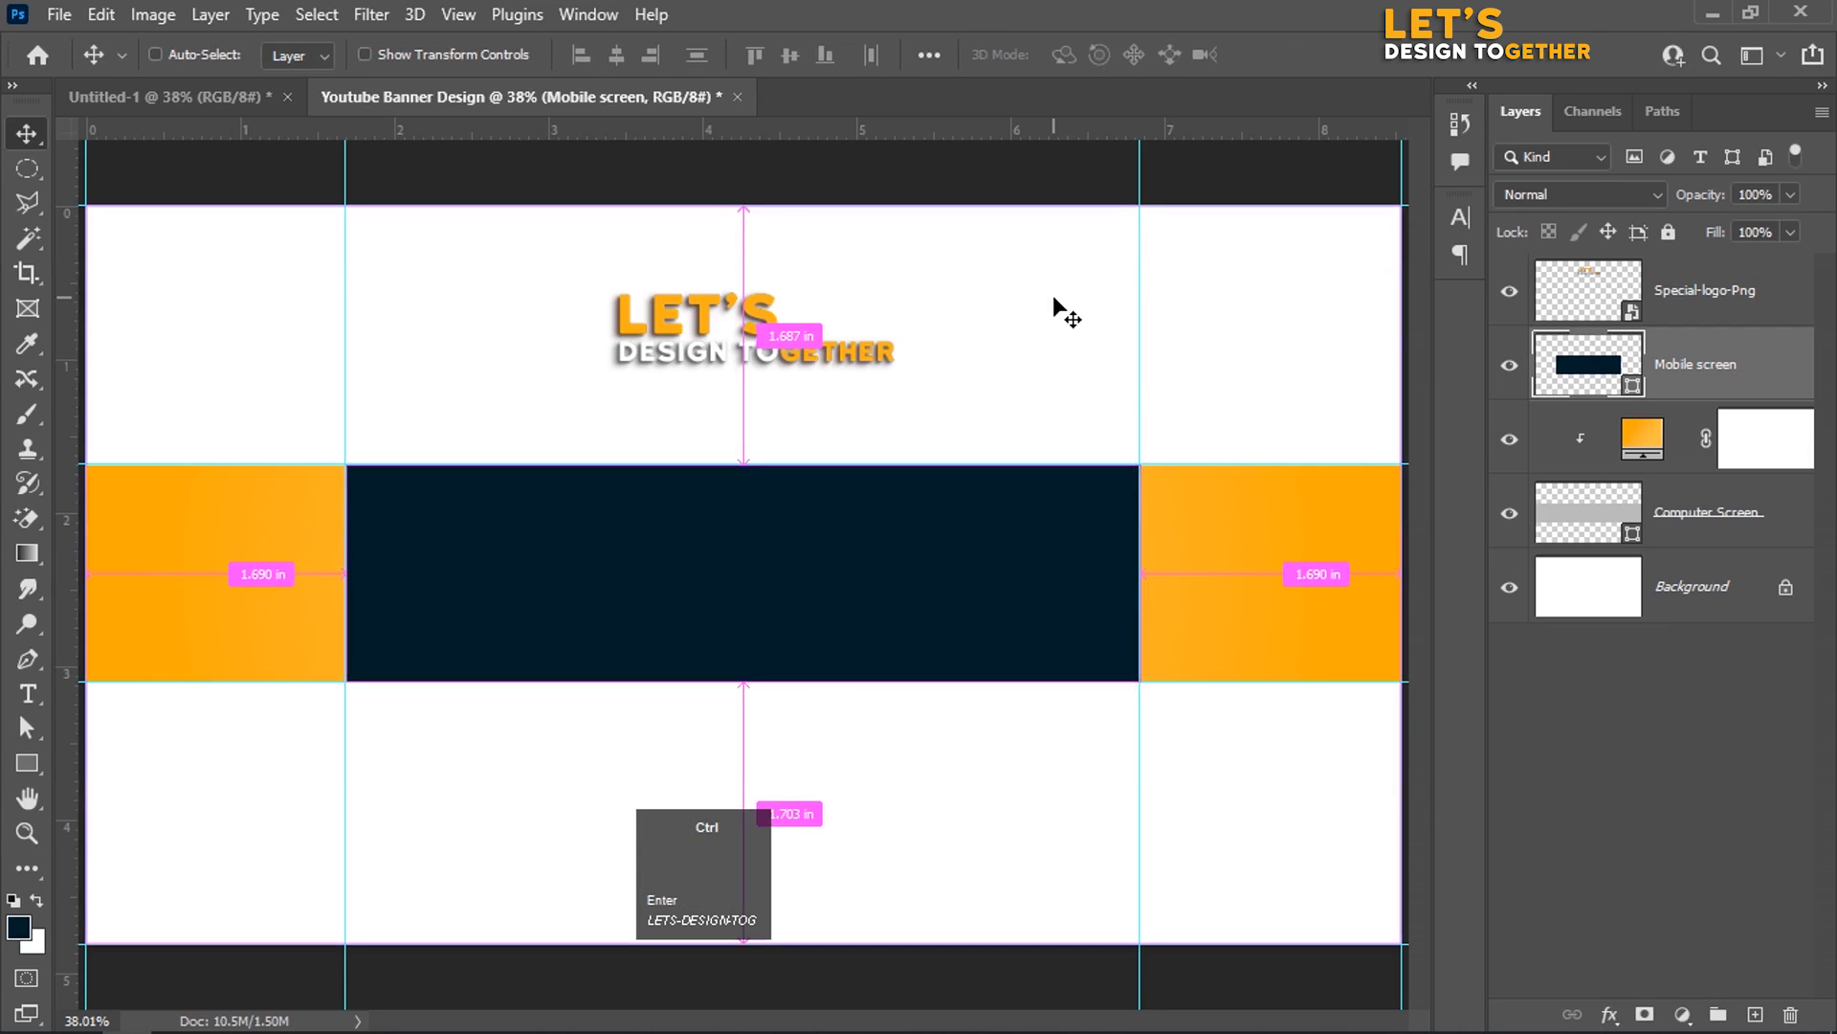
Step: Narrow the Mobile screen rectangle from both sides to about 79% of its width and nudge it slightly left
key("ctrl+t")
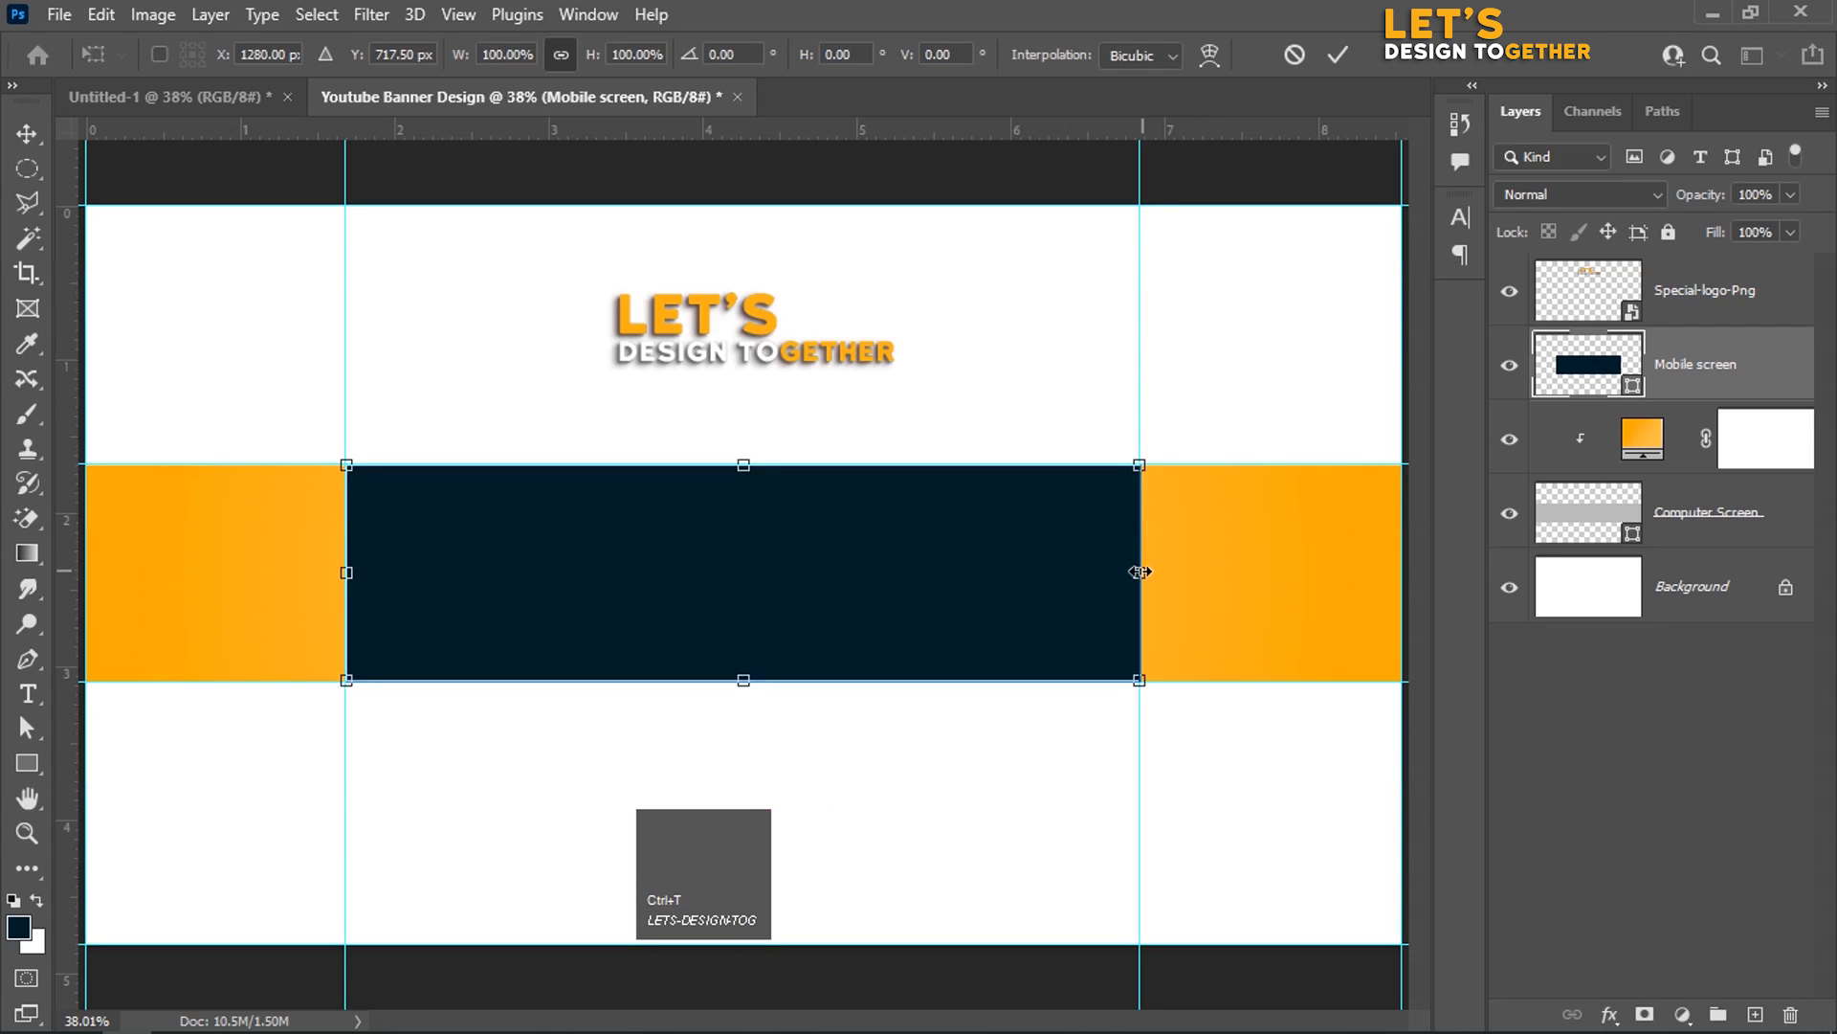
left_click_drag(1138, 571, 1054, 572)
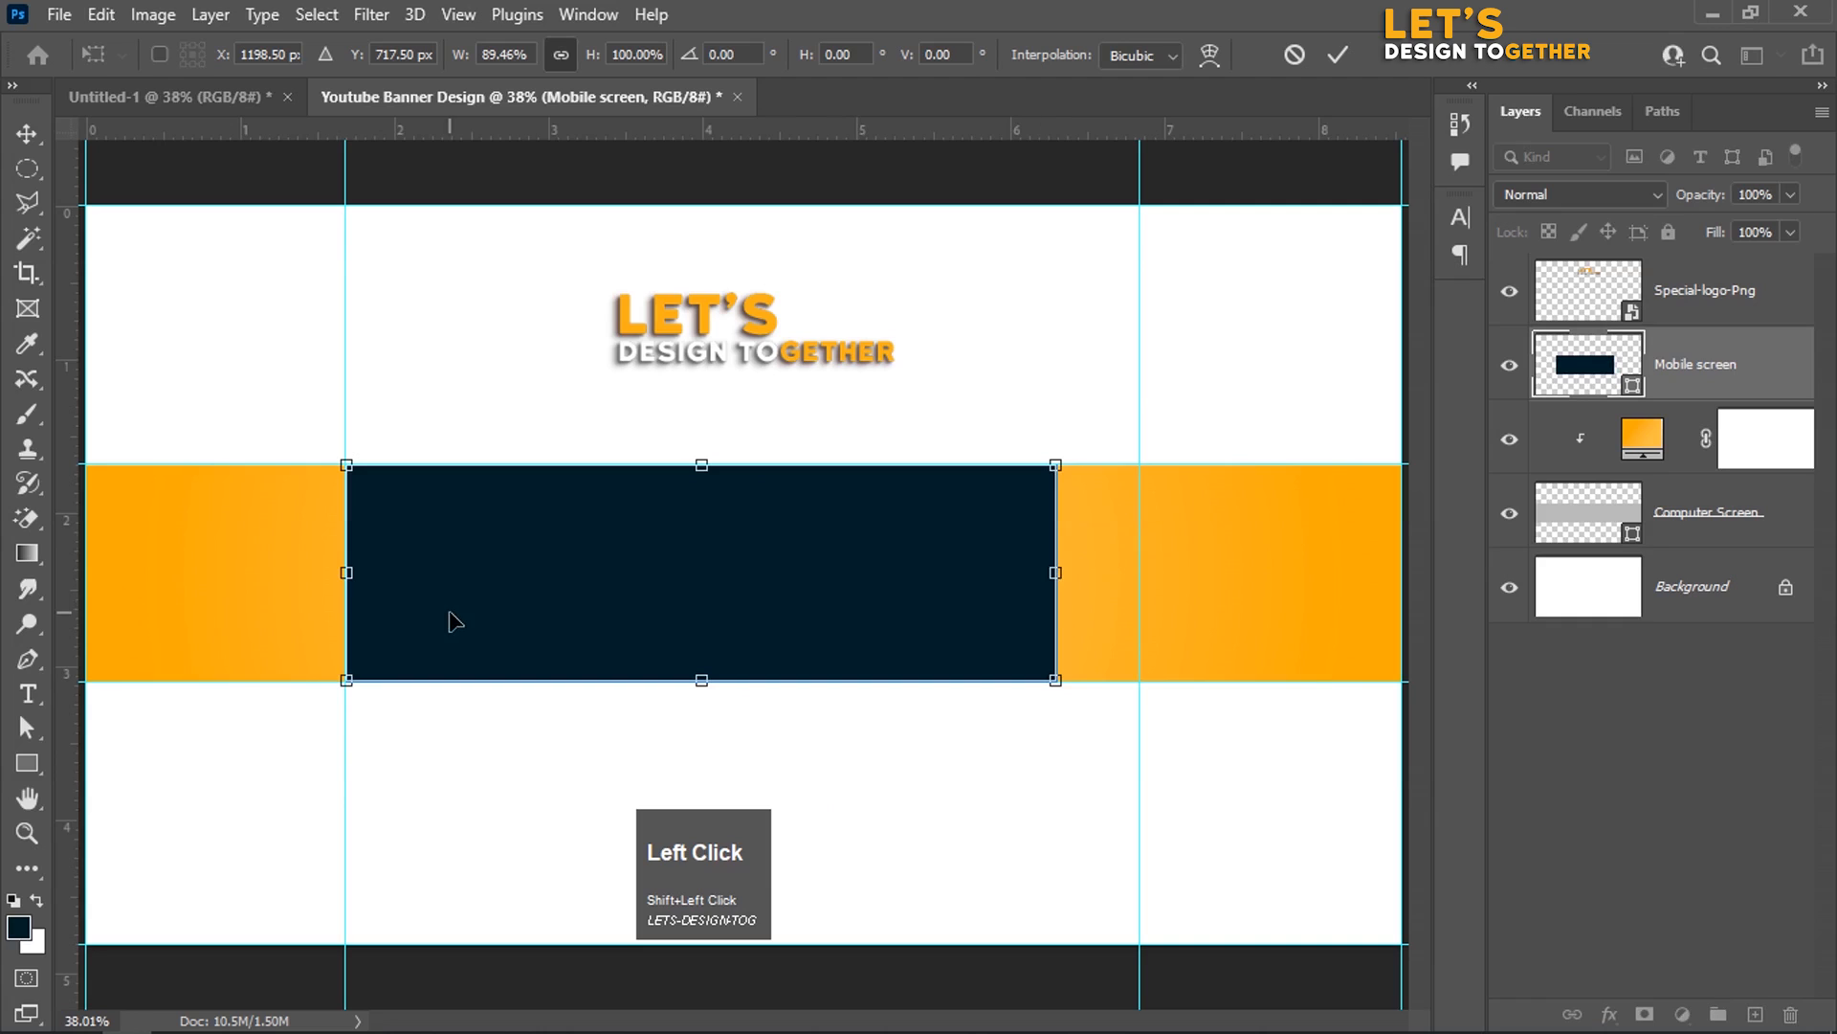
left_click_drag(347, 573, 422, 563)
key("Return")
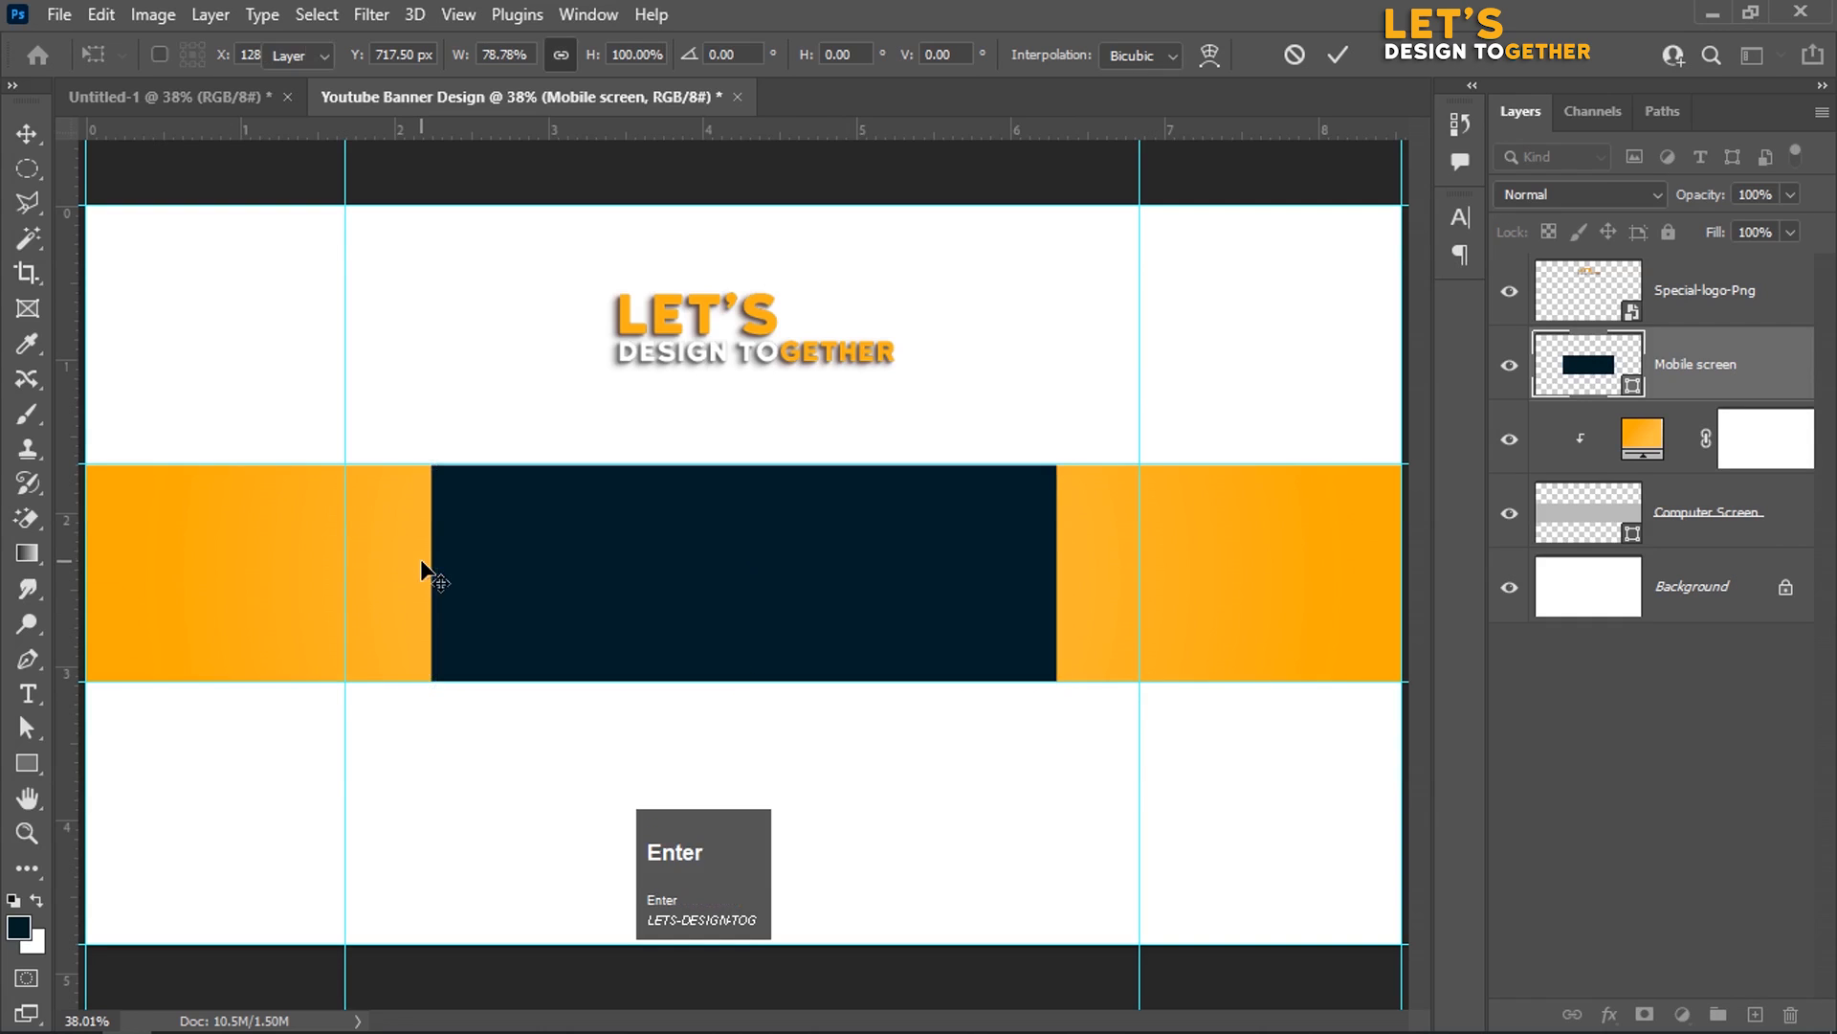
key("Left")
key("Left")
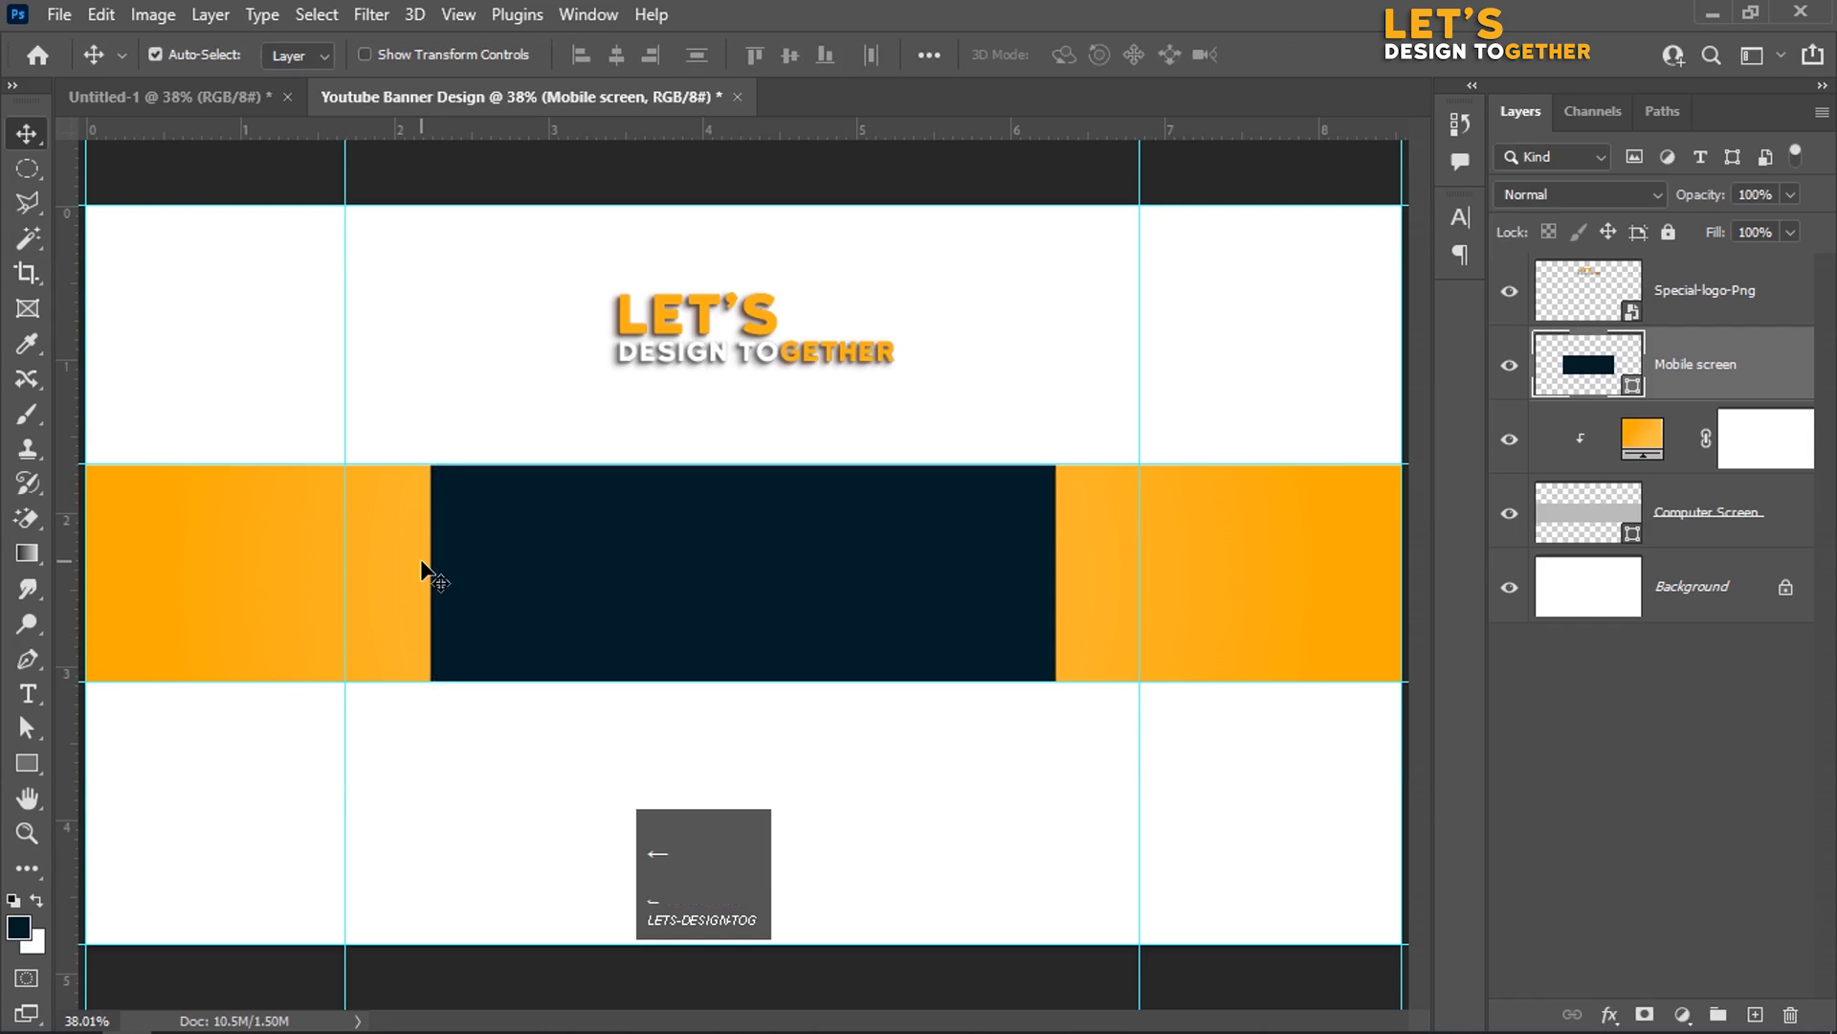
Step: Start placing an embedded image and browse to the PNG folder inside WALLPAPERS on the INTERTAINMENT (E:) drive
left_click(39, 134)
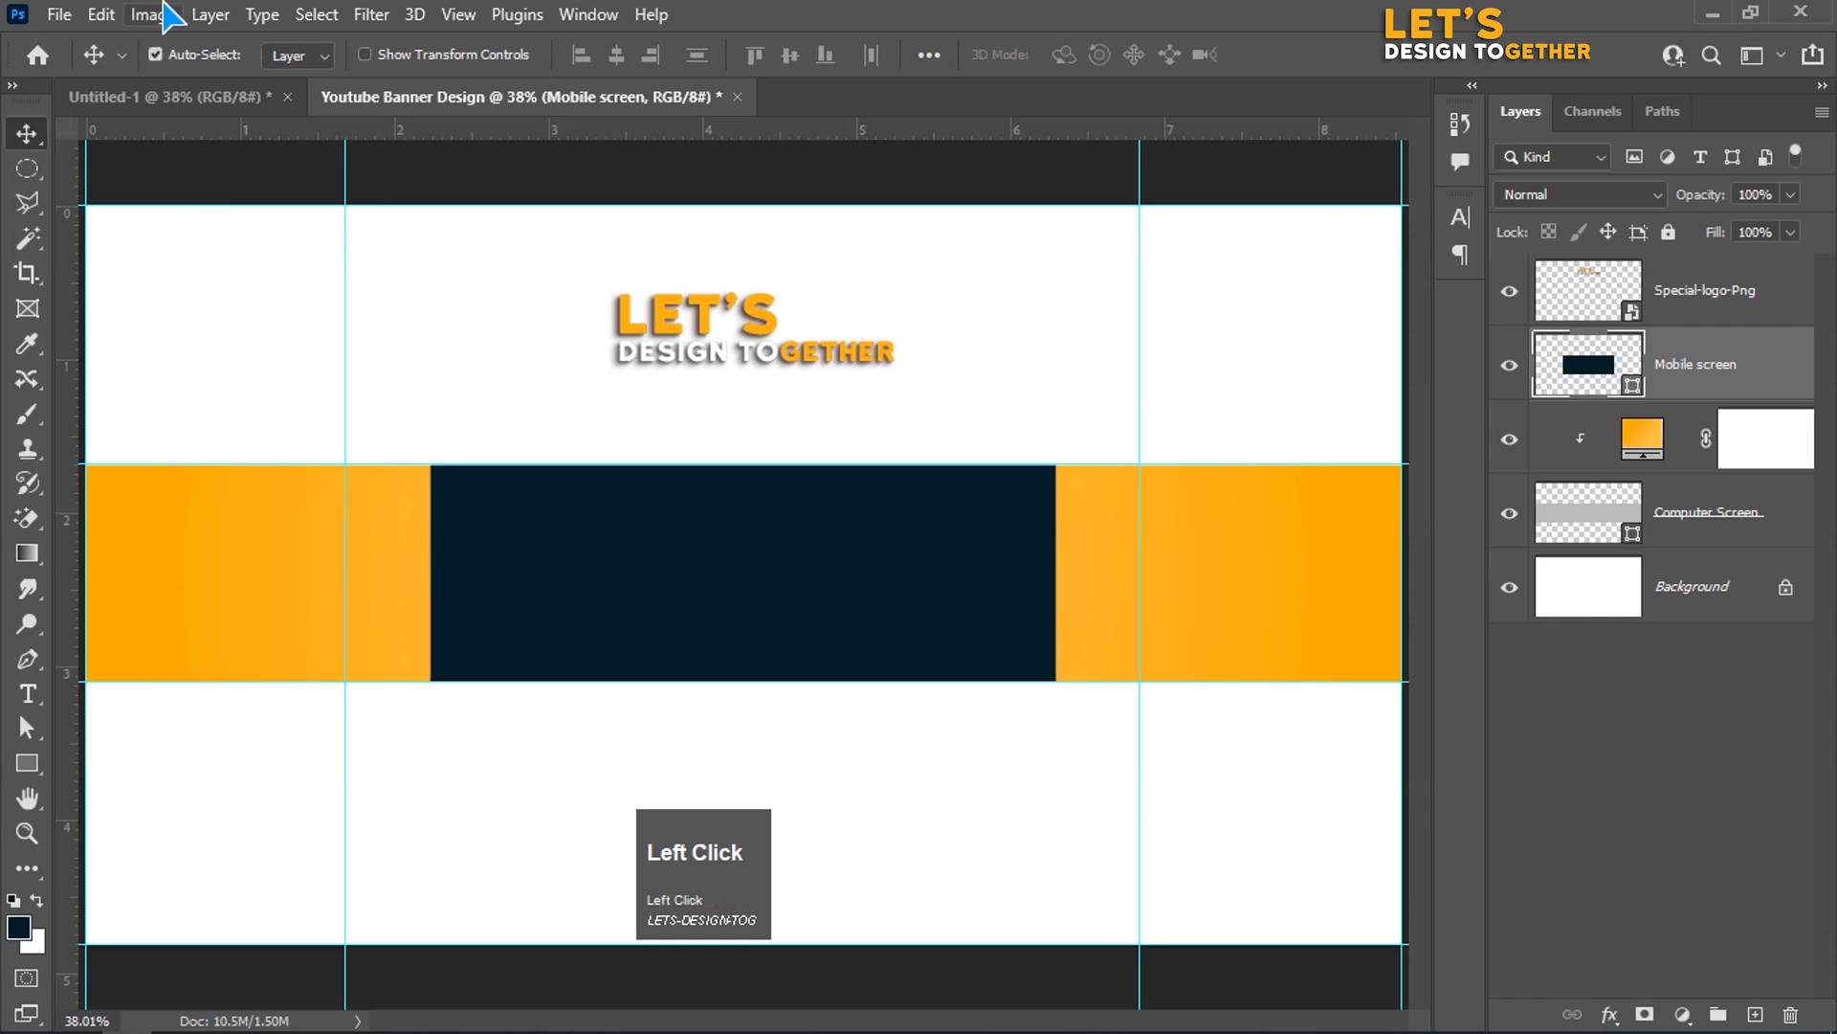
left_click(67, 15)
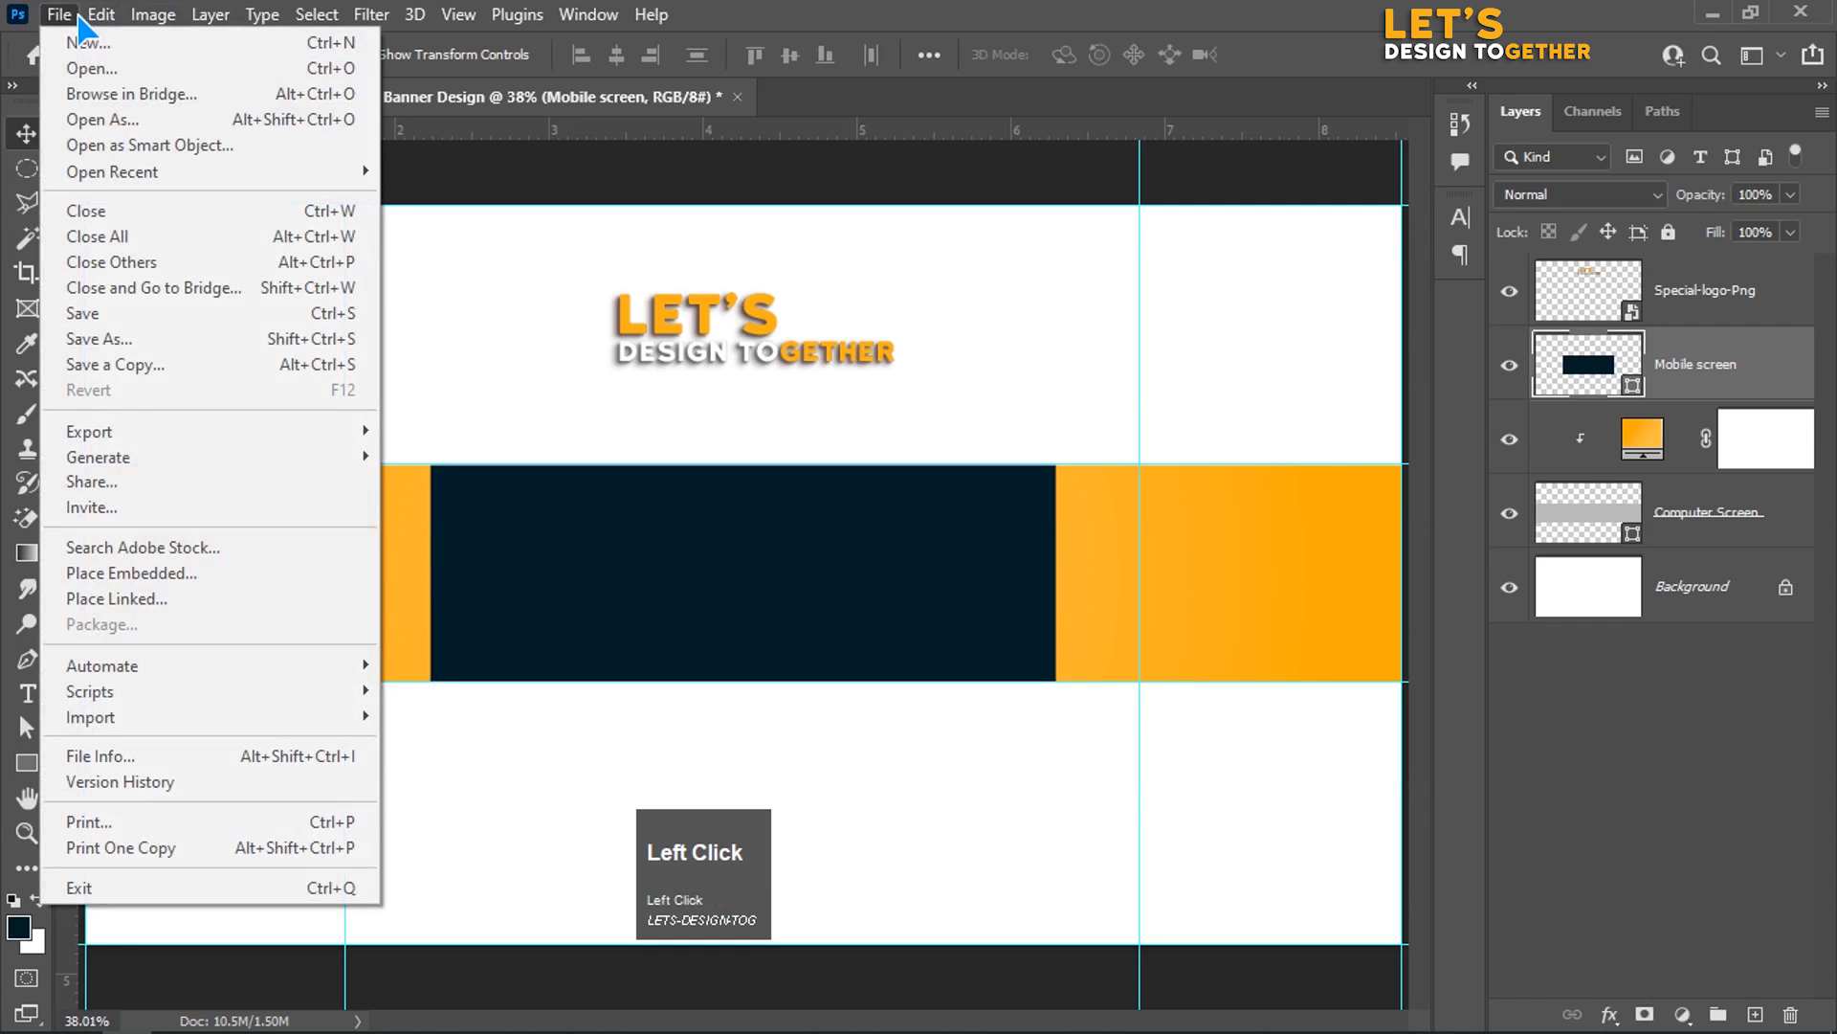
left_click(167, 577)
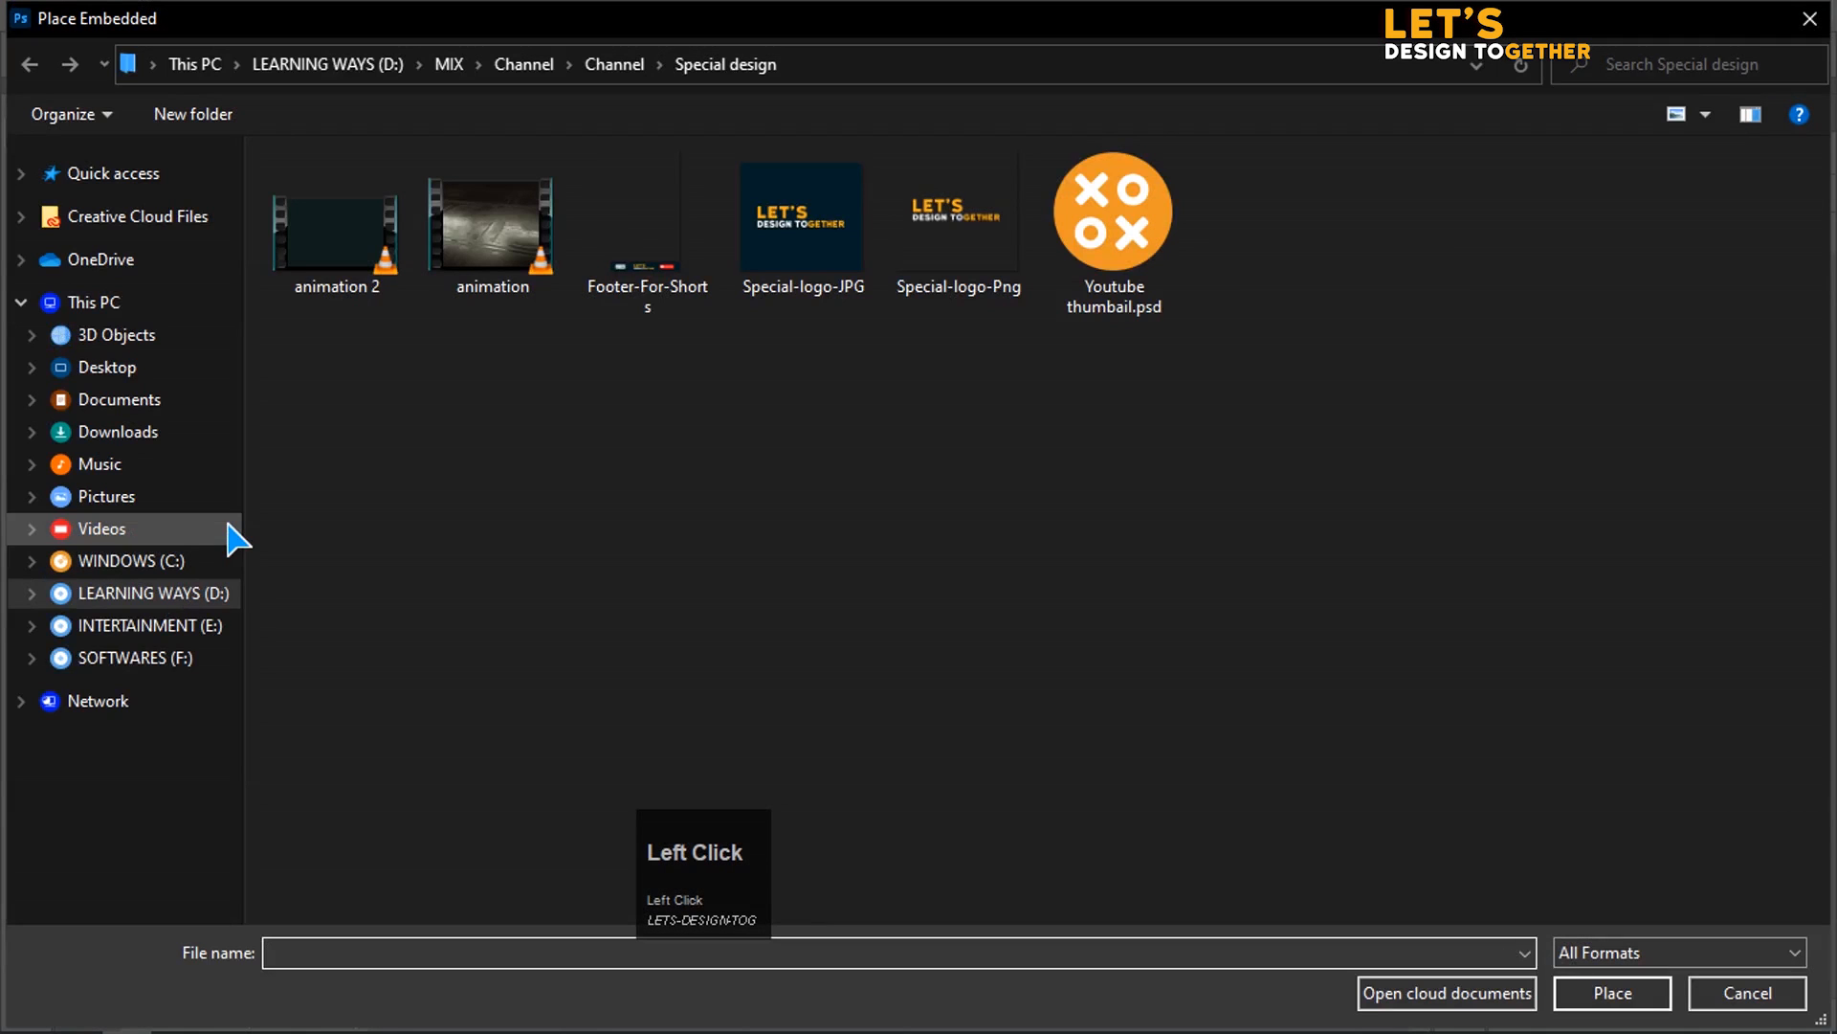
left_click(186, 630)
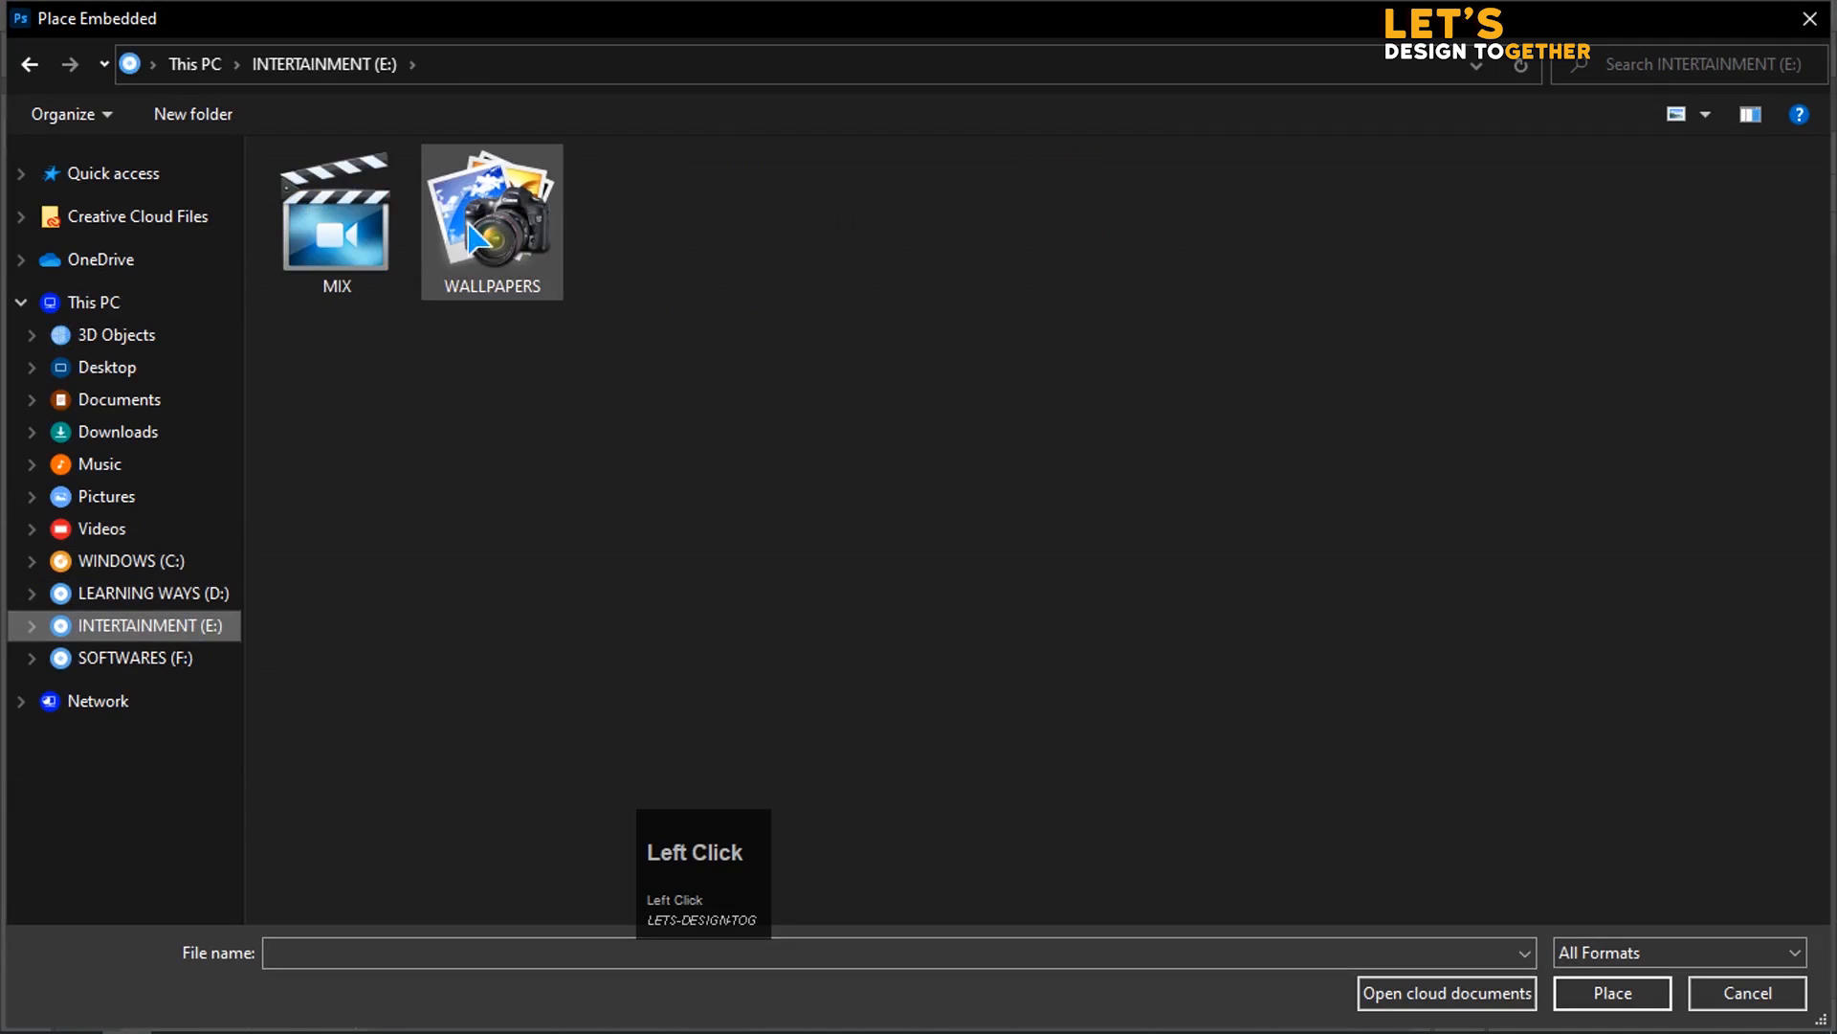
double_click(468, 254)
double_click(694, 270)
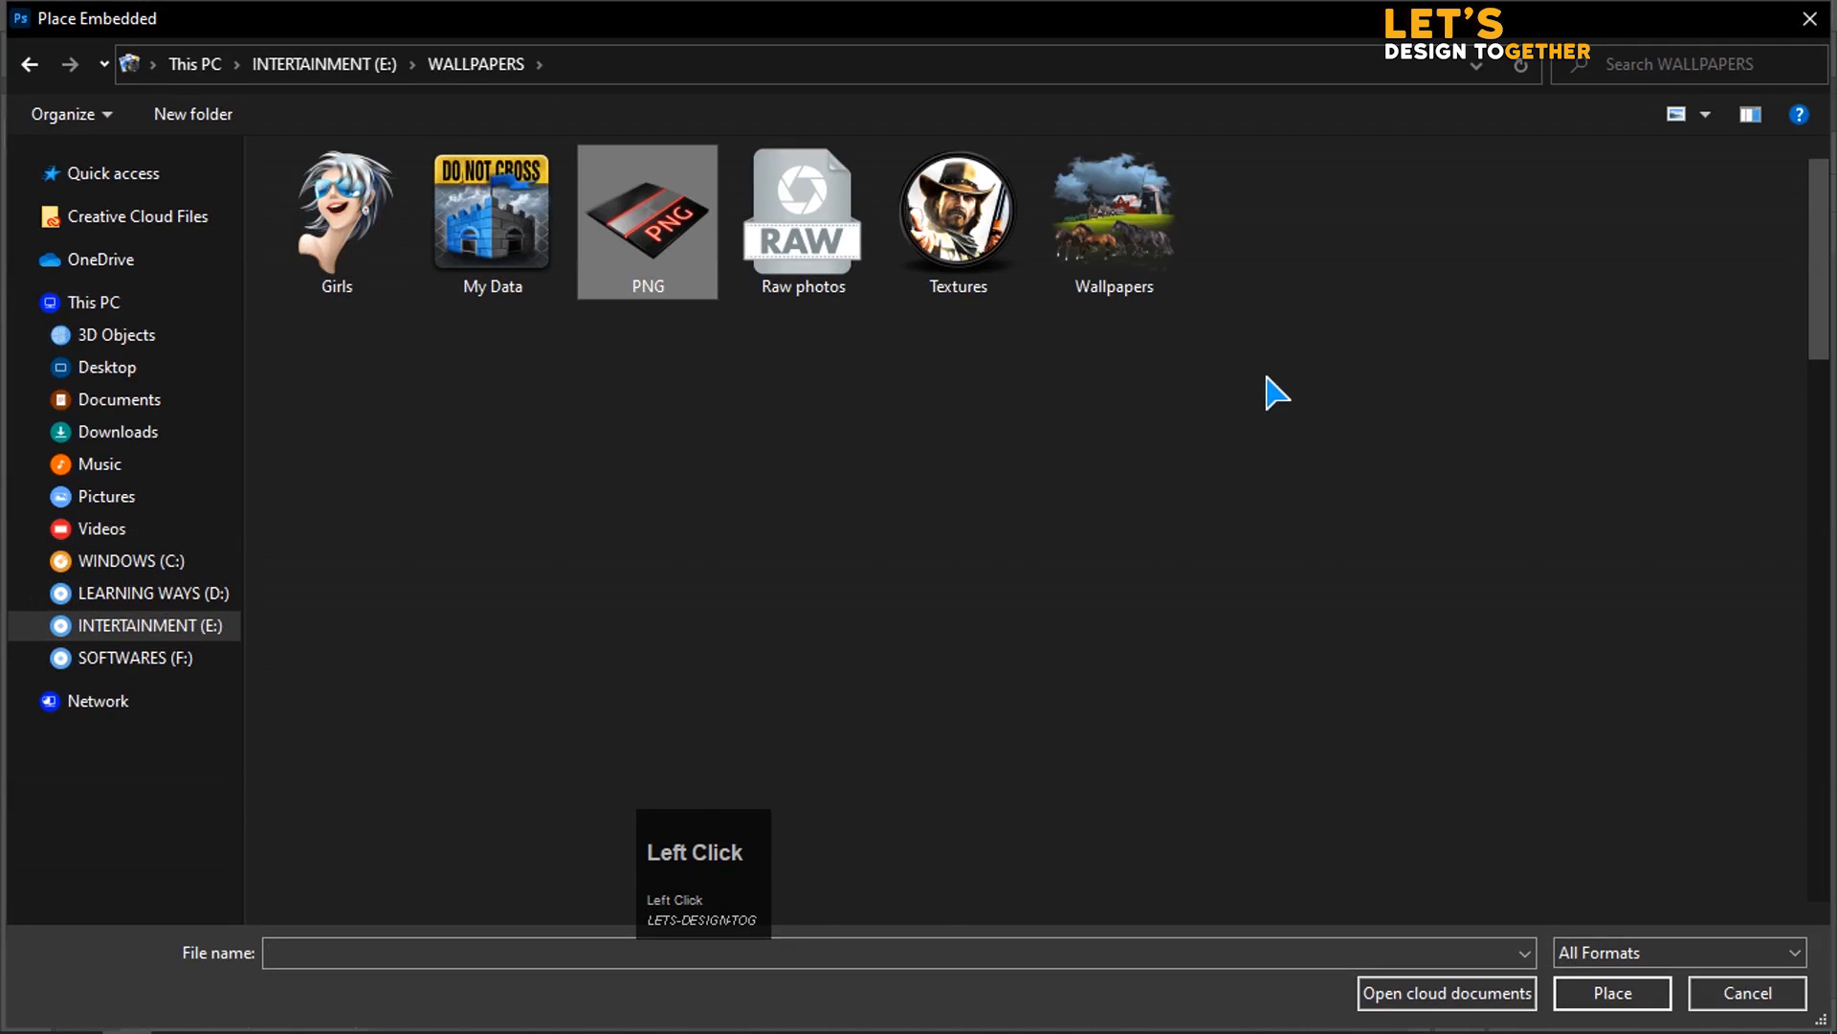
Step: Find the black dripping-paint image PNG (47) in the folder and place it in the banner
left_click(1261, 469)
key("Down")
key("Down")
key("Down")
key("Down")
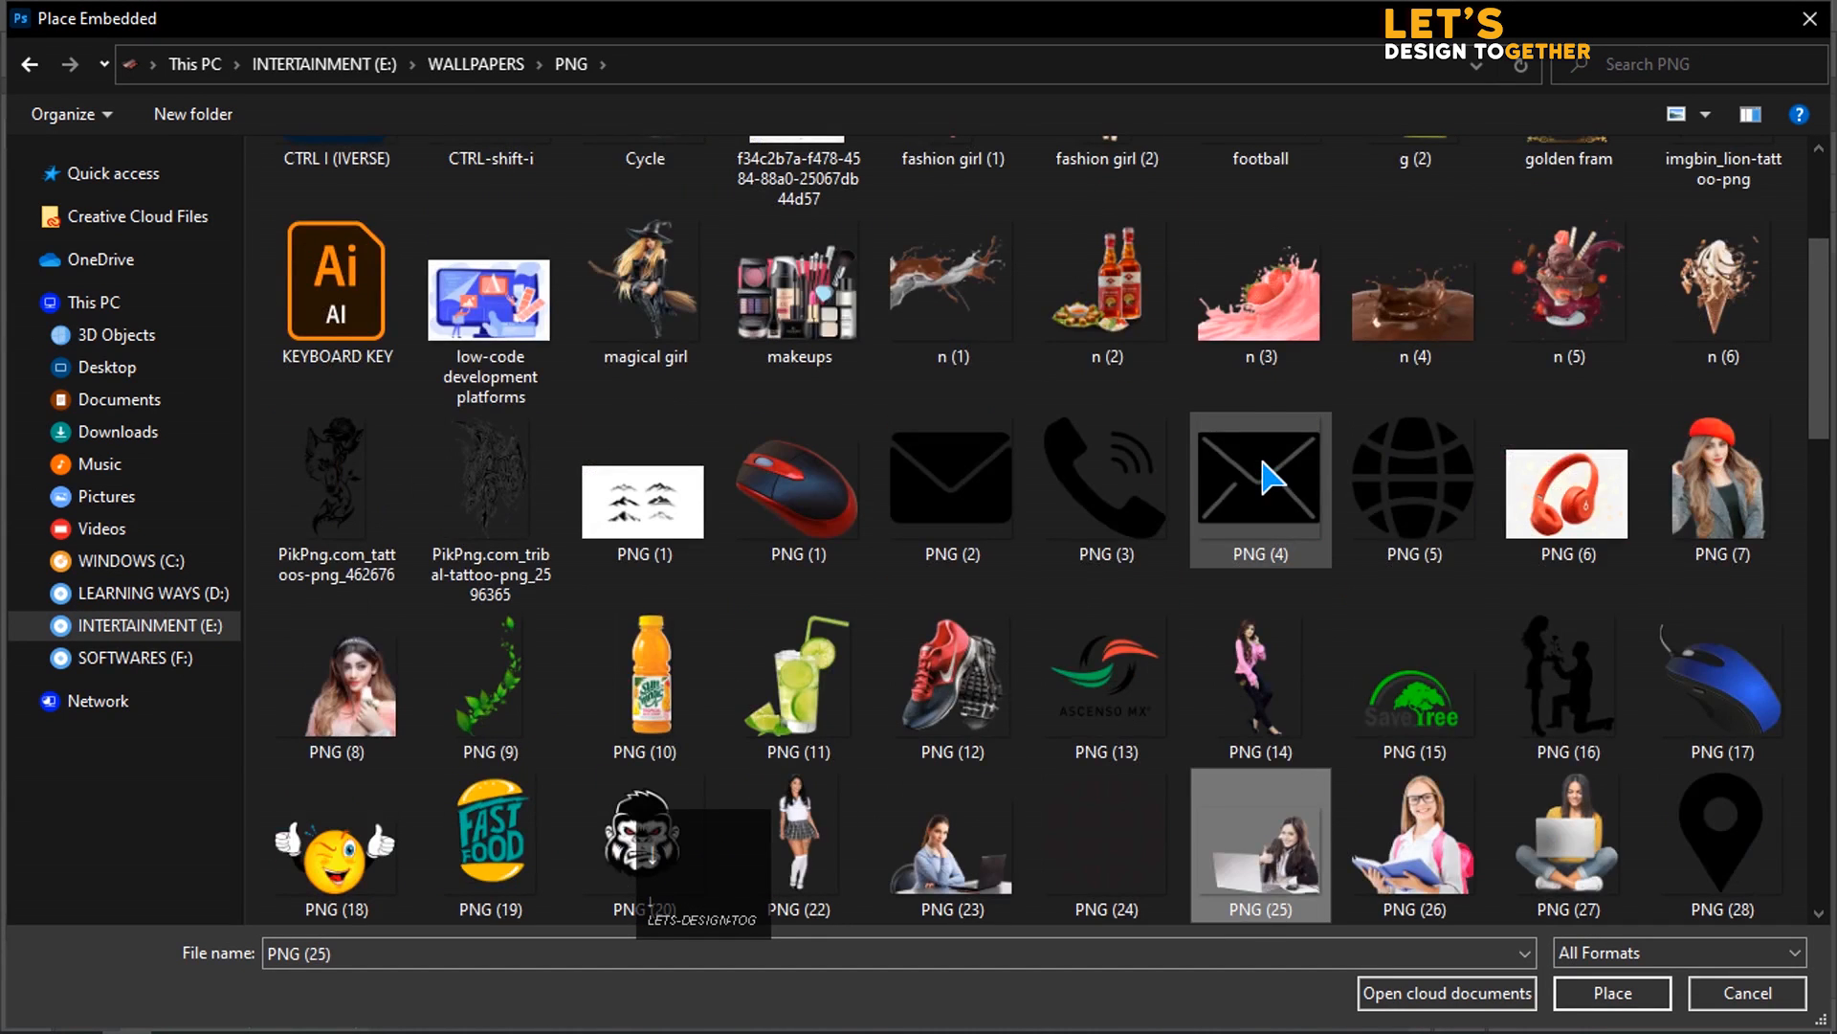
key("Down")
key("Down")
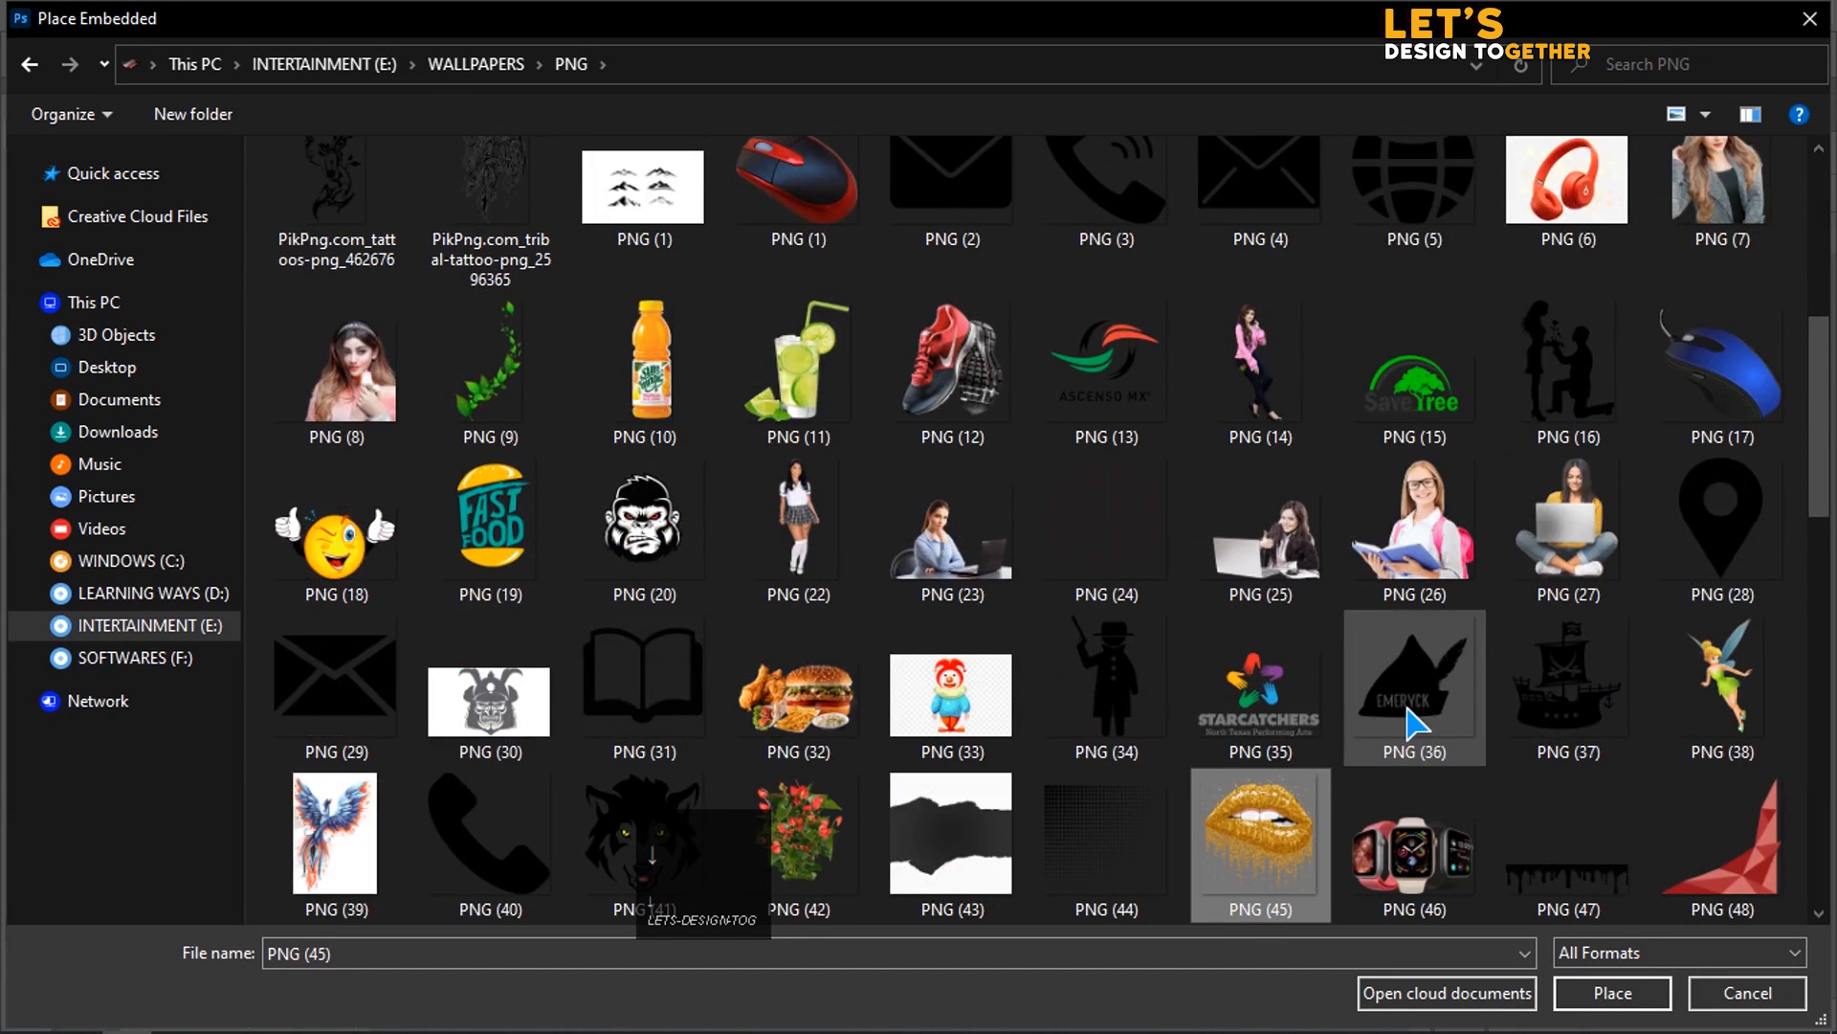
double_click(1575, 847)
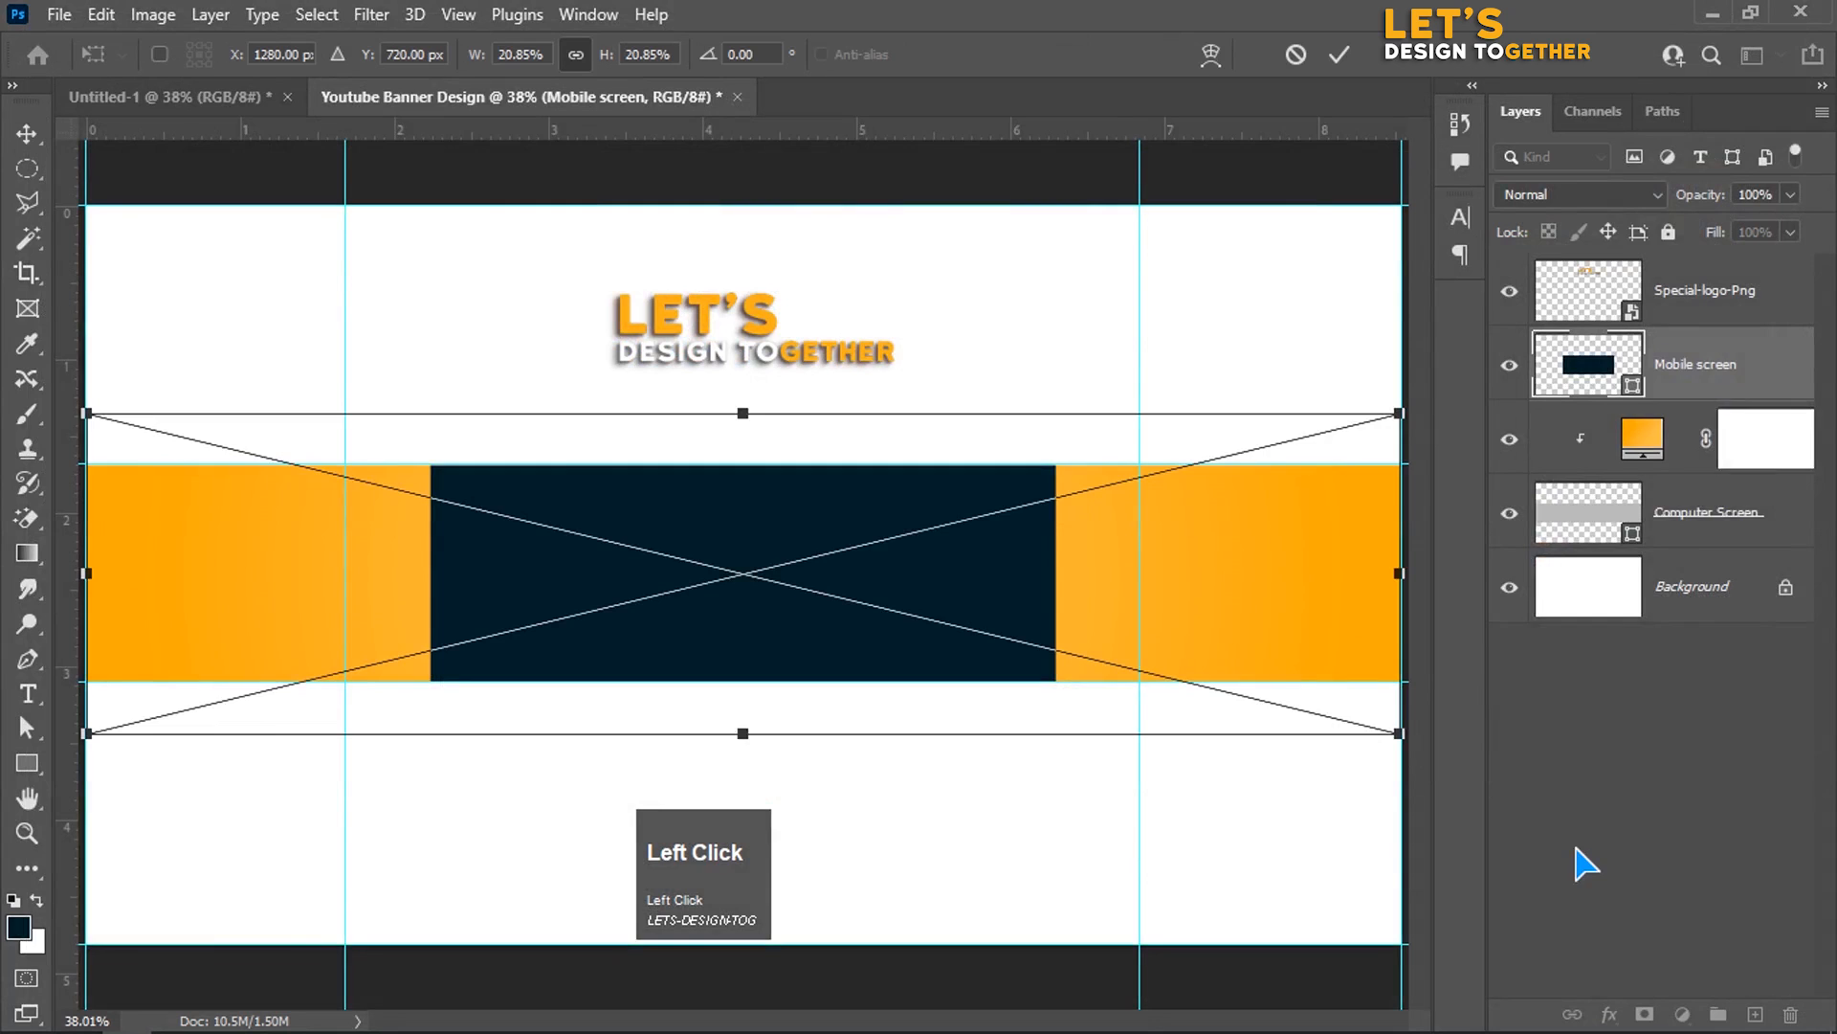
Step: Scale the placed drip image proportionally to about 7.34% and position it in the white area below the orange band
left_click_drag(1388, 419, 553, 628)
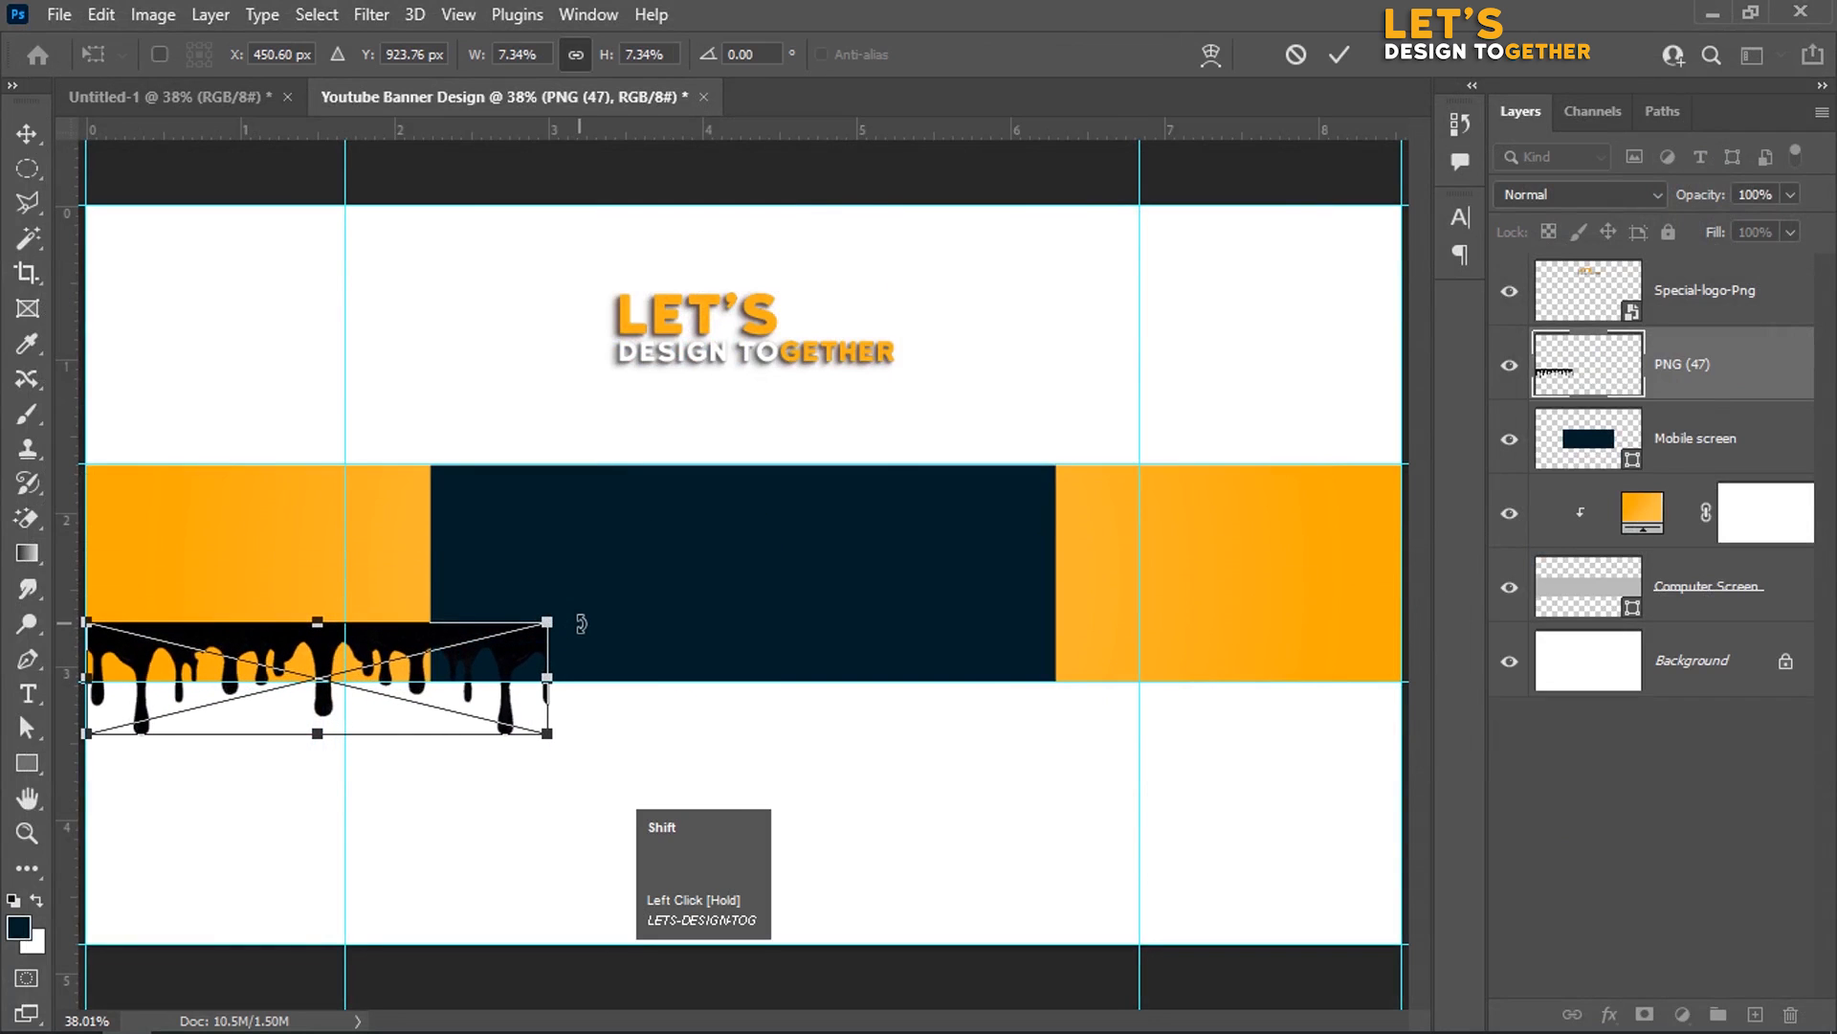
left_click_drag(413, 639, 536, 757)
key("Return")
Step: Load the drip image's outline as a selection, fill it with the navy foreground colour on a new layer, and deselect
key("alt")
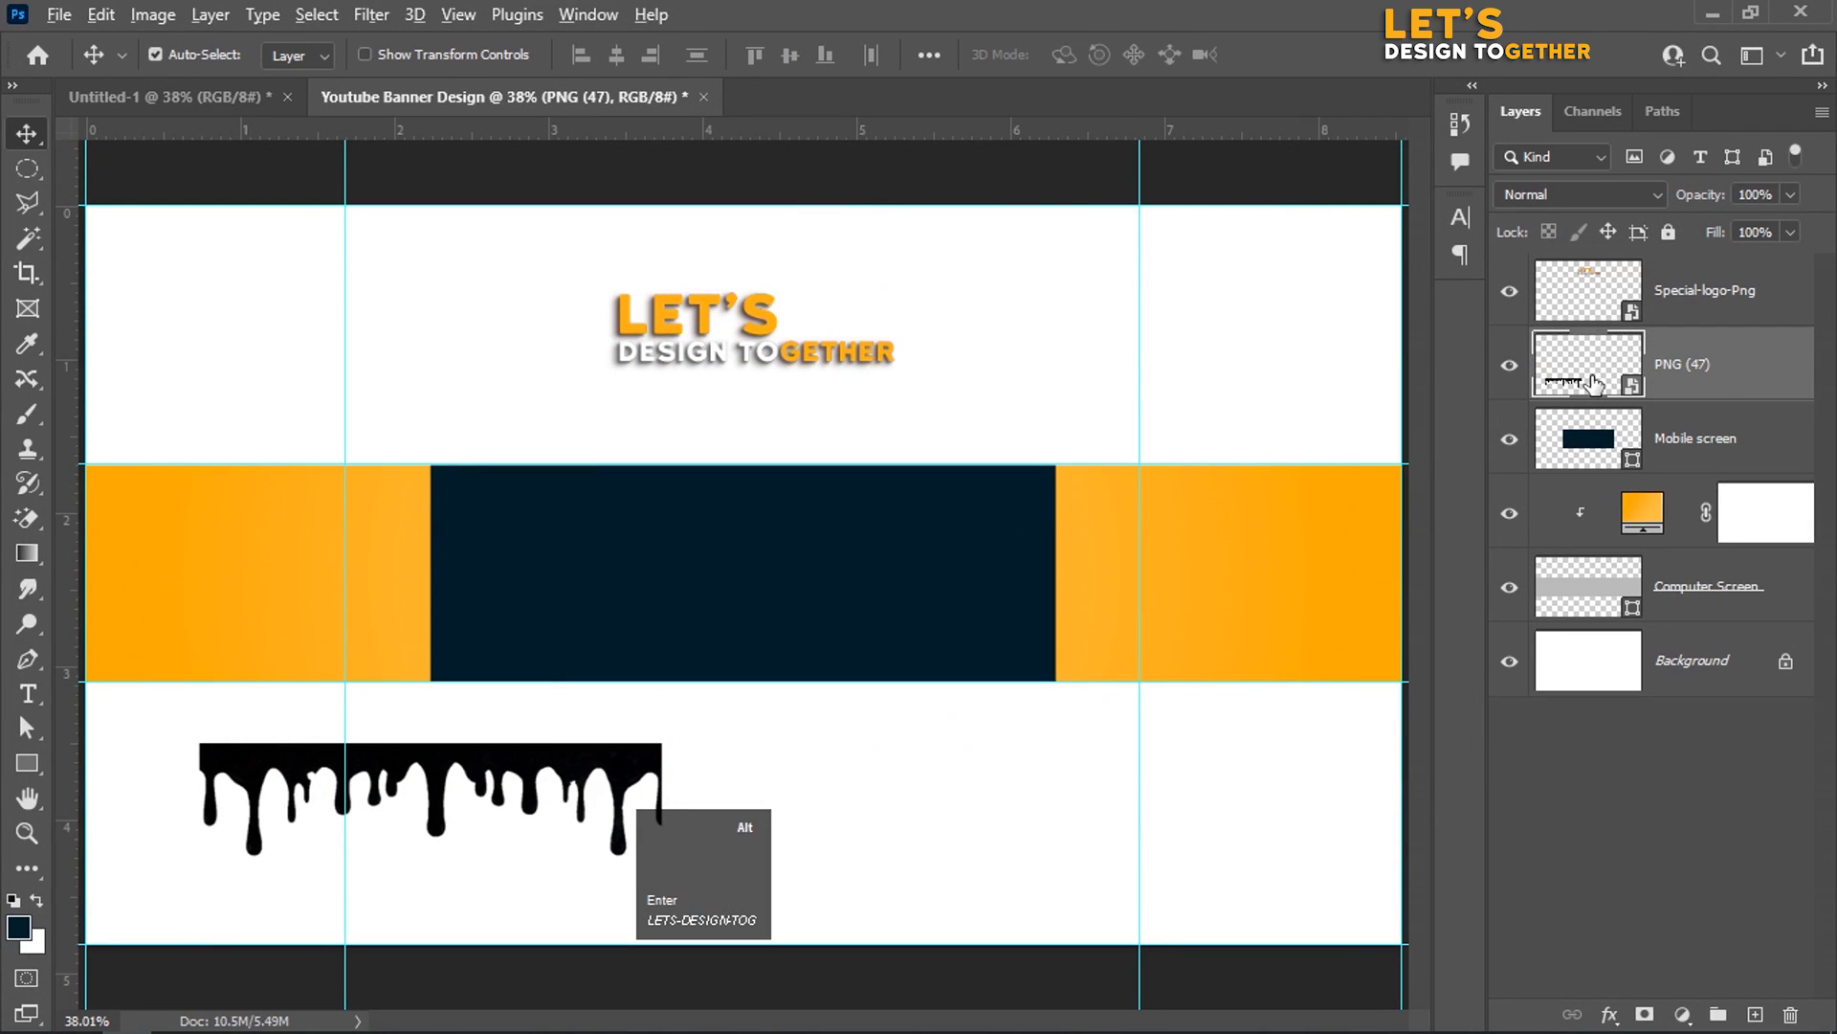
key("ctrl")
left_click(1594, 382, "ctrl")
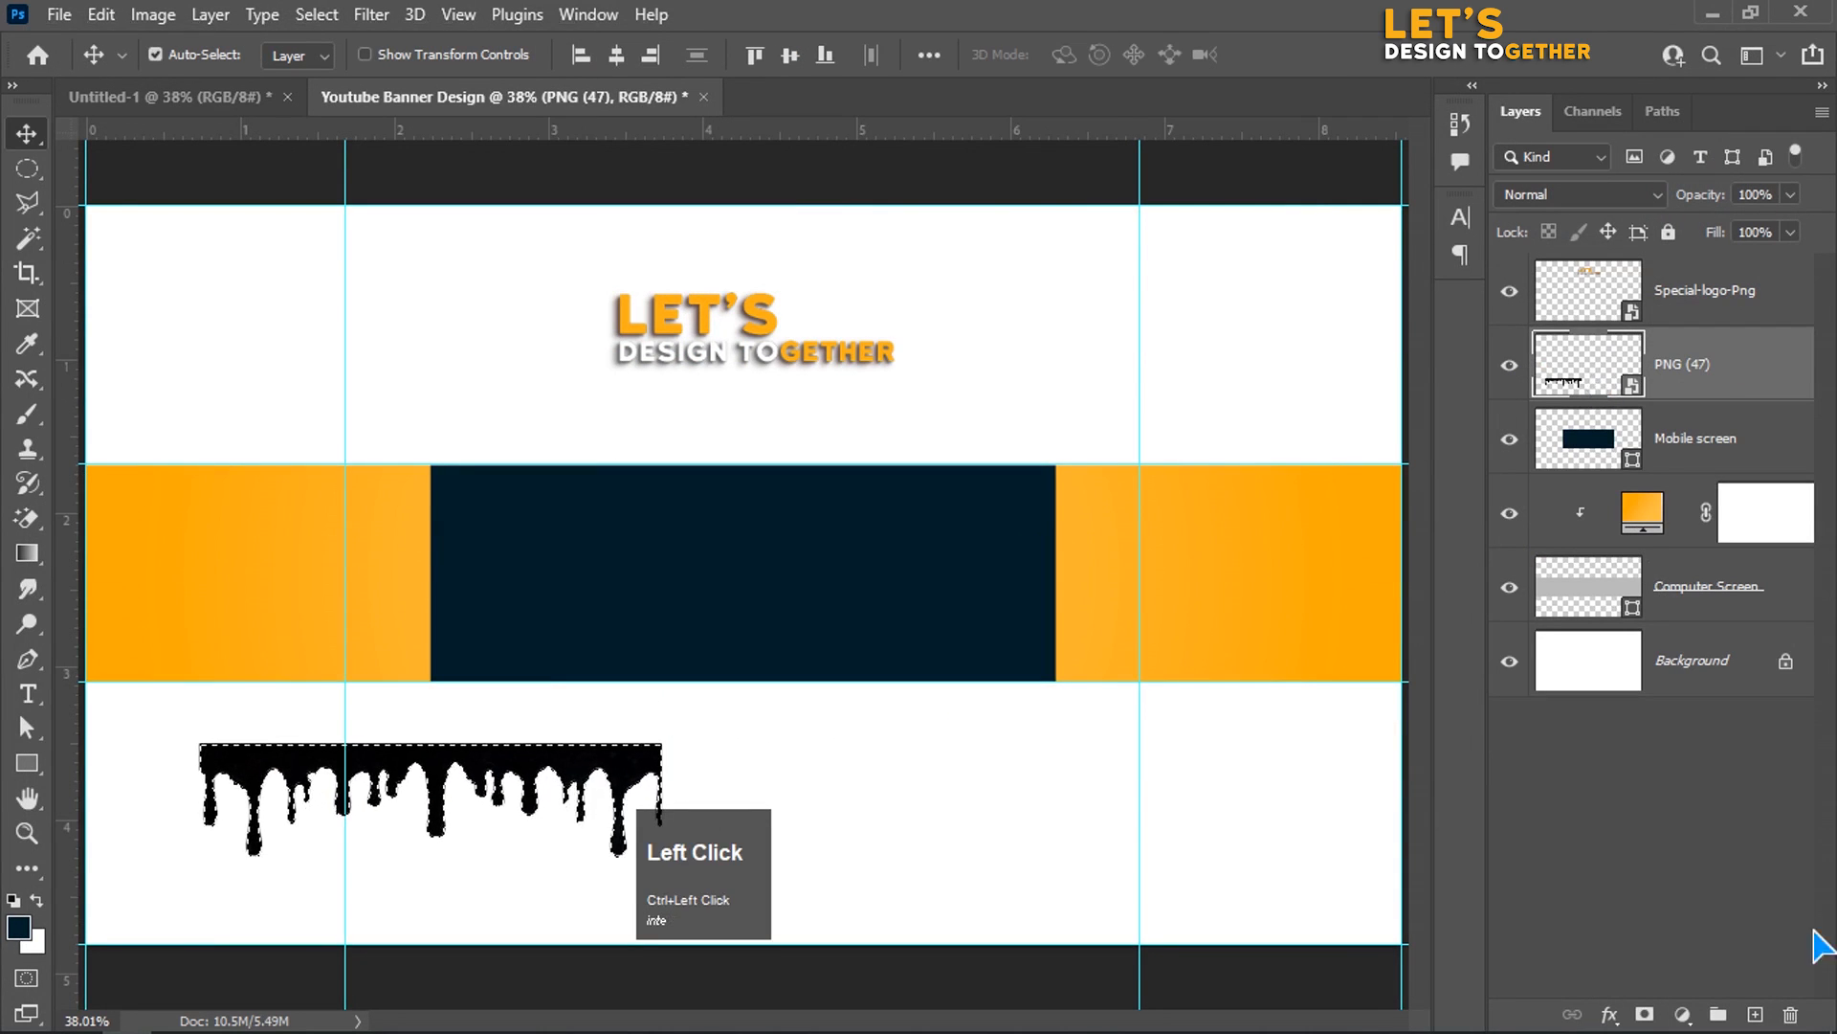
left_click(1759, 1014)
key("alt+BackSpace")
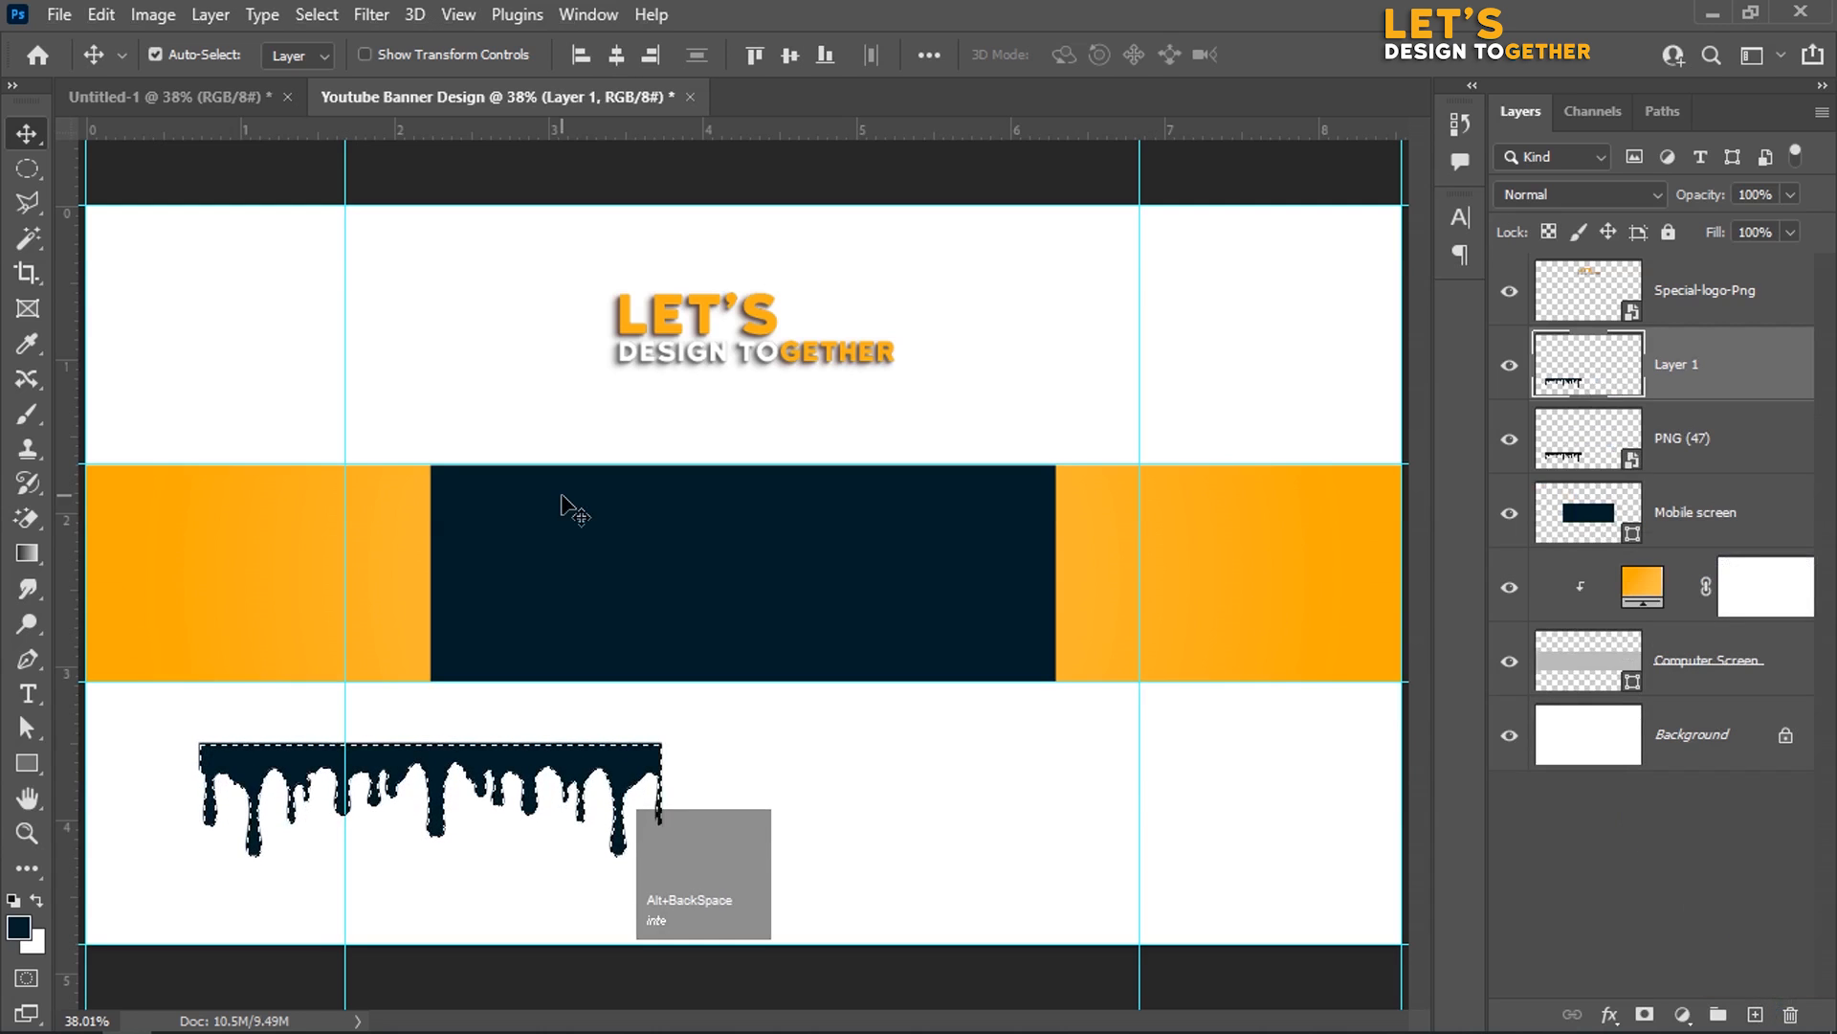
left_click(34, 170)
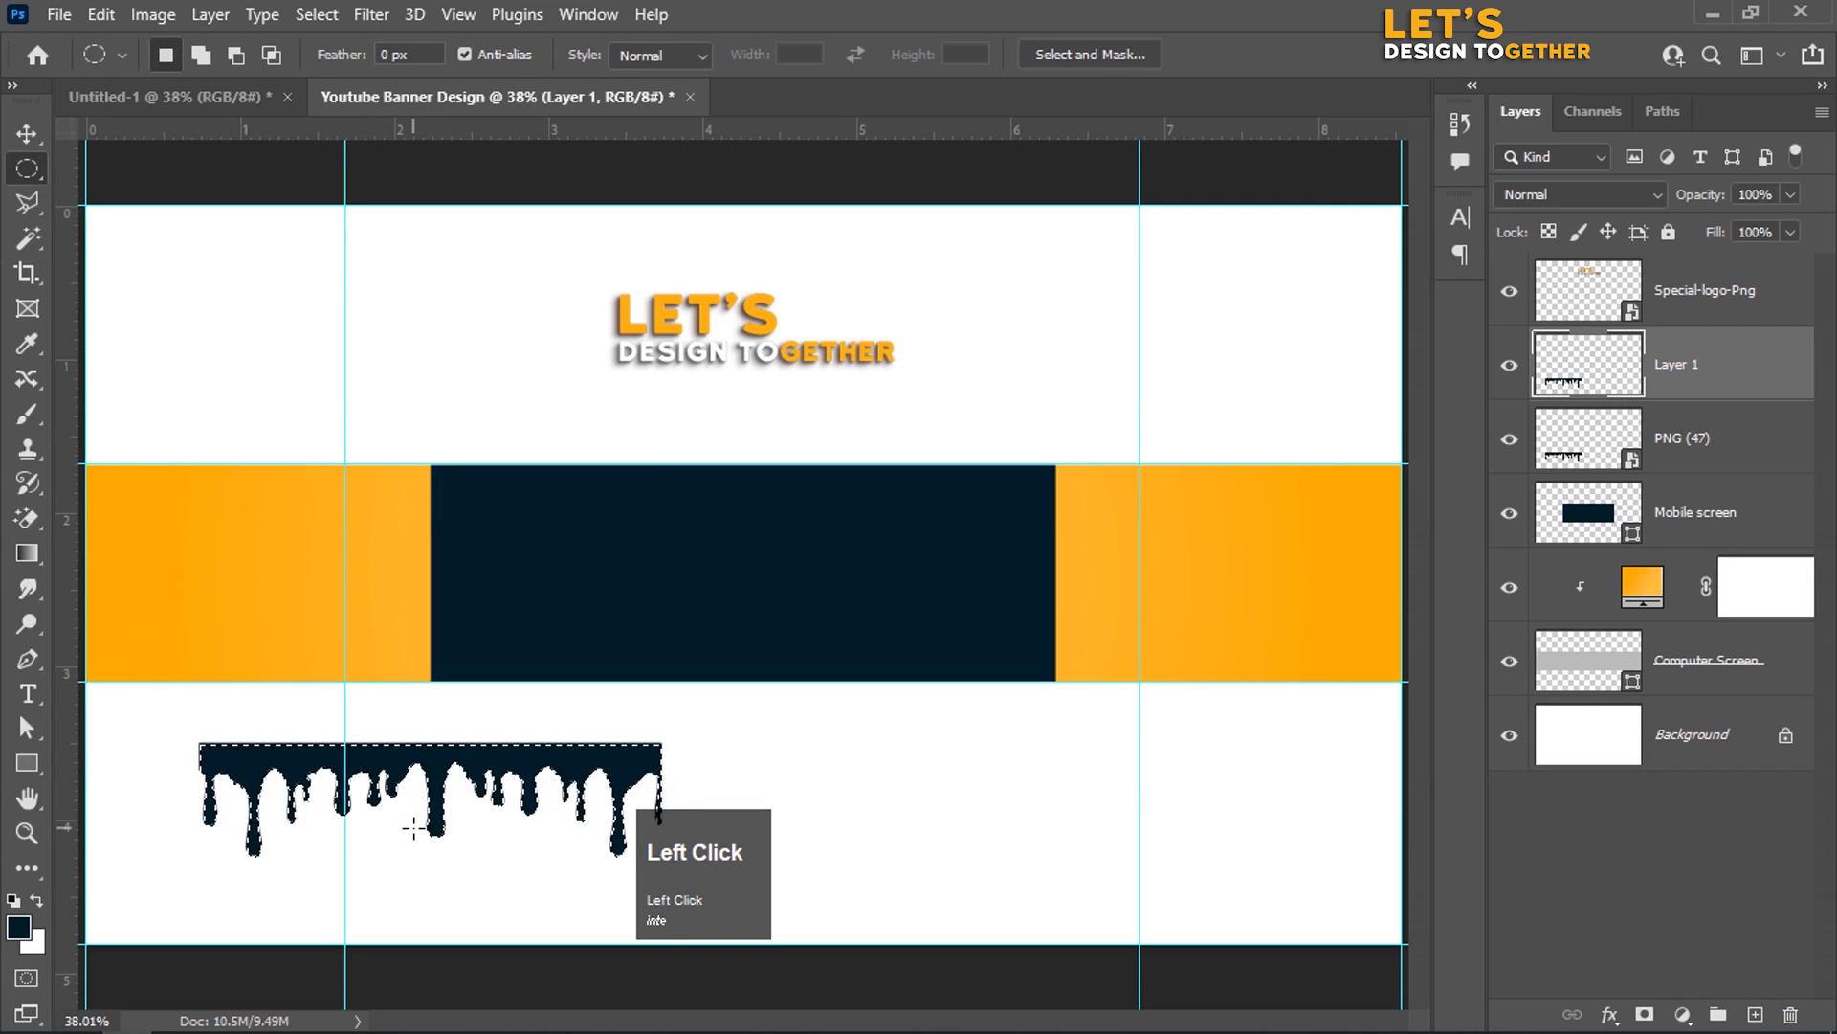
right_click(430, 758)
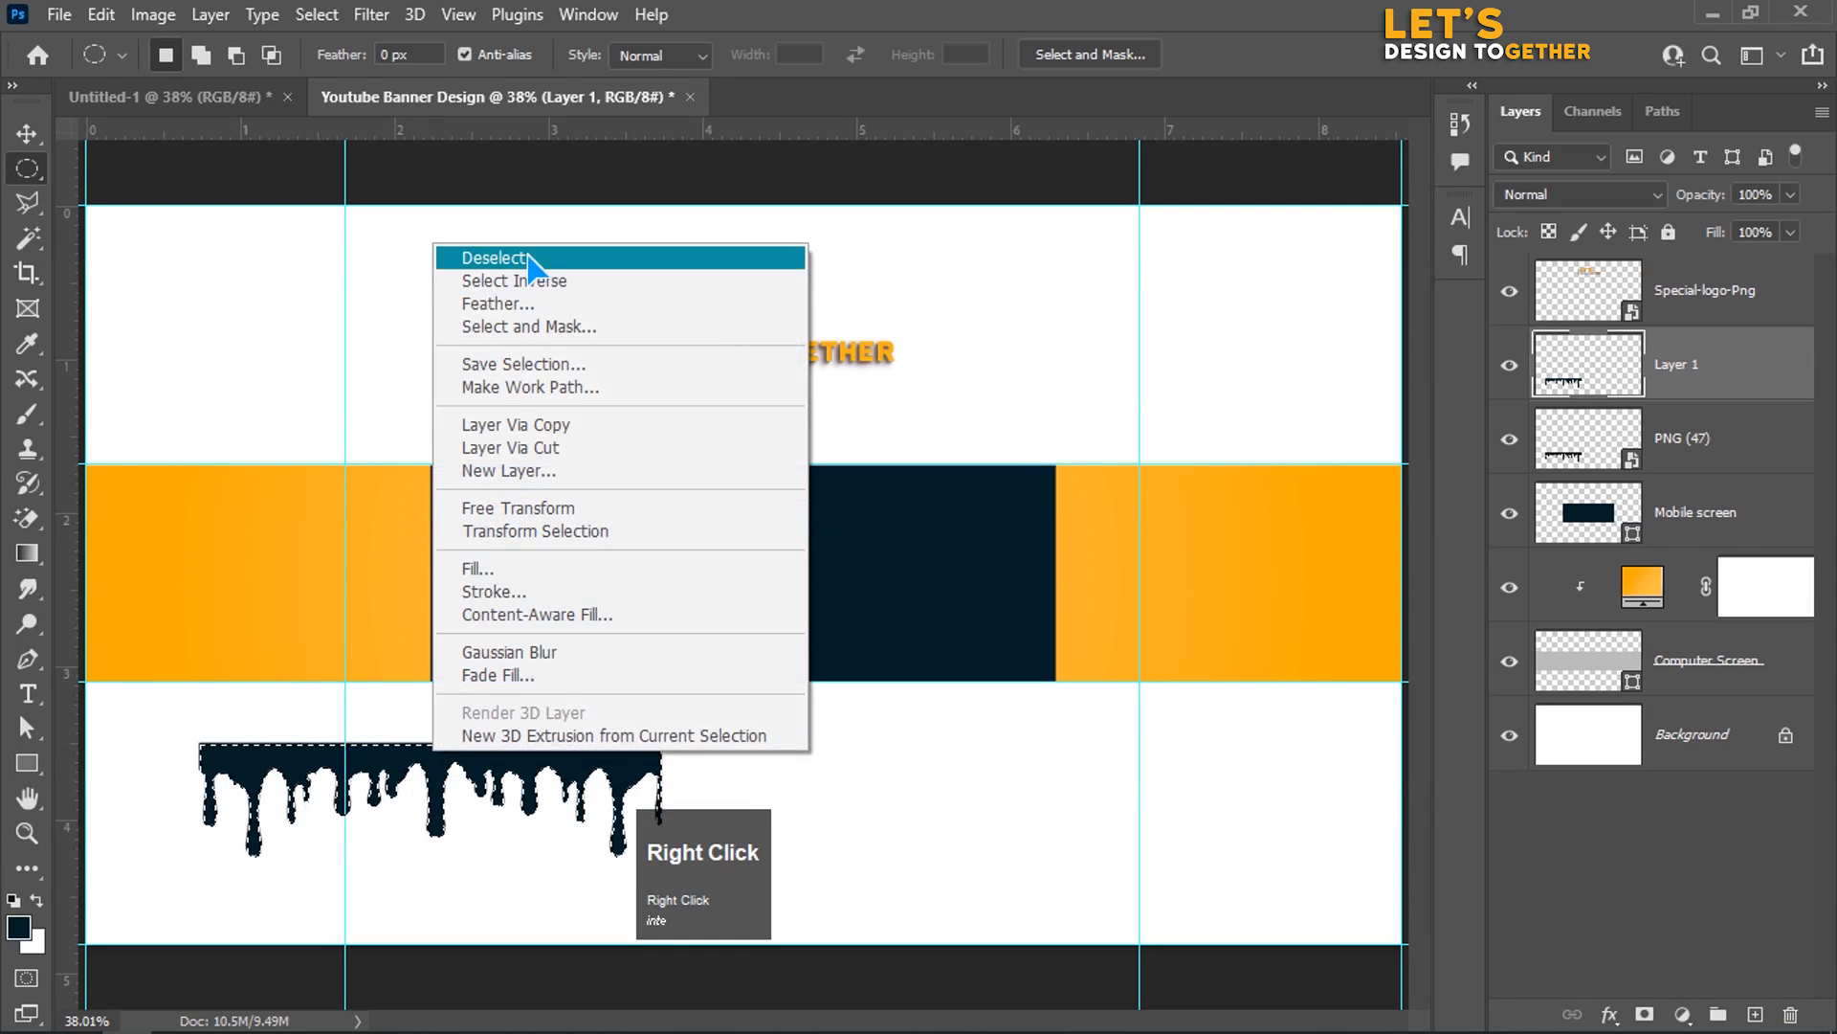
left_click(538, 260)
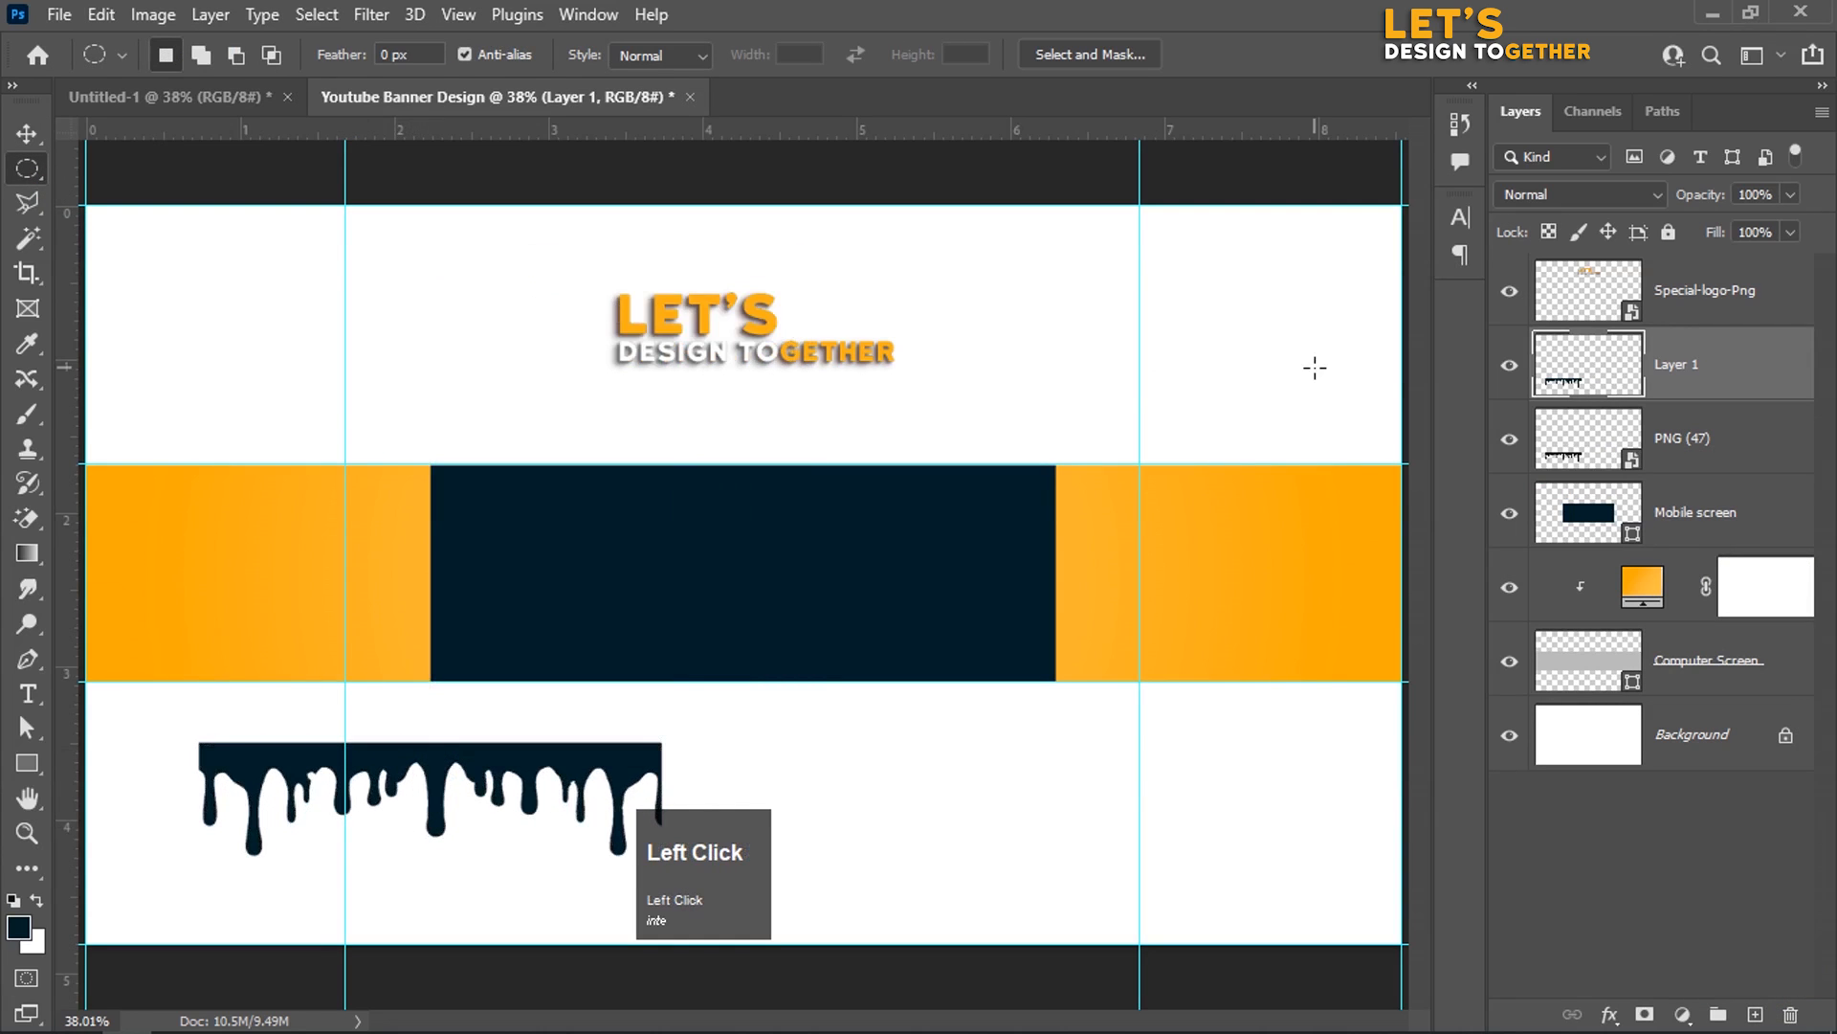
Step: Delete the original PNG (47) layer and rename the navy drip layer Vector shape
left_click(1627, 438)
left_click_drag(1803, 450, 1790, 1019)
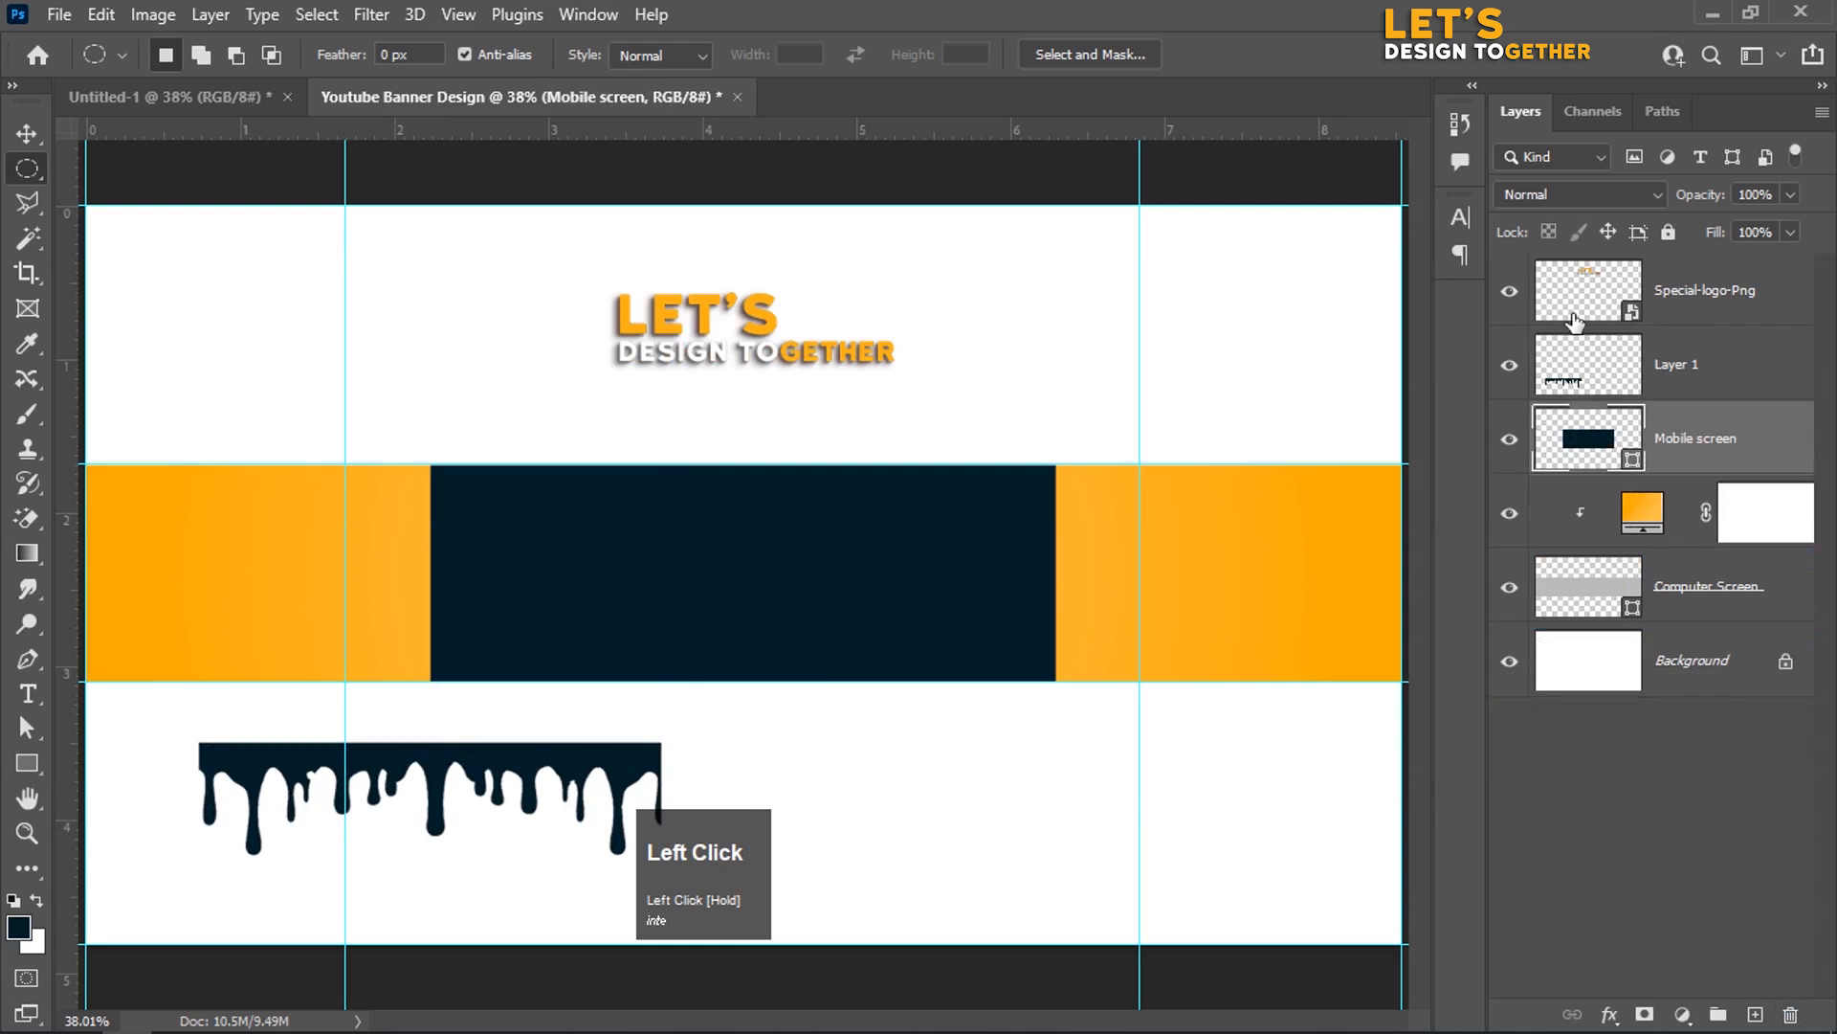
left_click(1585, 373)
double_click(1675, 367)
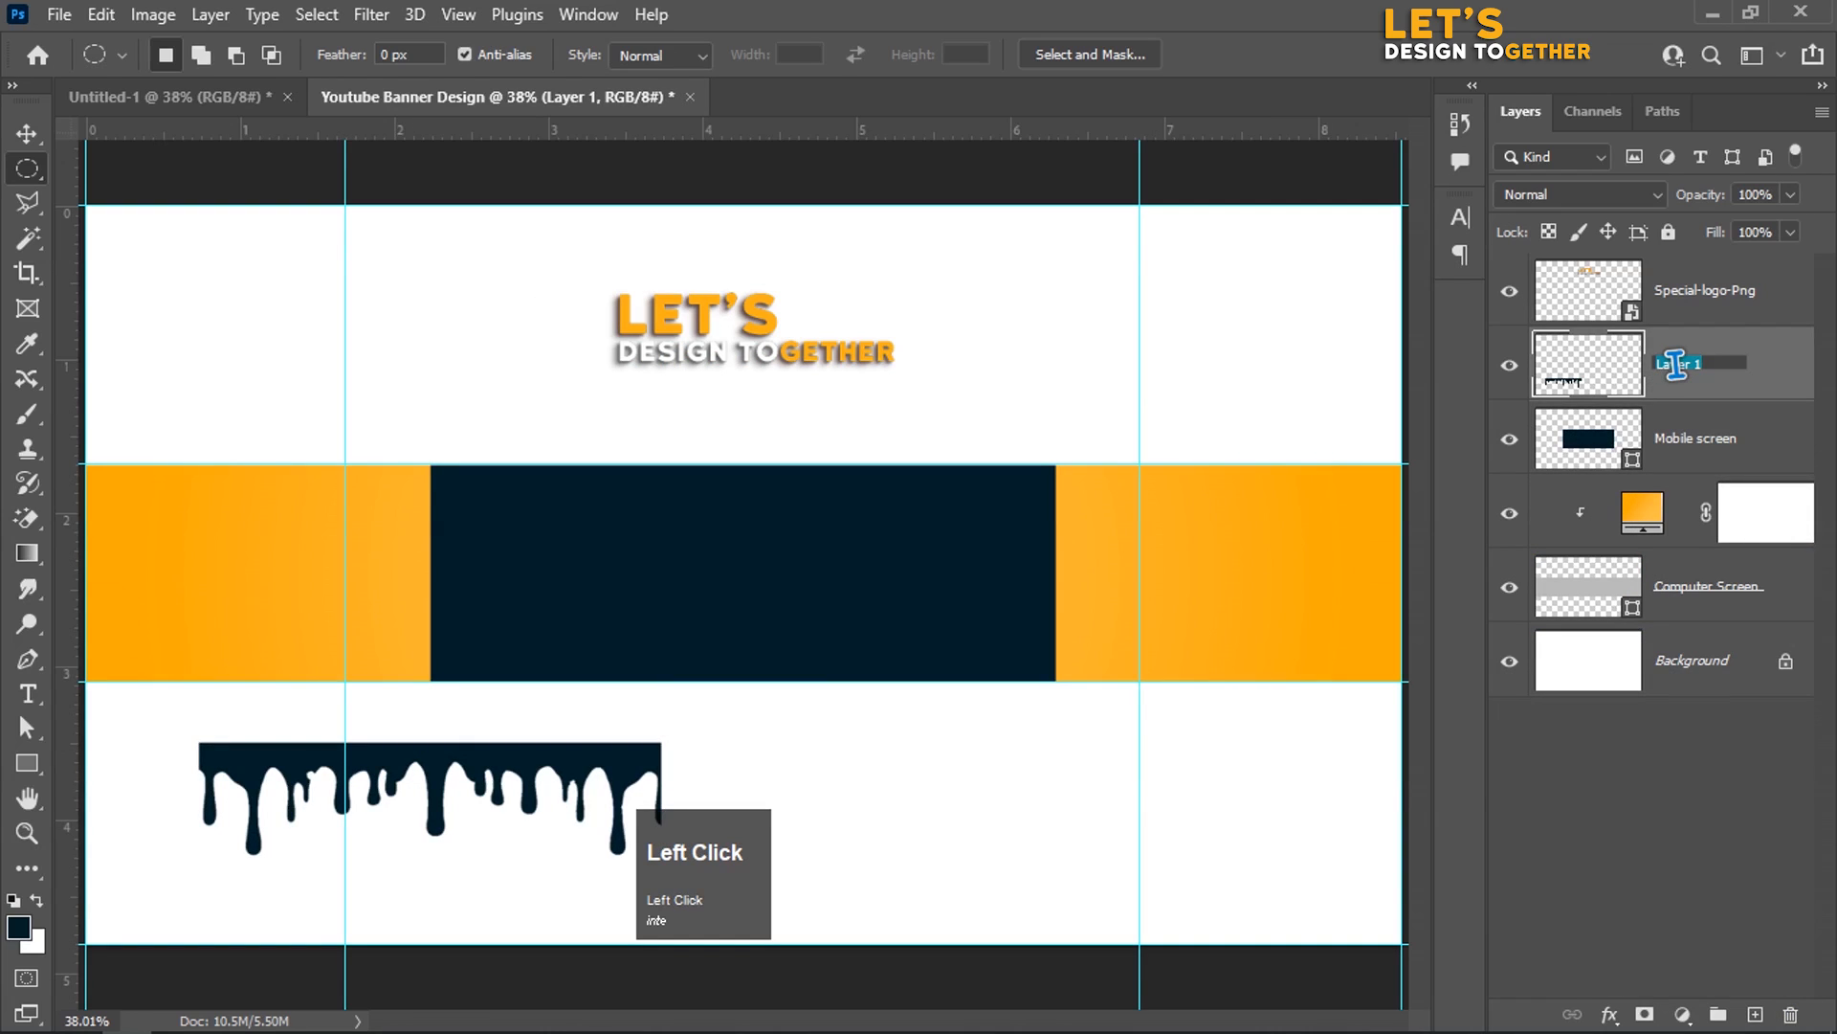
type("Ve")
type("ccto")
key("BackSpace")
key("BackSpace")
key("BackSpace")
type("tor shape")
key("Return")
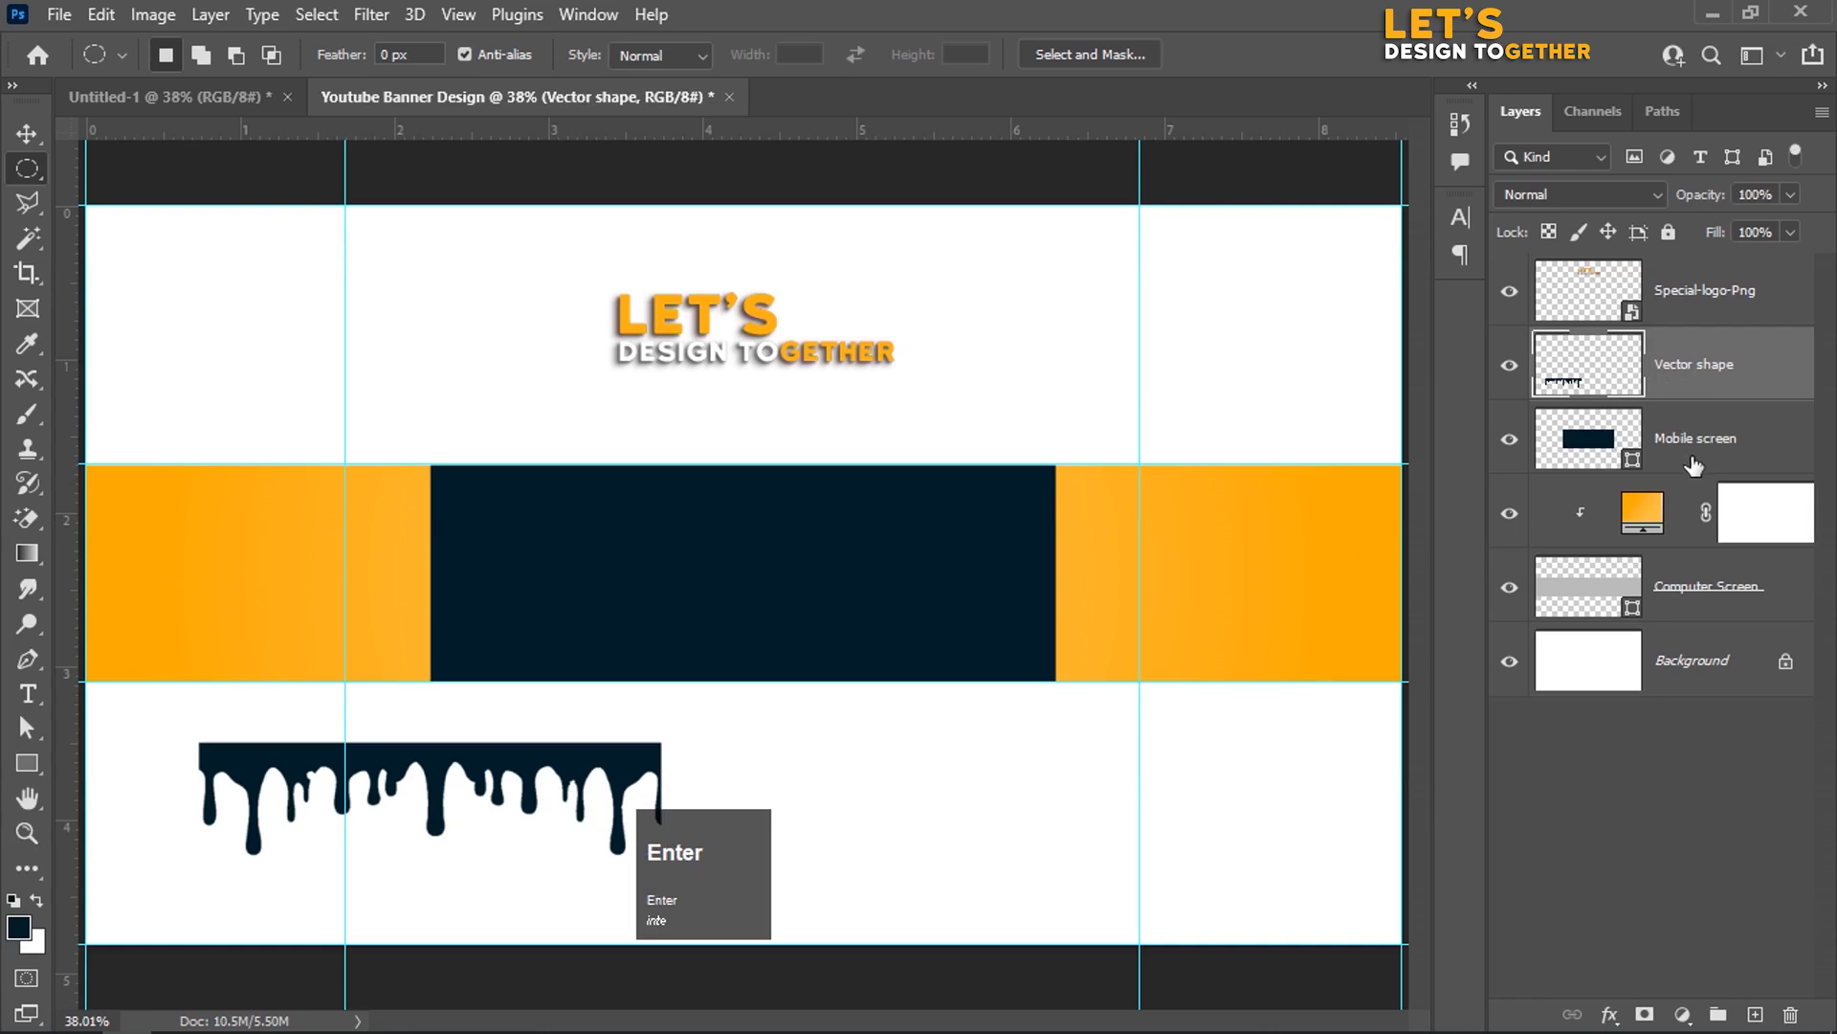
Step: Rotate the Vector shape 90° clockwise, shrink it slightly, and fit it against the navy panel's left edge with the drips pointing left
key("ctrl")
key("ctrl+t")
left_click_drag(685, 731, 460, 958)
left_click_drag(463, 883, 424, 633)
left_click_drag(445, 325, 422, 426)
left_click_drag(418, 605, 430, 569)
key("Return")
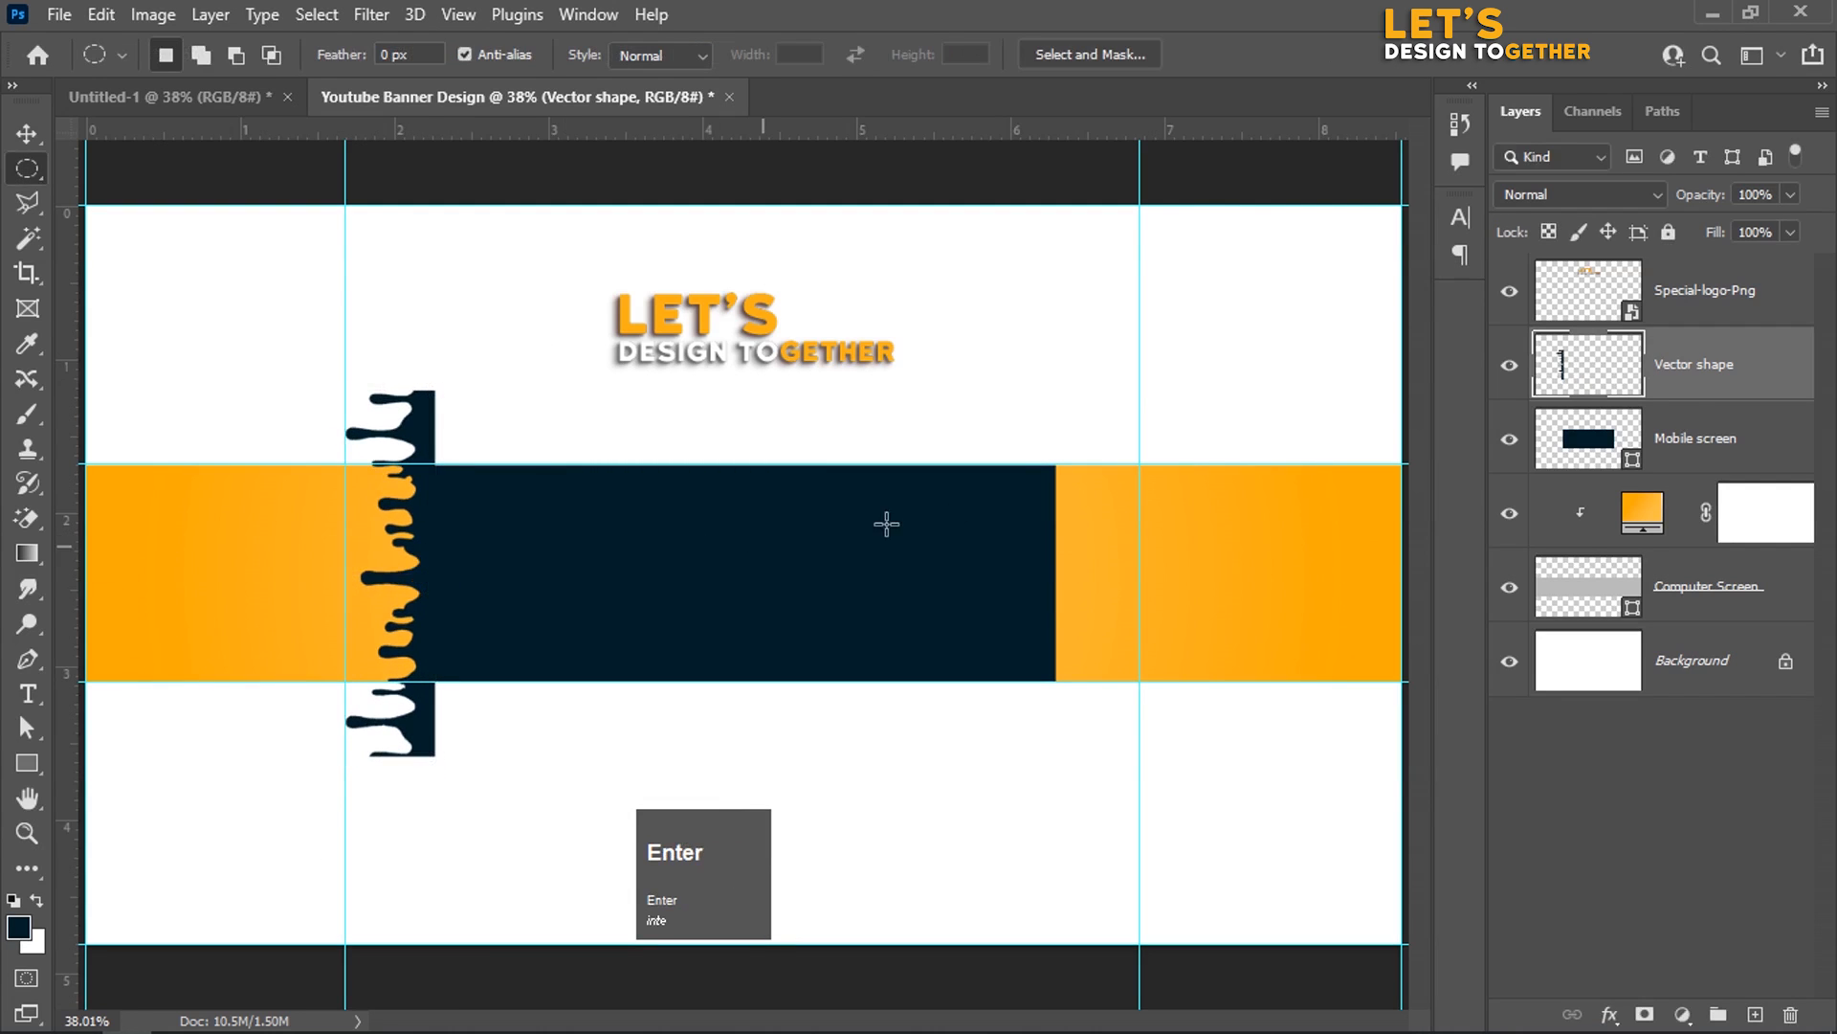
Step: Duplicate the Vector shape layer, flip the copy horizontally, and move it straight across to the navy panel's right edge
left_click_drag(1744, 379, 1756, 1014)
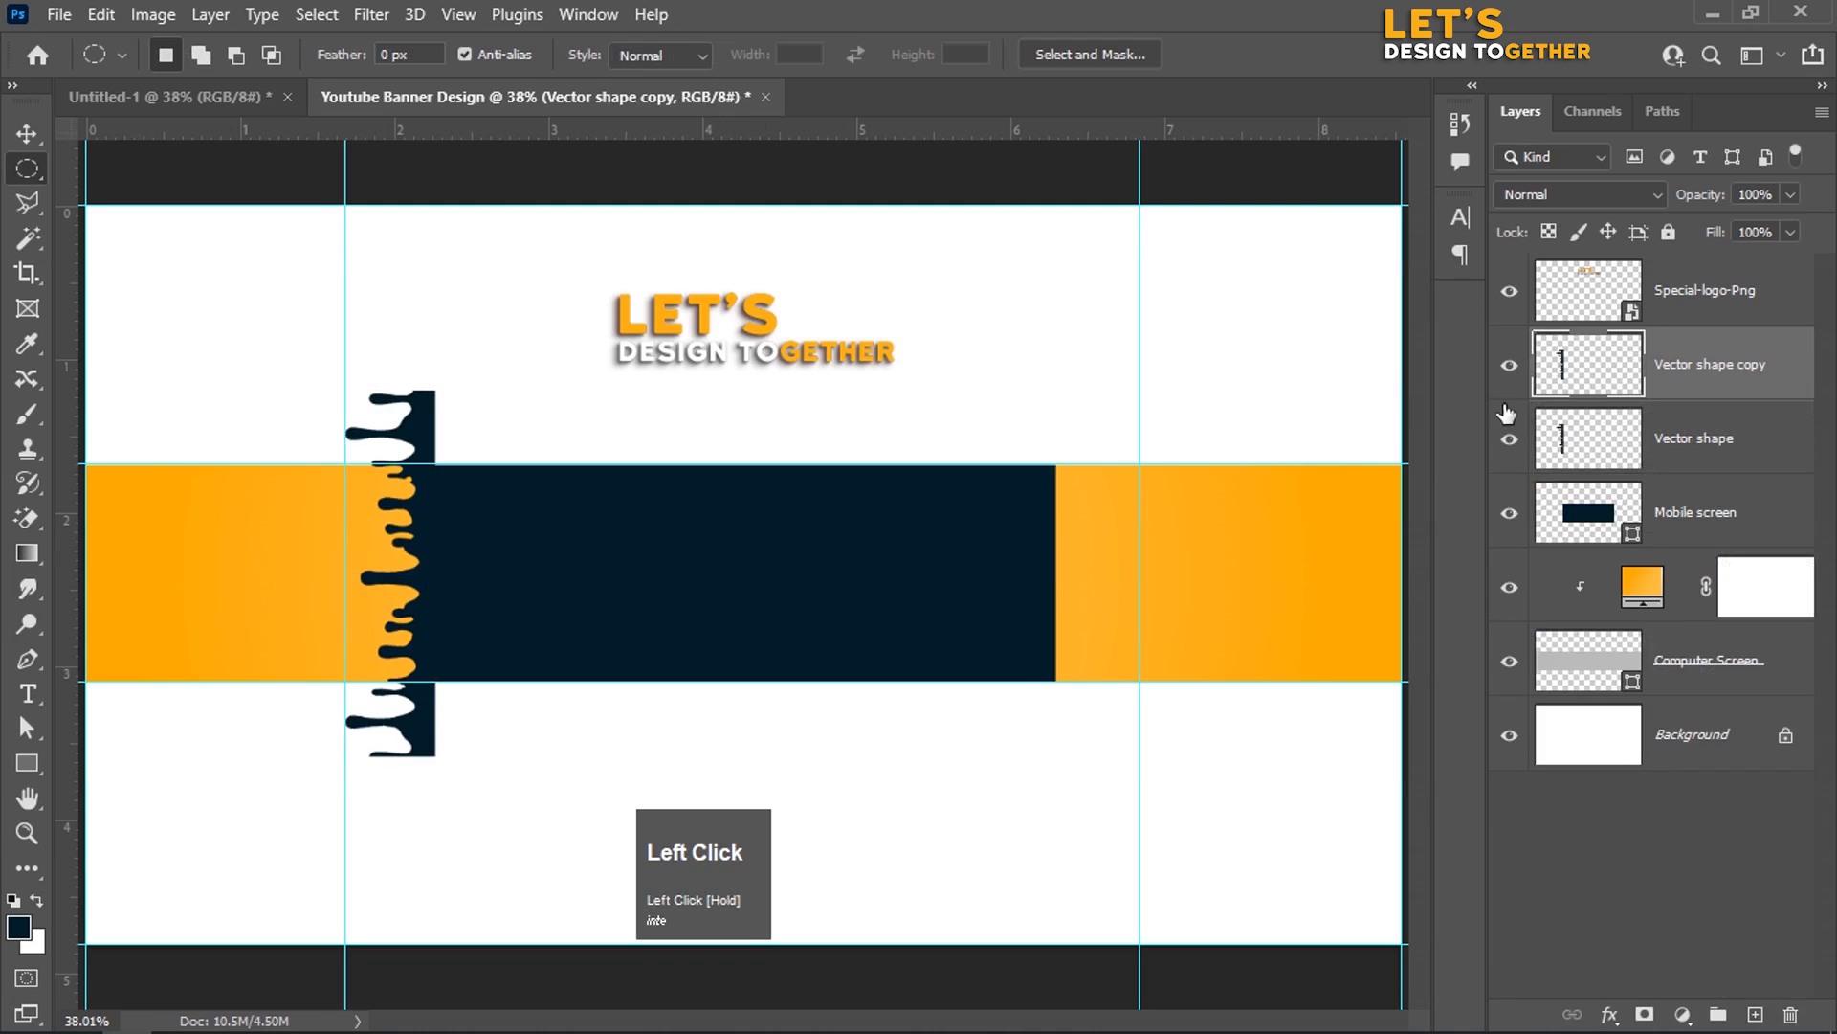
key("ctrl+t")
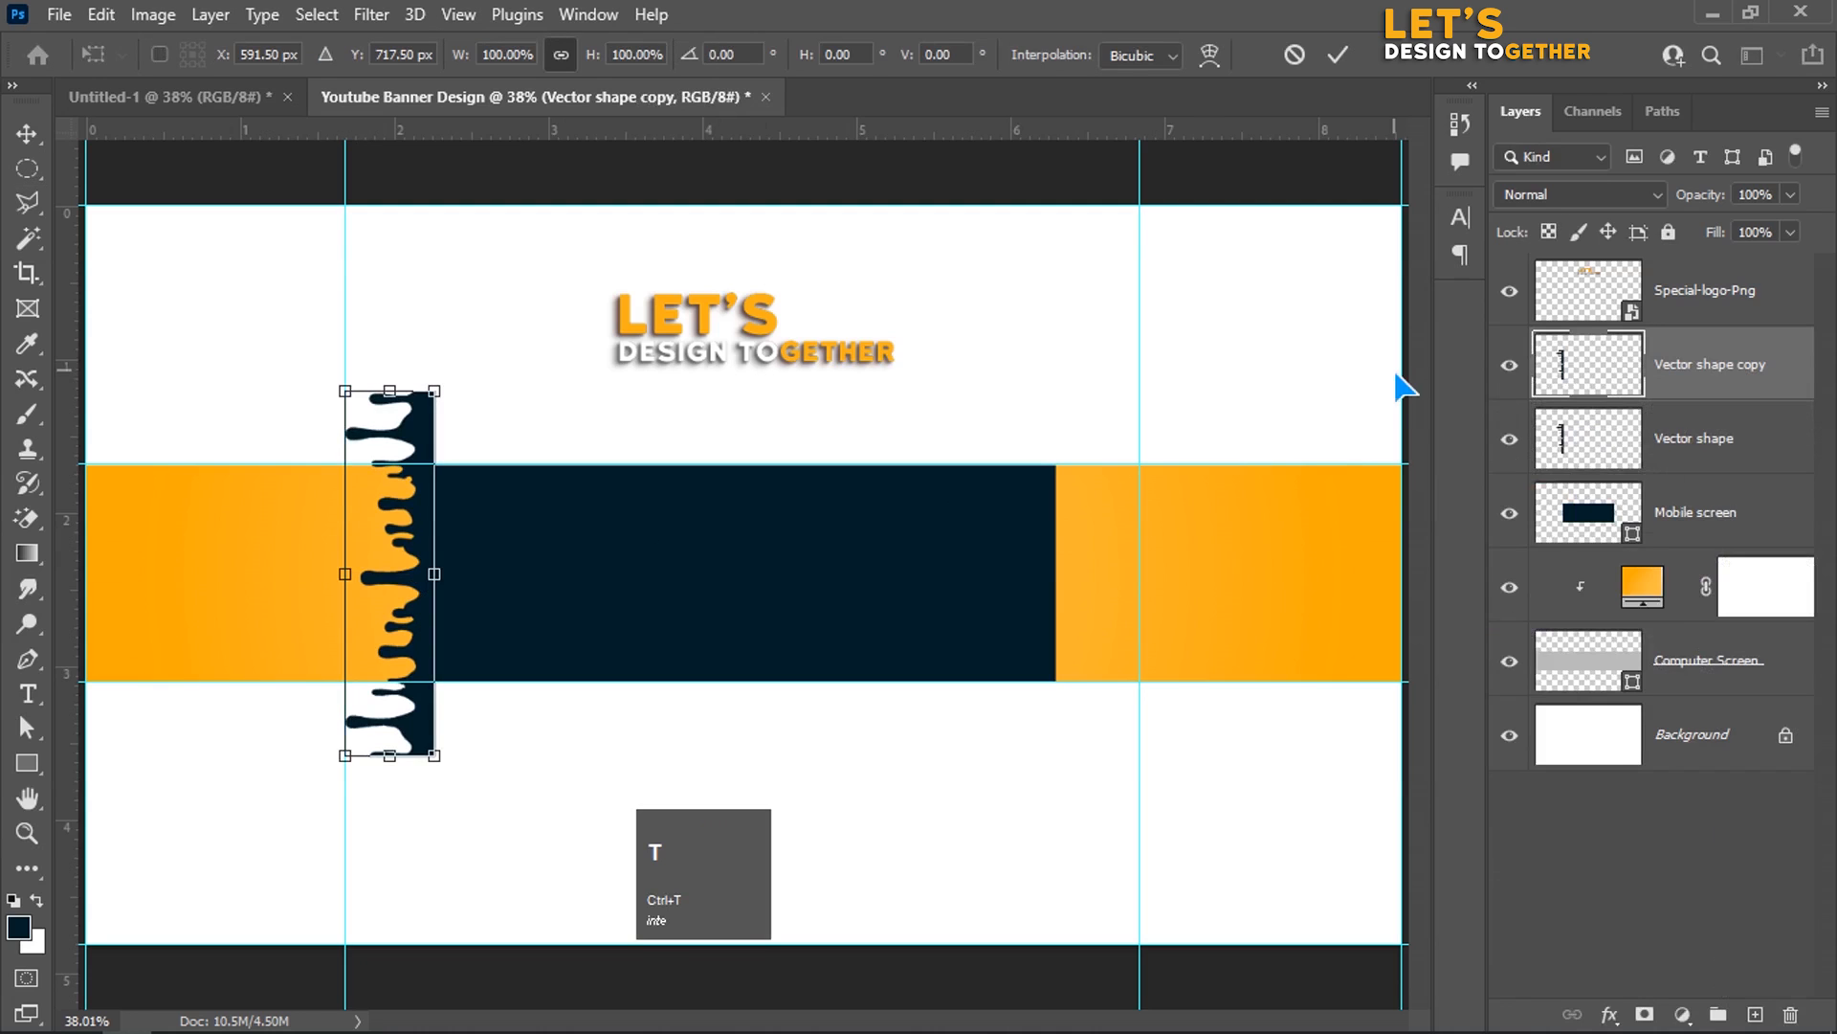
right_click(421, 641)
left_click(483, 600)
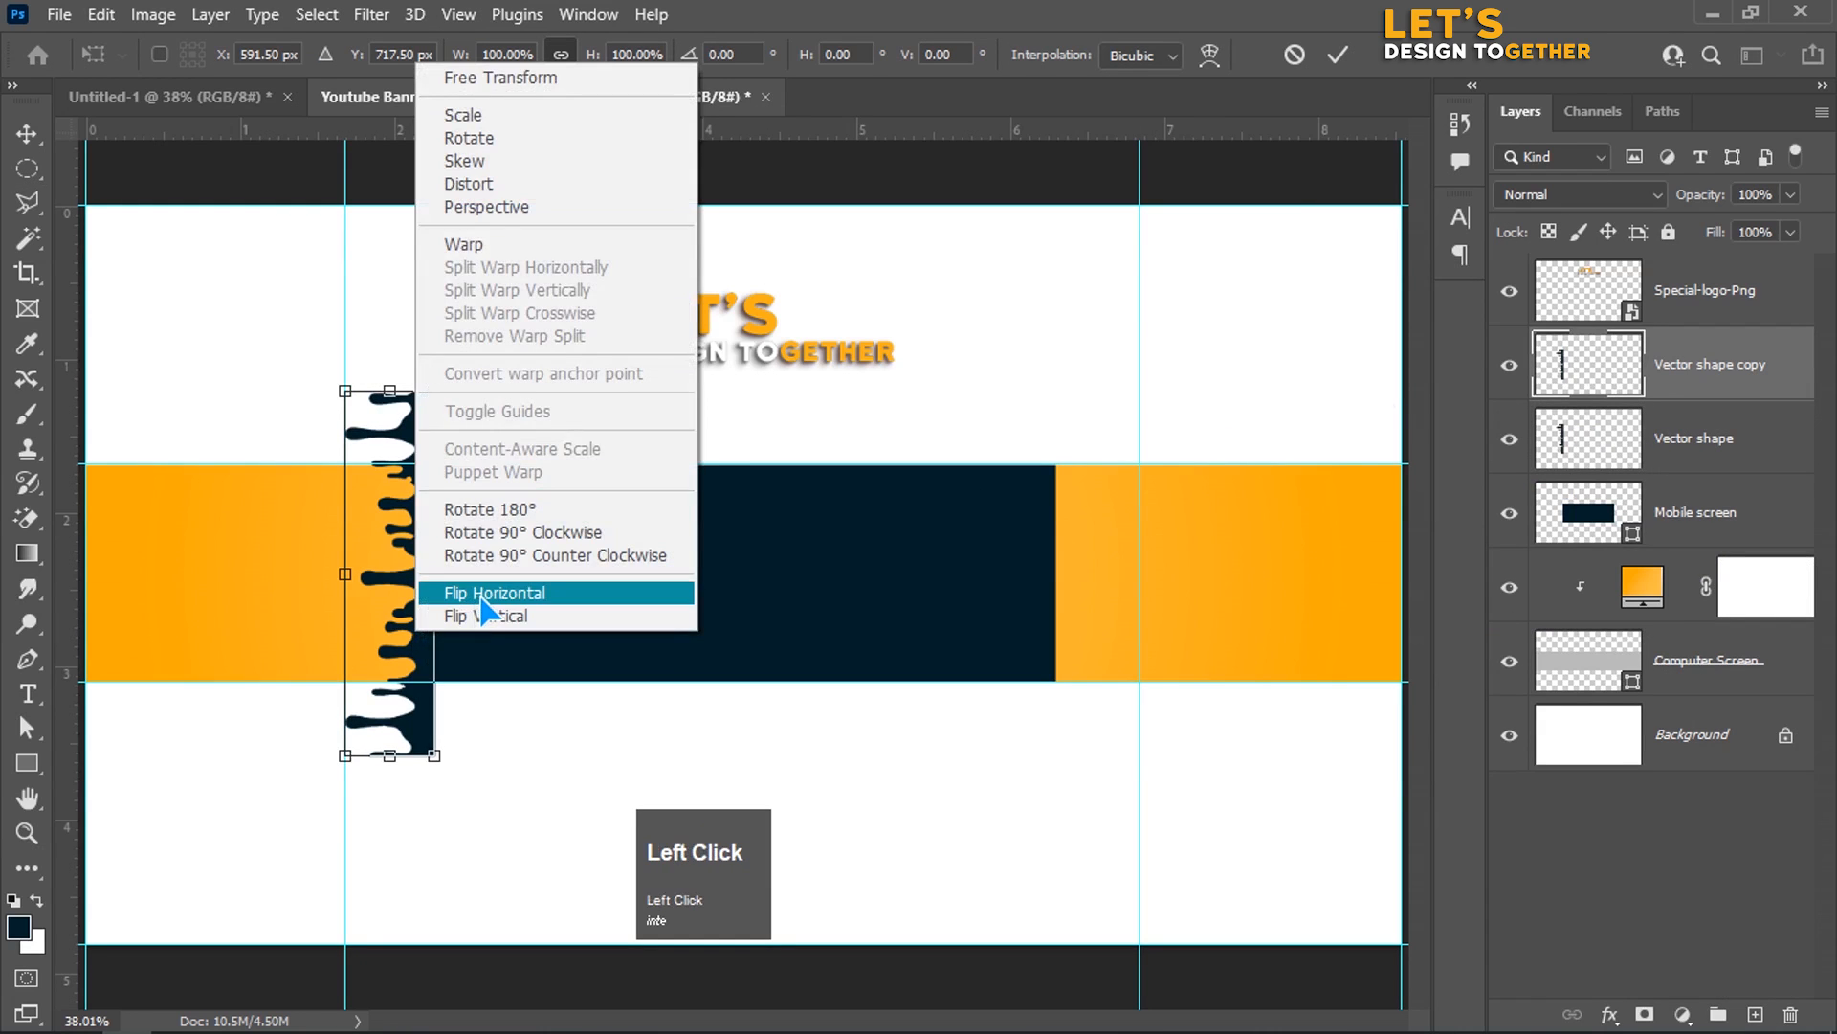
left_click_drag(364, 658, 1068, 659)
key("Return")
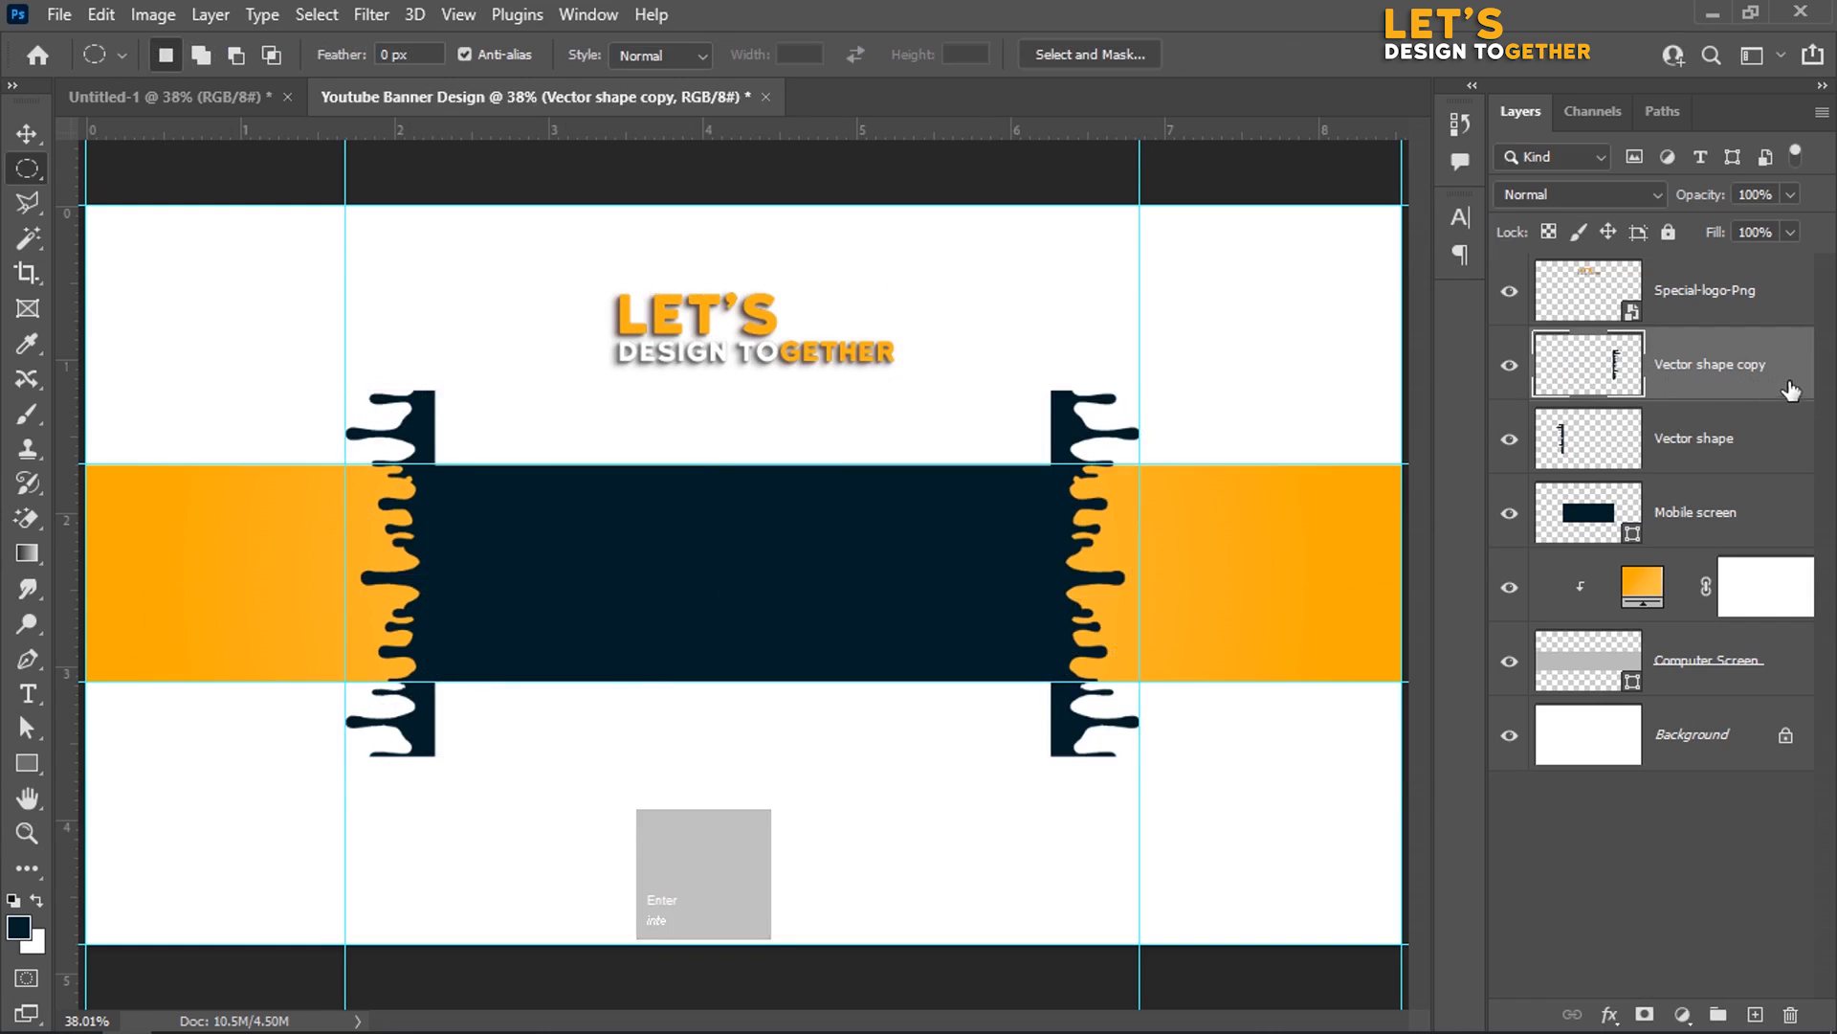
Step: Duplicate the flipped drip shape and move the copy horizontally to the banner's left end, nudging it slightly past the edge
left_click_drag(1792, 382, 1755, 1013)
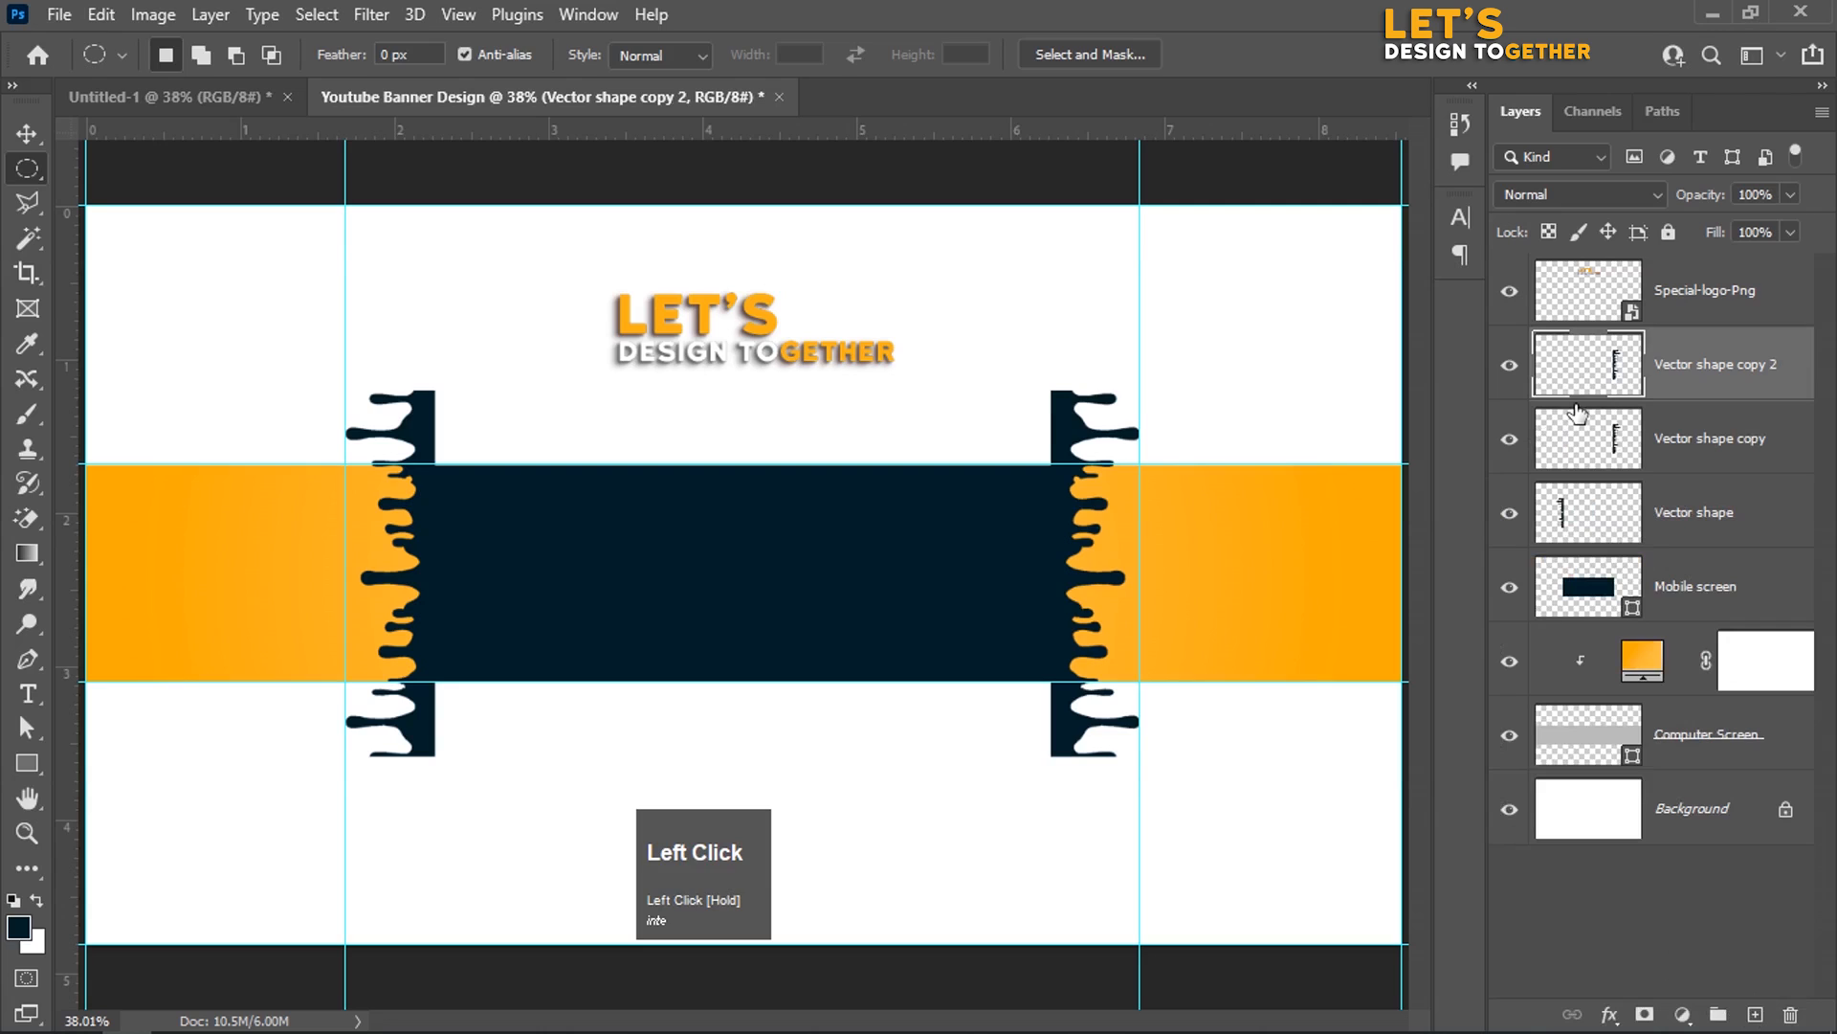
key("ctrl+t")
left_click_drag(1083, 635, 103, 677)
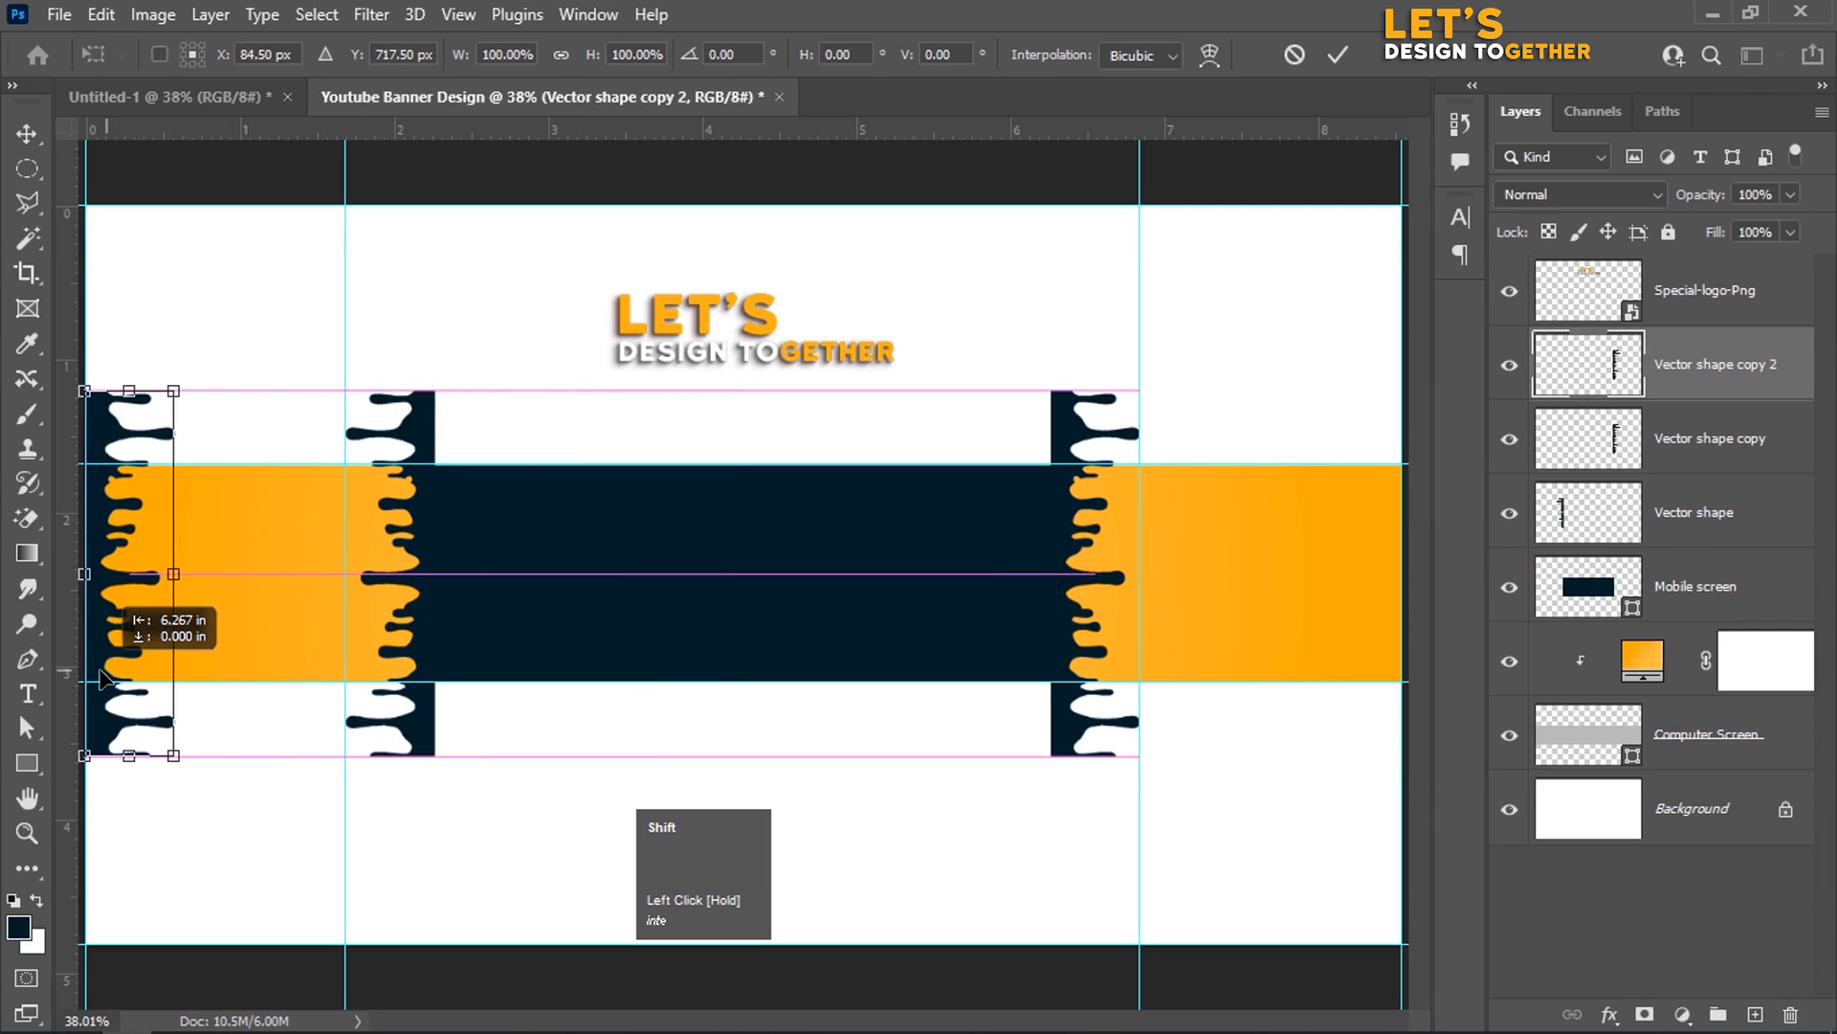
left_click_drag(99, 678, 100, 678)
key("Left")
key("Left")
key("Left")
key("Left")
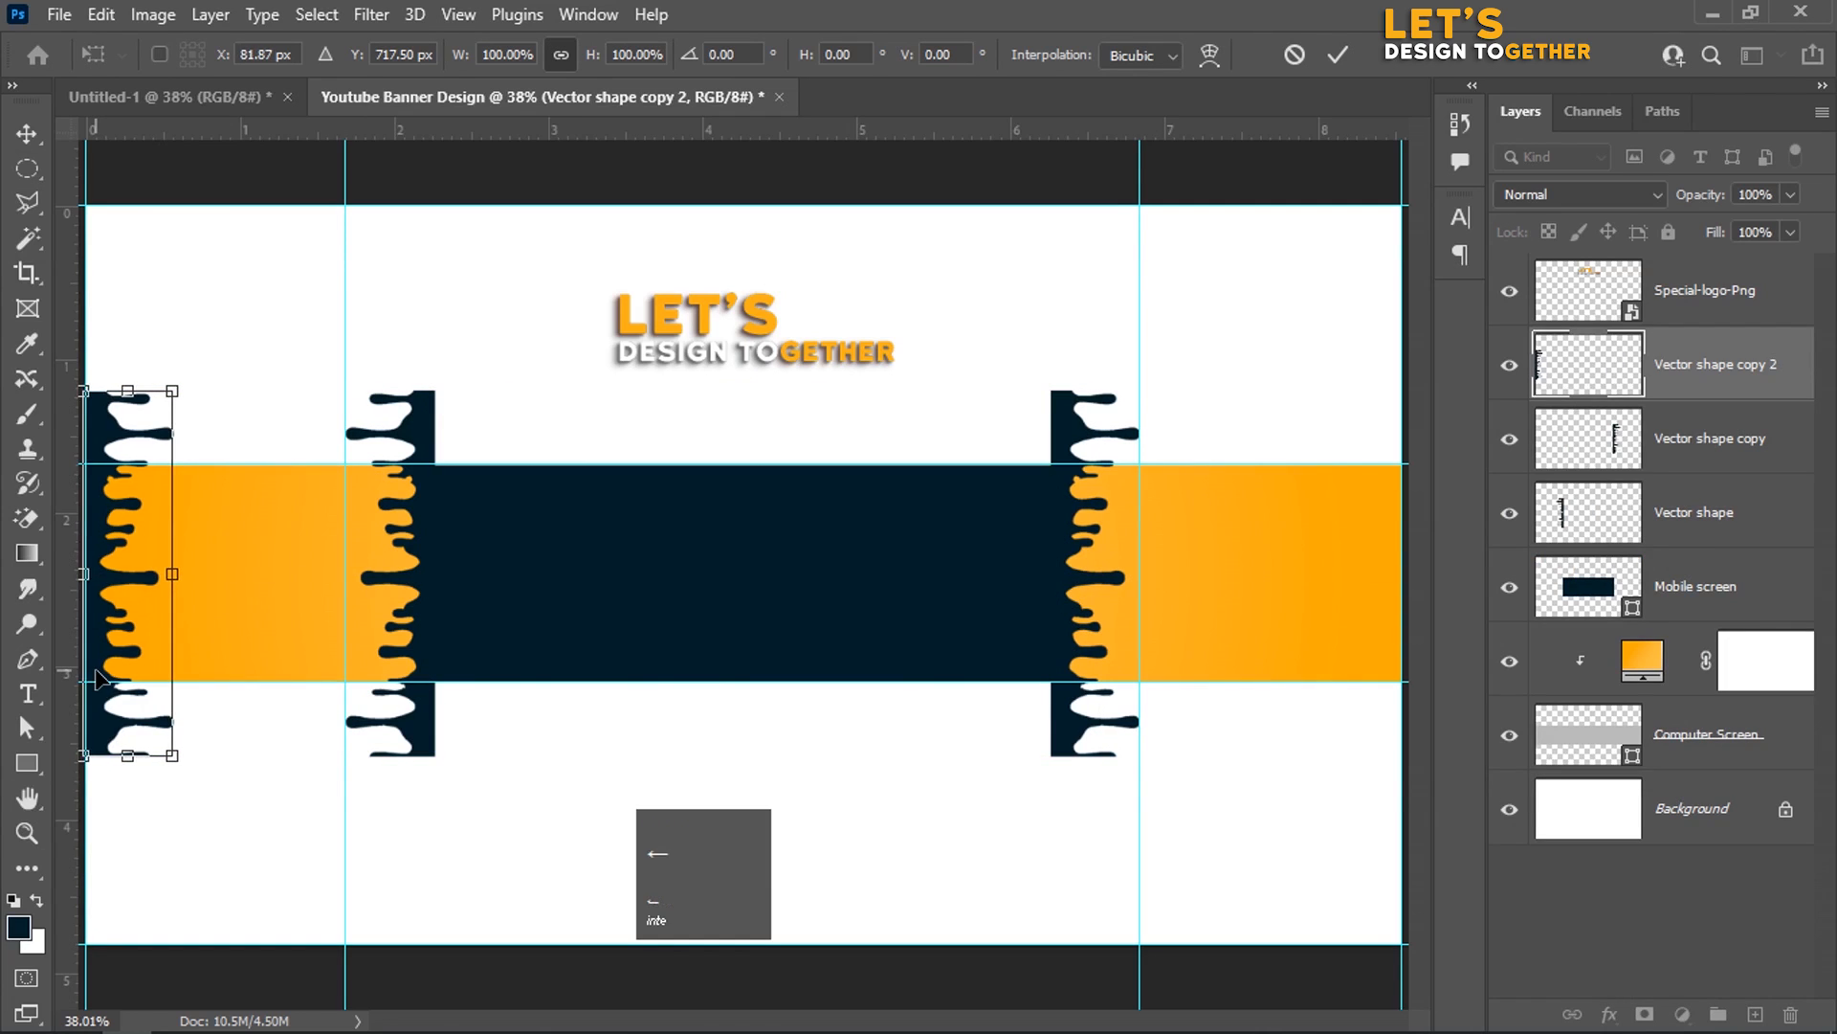
key("Return")
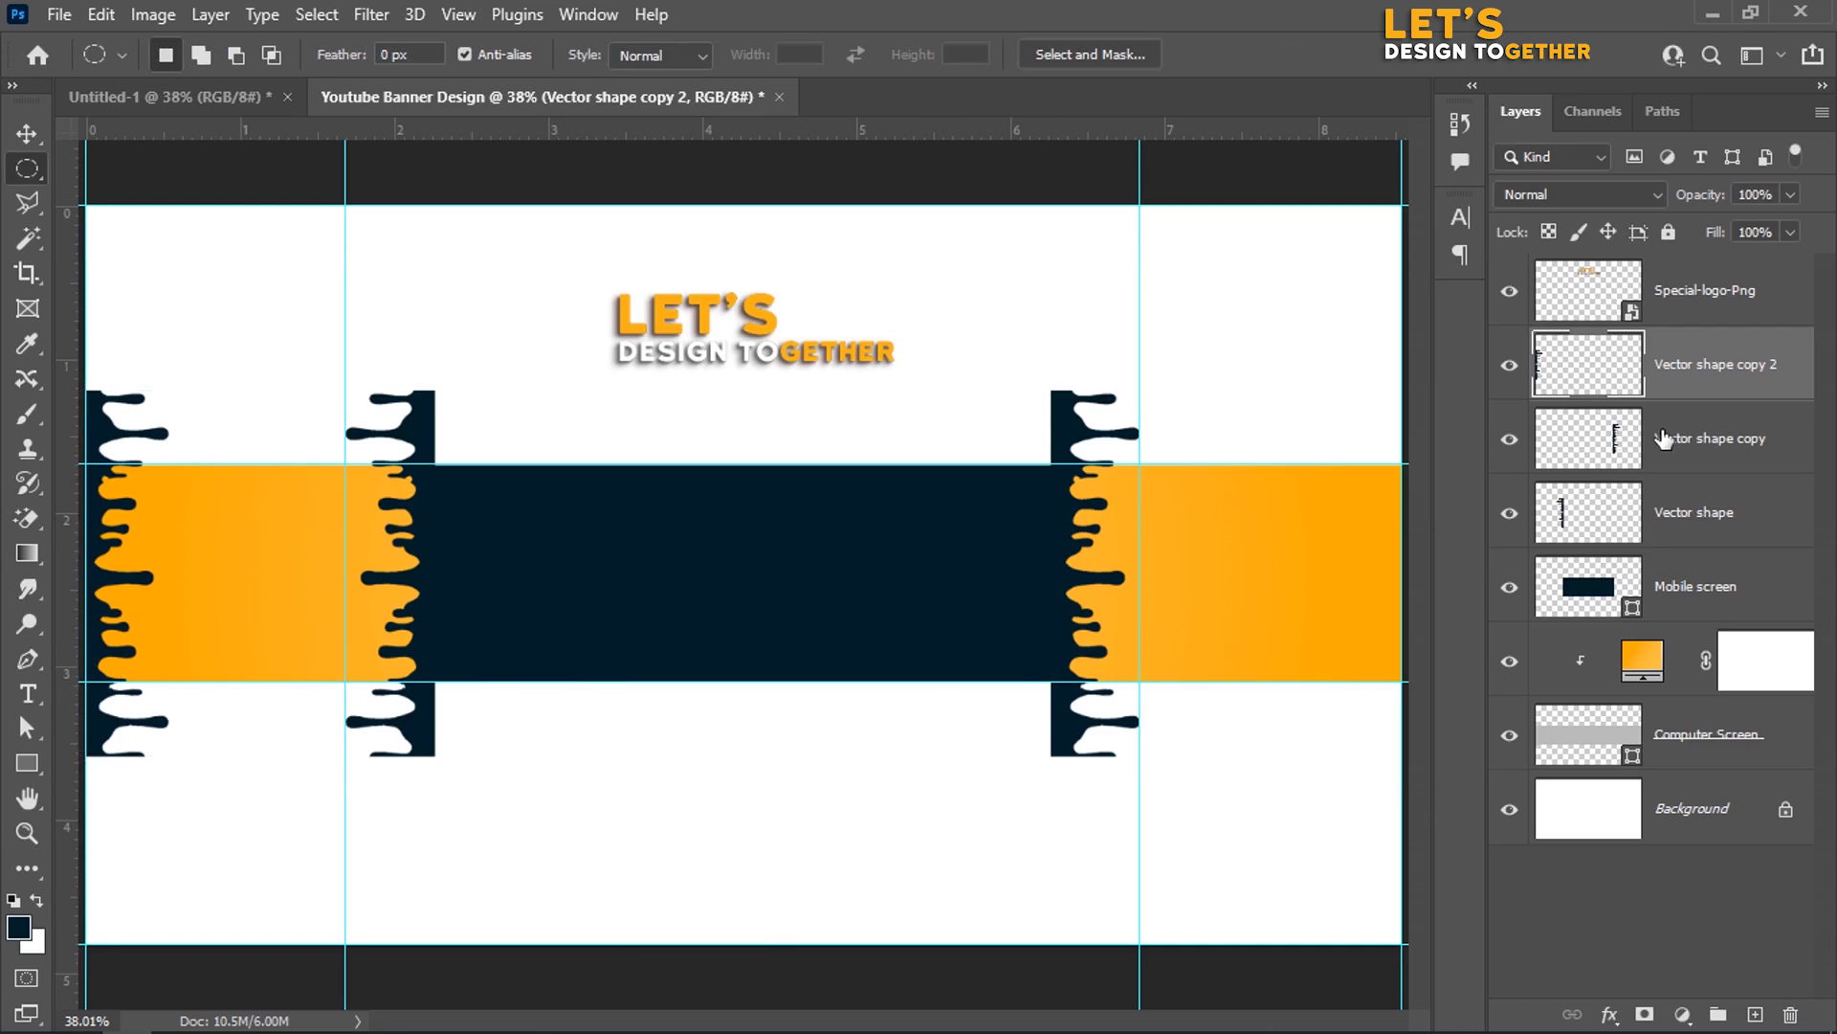
Step: Duplicate the original Vector shape layer and move the copy horizontally to the banner's right end
left_click(1591, 514)
left_click_drag(1591, 513, 1756, 1011)
key("ctrl+t")
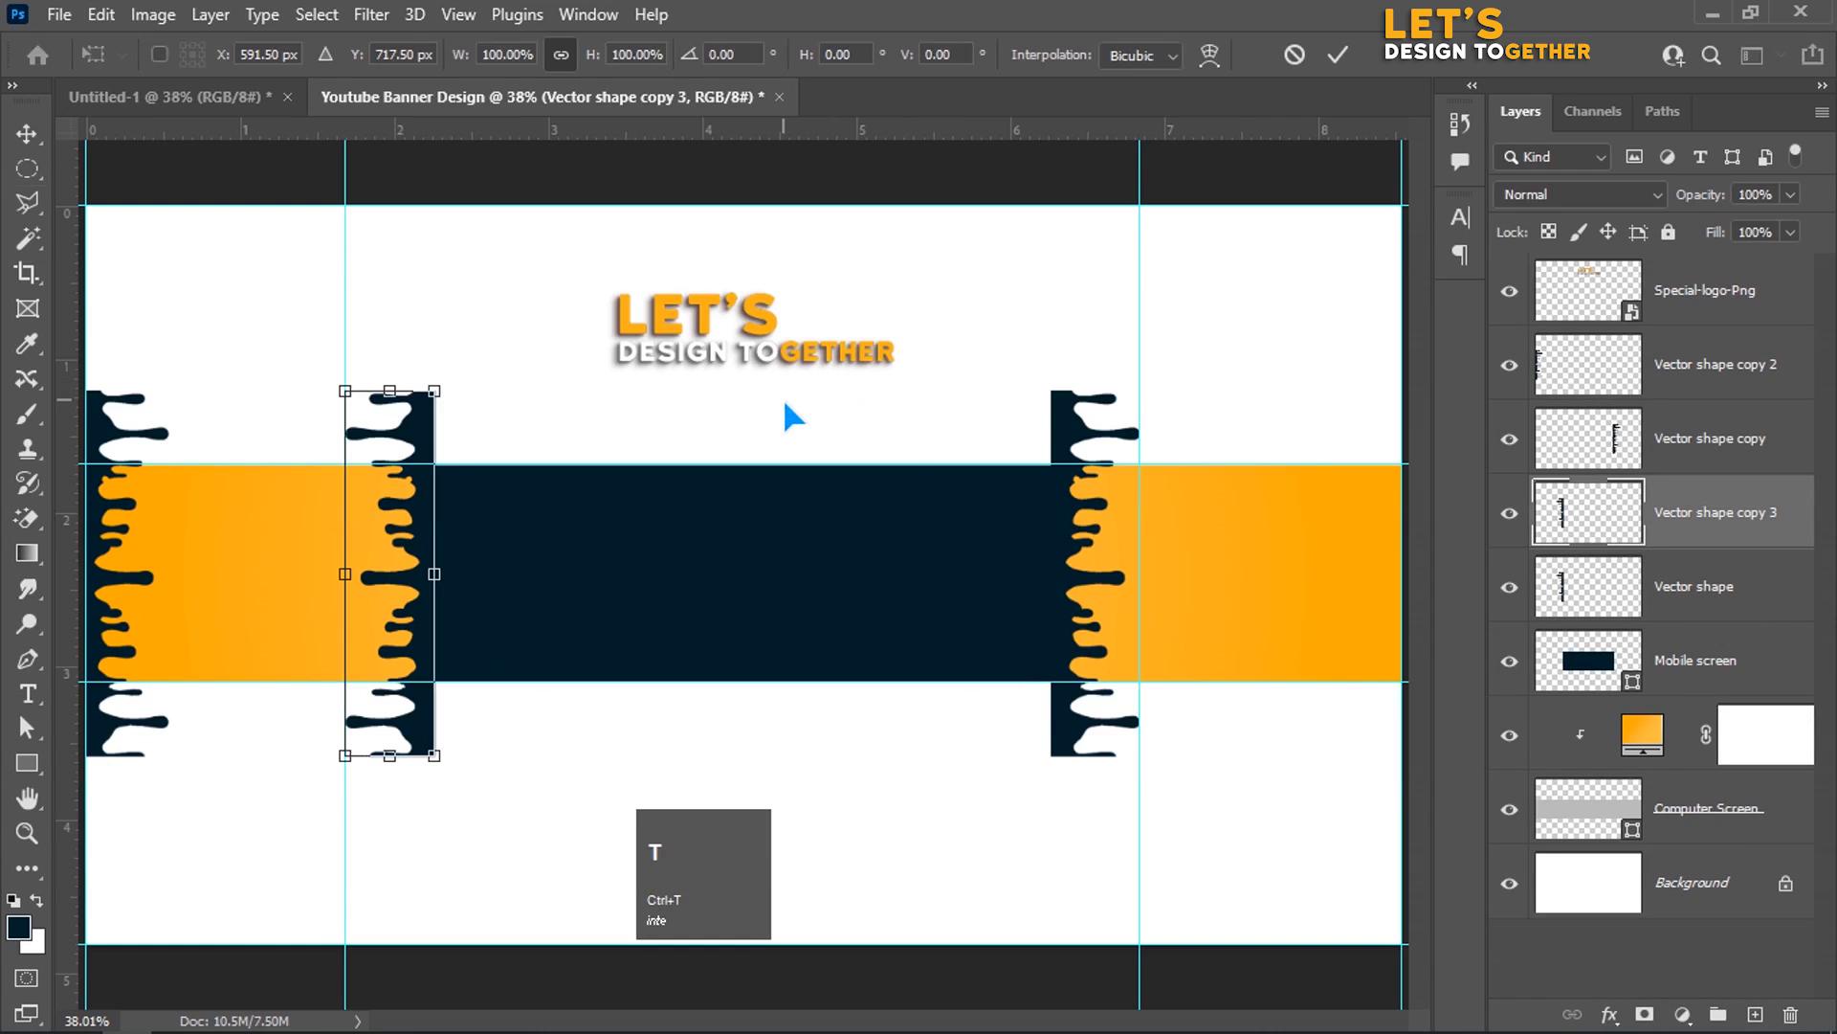
left_click_drag(429, 534, 1399, 580)
key("Return")
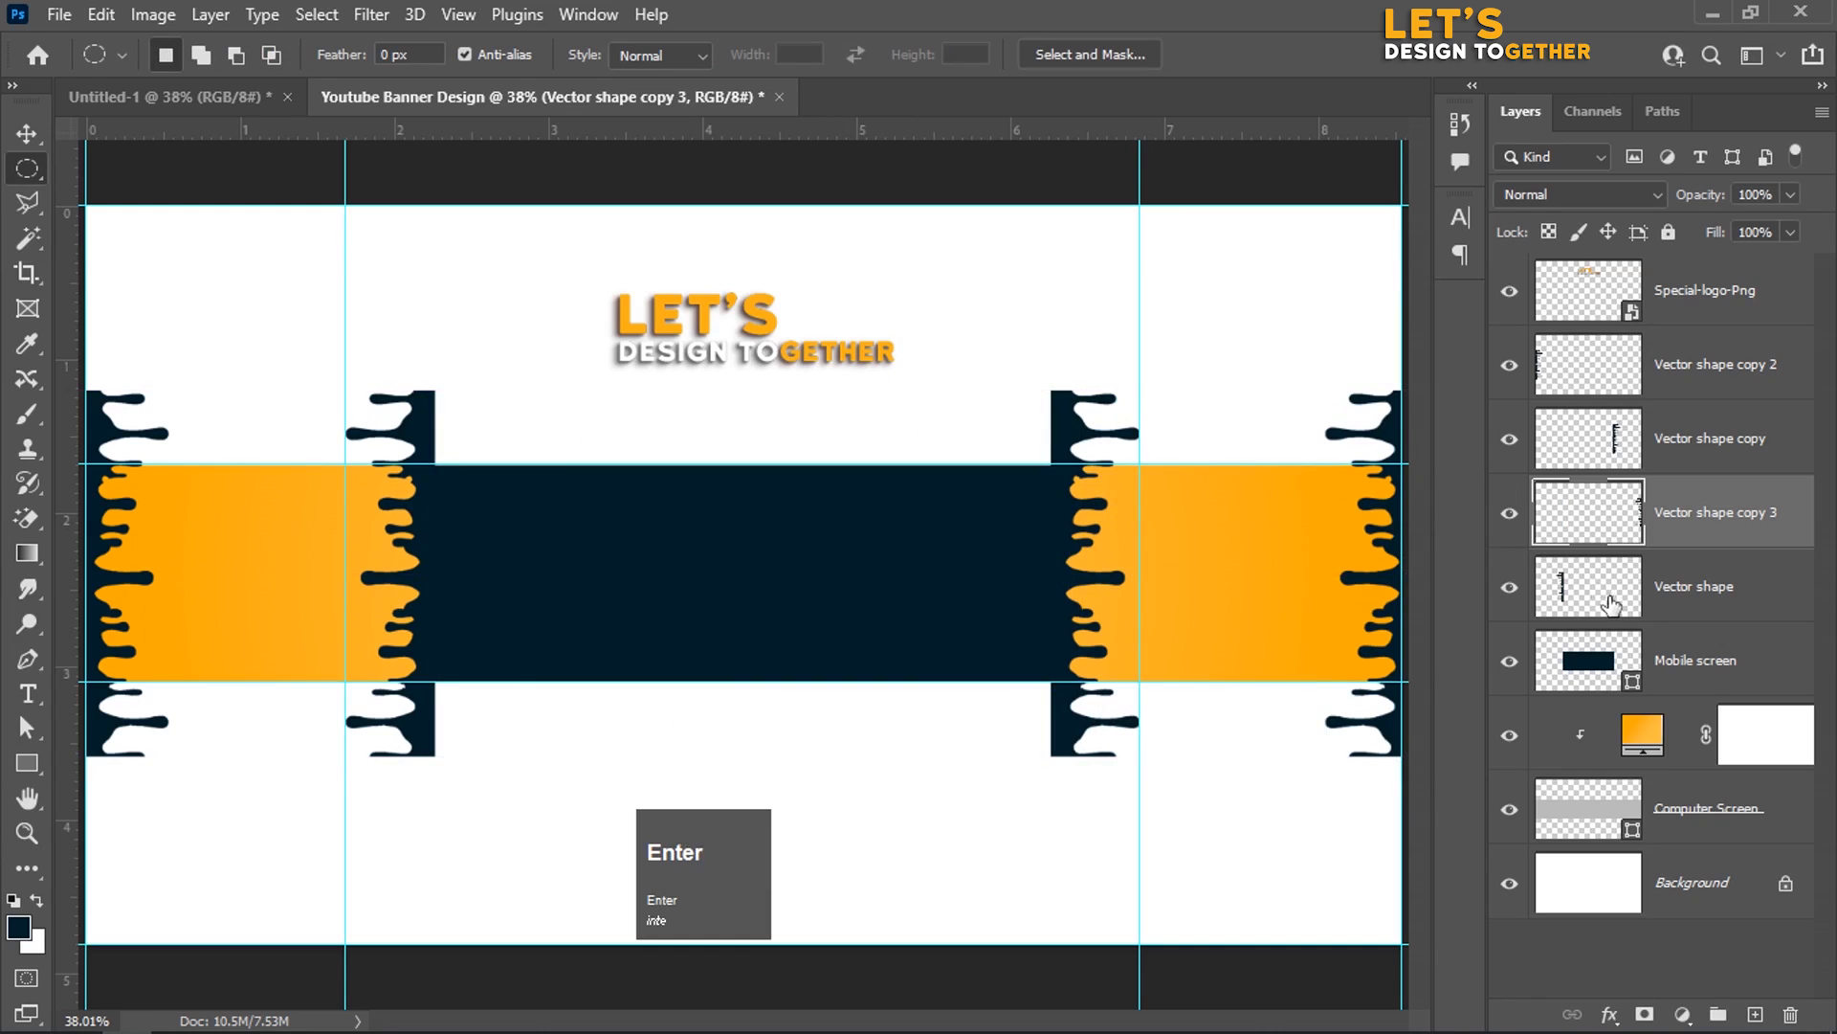
Step: Merge the four Vector shape layers into one layer and rename it All Vector Shapes
left_click(1603, 359)
left_click(1772, 596, "shift")
right_click(1773, 595)
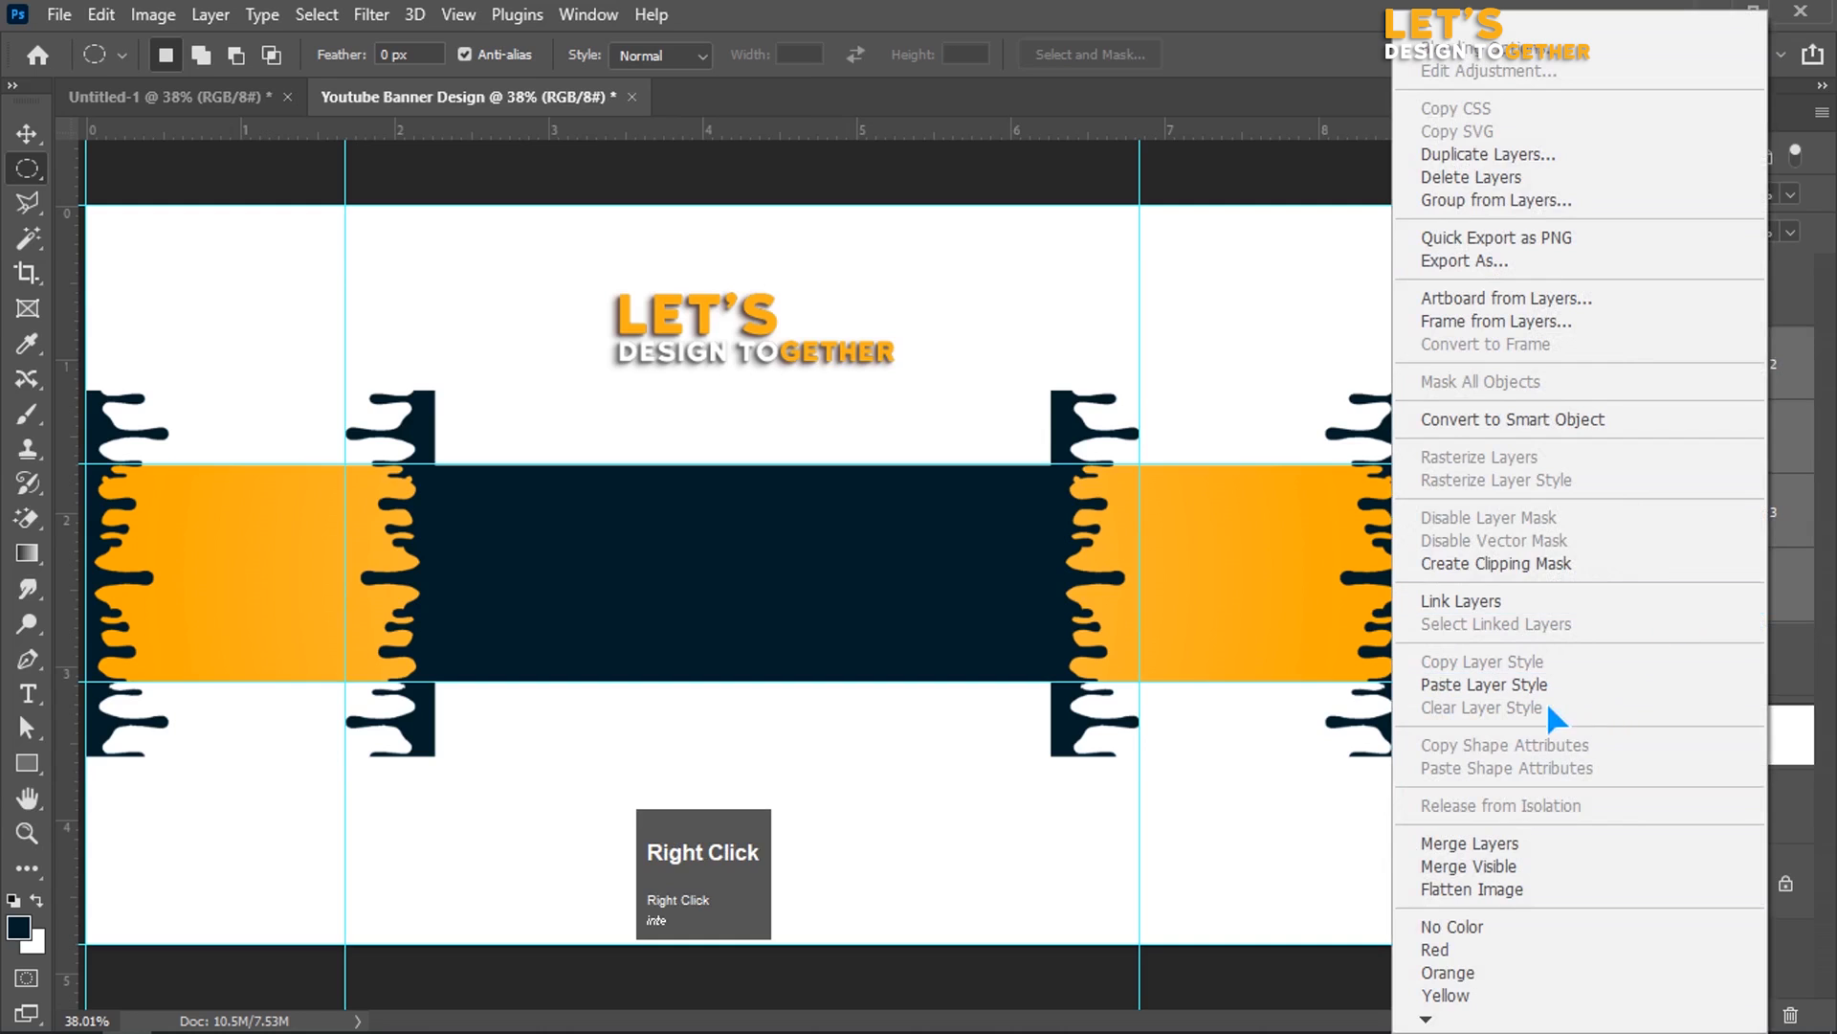
left_click(1515, 847)
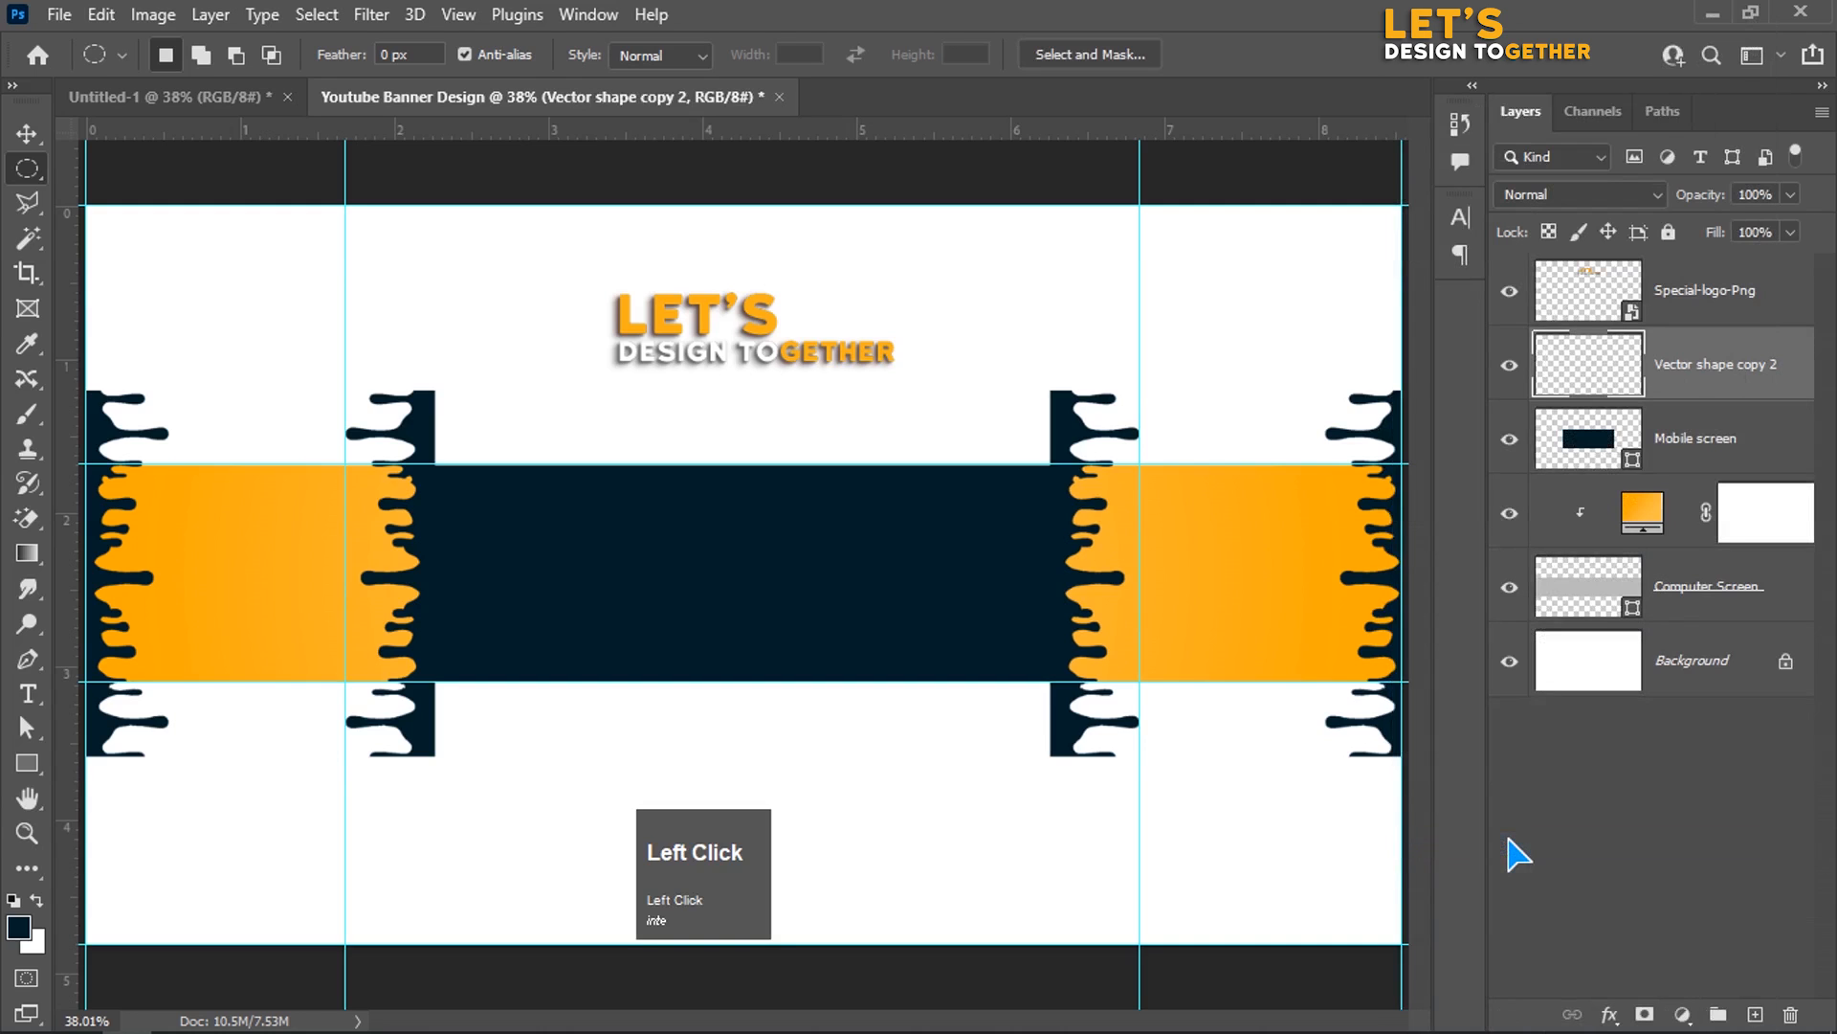
left_click(1509, 373)
left_click(1509, 373)
double_click(1720, 365)
type("All ")
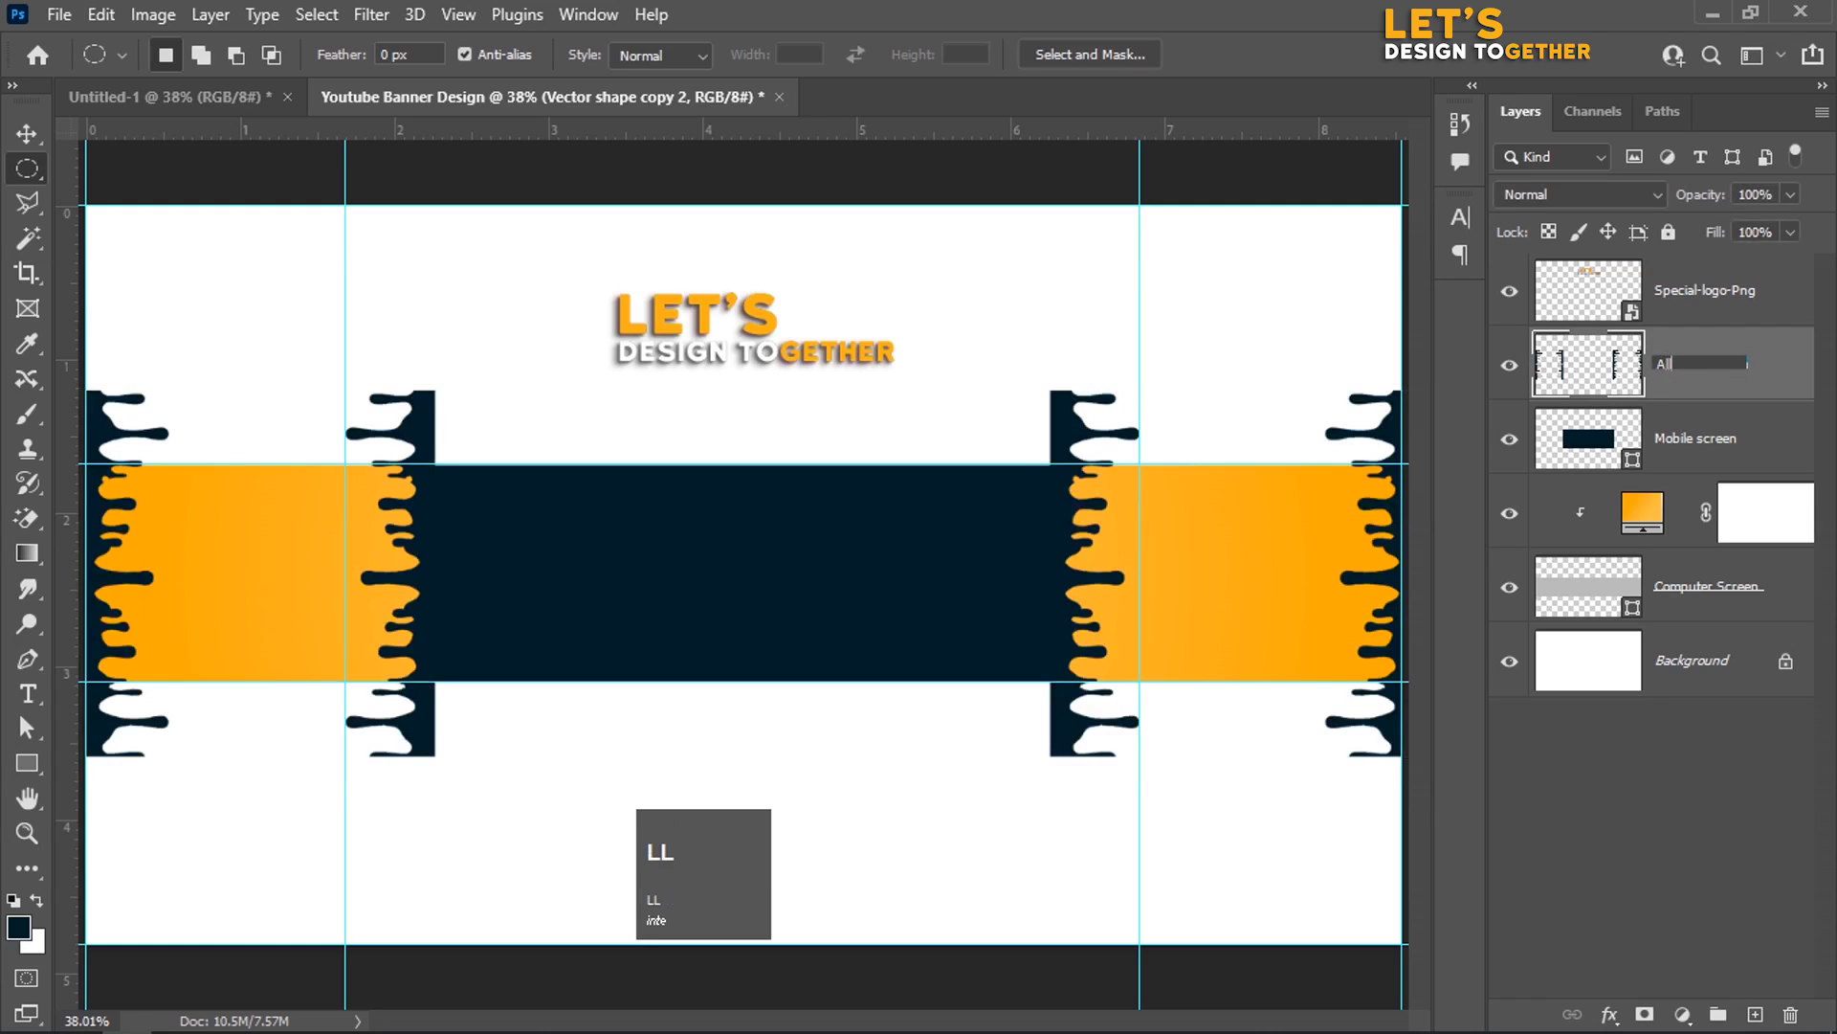
type("Vector Shapes")
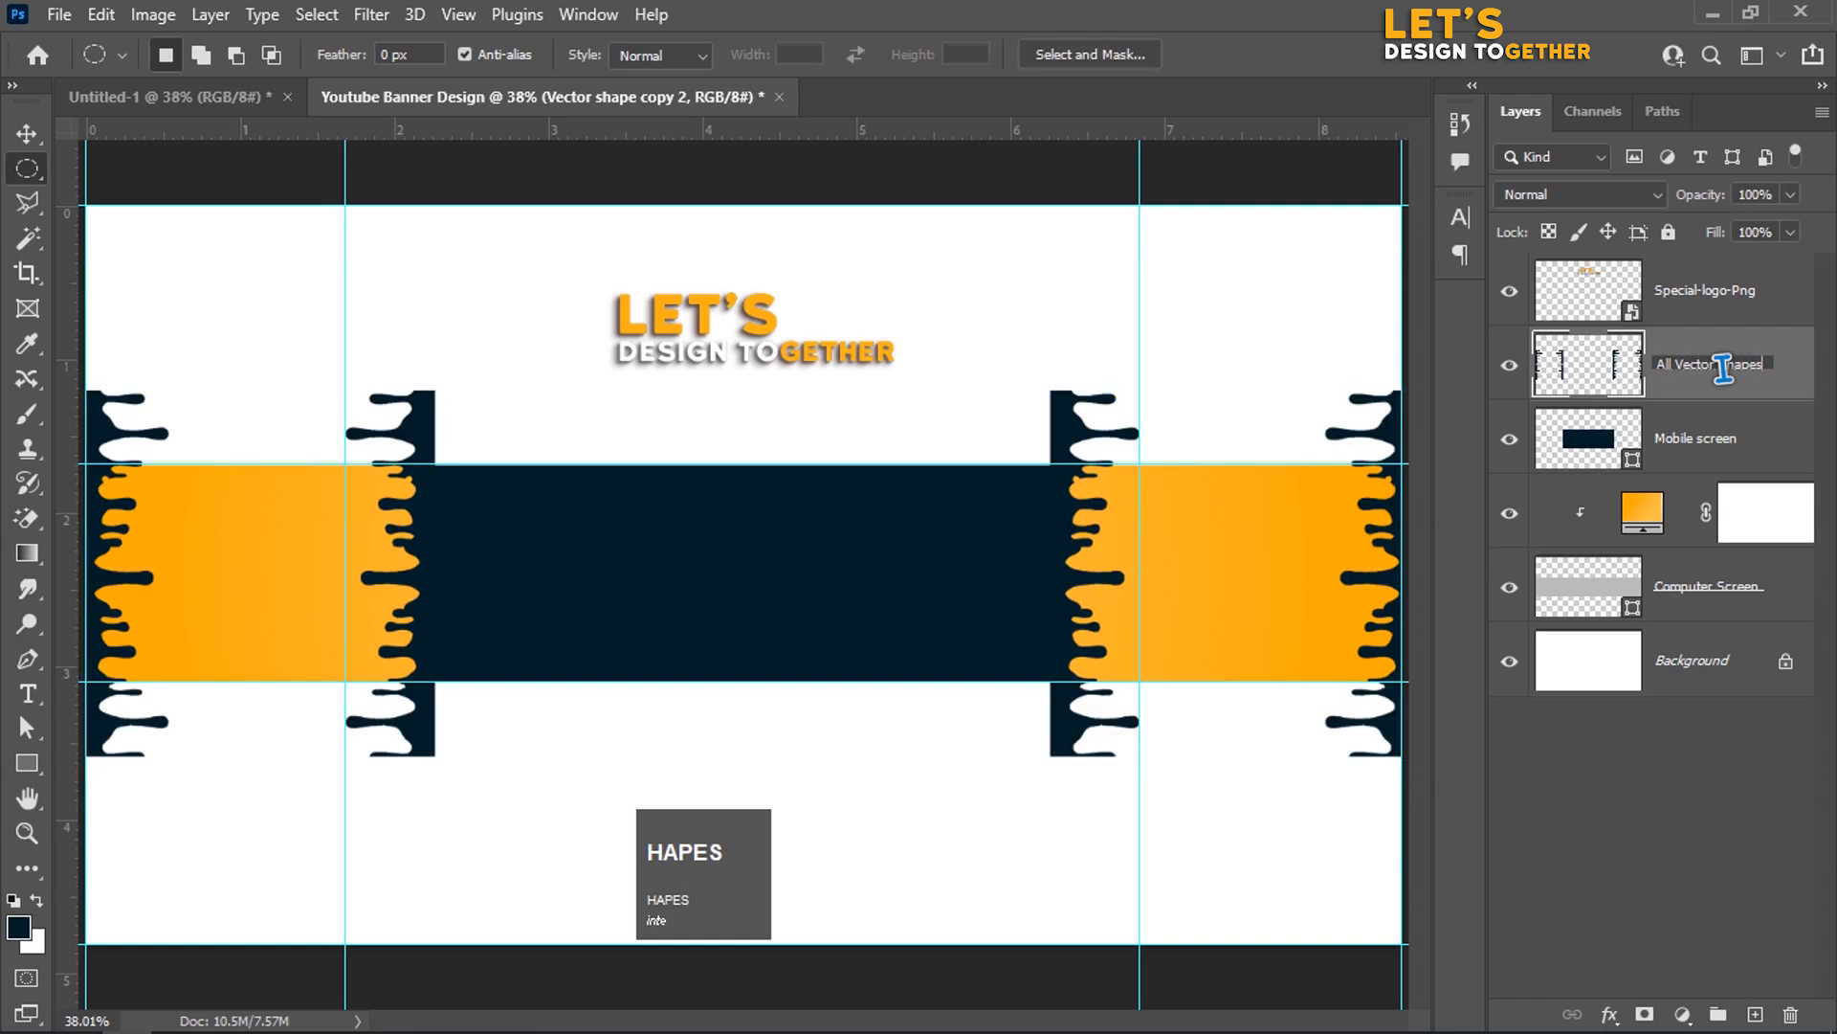
key("Return")
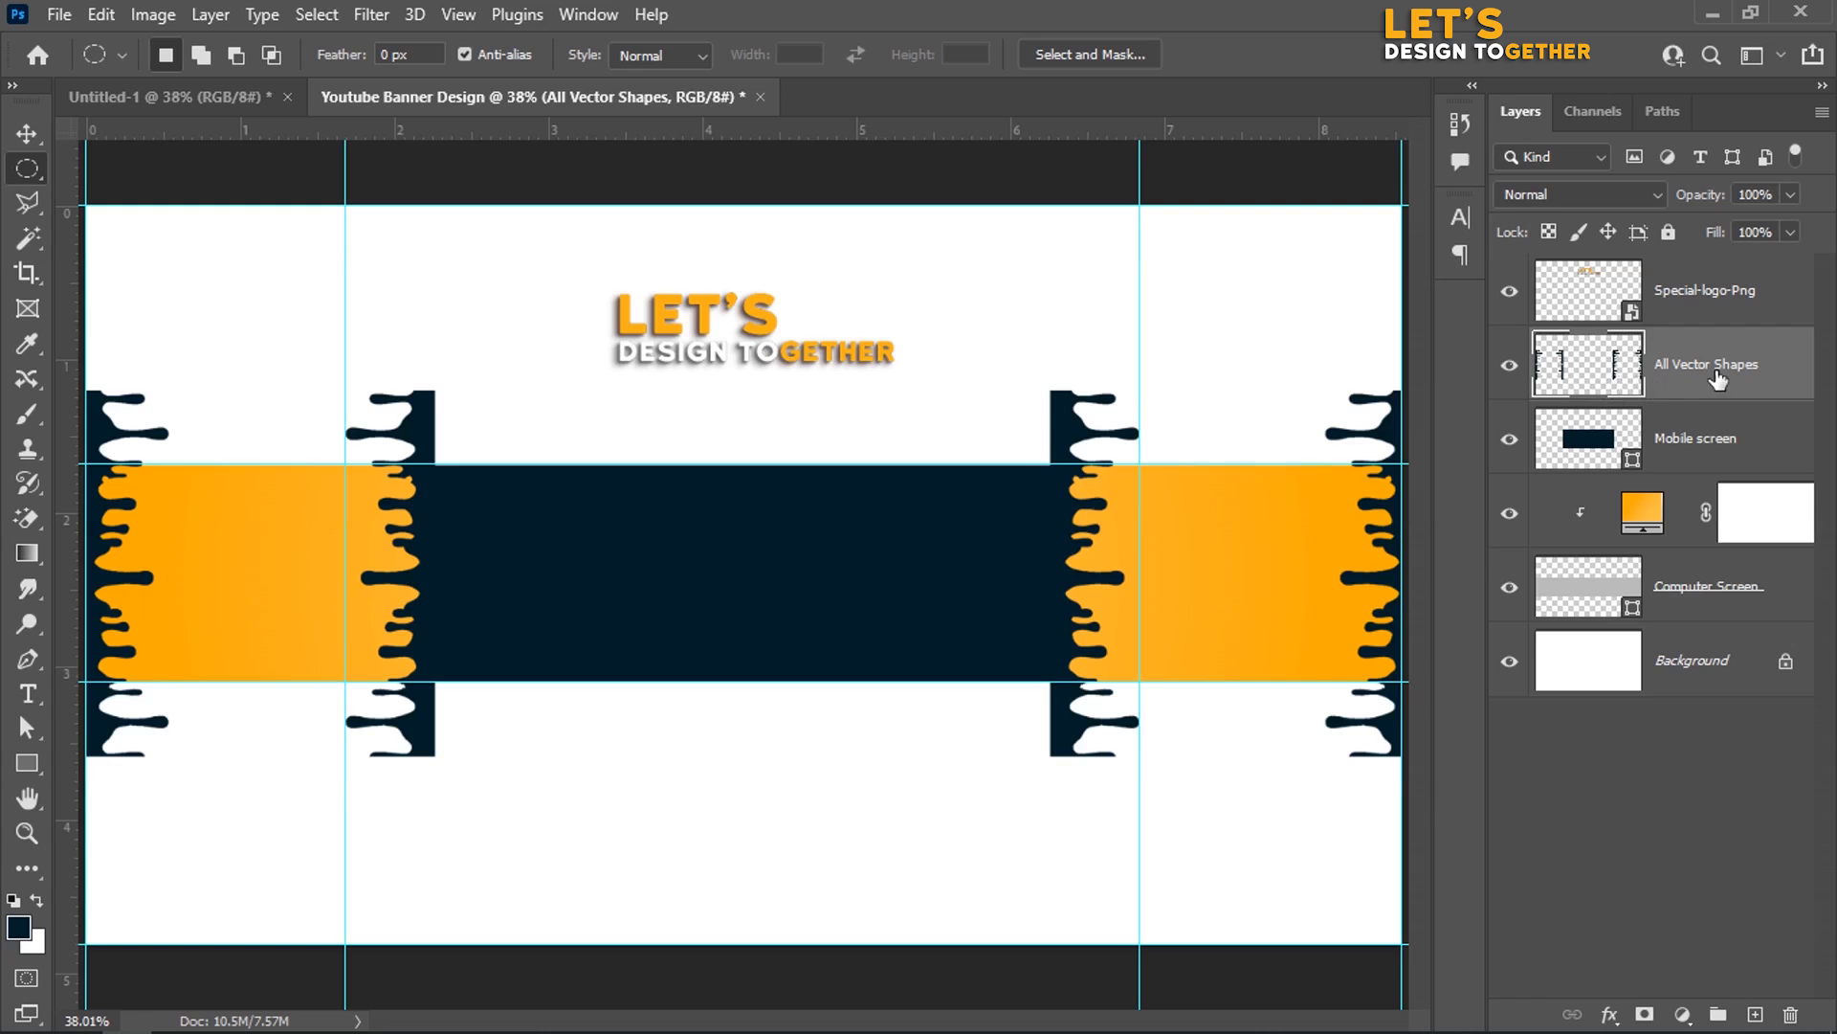
Step: Move the All Vector Shapes layer beneath the Mobile screen layer and clip it to the orange band with a clipping mask
left_click_drag(1722, 371, 1723, 469)
right_click(1761, 467)
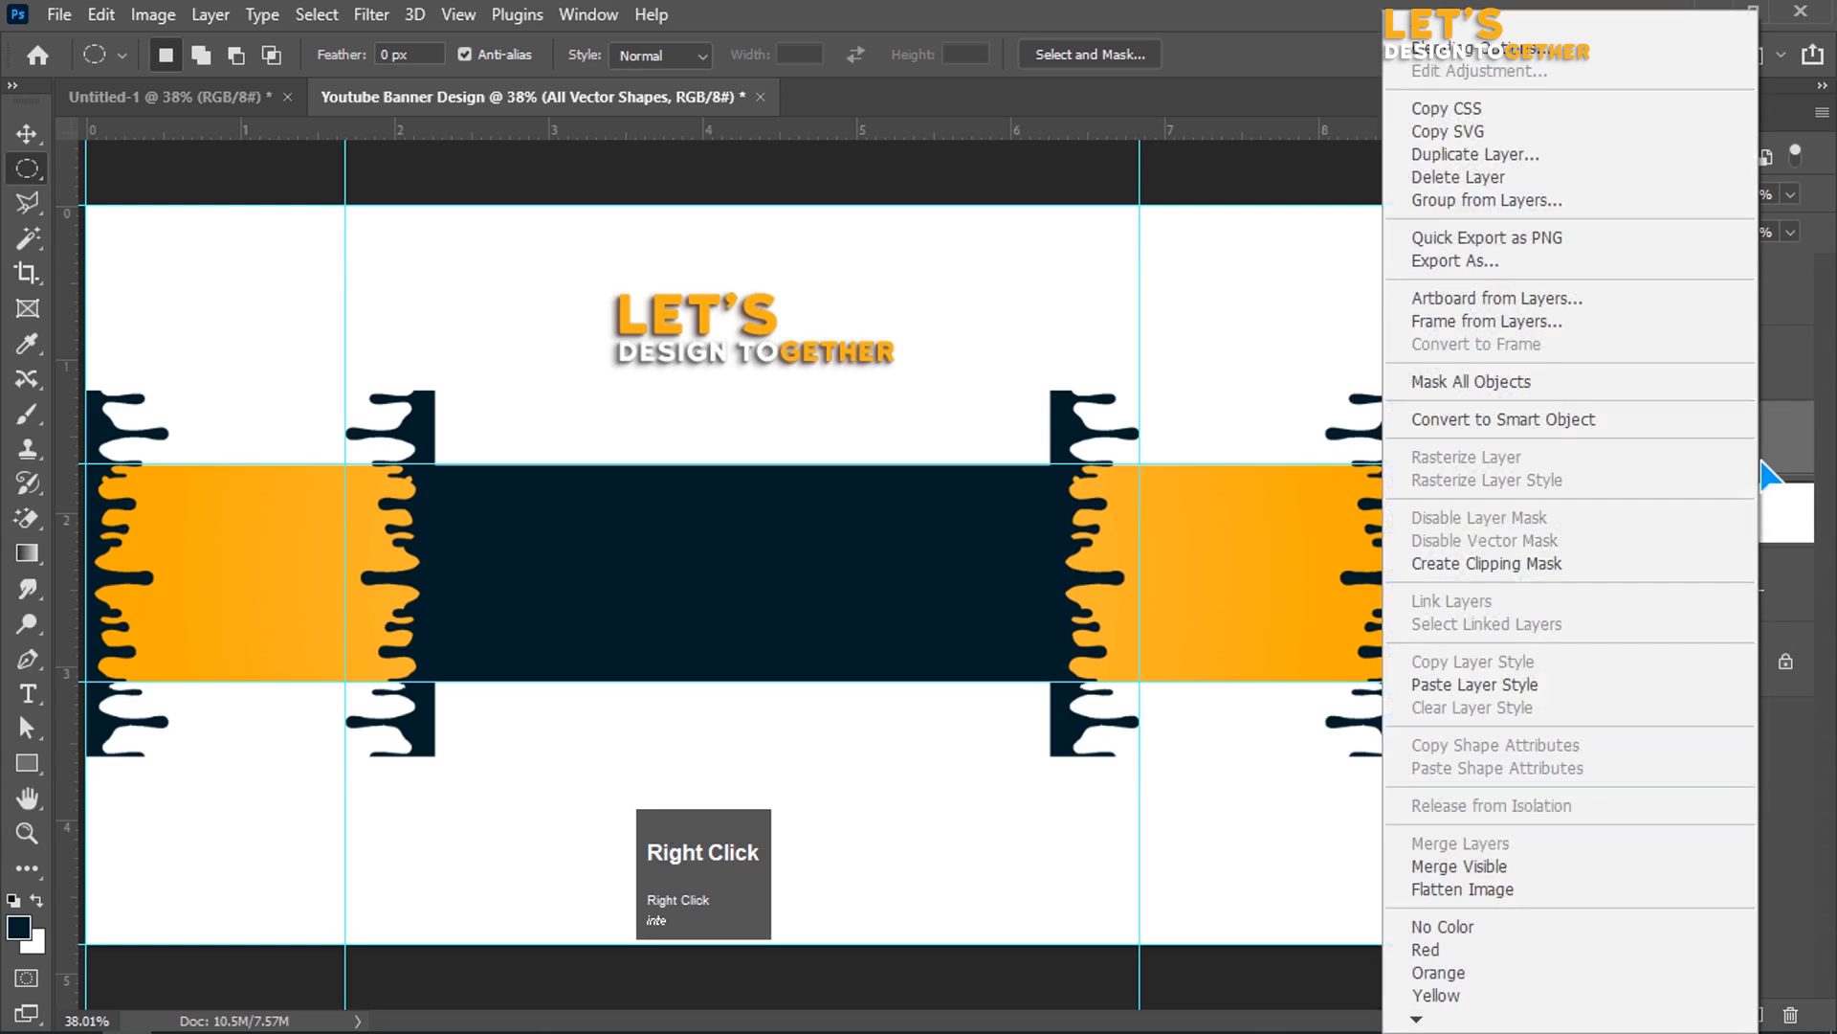
left_click(1493, 565)
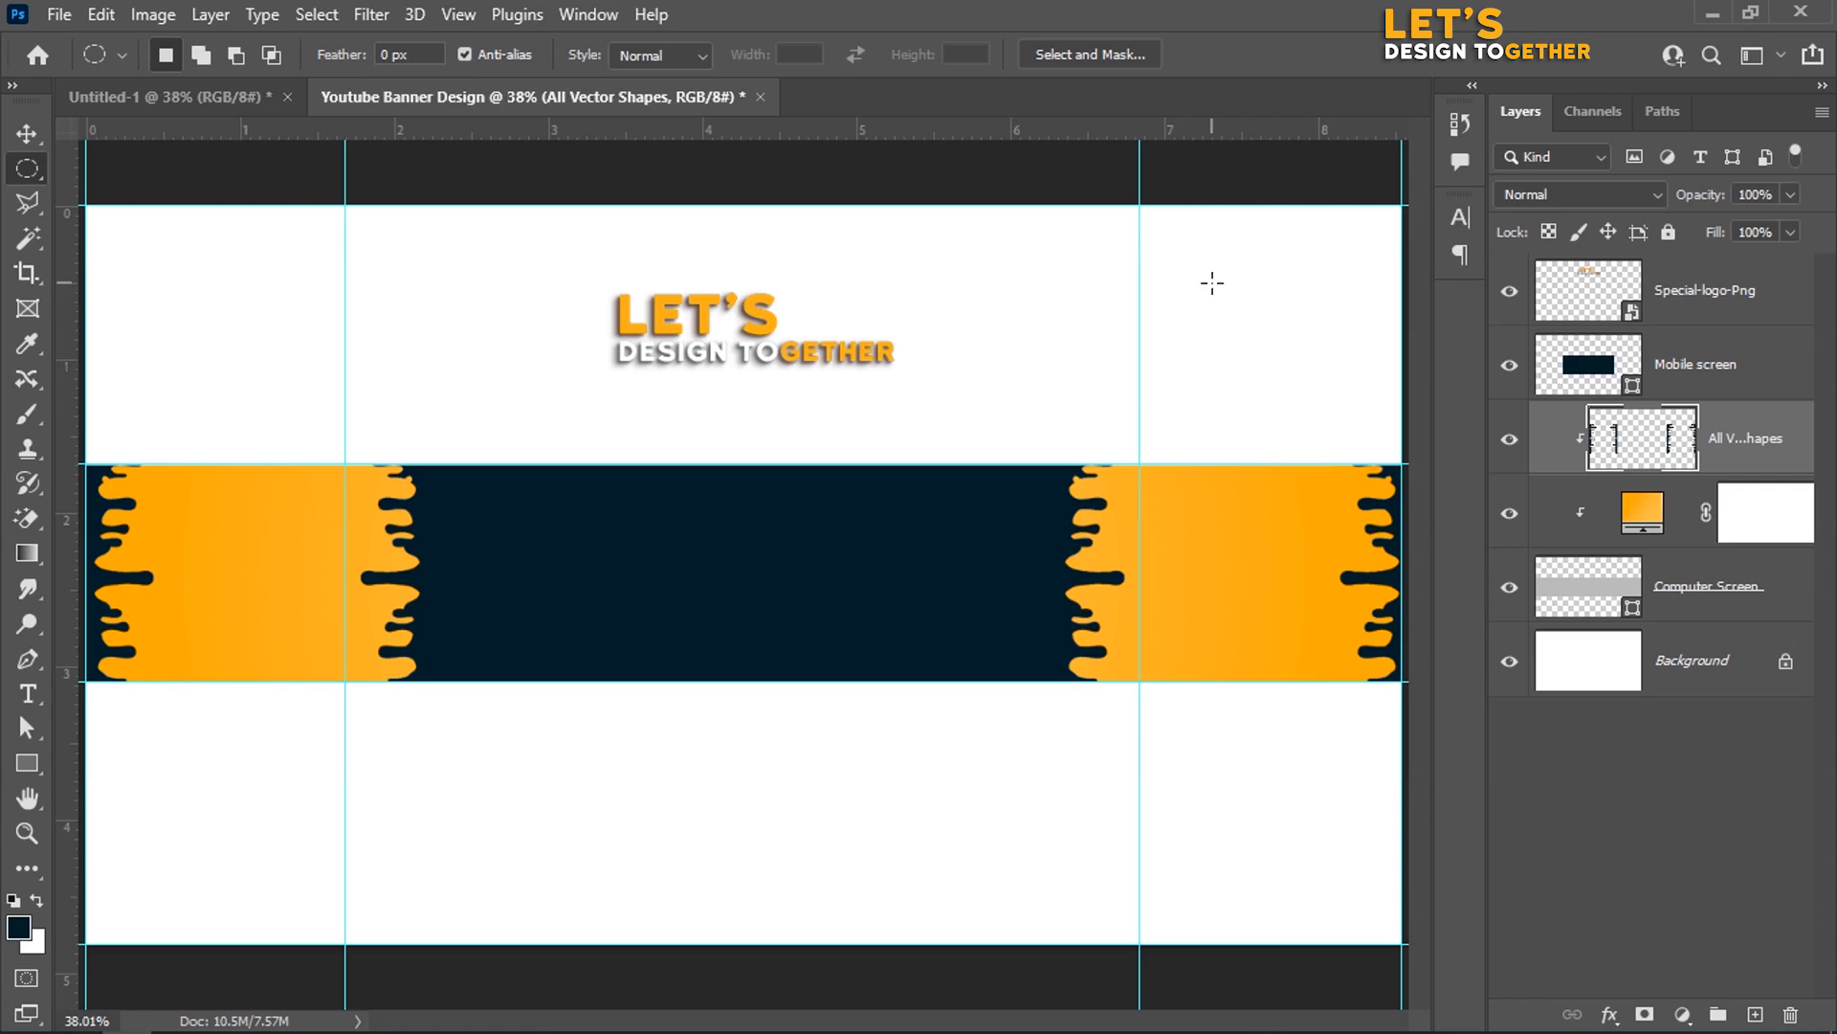
Step: Move the Special-logo-Png logo down from the white area onto the middle of the navy panel
left_click(26, 134)
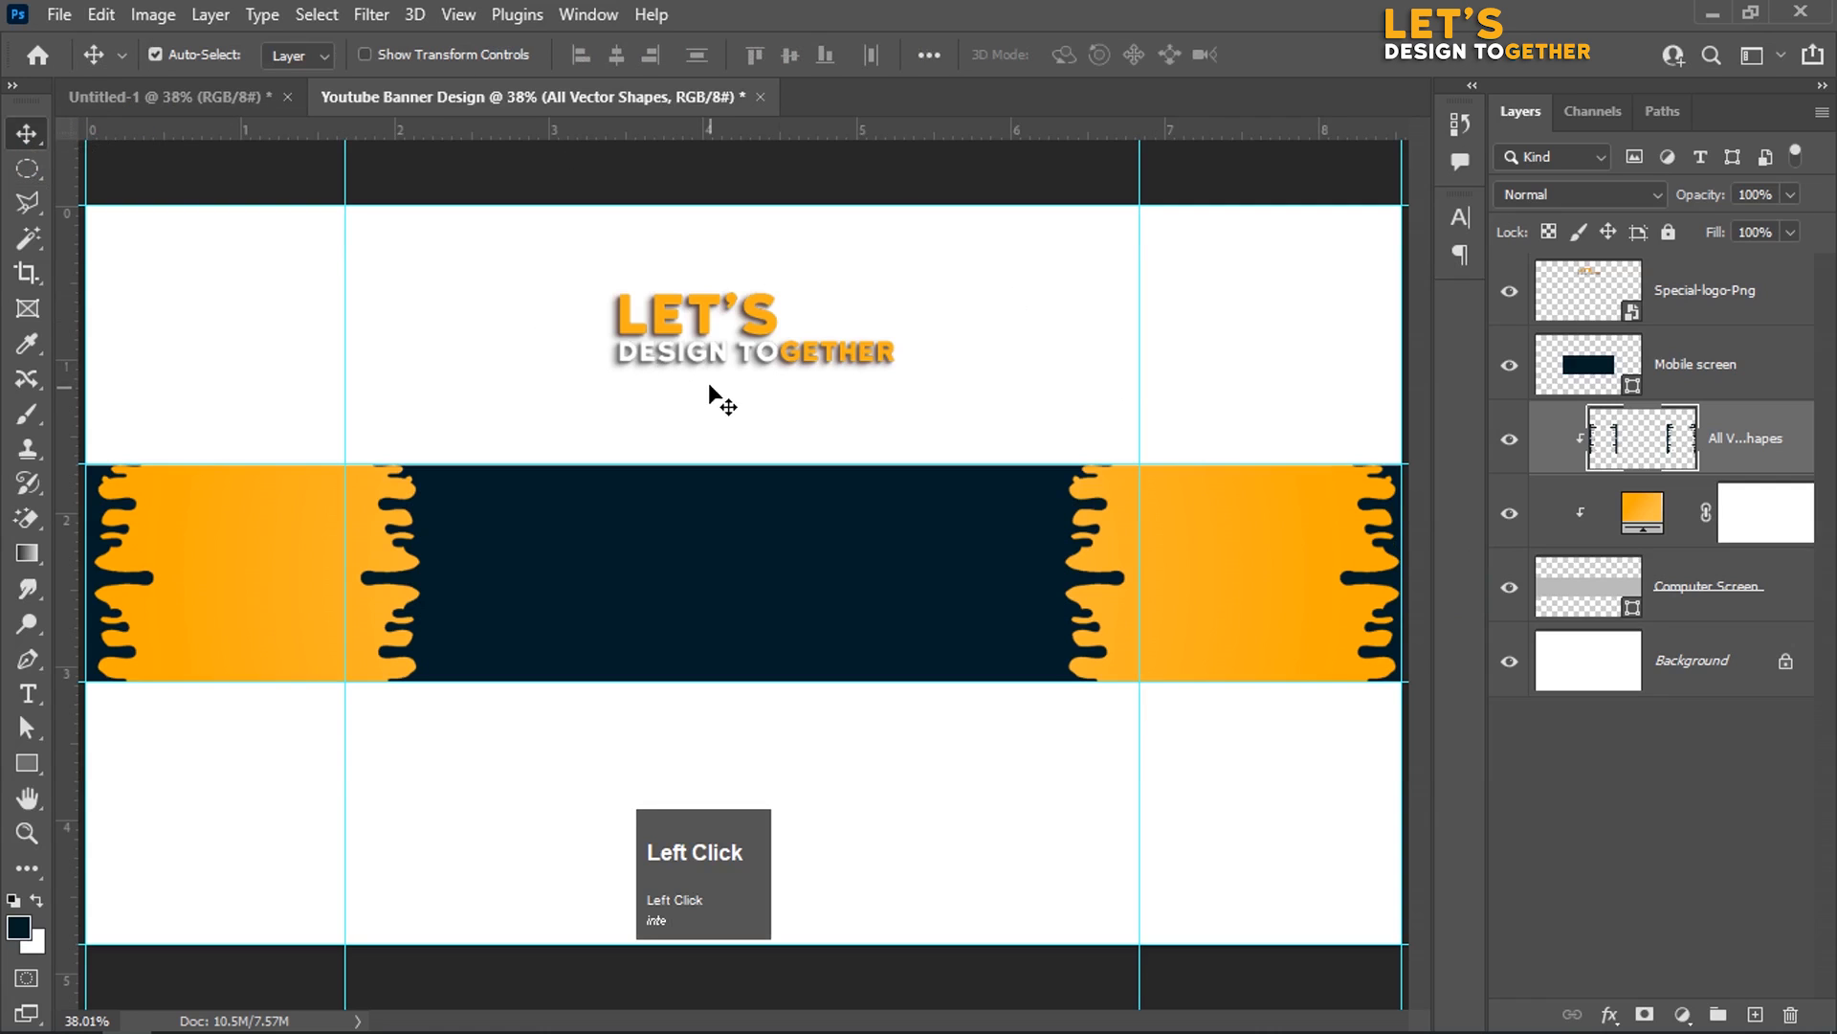
left_click_drag(657, 330, 663, 545)
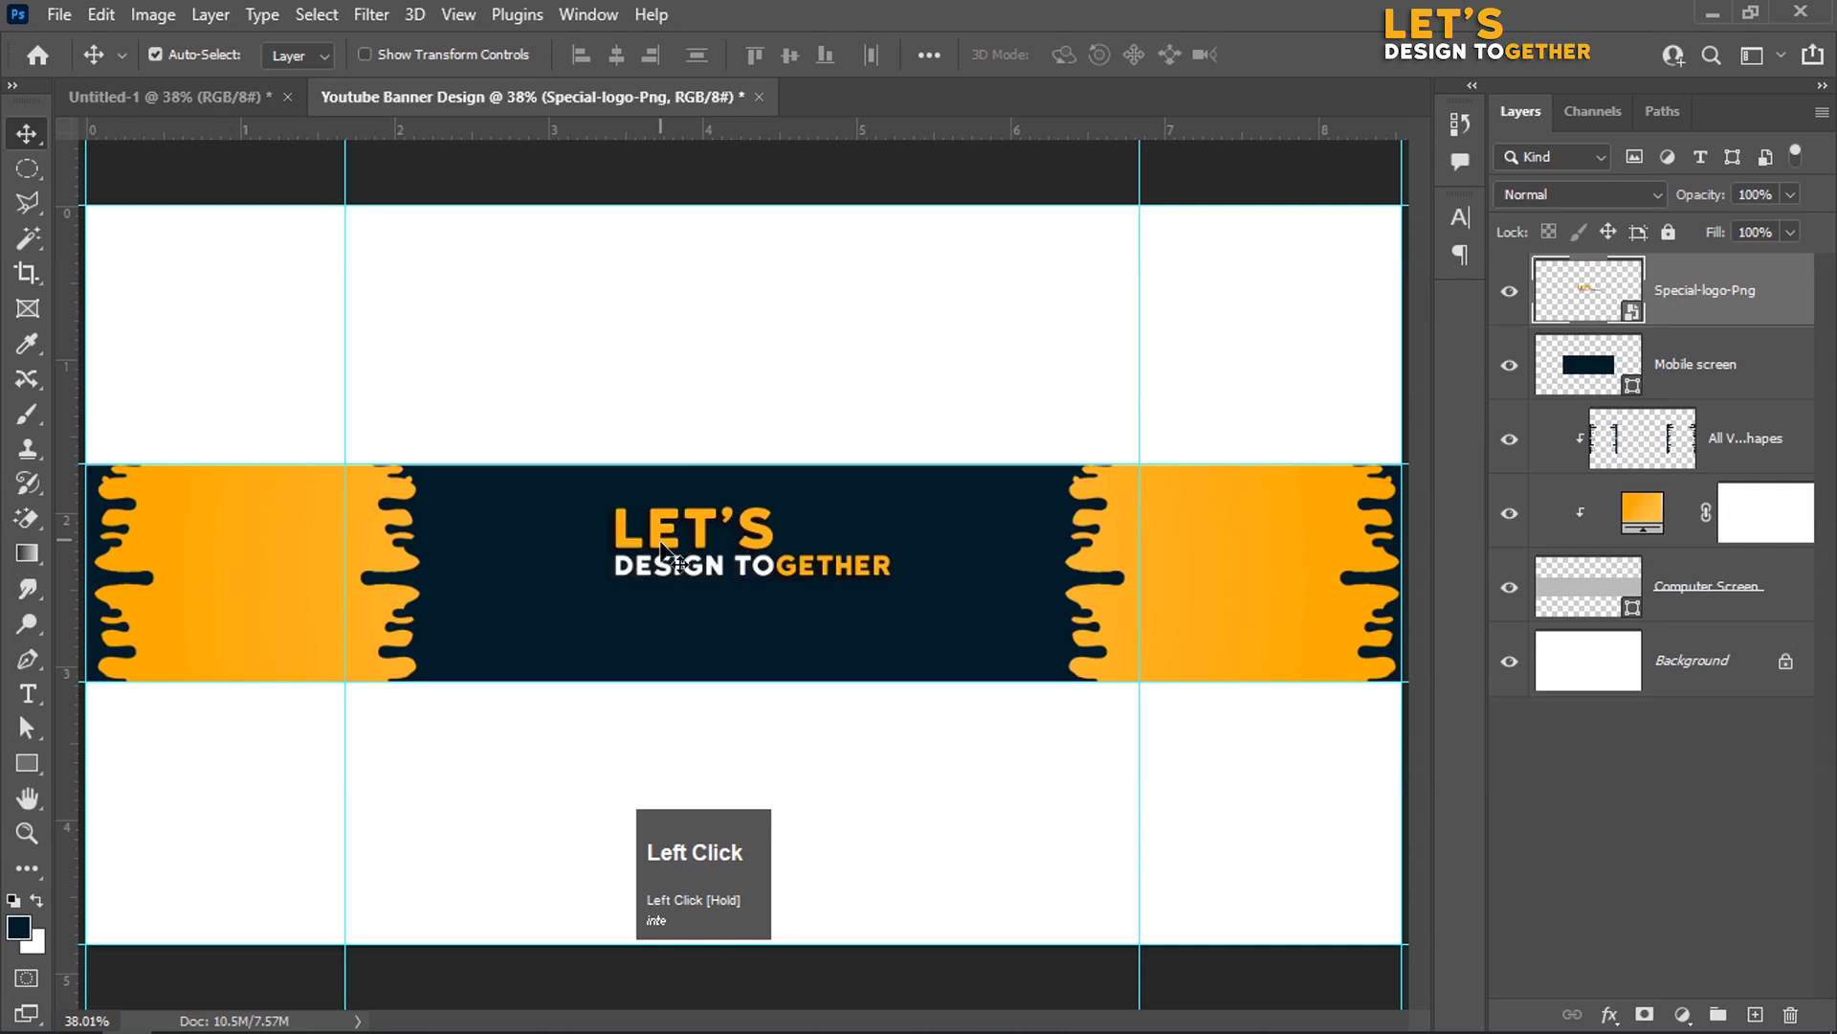
left_click_drag(662, 547, 663, 555)
left_click(603, 389)
Step: Align the logo and the Mobile screen layer on their horizontal centres
left_click(1782, 302, "shift")
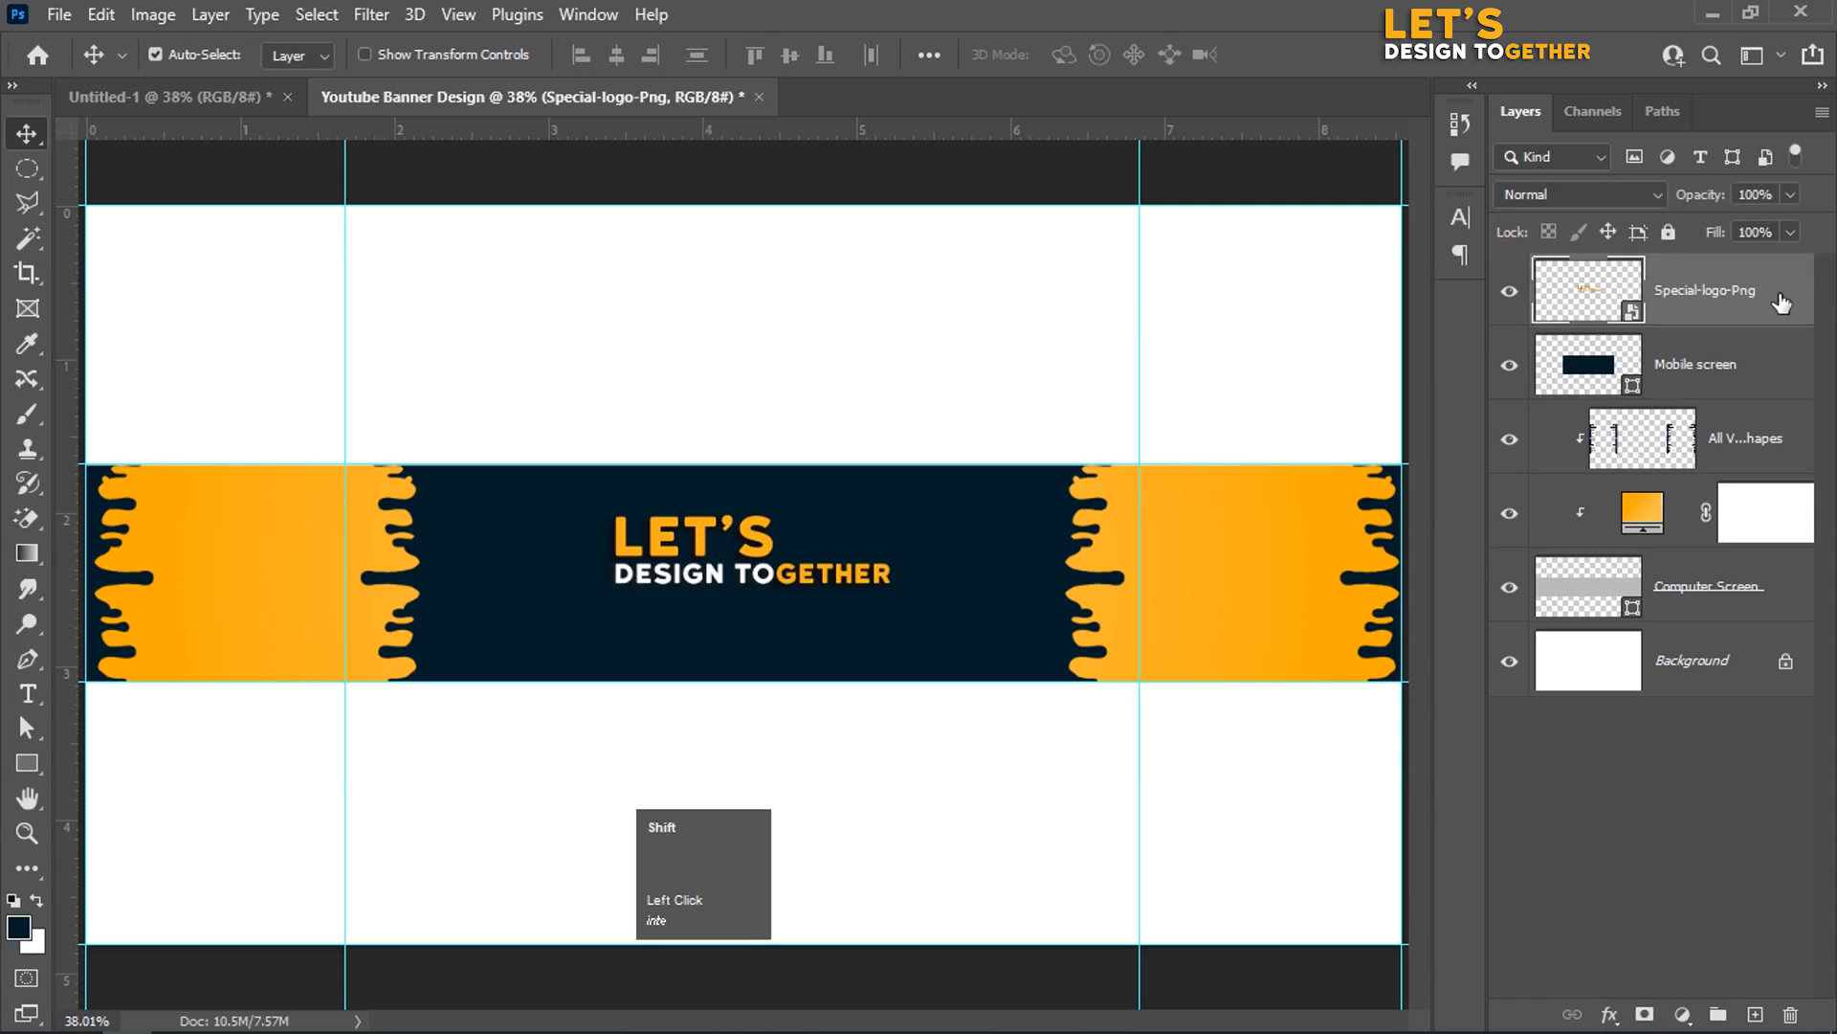
left_click(1778, 369, "shift")
left_click(619, 56)
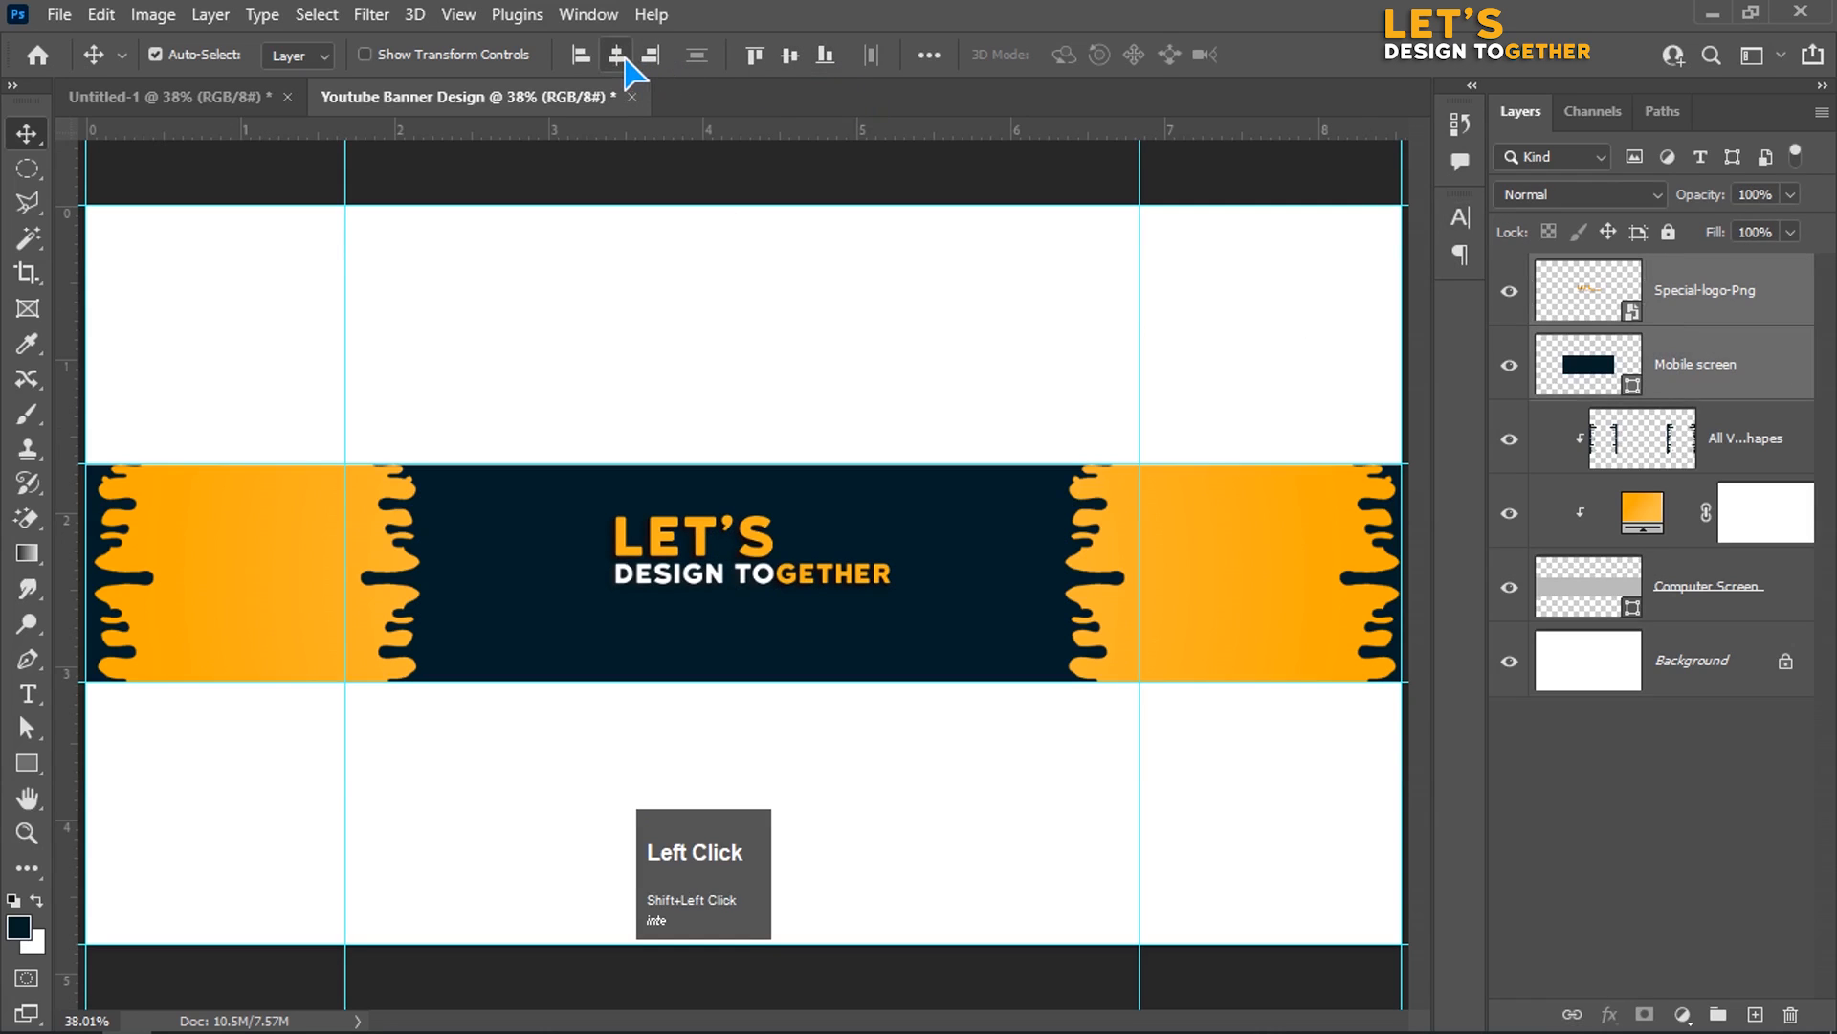
left_click(765, 307)
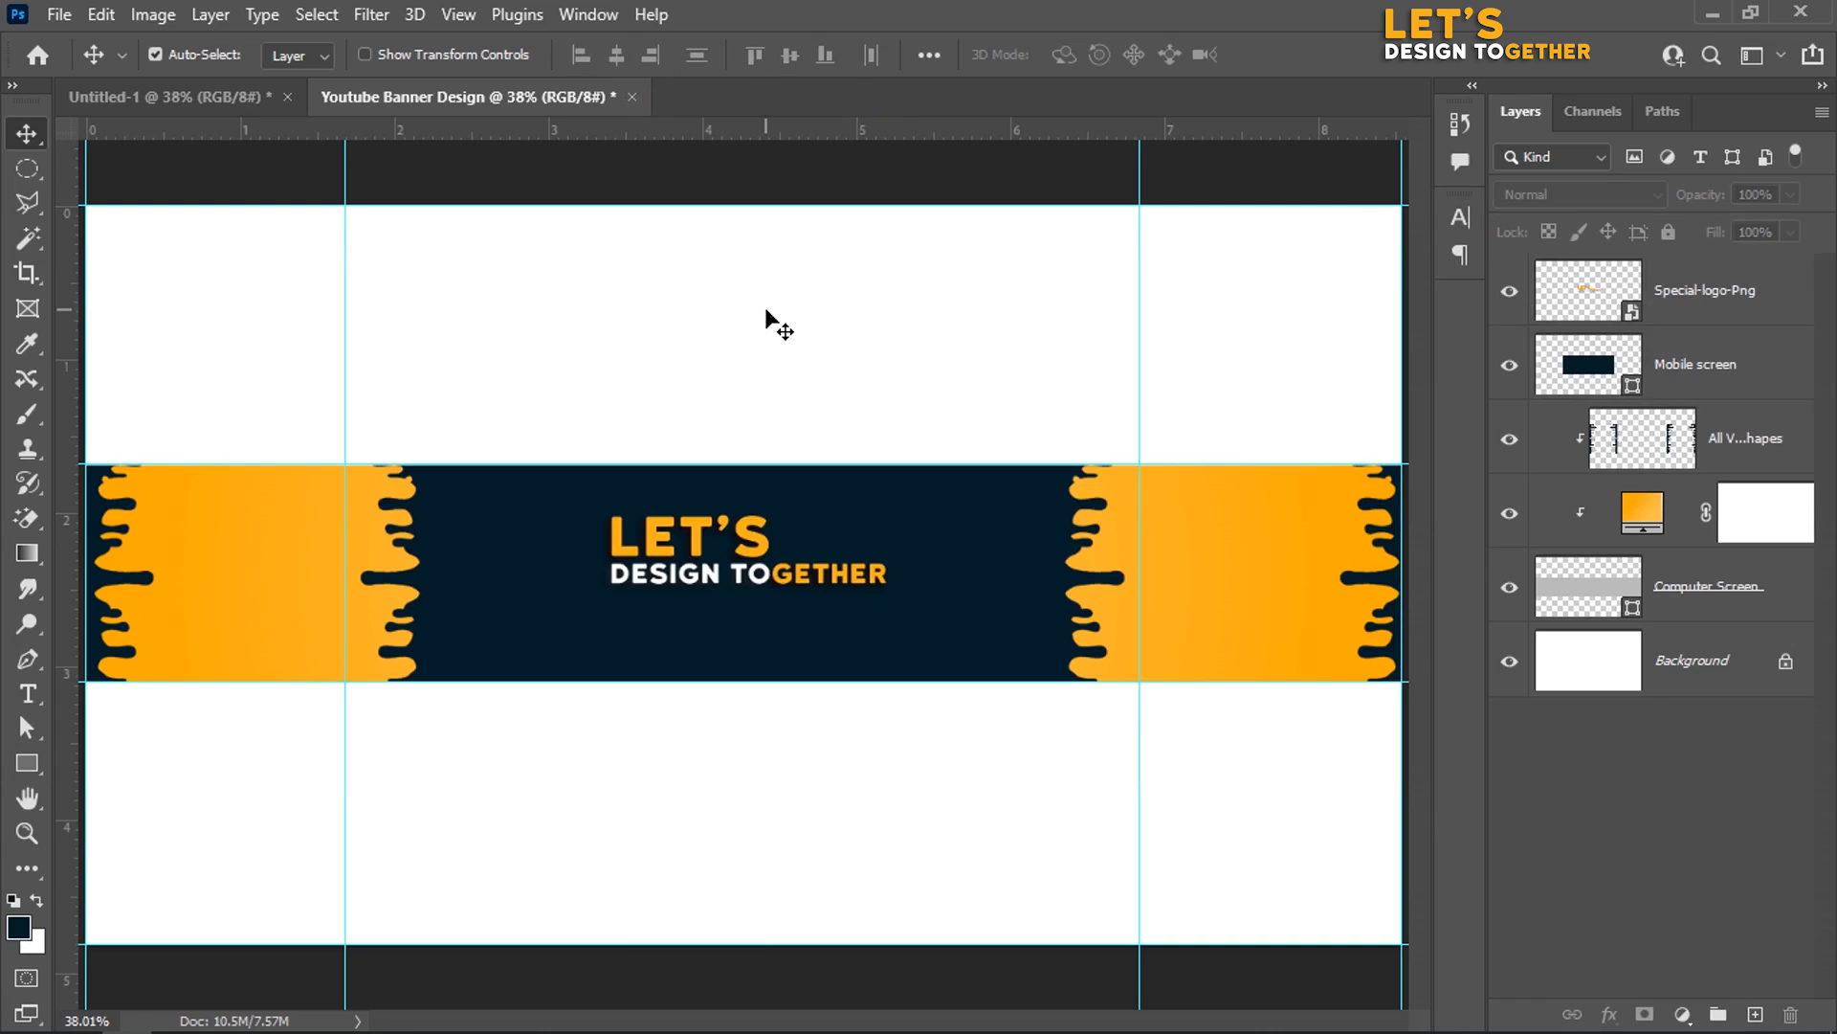
Step: Transform the Special-logo-Png layer to nudge the logo slightly down within the navy panel
key("ctrl")
left_click(1600, 295)
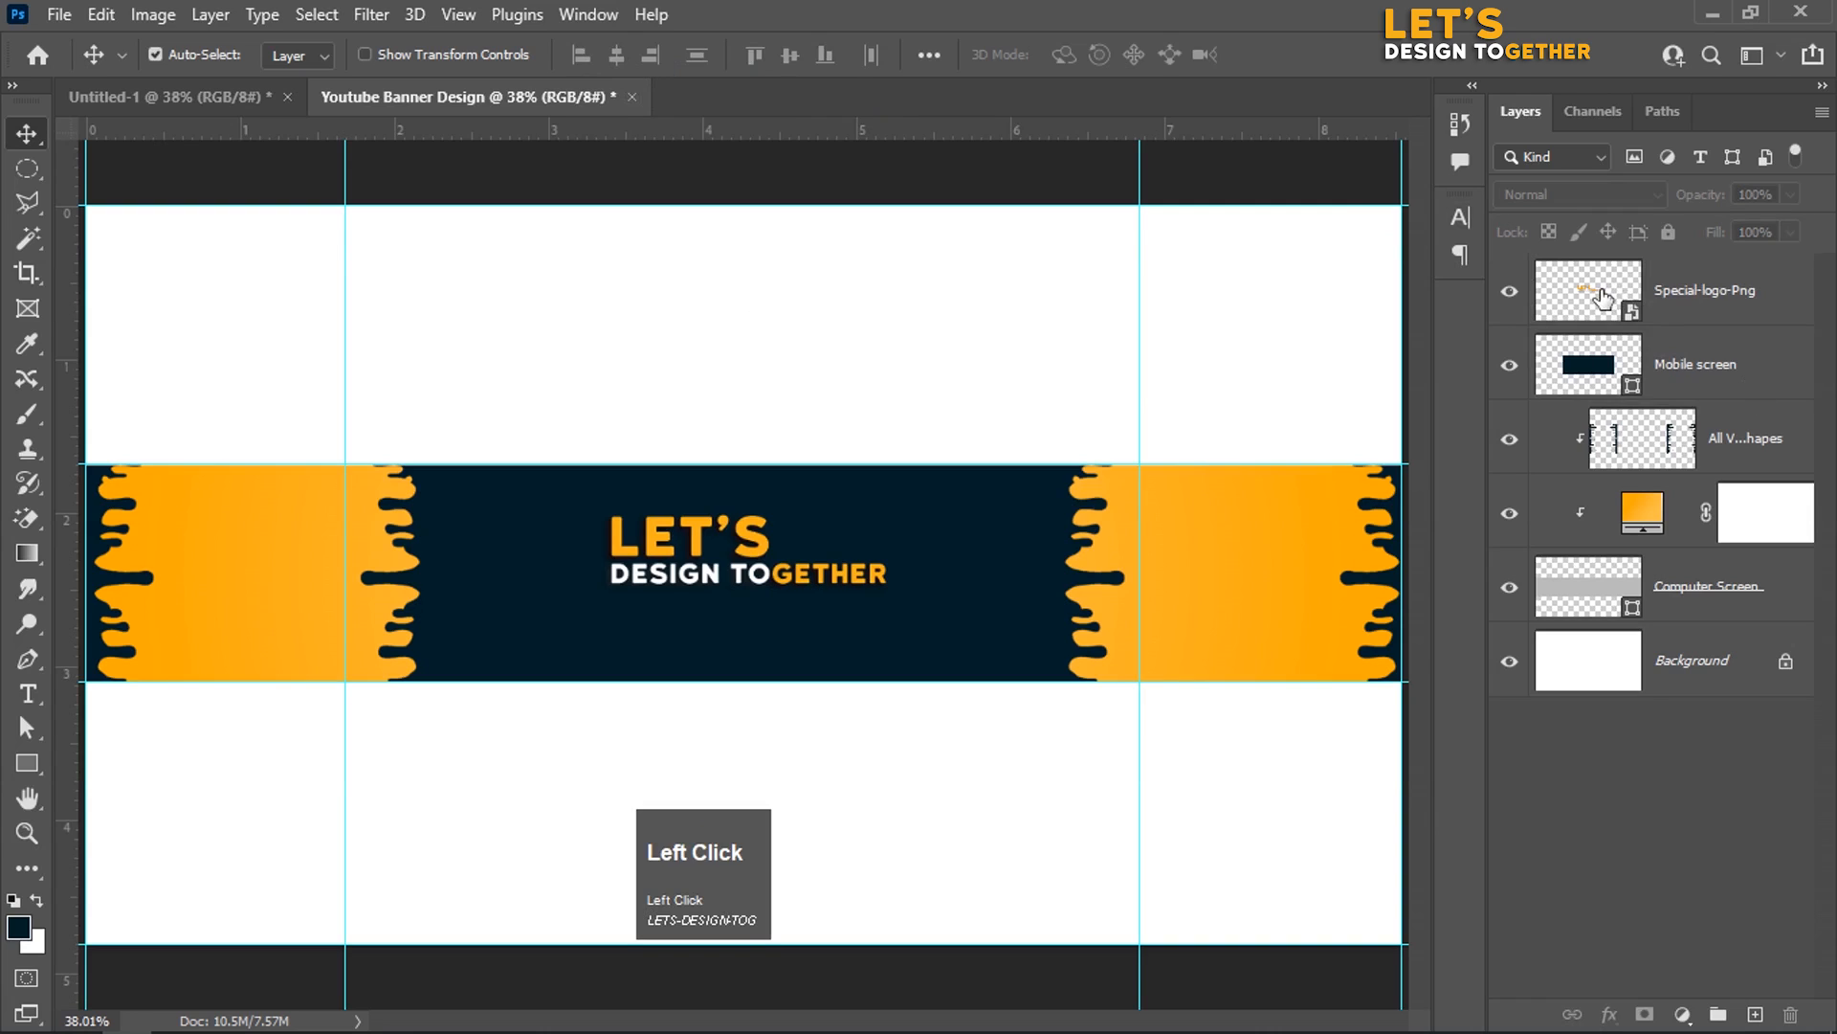
key("ctrl")
key("ctrl+t")
key("Down")
key("Down")
key("Down")
key("Down")
key("Down")
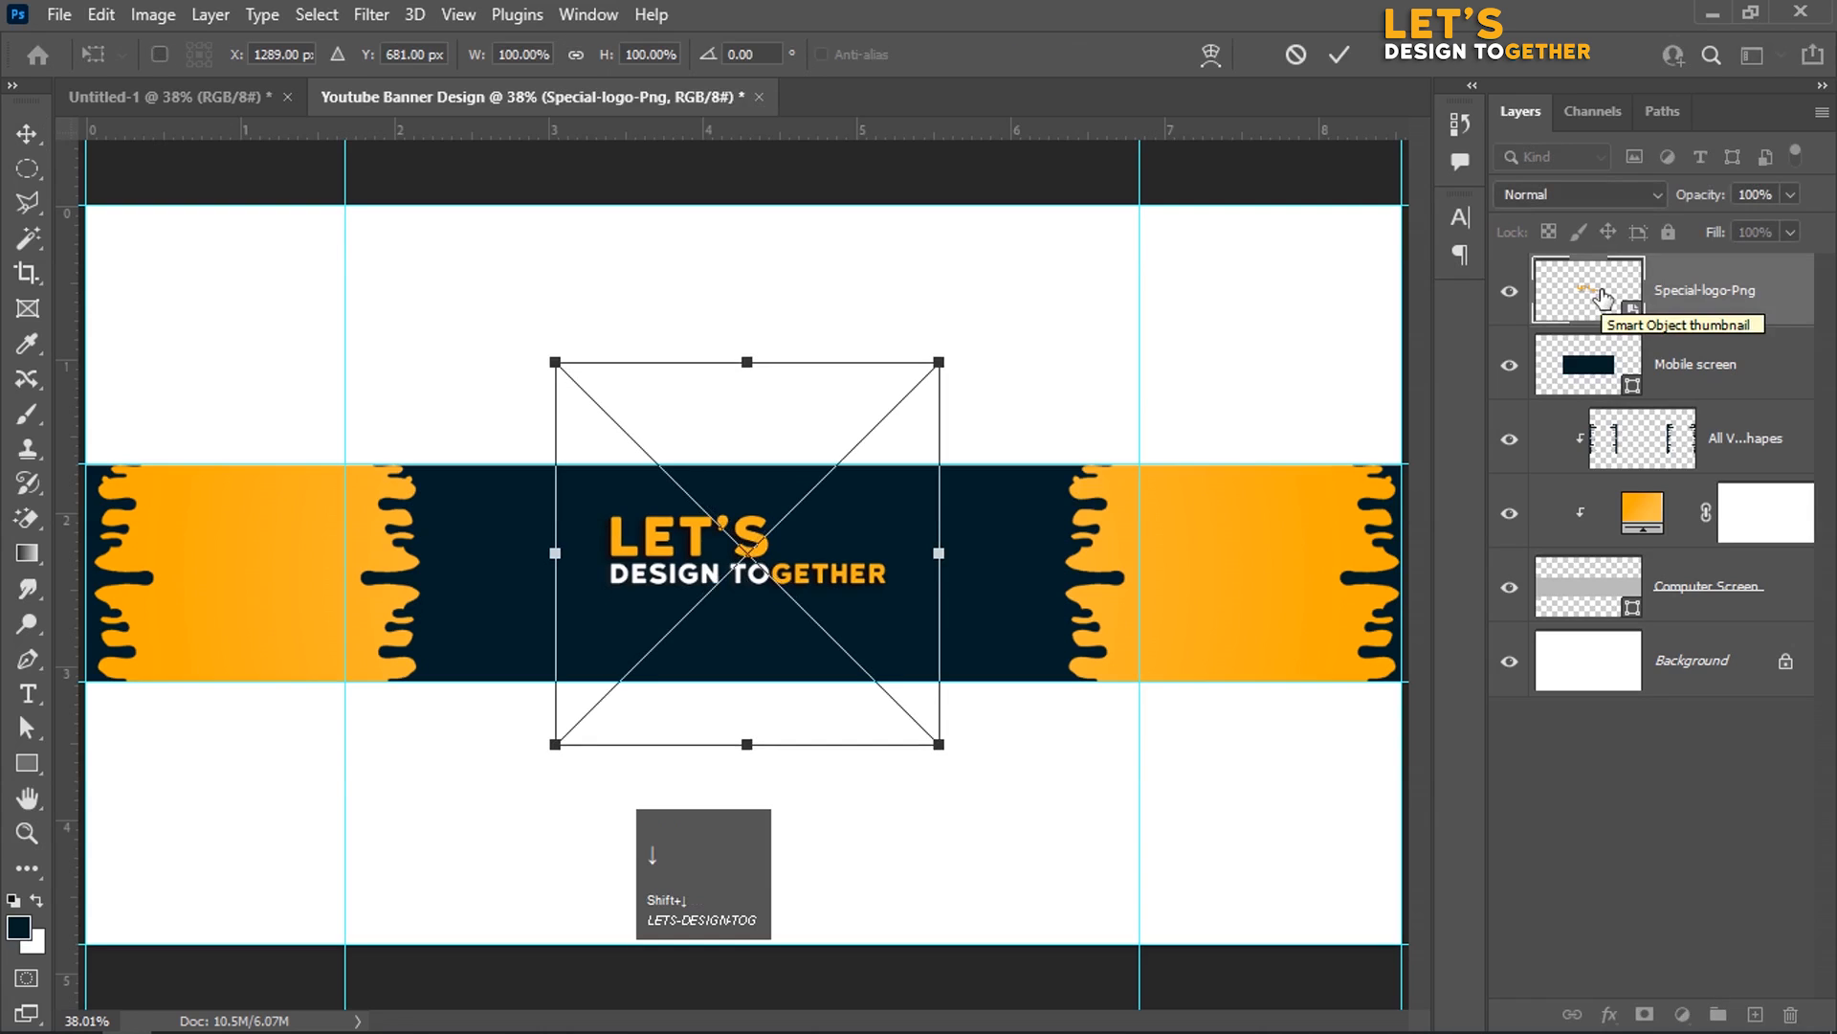
key("Return")
left_click(973, 308)
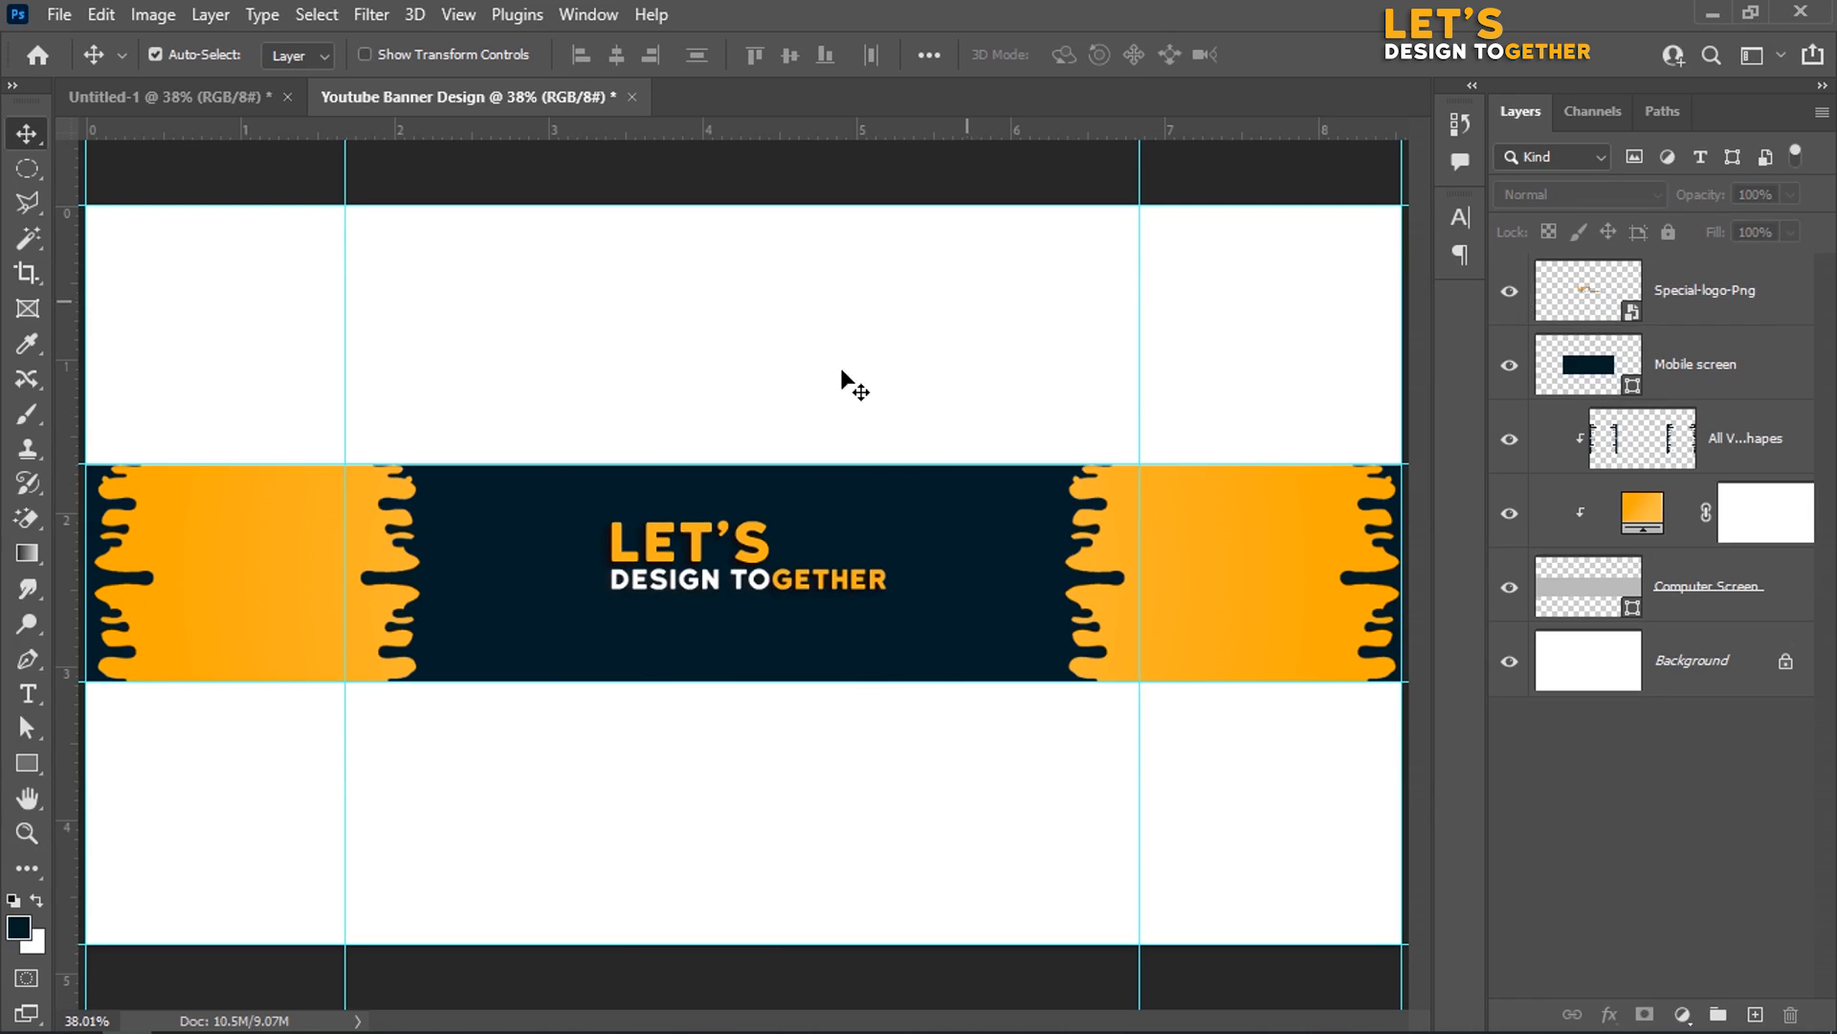
Step: Add the tagline "Utilizing Your Creative Skills As Your Passion!" below the logo in Gotham Bold, 10 pt
left_click(25, 699)
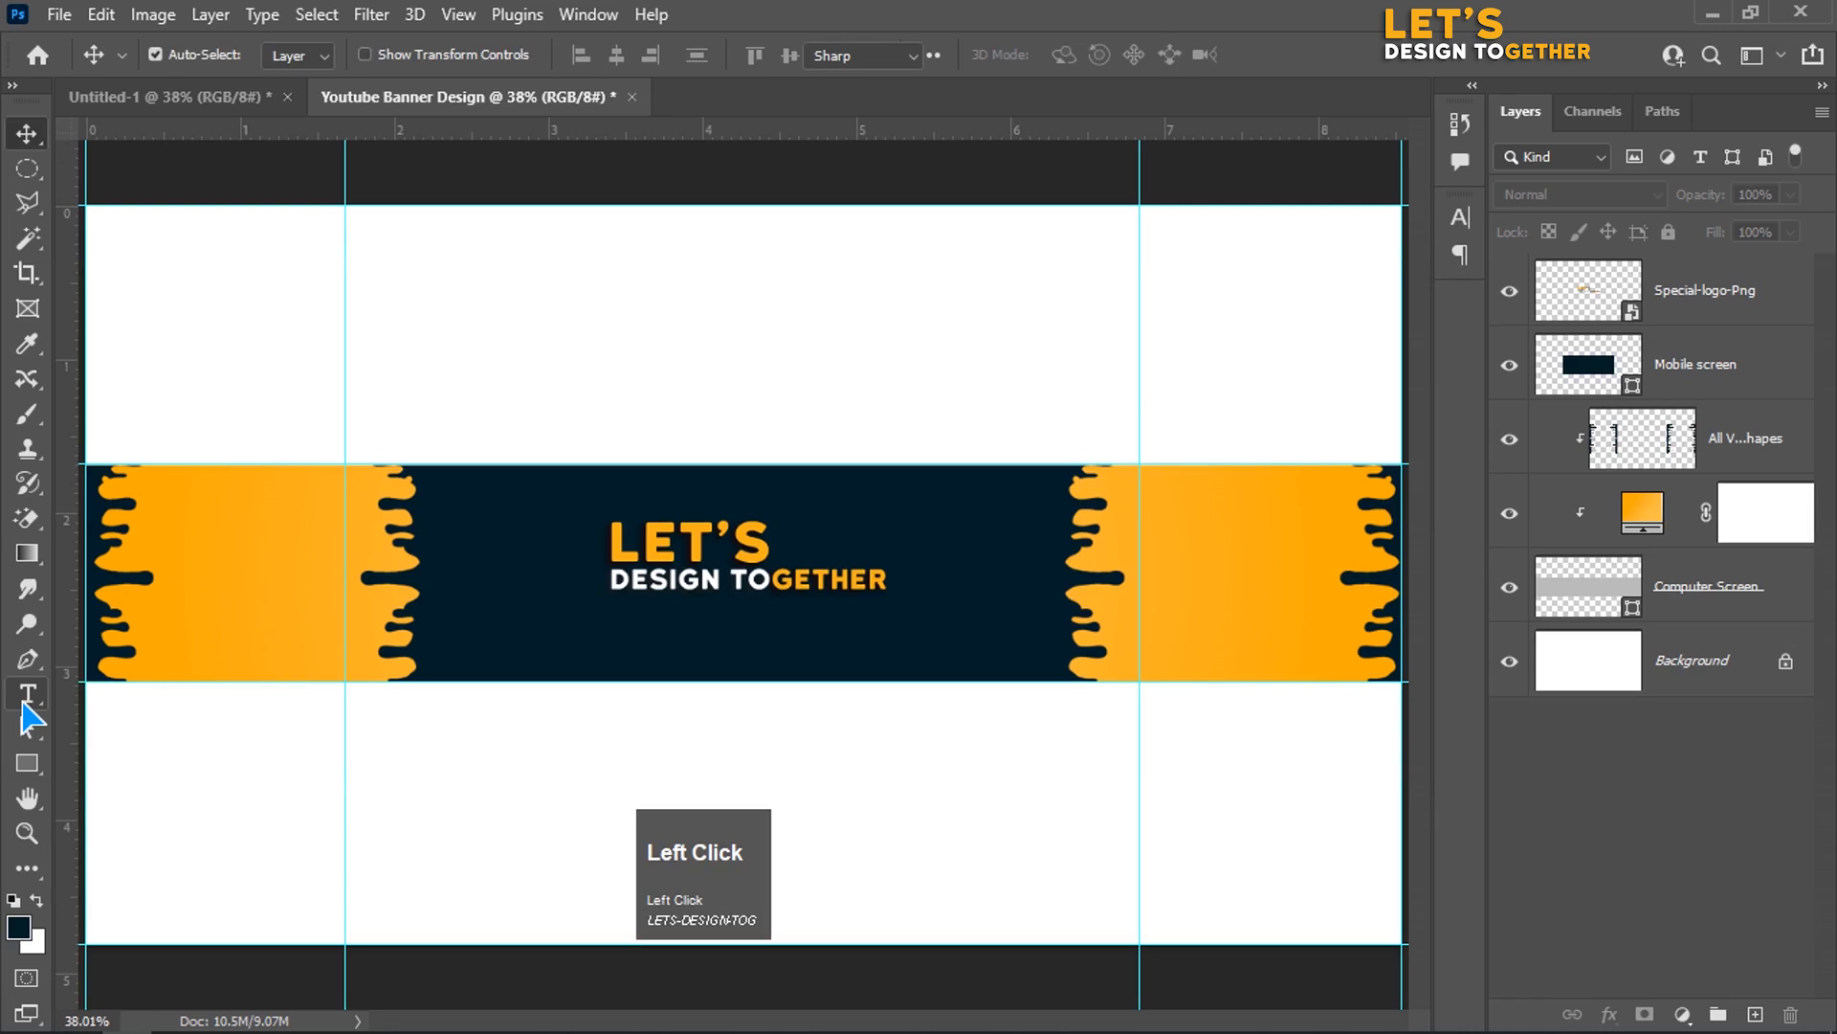
left_click(121, 698)
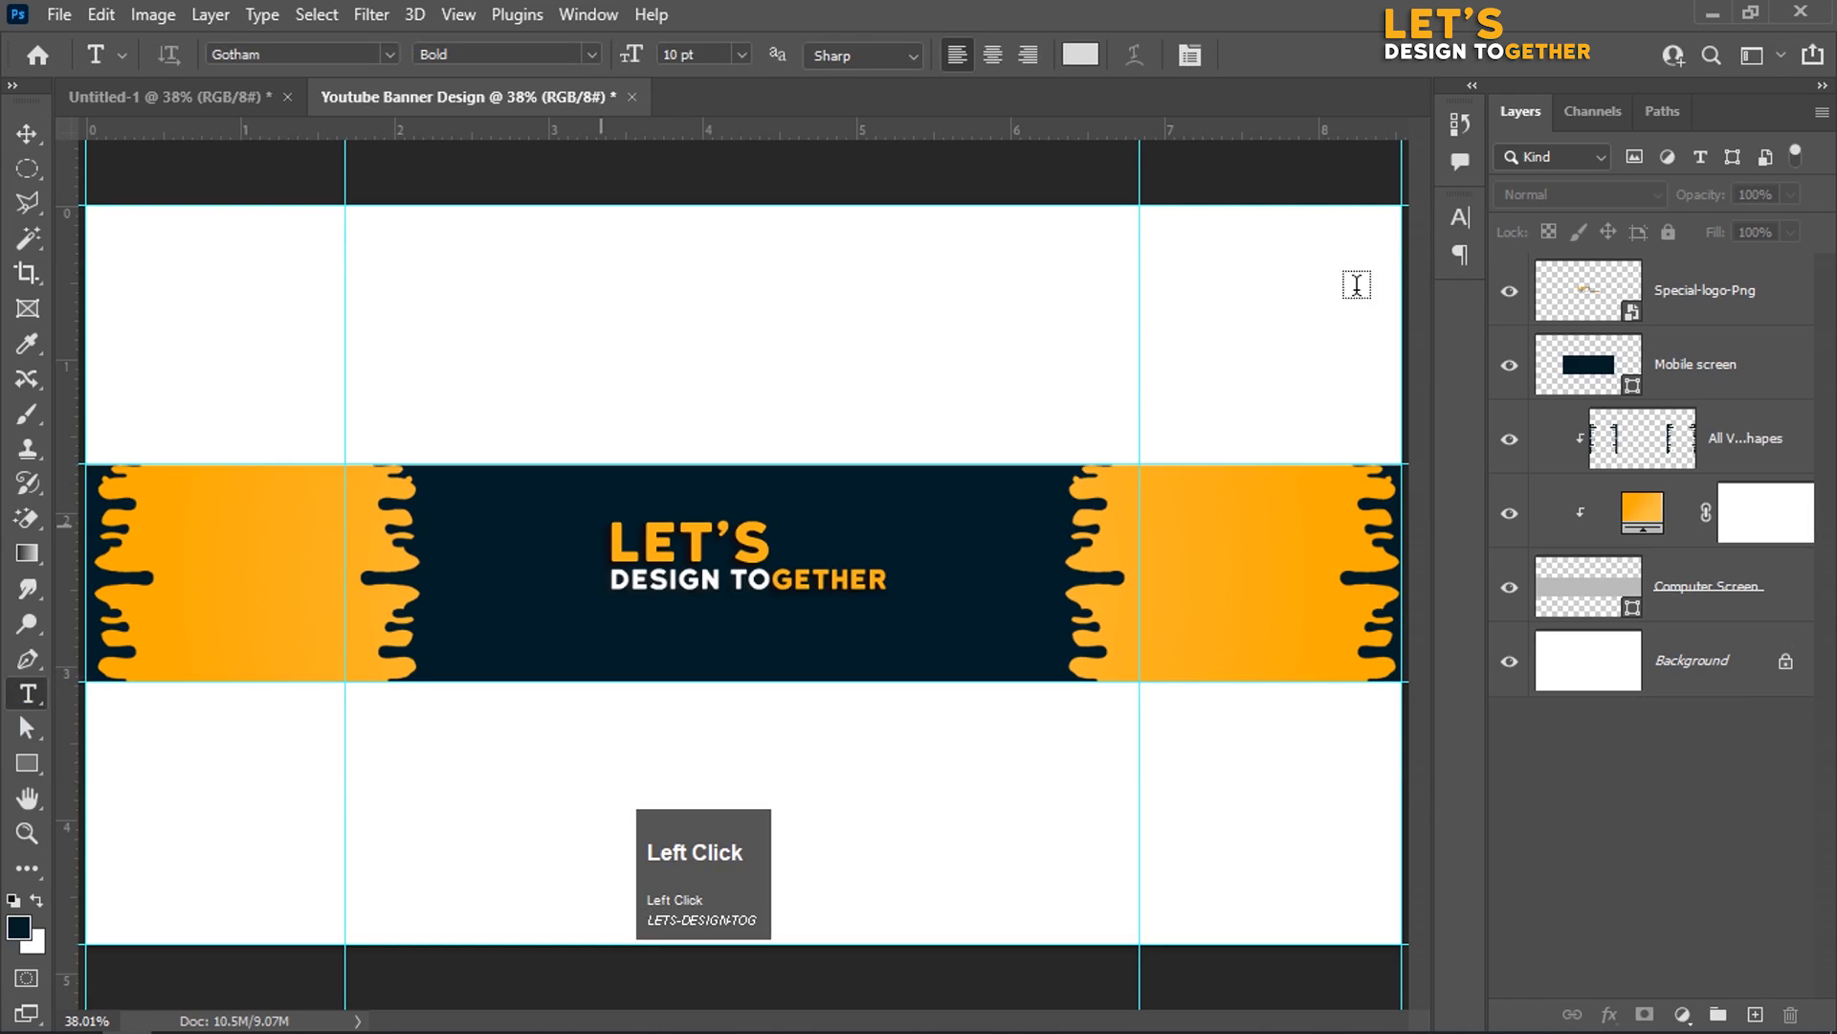
left_click(1550, 290)
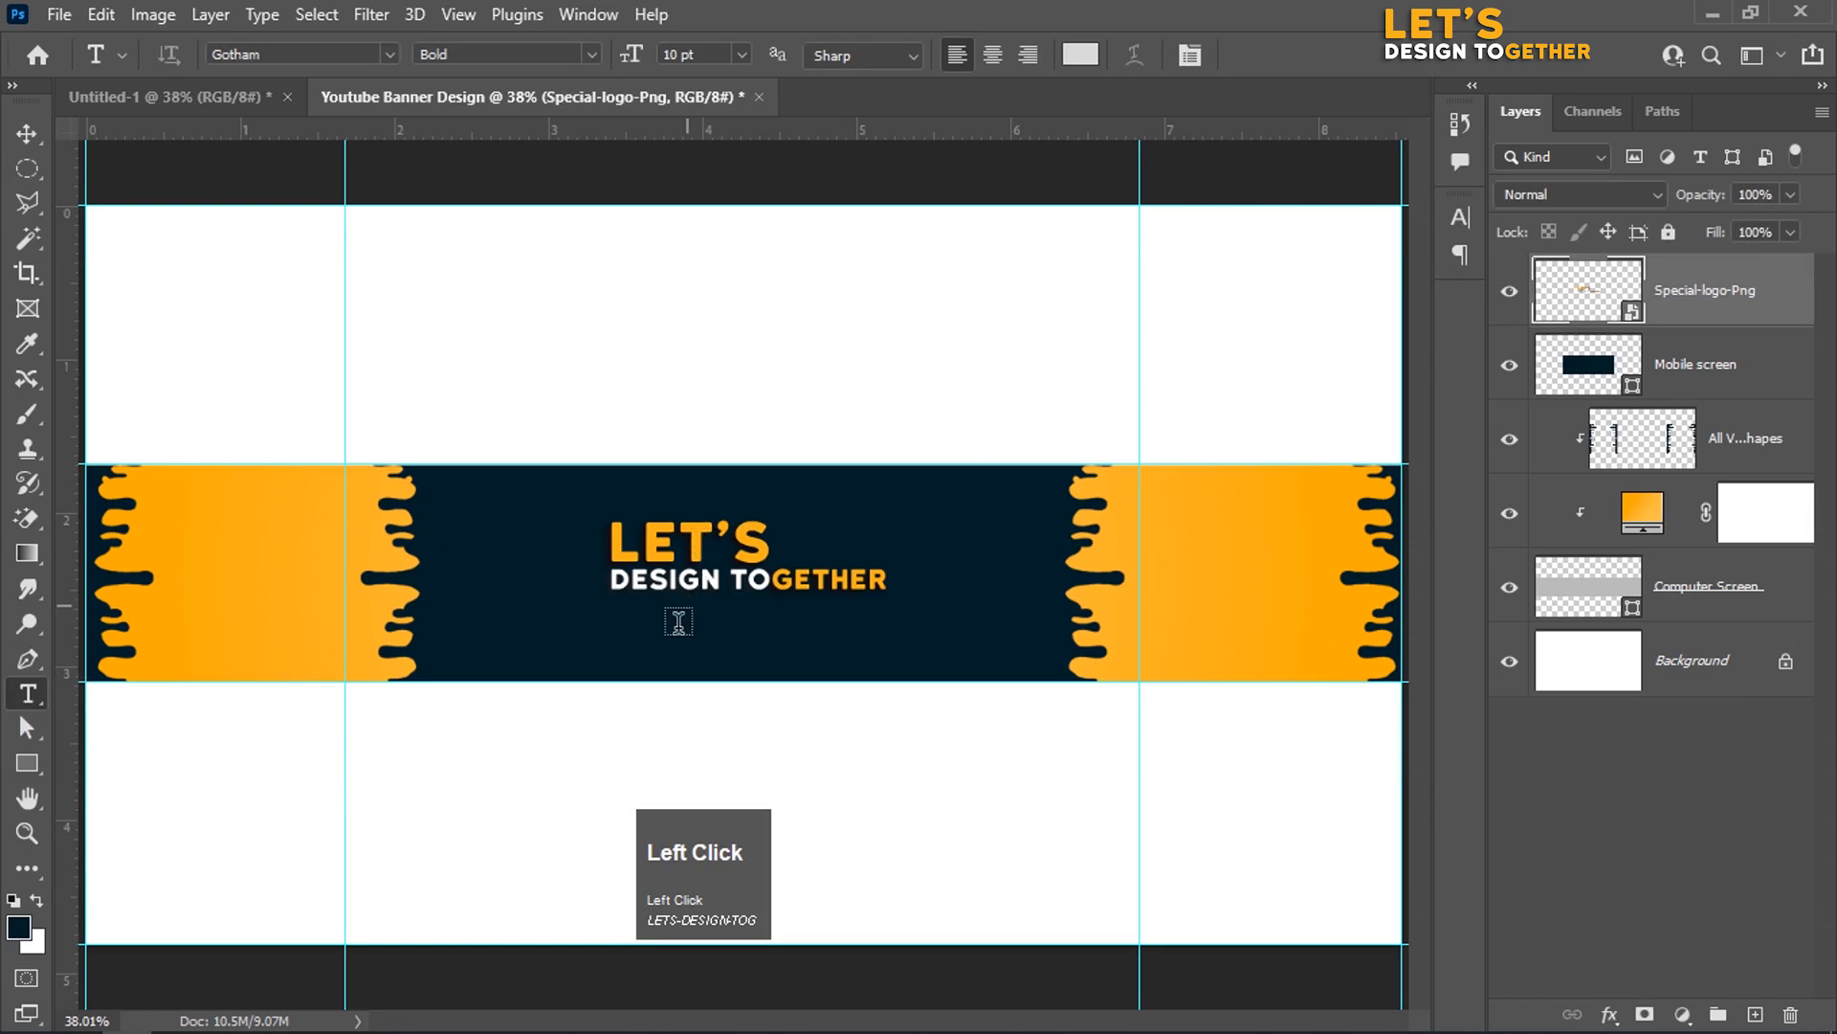
left_click(525, 629)
type("Uti")
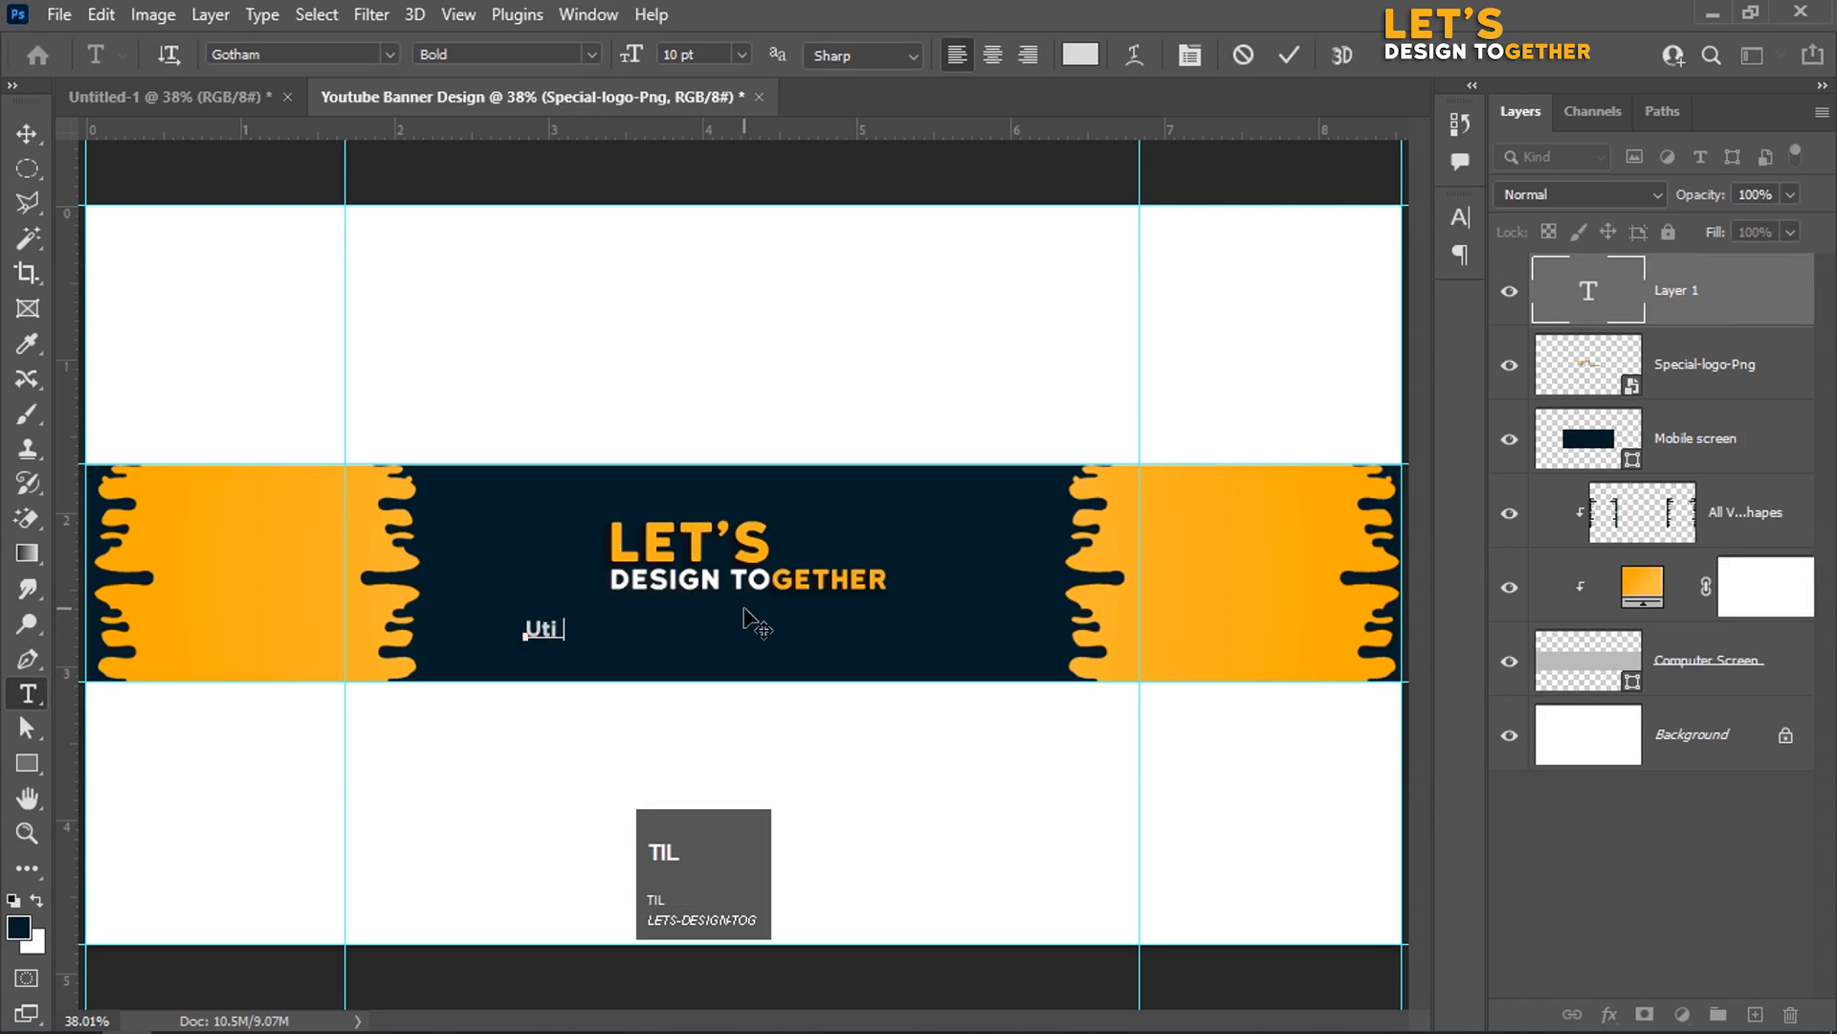
type("lizing")
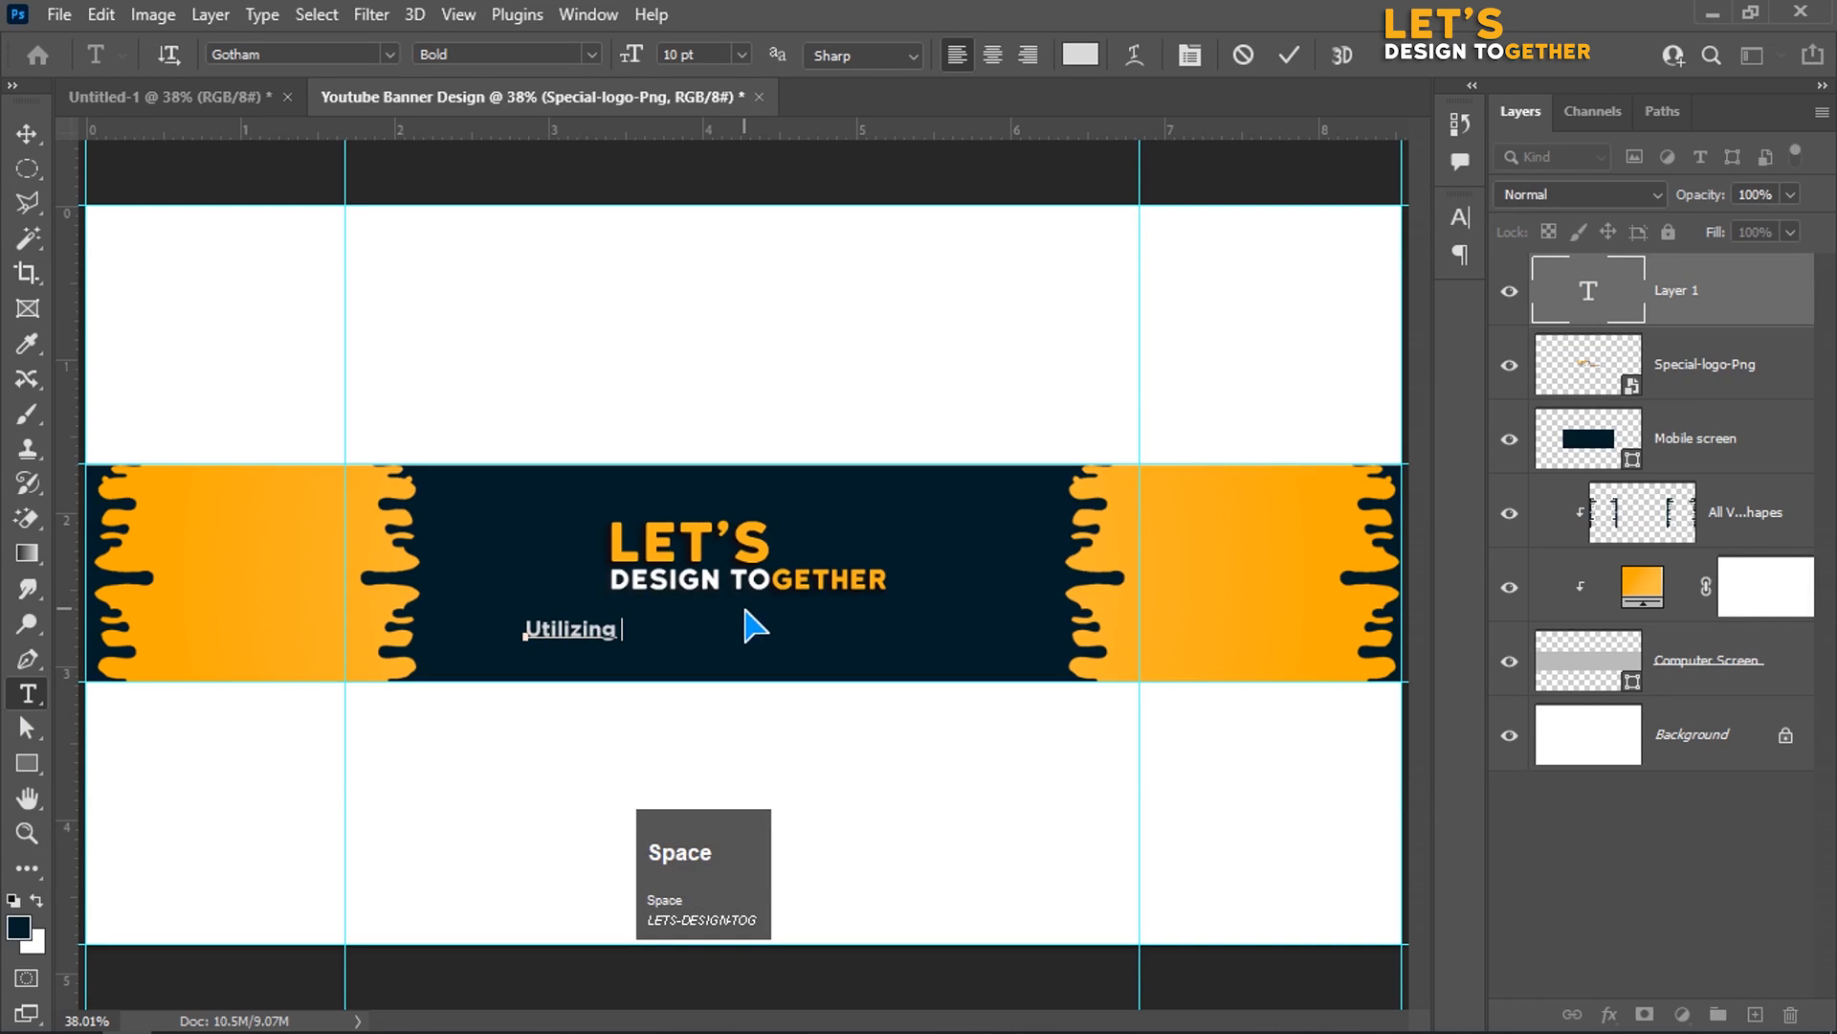
type(" Your C")
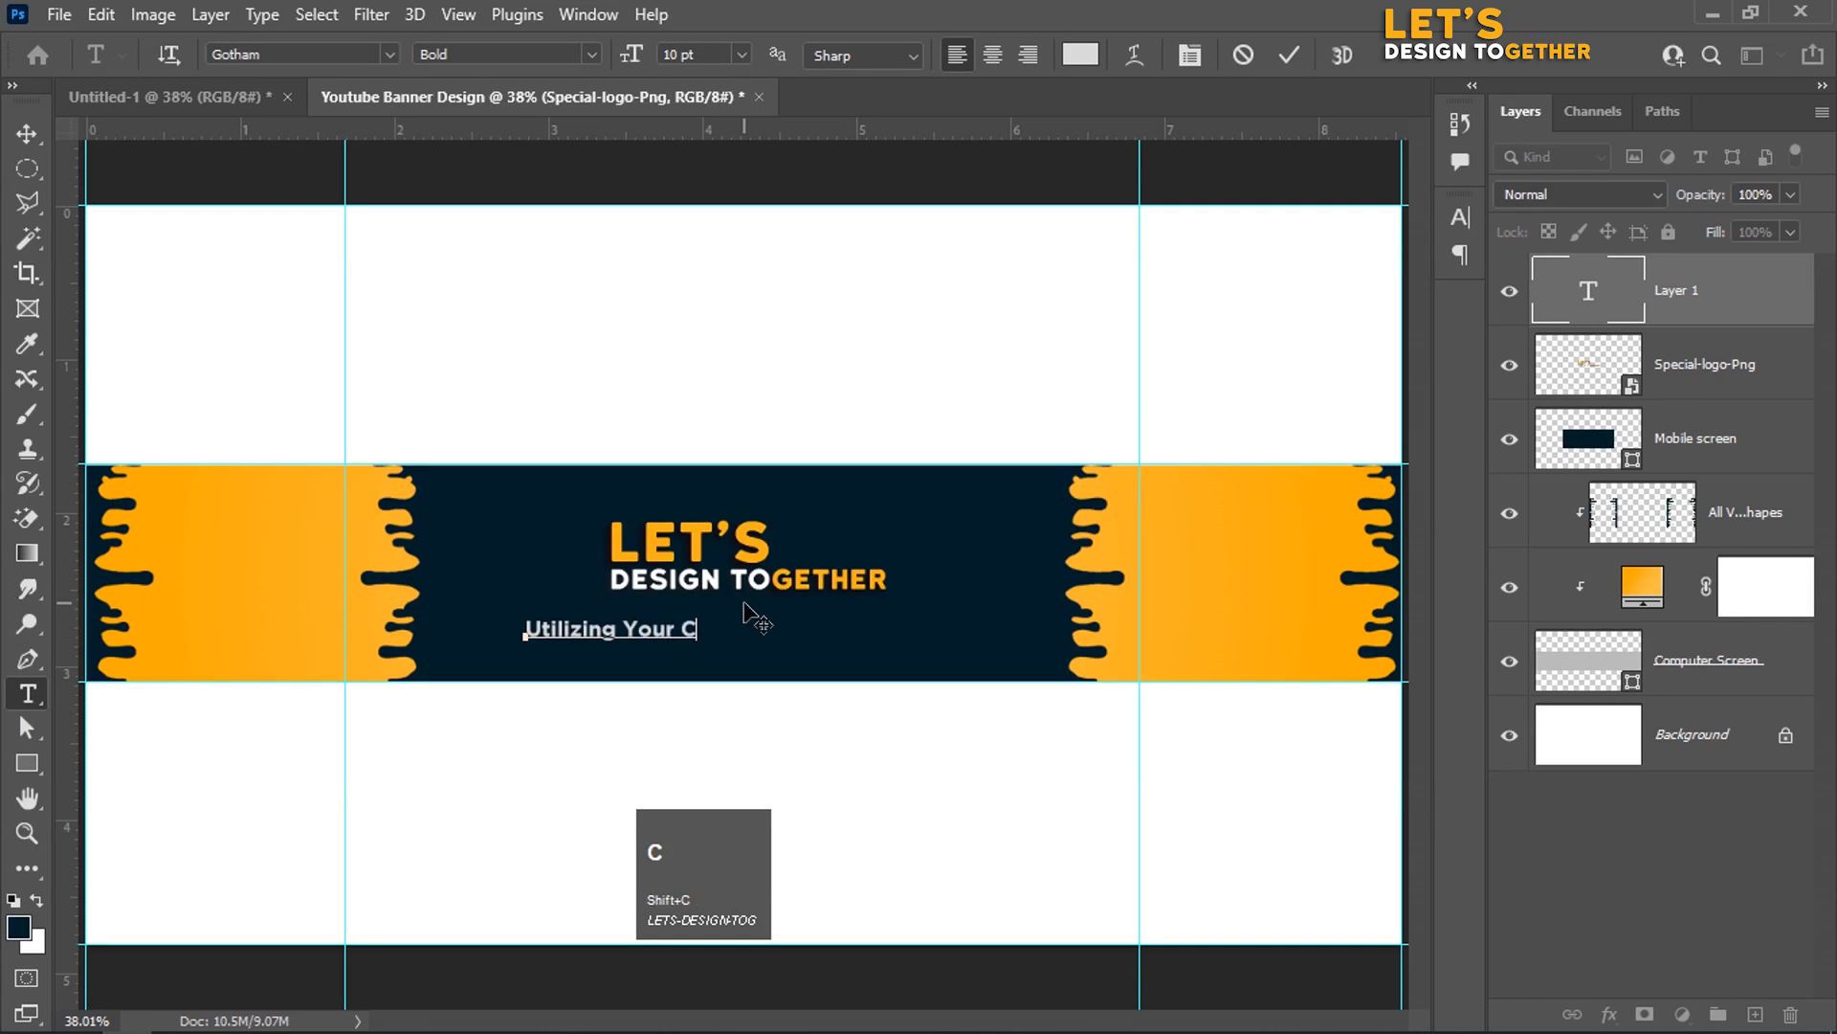
type("reative Skills As Your Passi")
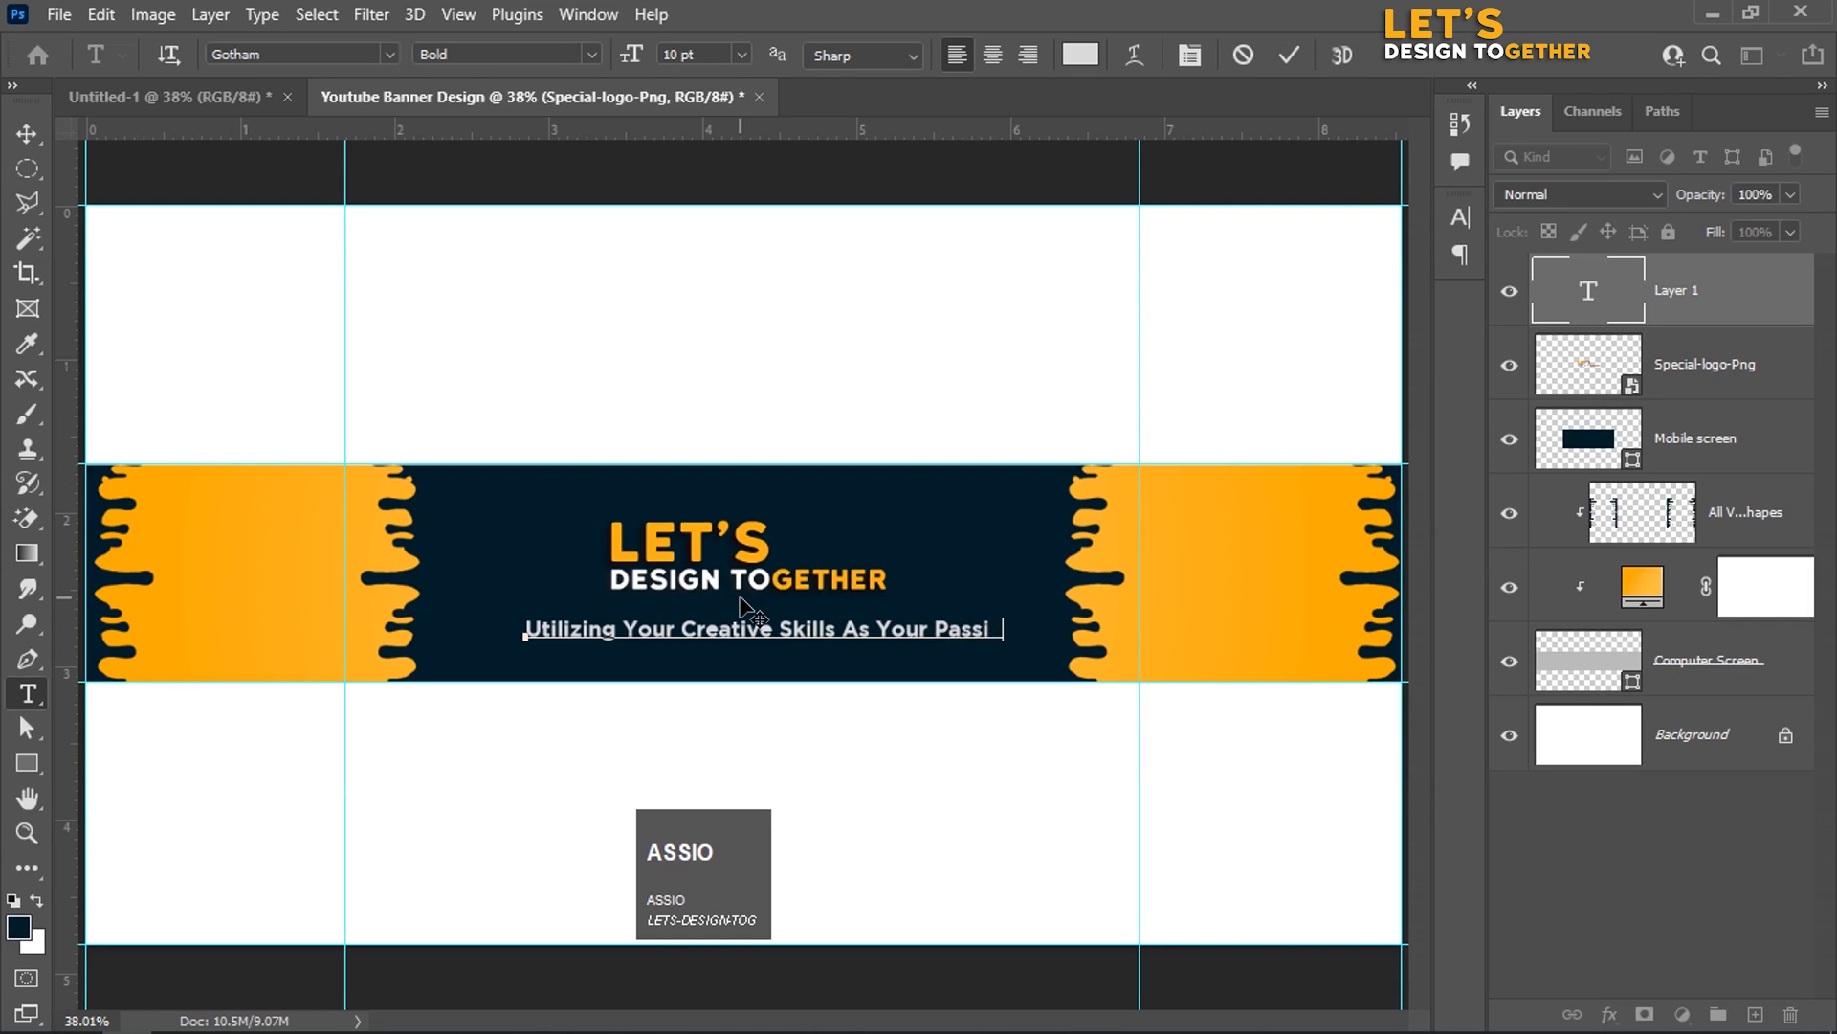
type("on!")
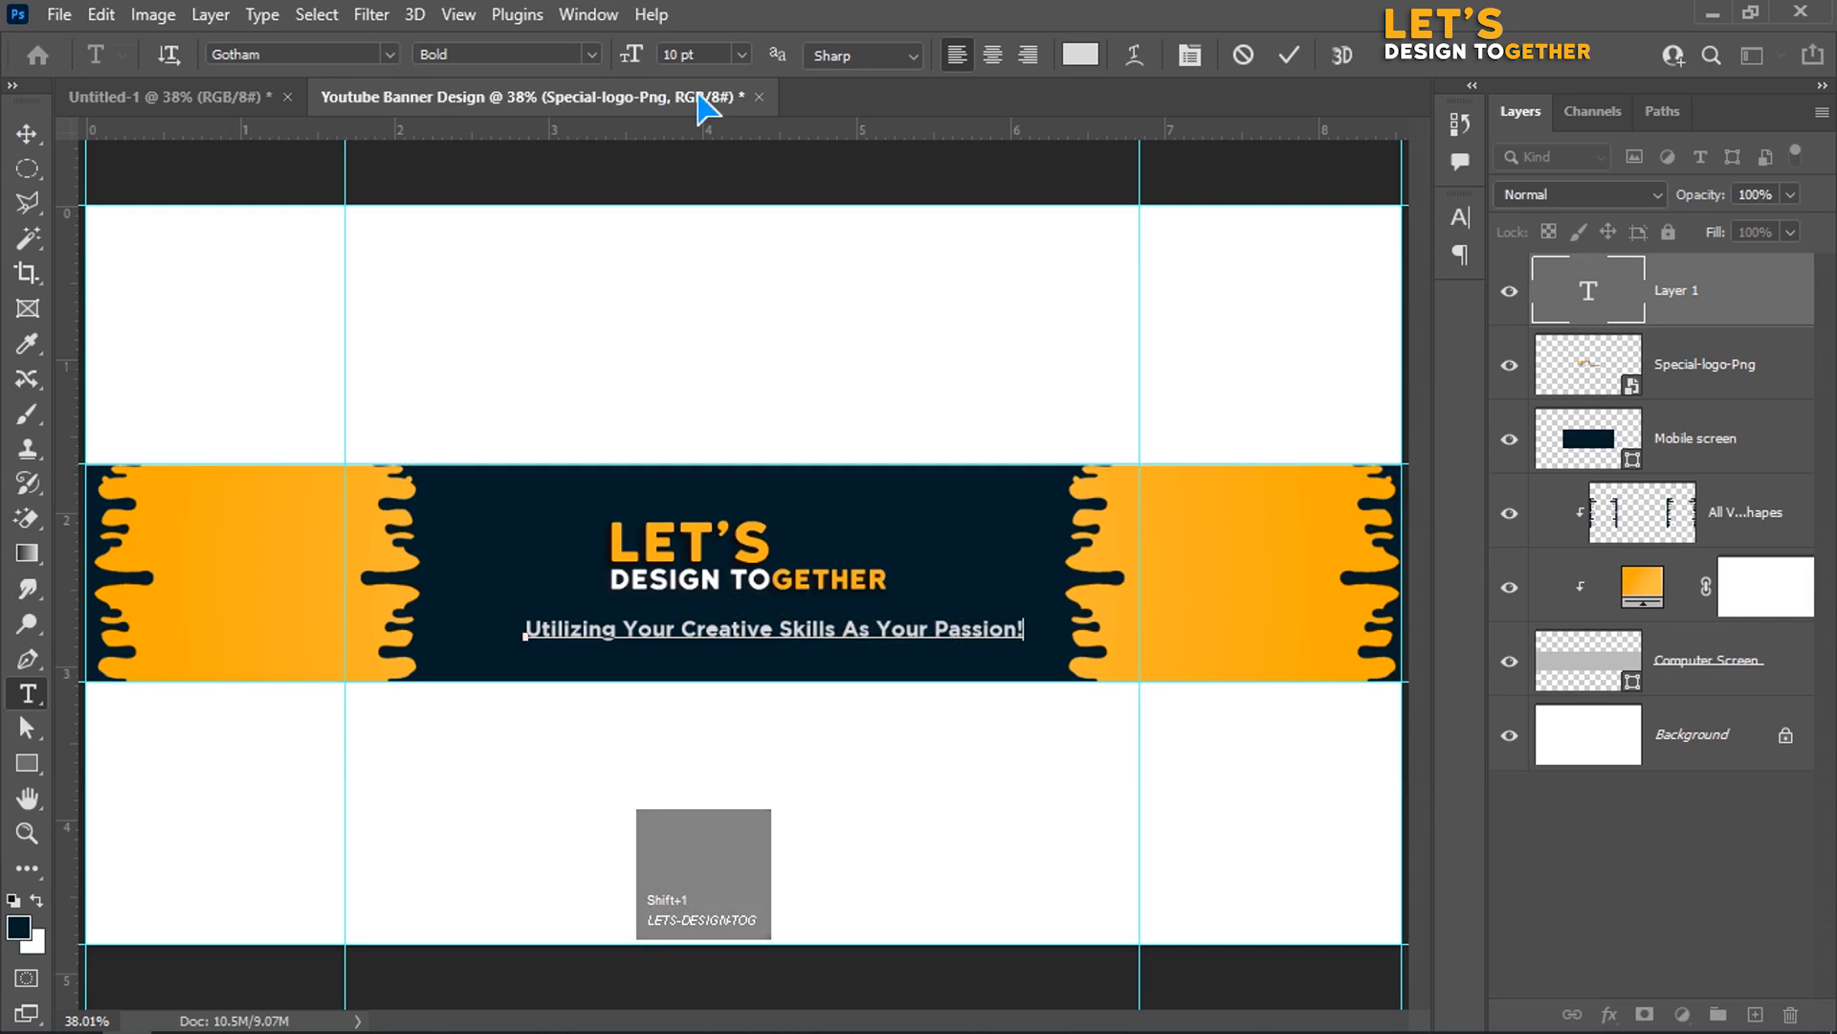
left_click(1289, 55)
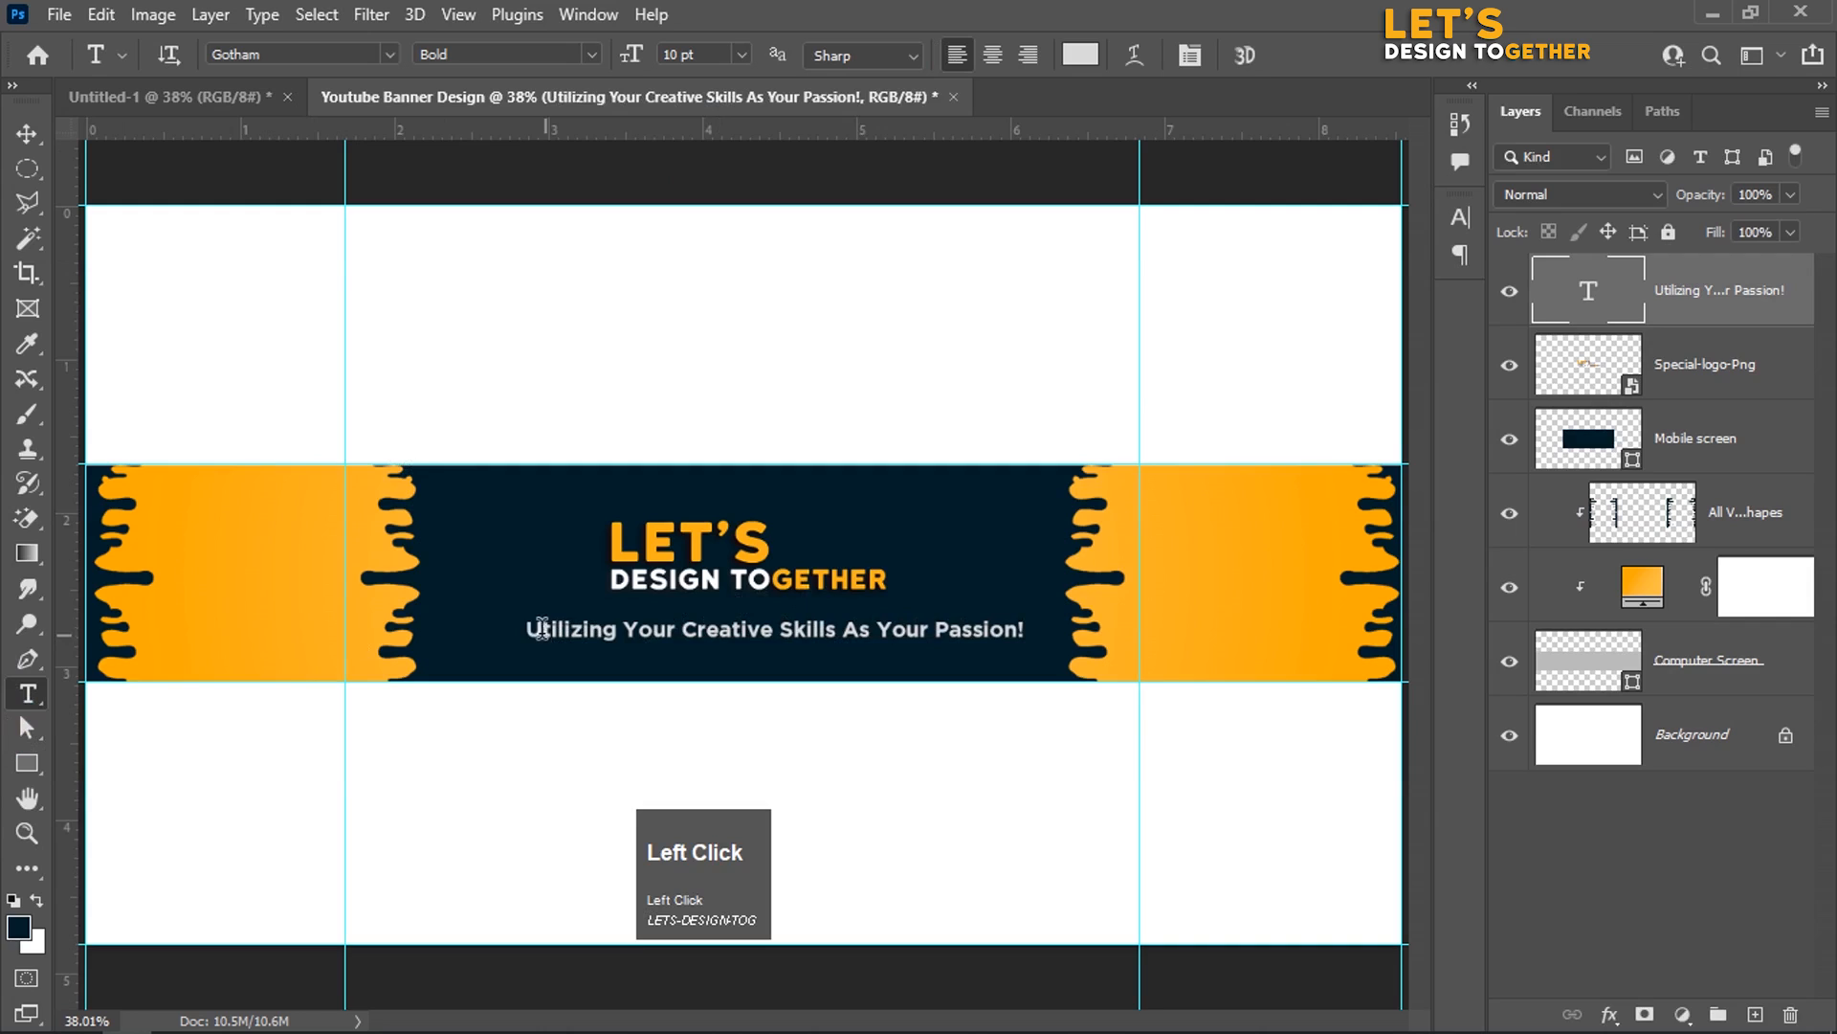
Step: Set the tagline words "Utilizing Your Creative Skills As Your" to the Book font style
left_click_drag(528, 627, 890, 640)
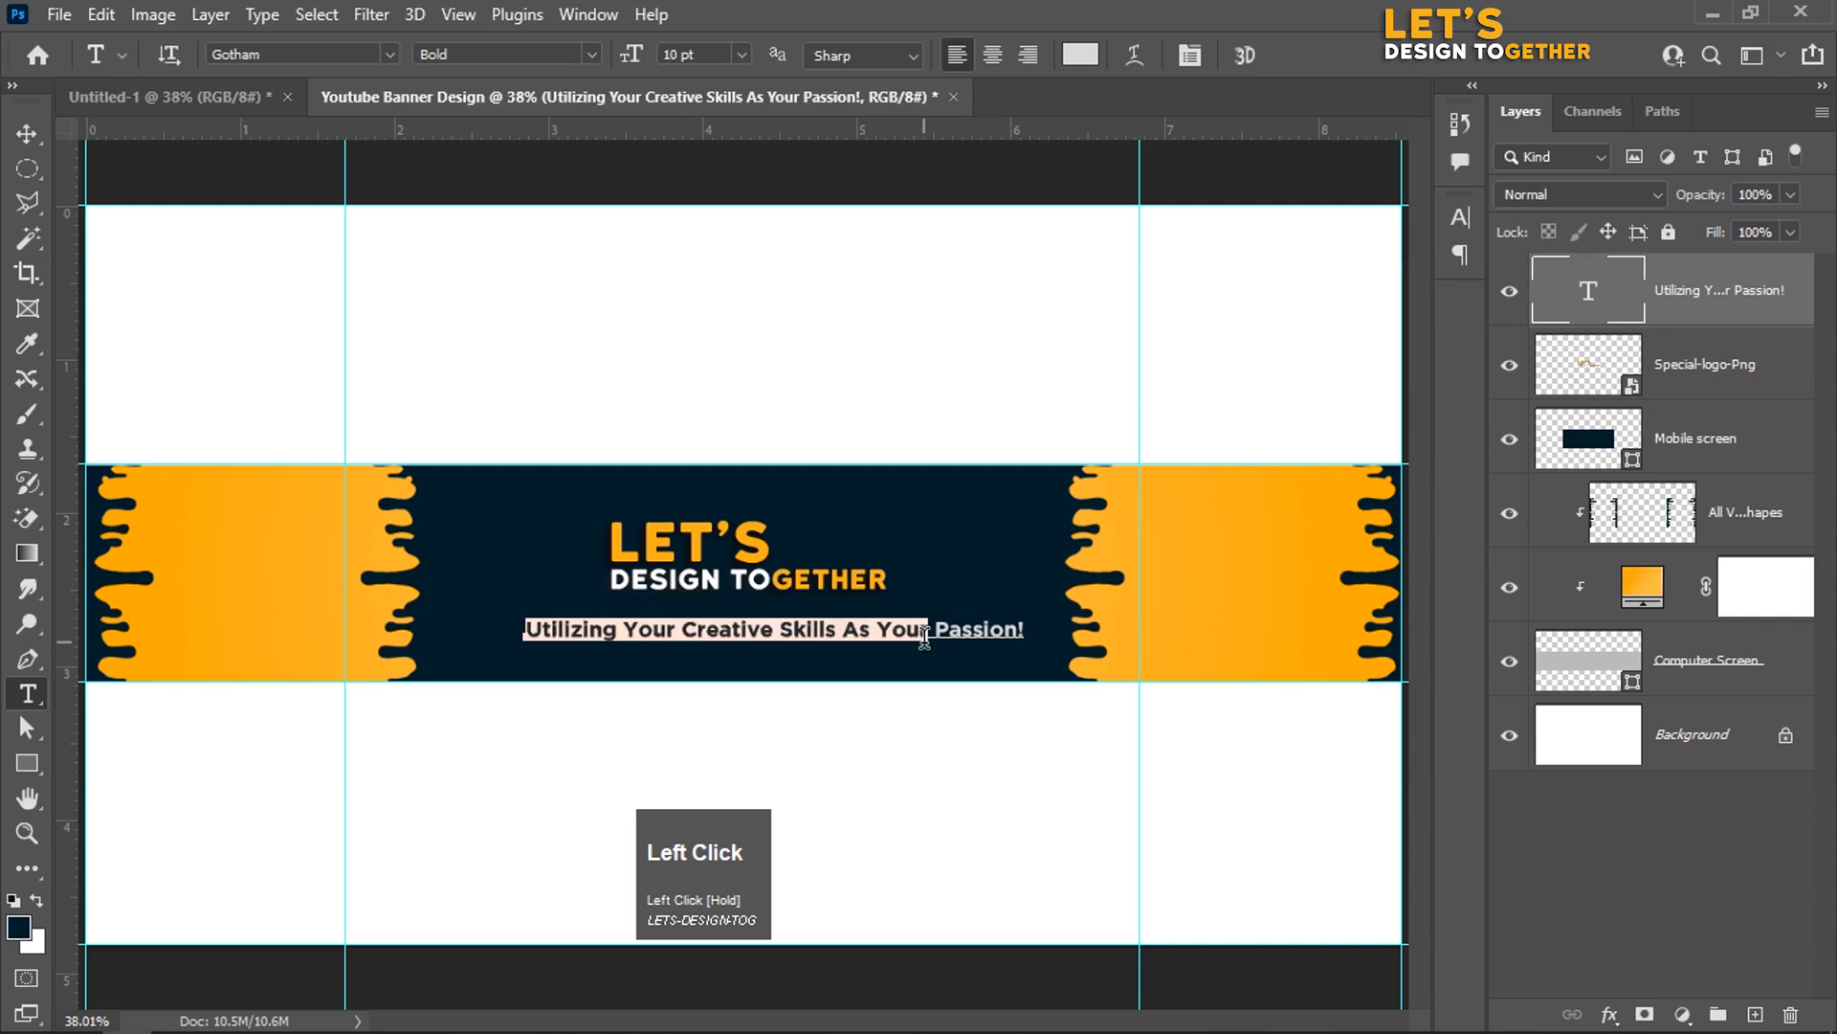
left_click(591, 55)
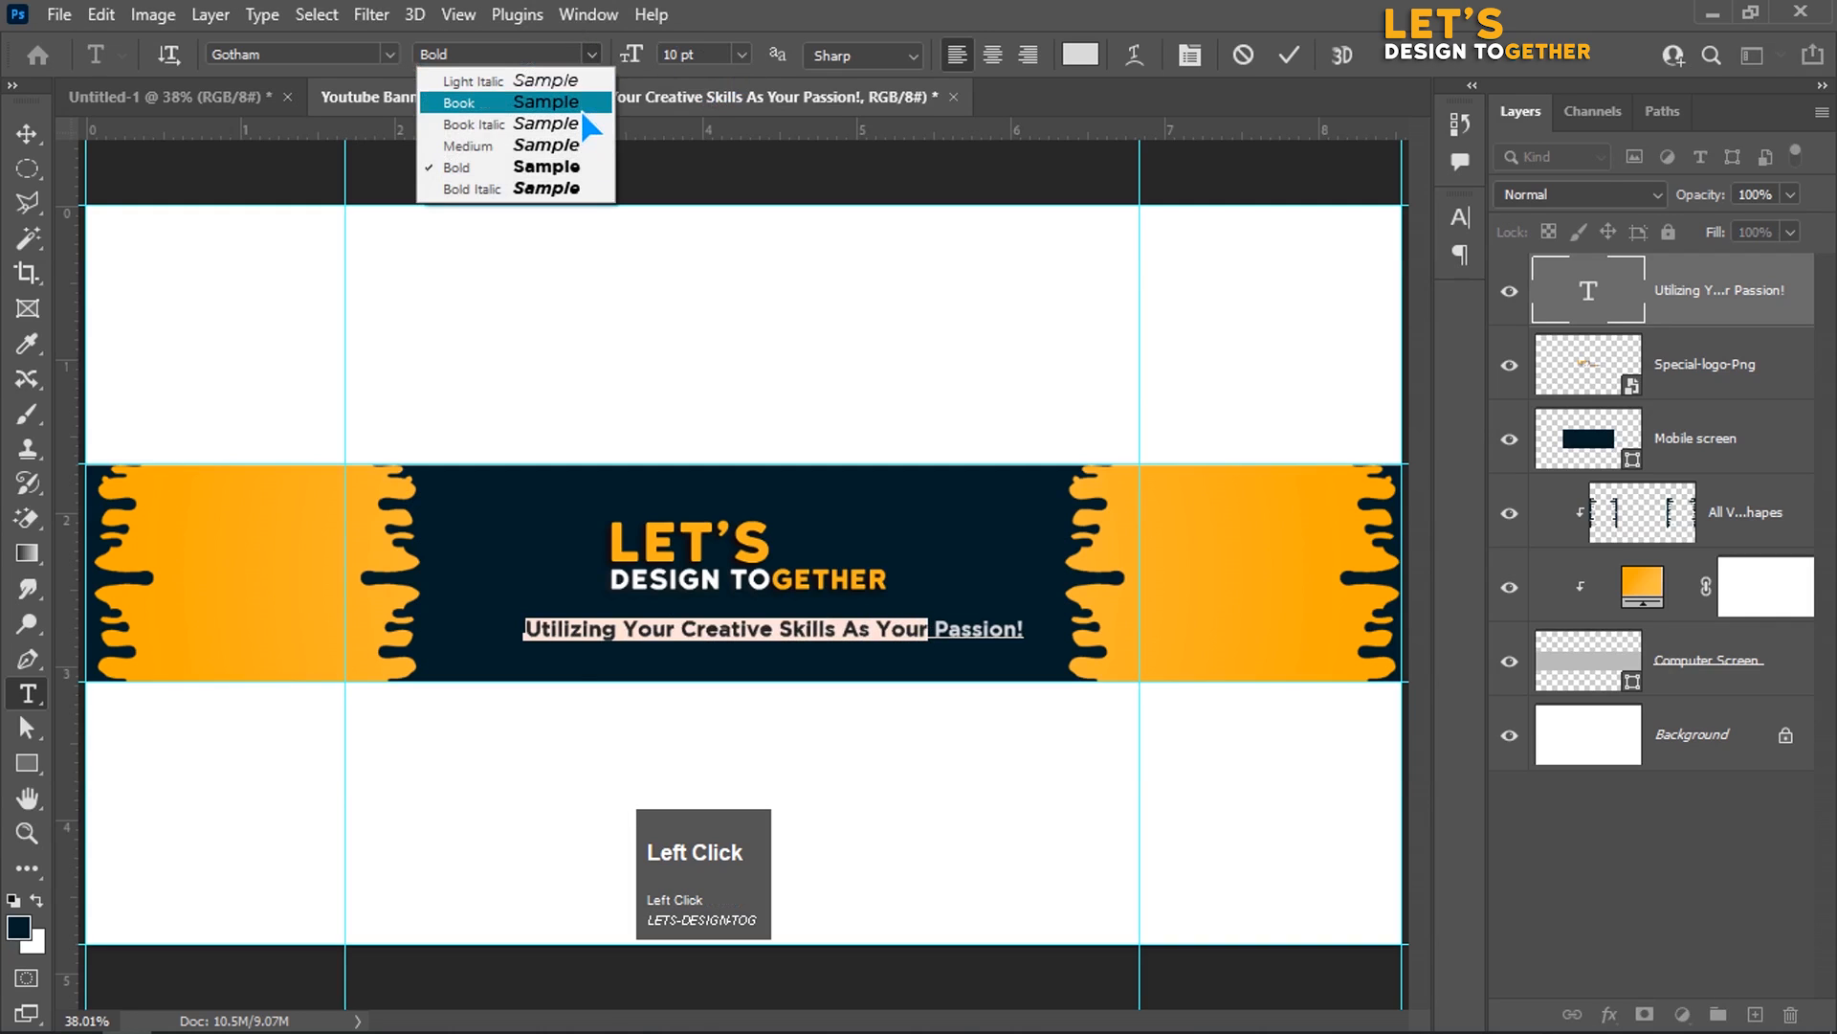
left_click(584, 102)
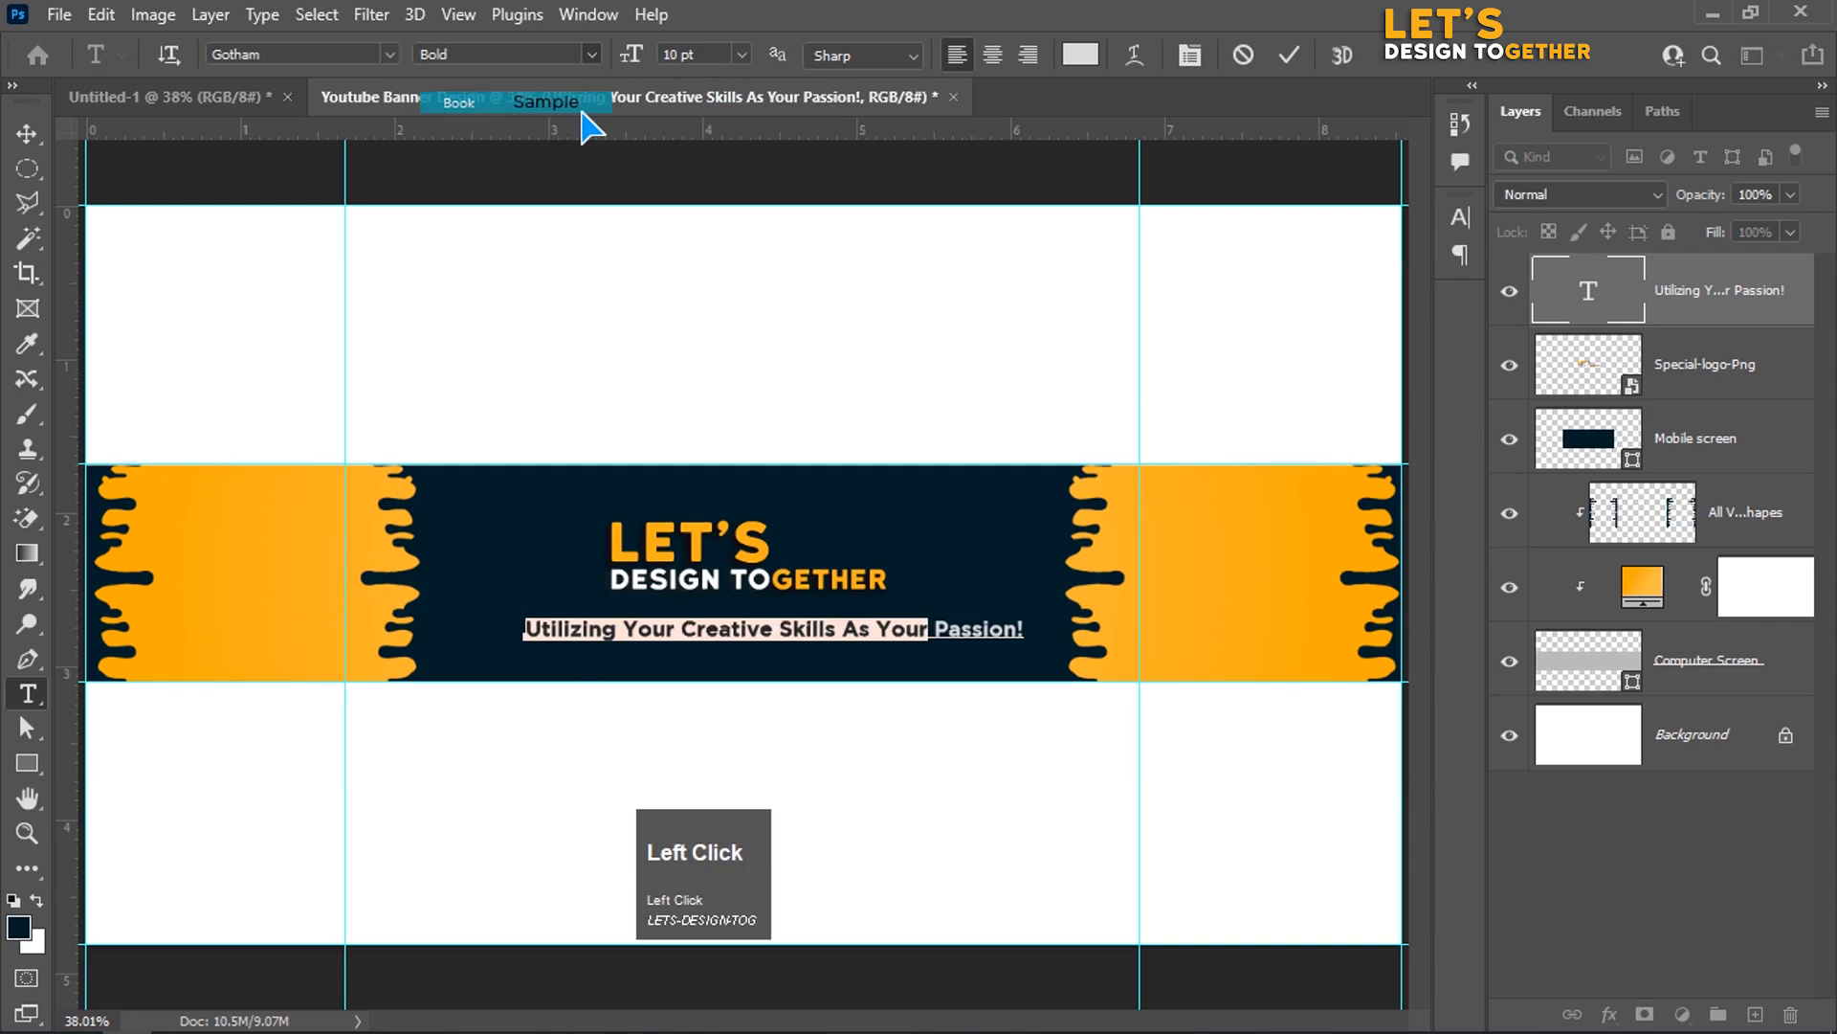
Step: Set the word "Creative" in the tagline to the Bold font style and commit the text edit
left_click(679, 627)
left_click_drag(679, 628, 761, 628)
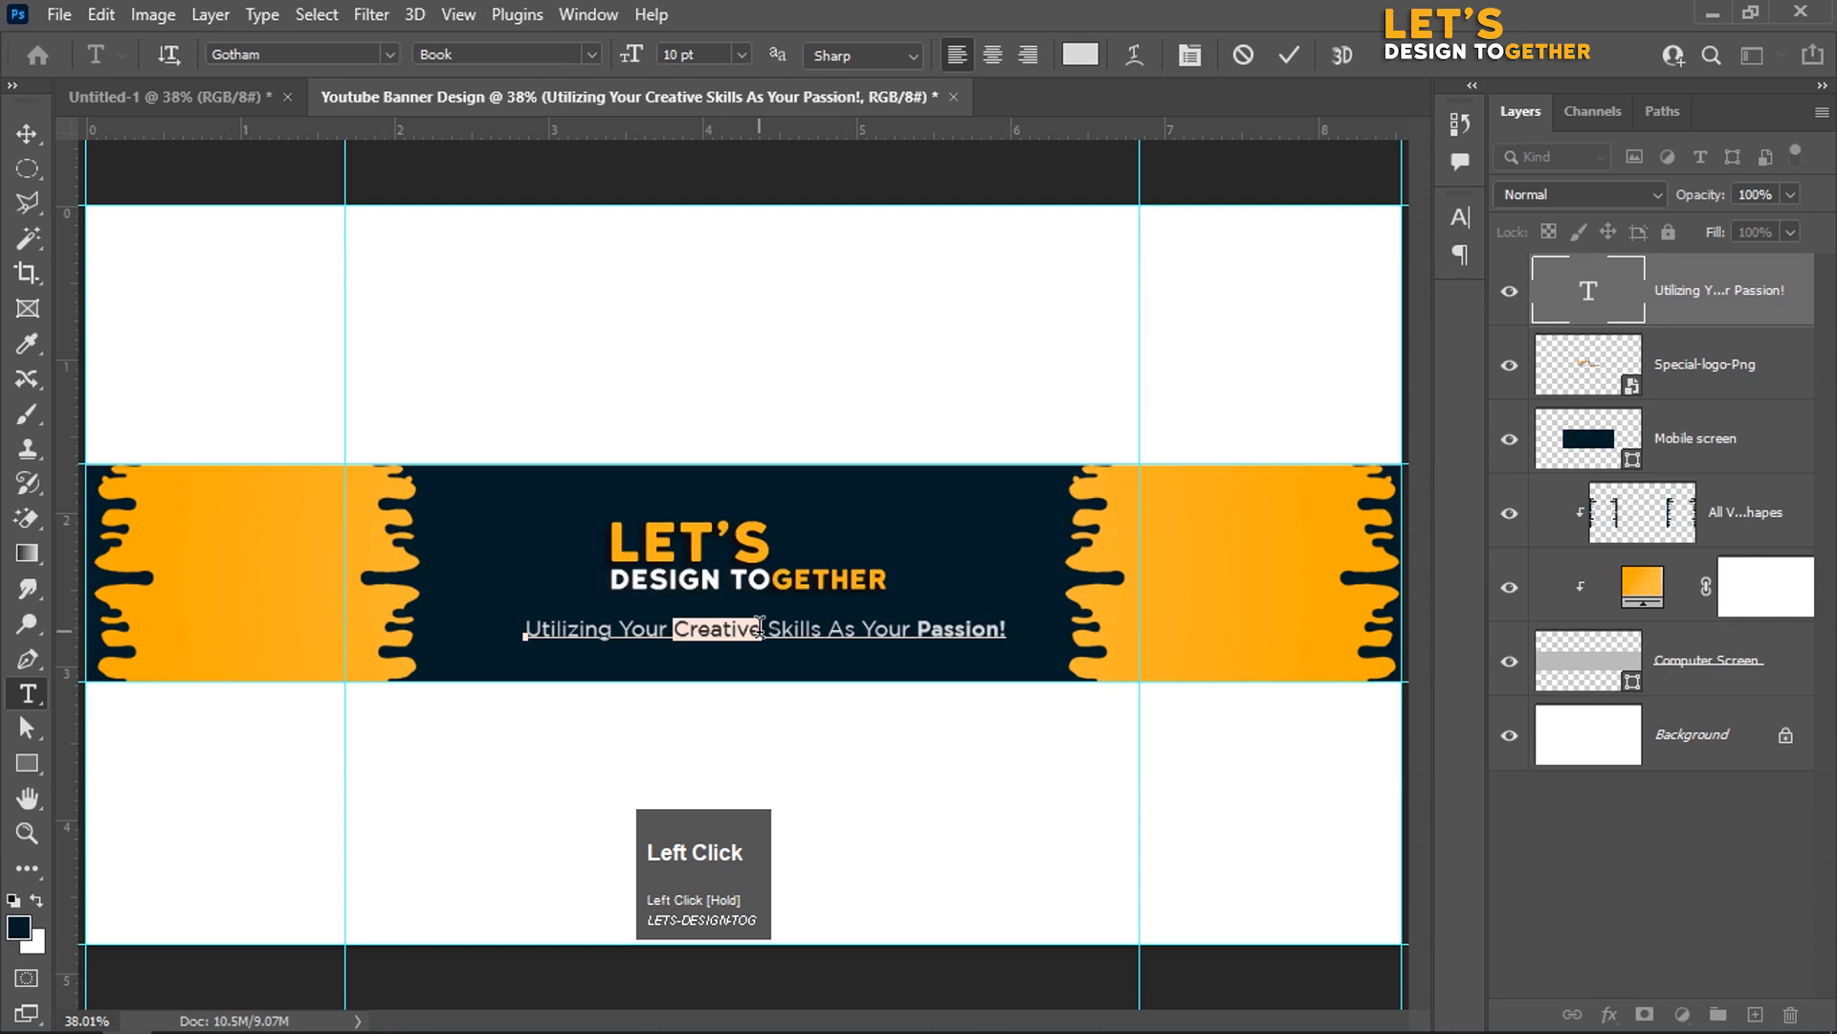
left_click(593, 54)
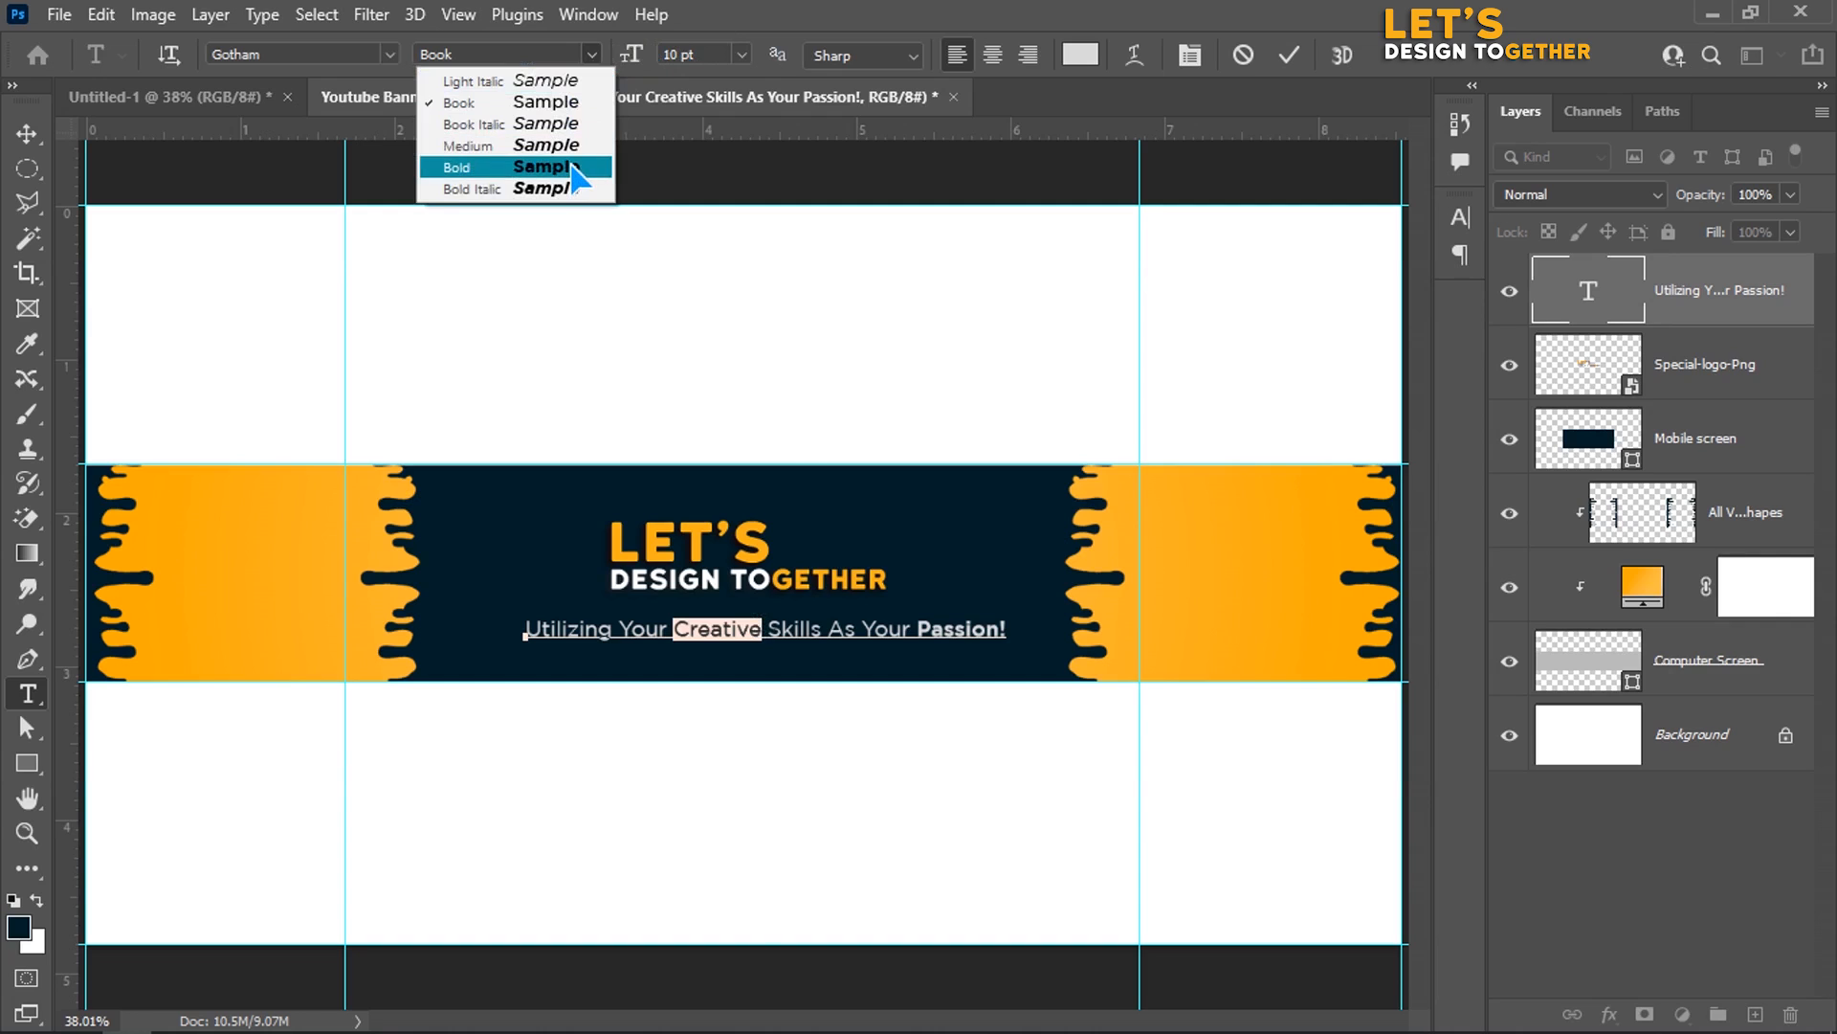
left_click(574, 168)
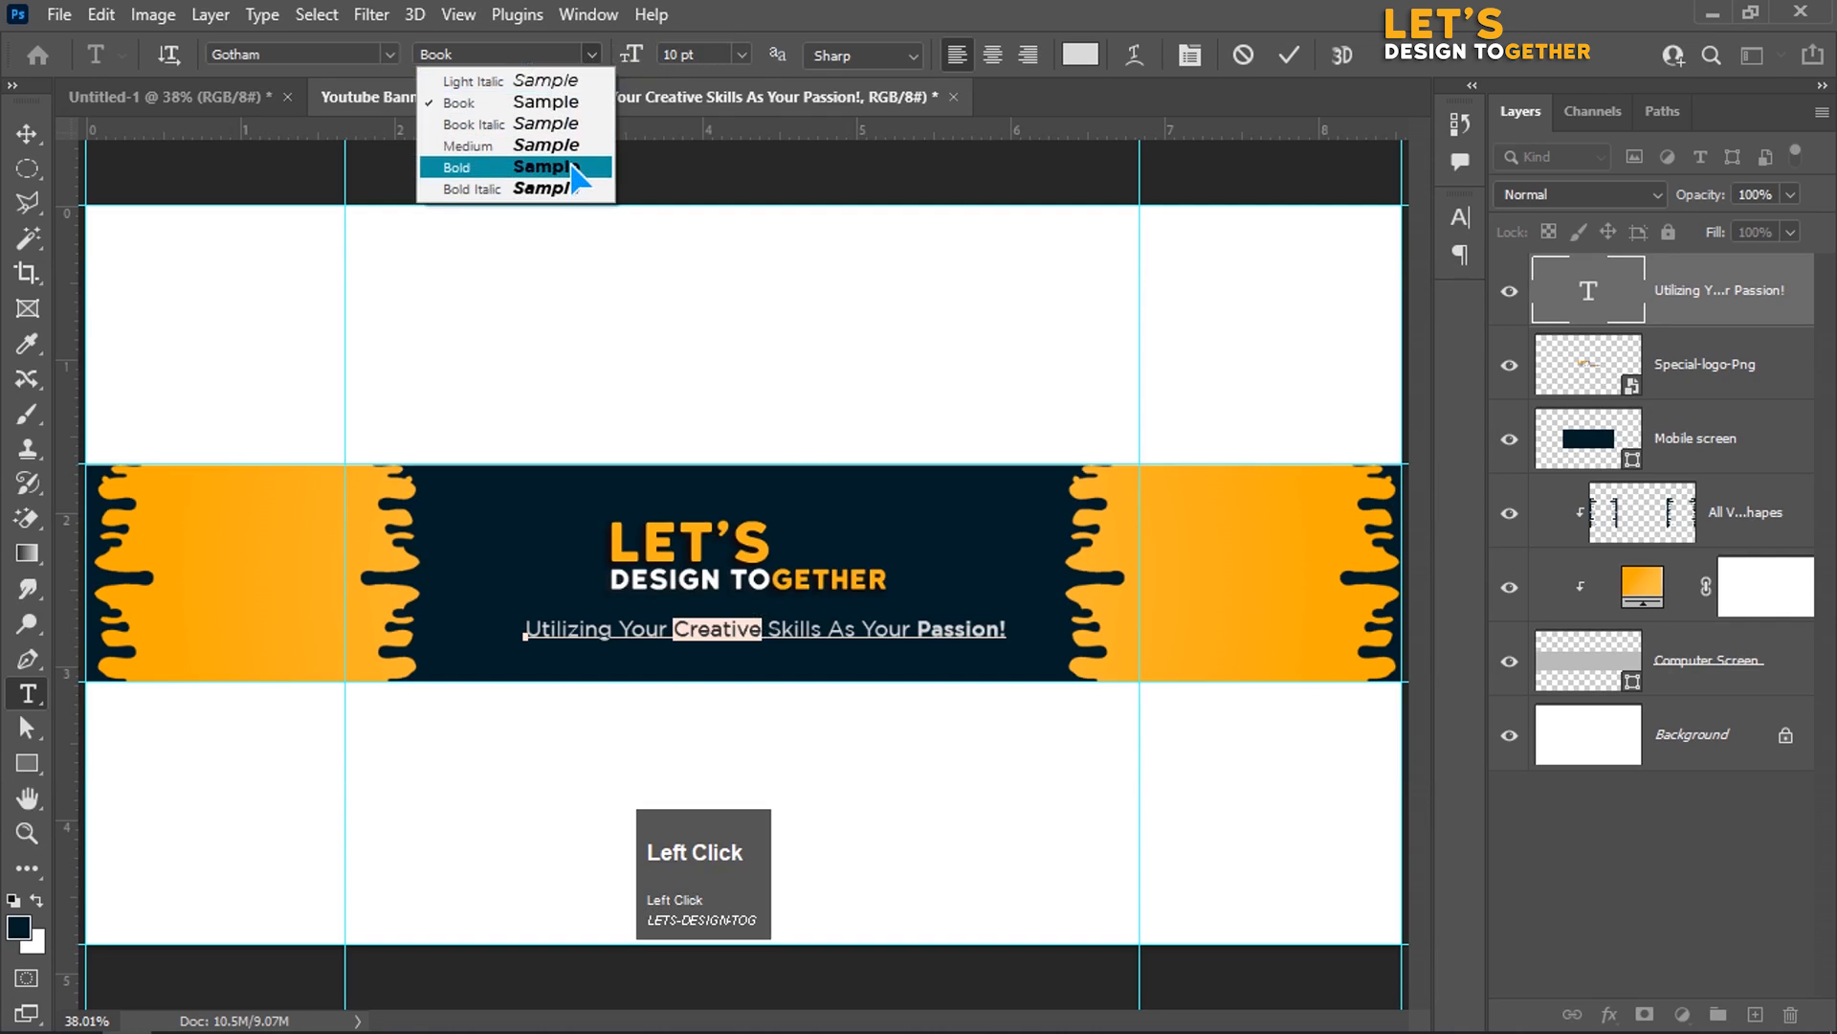
left_click(1289, 58)
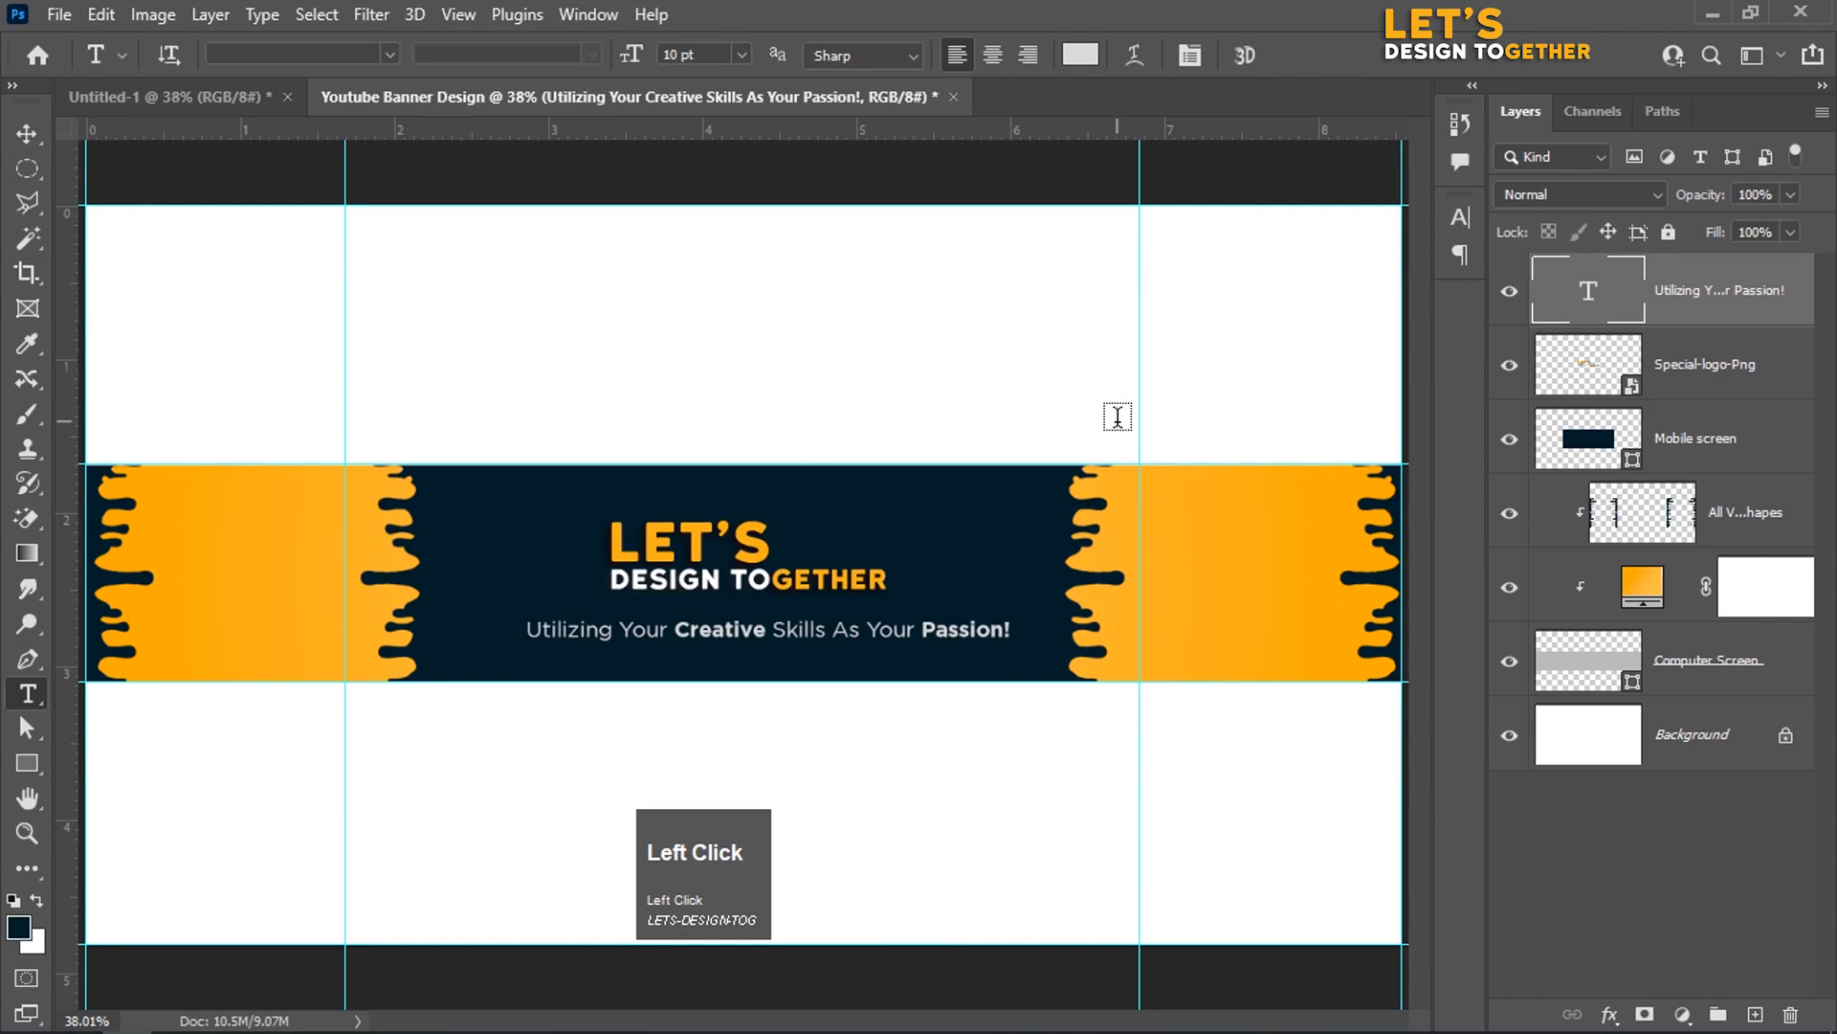
Step: Nudge the tagline straight up, slightly closer to the logo
left_click(27, 133)
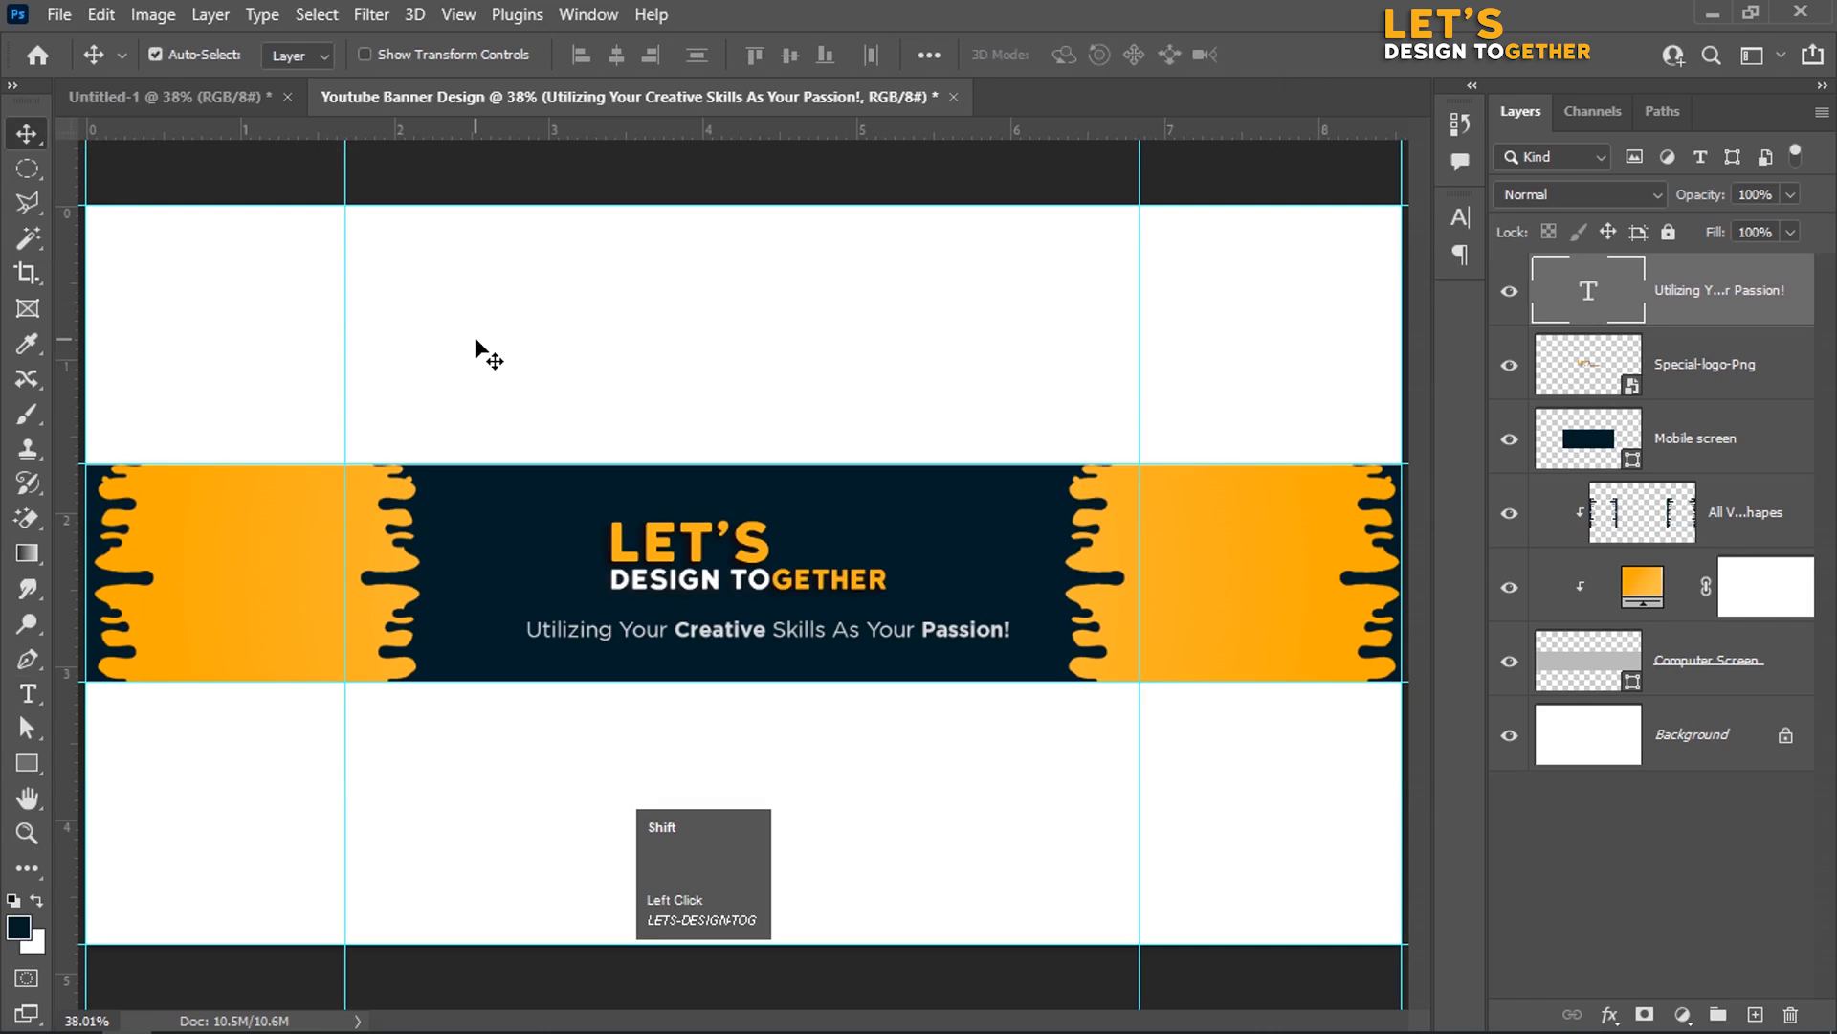
key("shift+Up")
key("shift+Up")
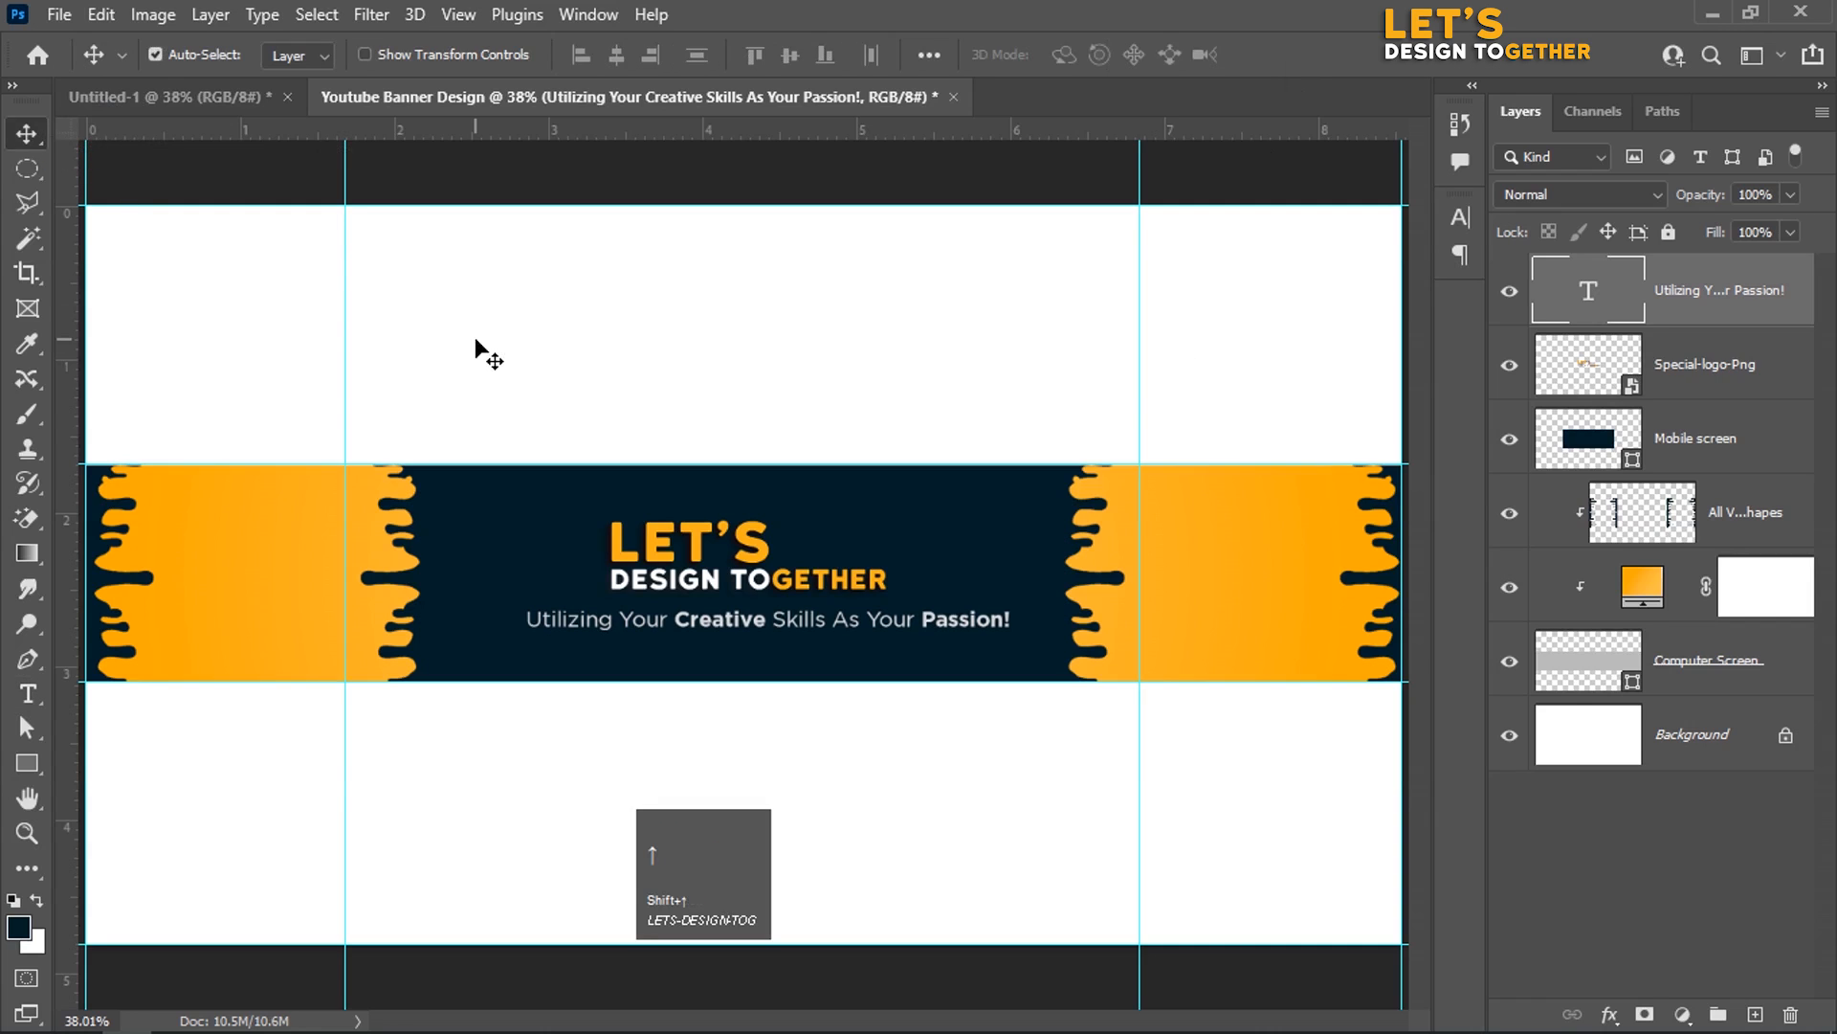
Step: Apply a drop shadow to the tagline layer with its angle set to 45°
right_click(1791, 313)
left_click(1555, 48)
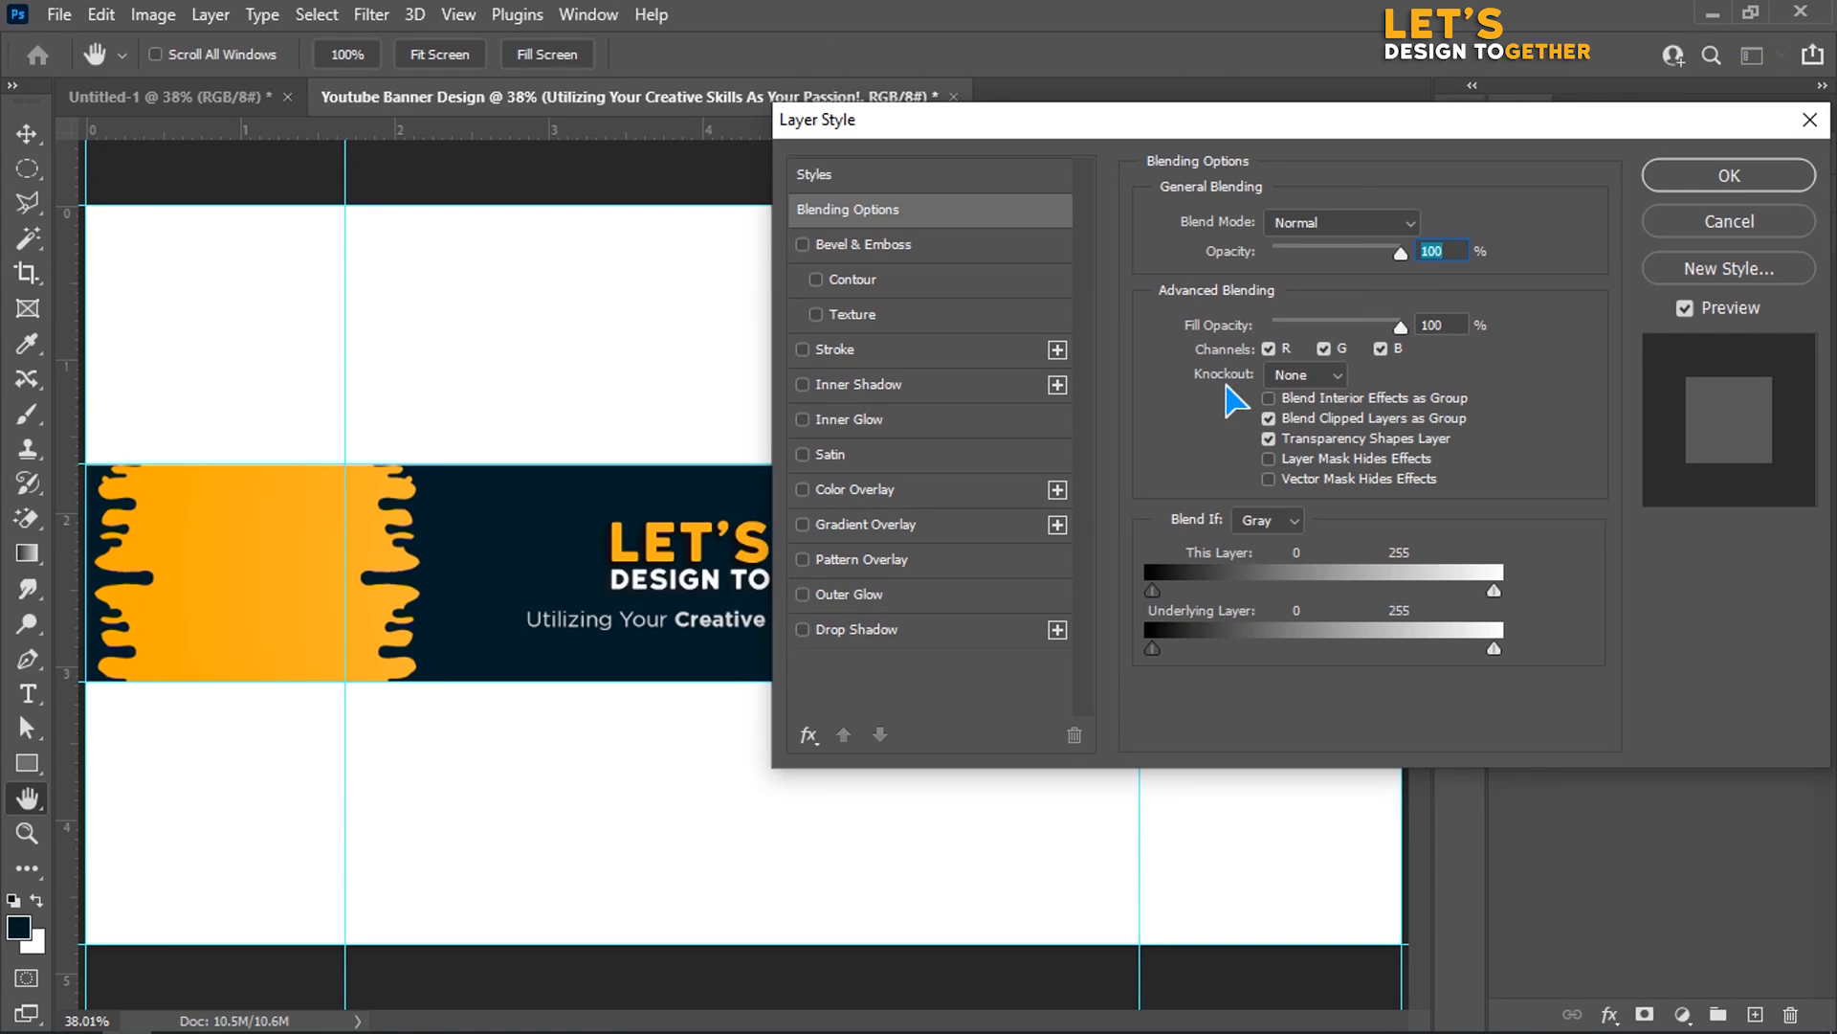
left_click(859, 631)
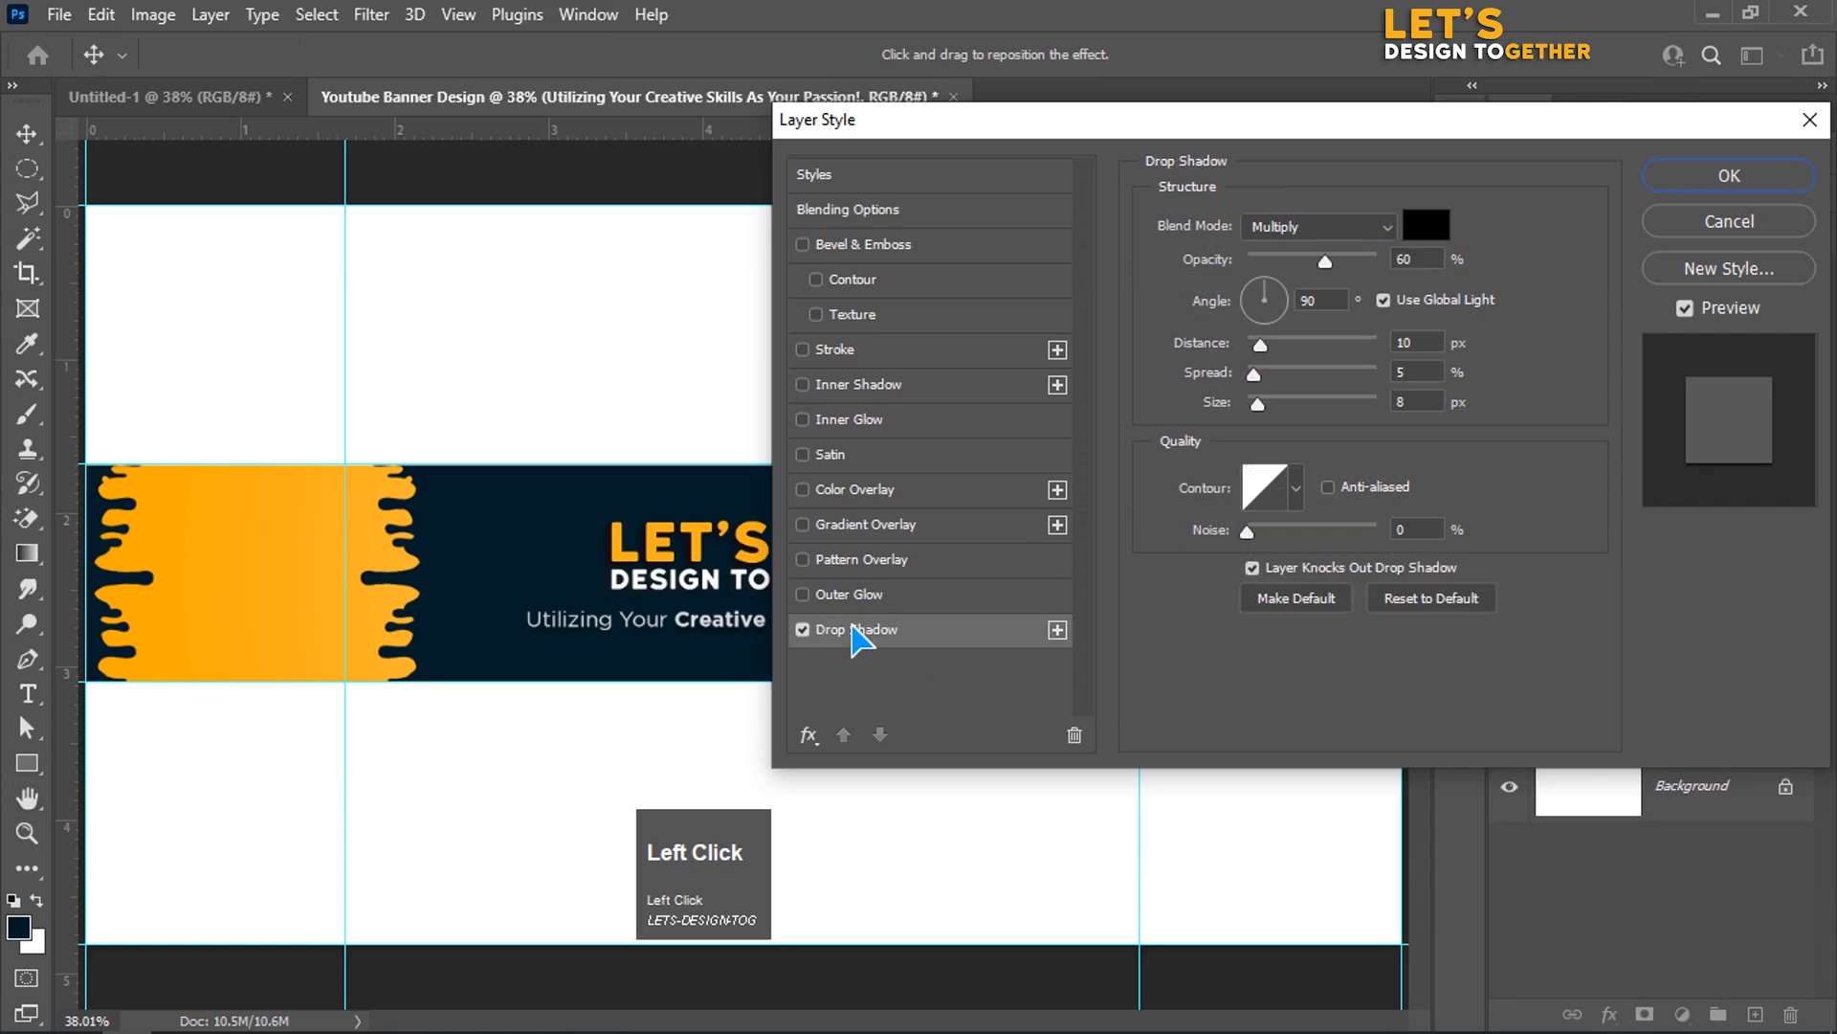
left_click(1414, 342)
left_click(1417, 404)
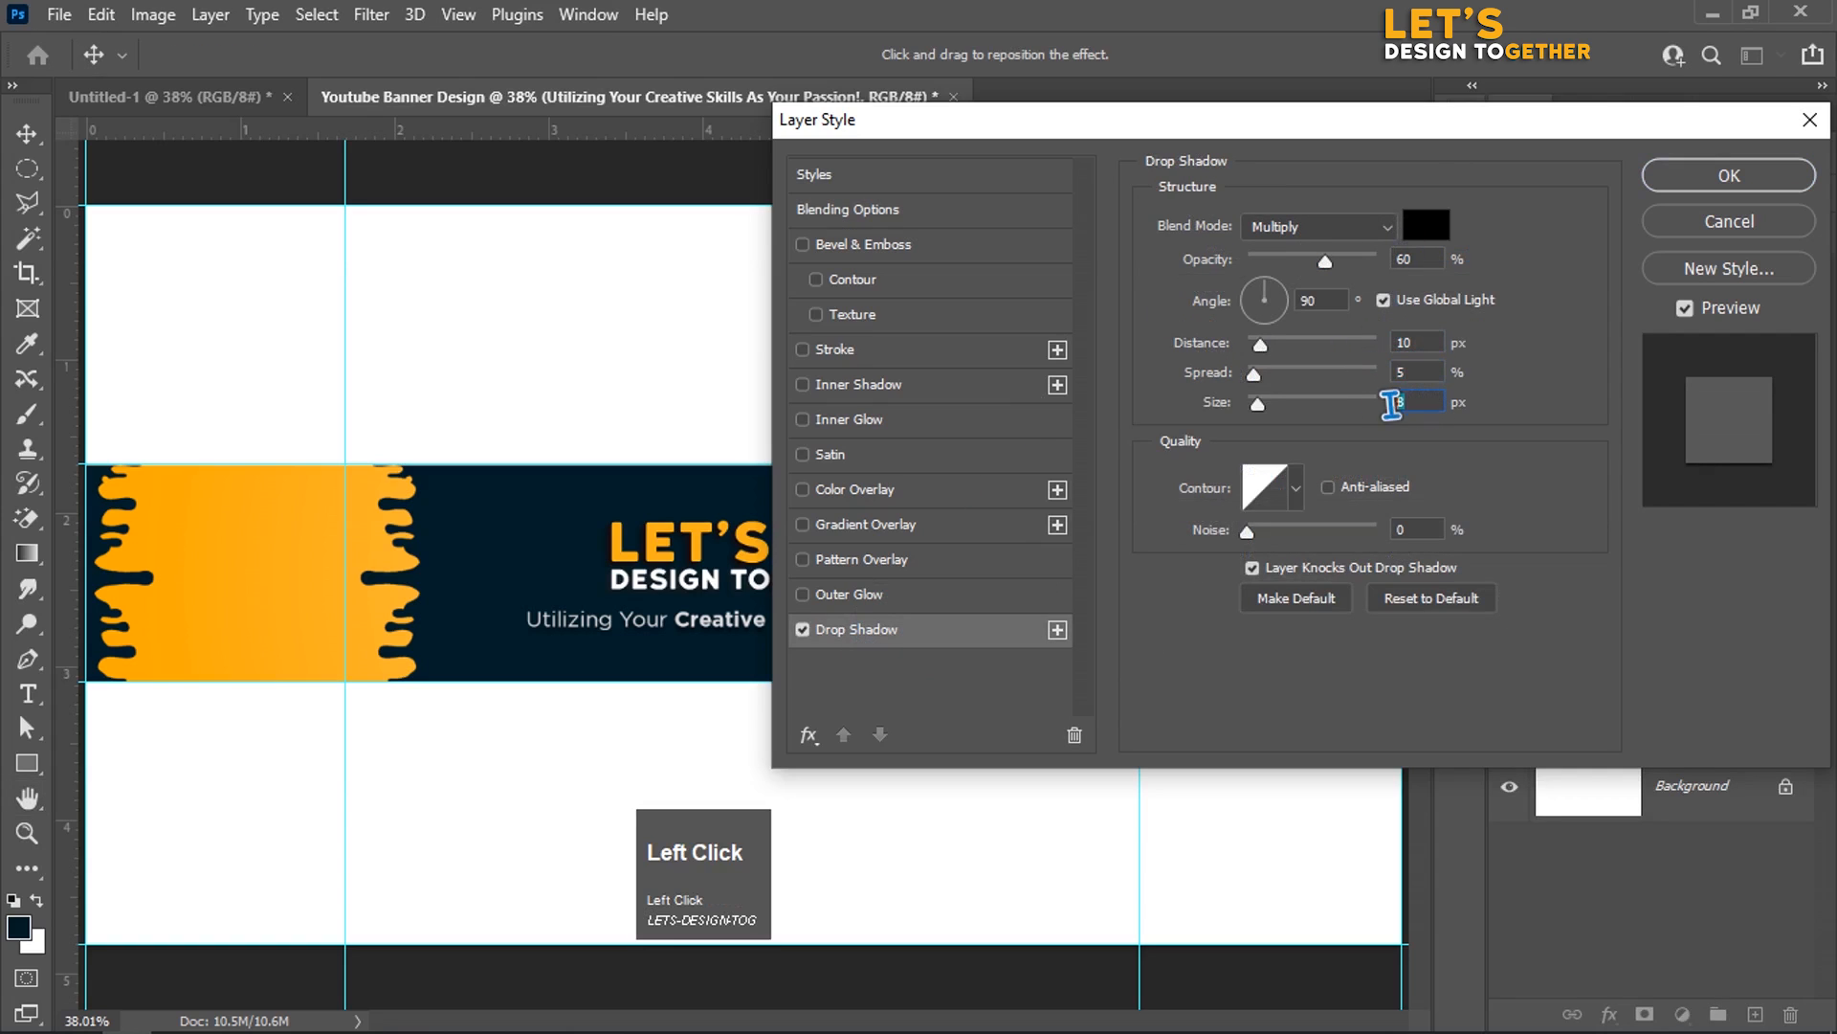
left_click(1313, 299)
type("45")
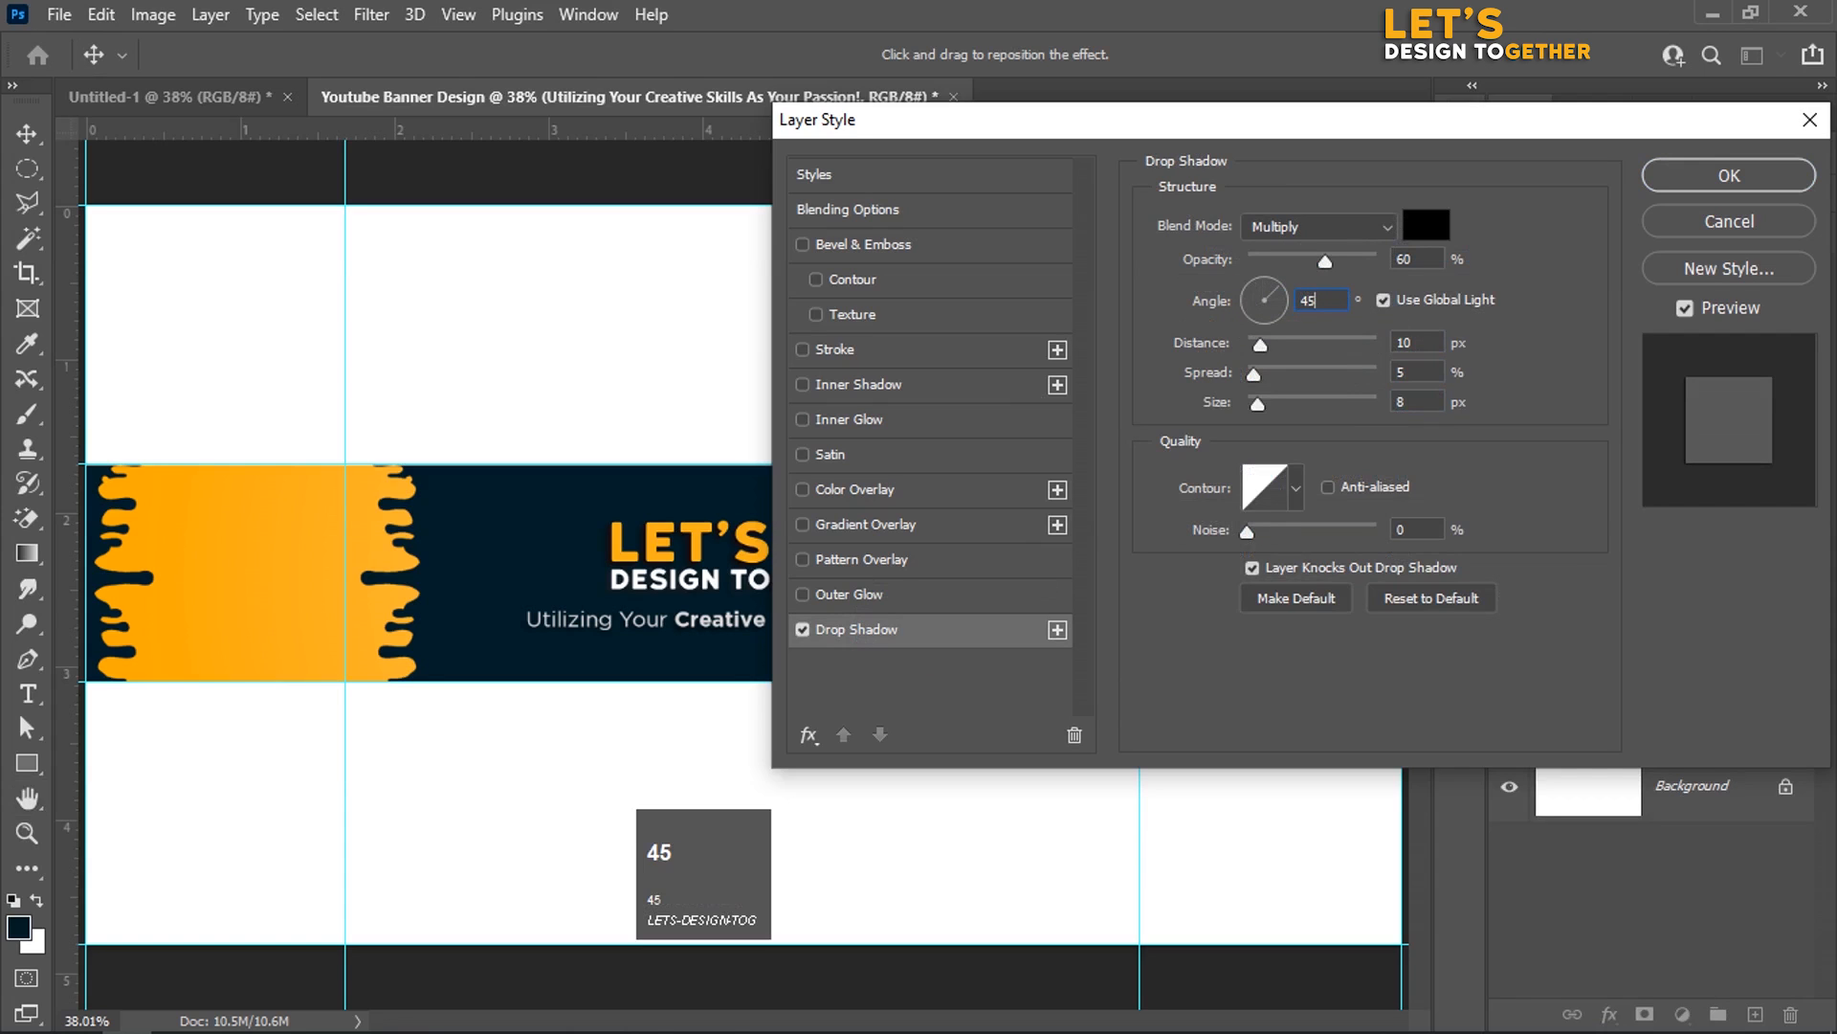
left_click(1708, 186)
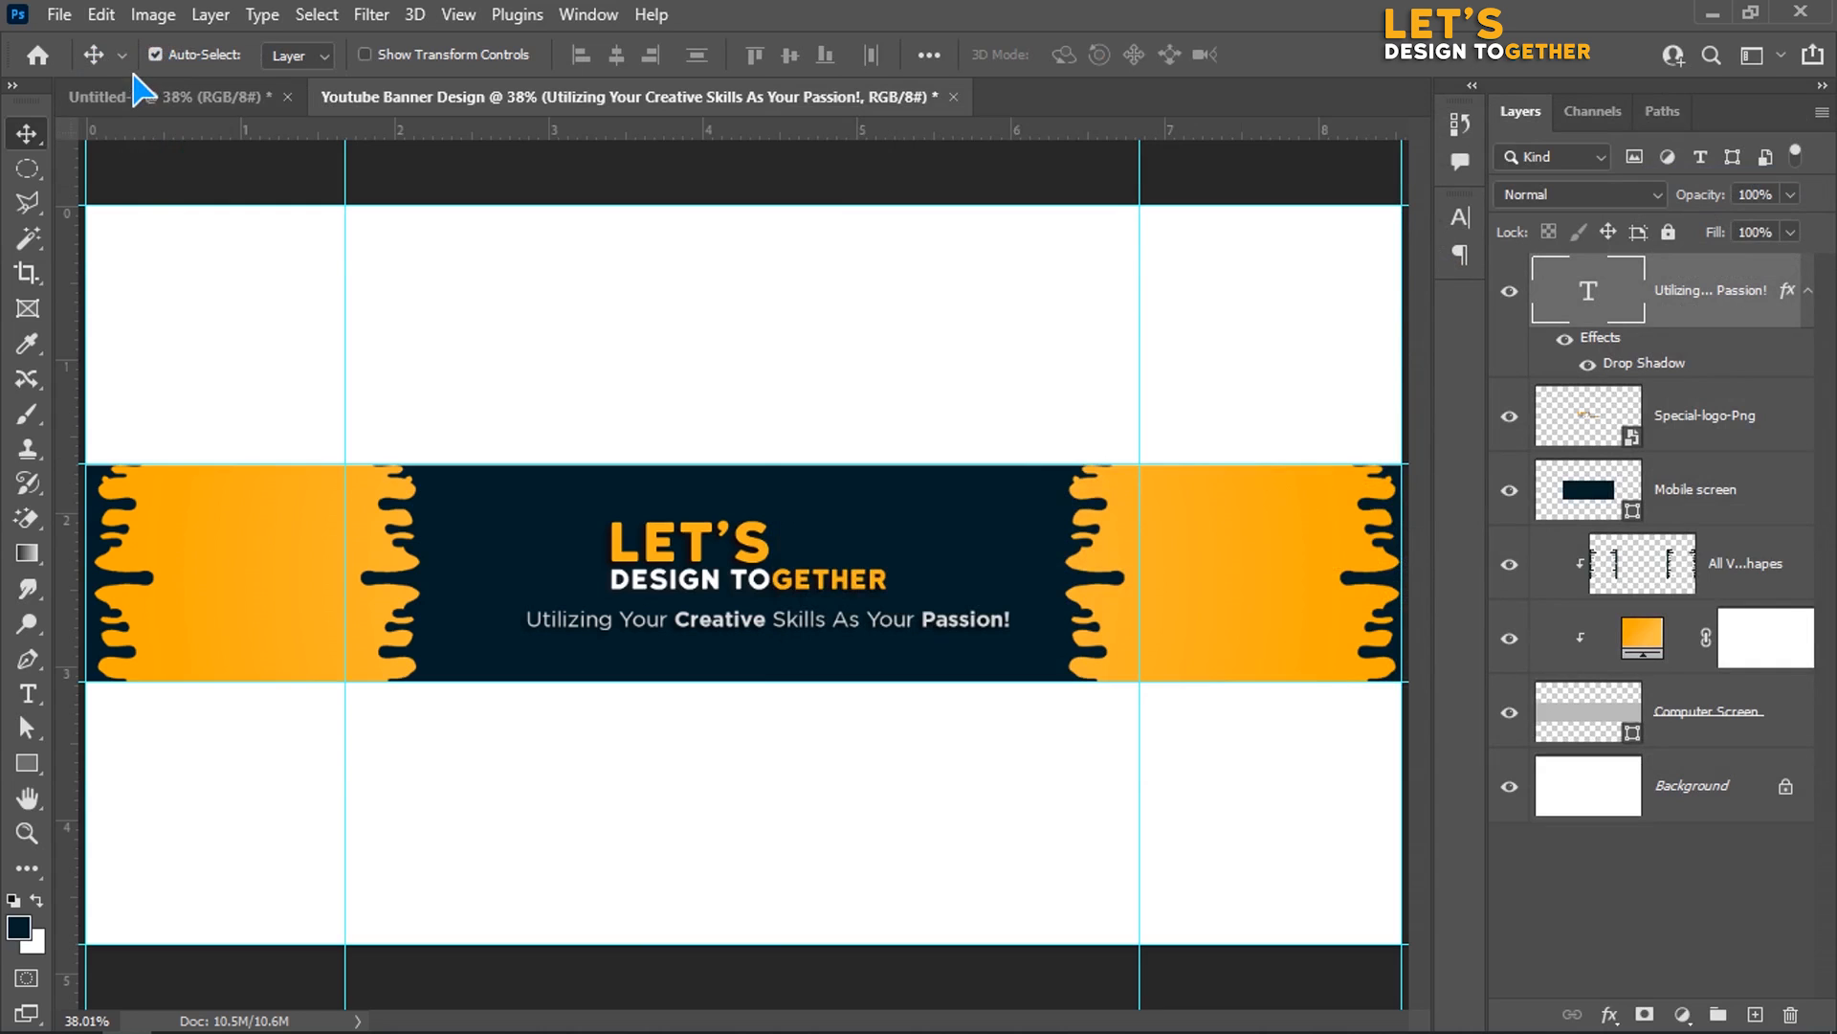
Step: Place the Adobe Photoshop image as embedded, scaled to about 3.52%, beside the logo above the word "Passion!"
left_click(58, 16)
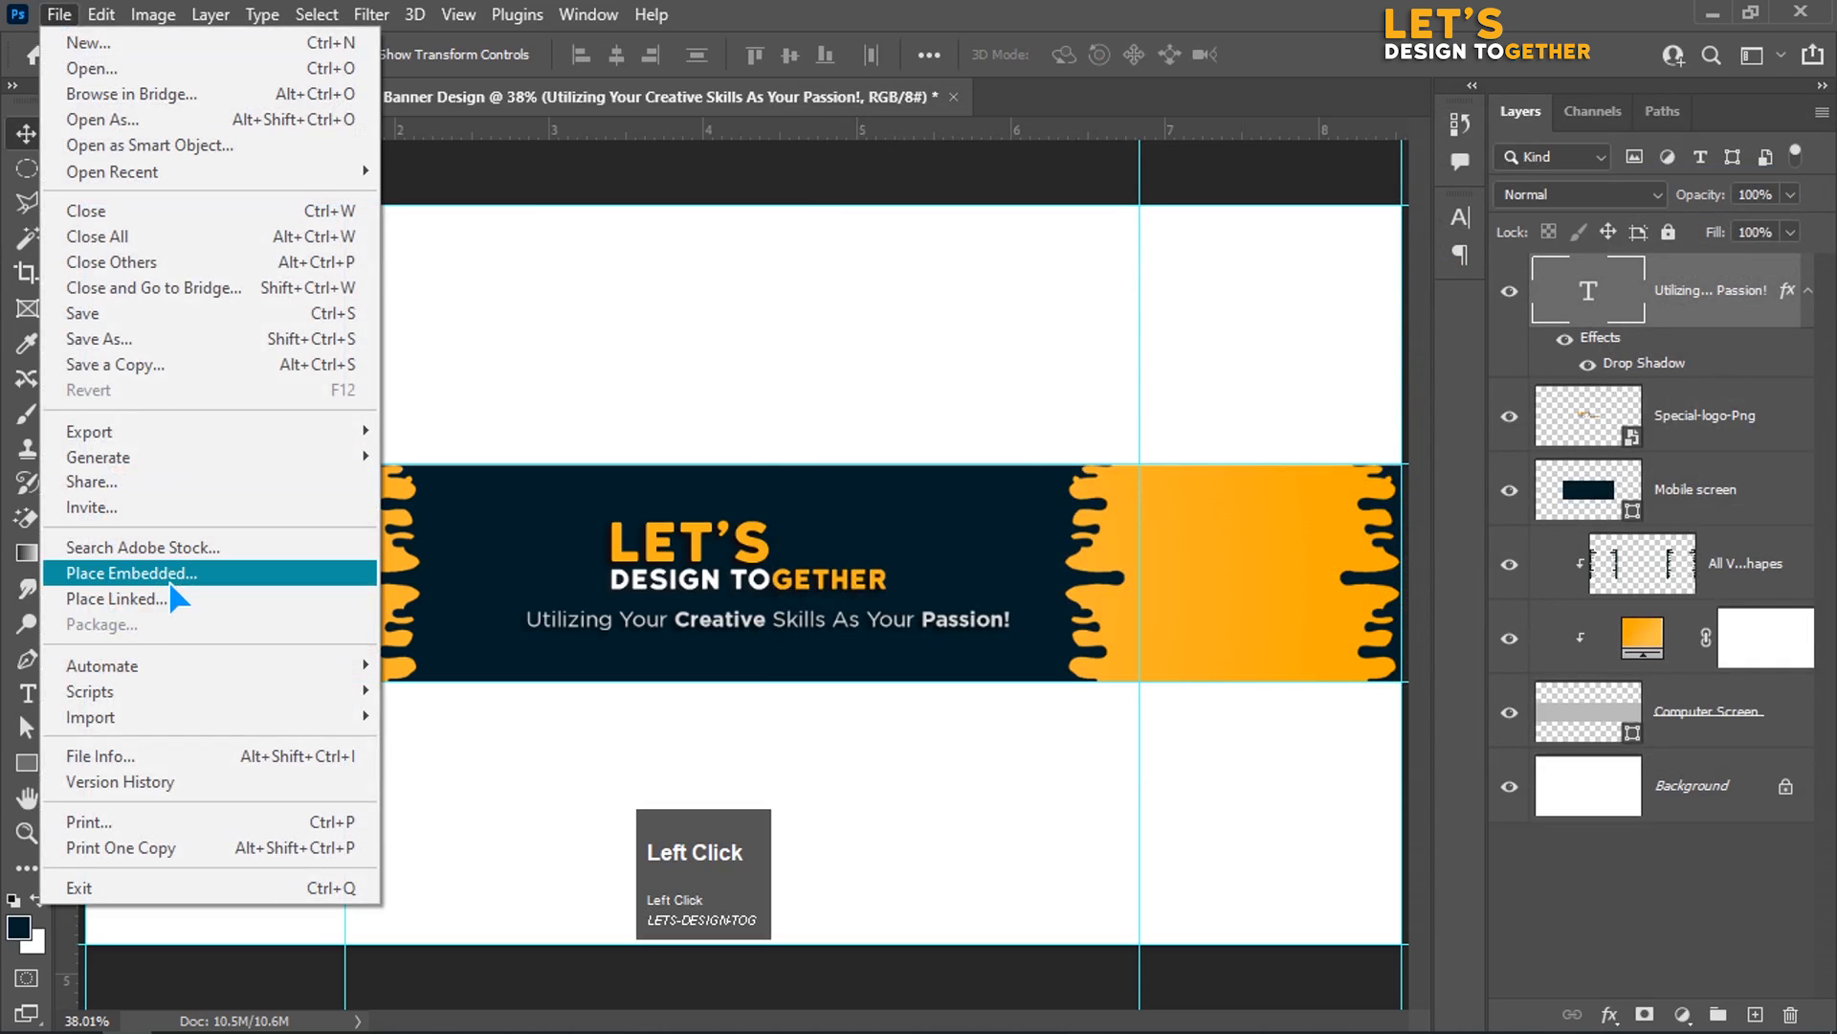
left_click(182, 574)
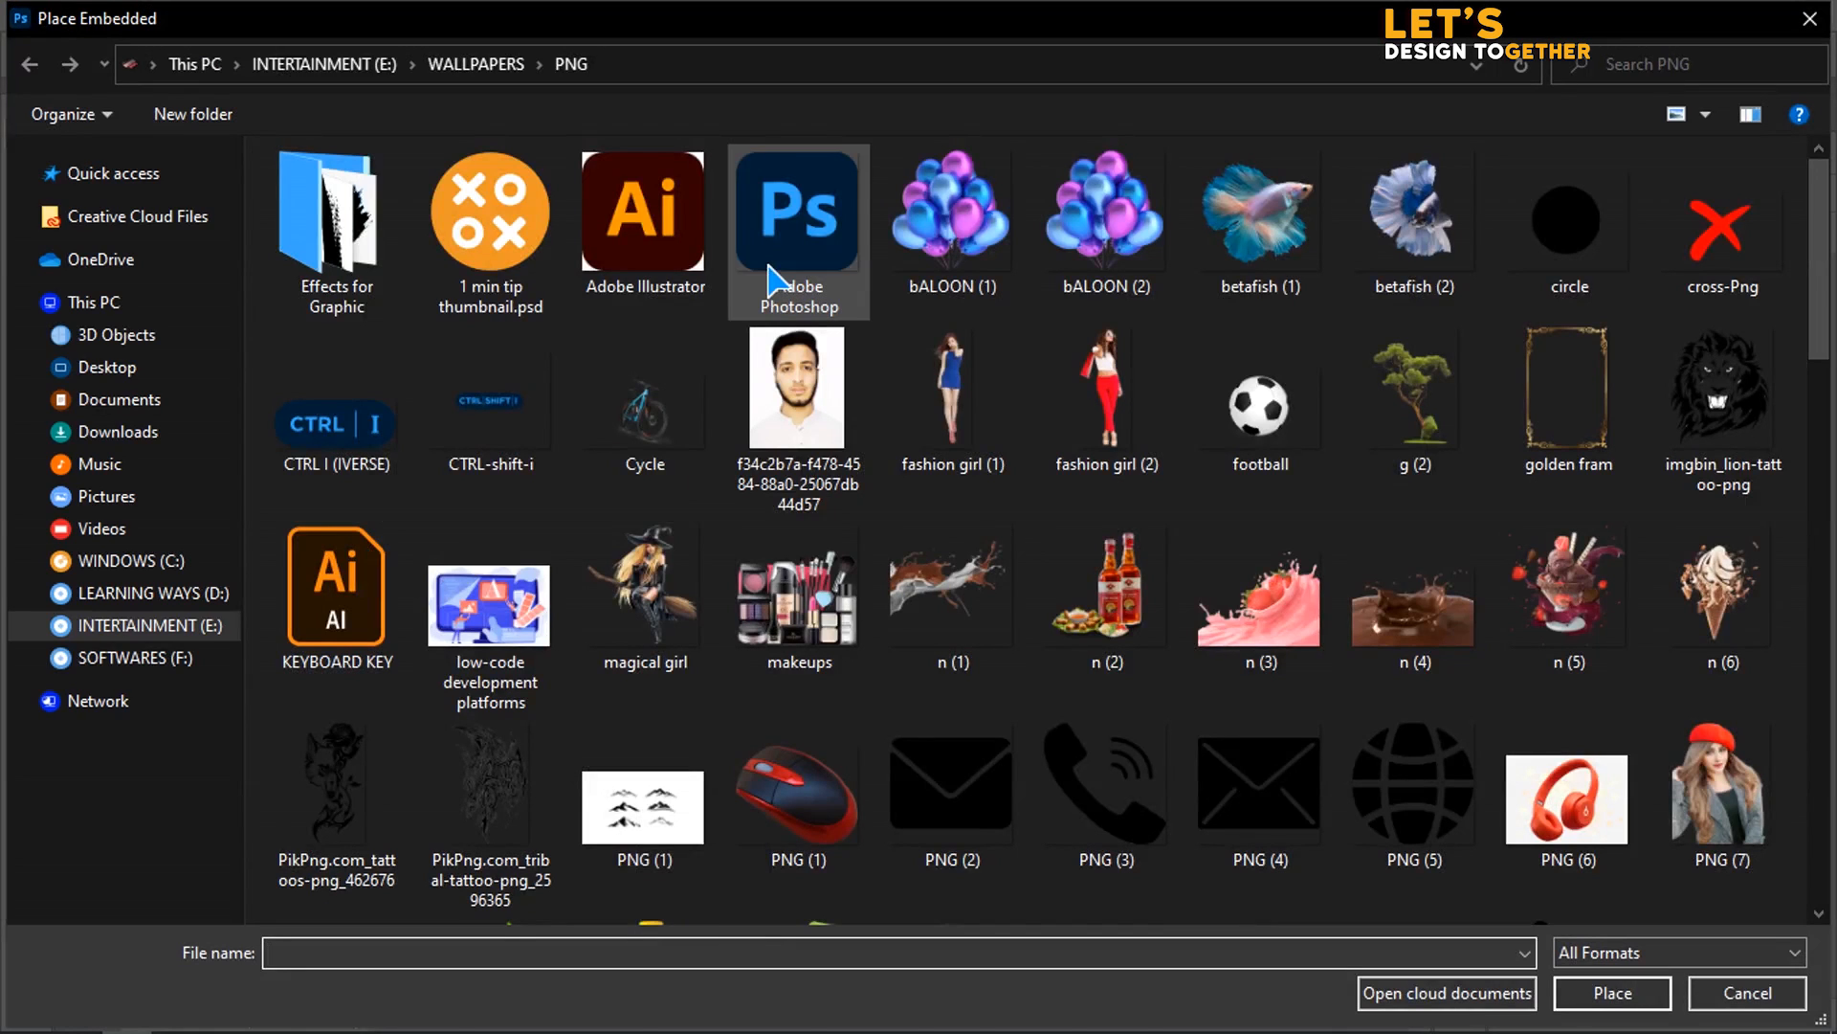
left_click(773, 277)
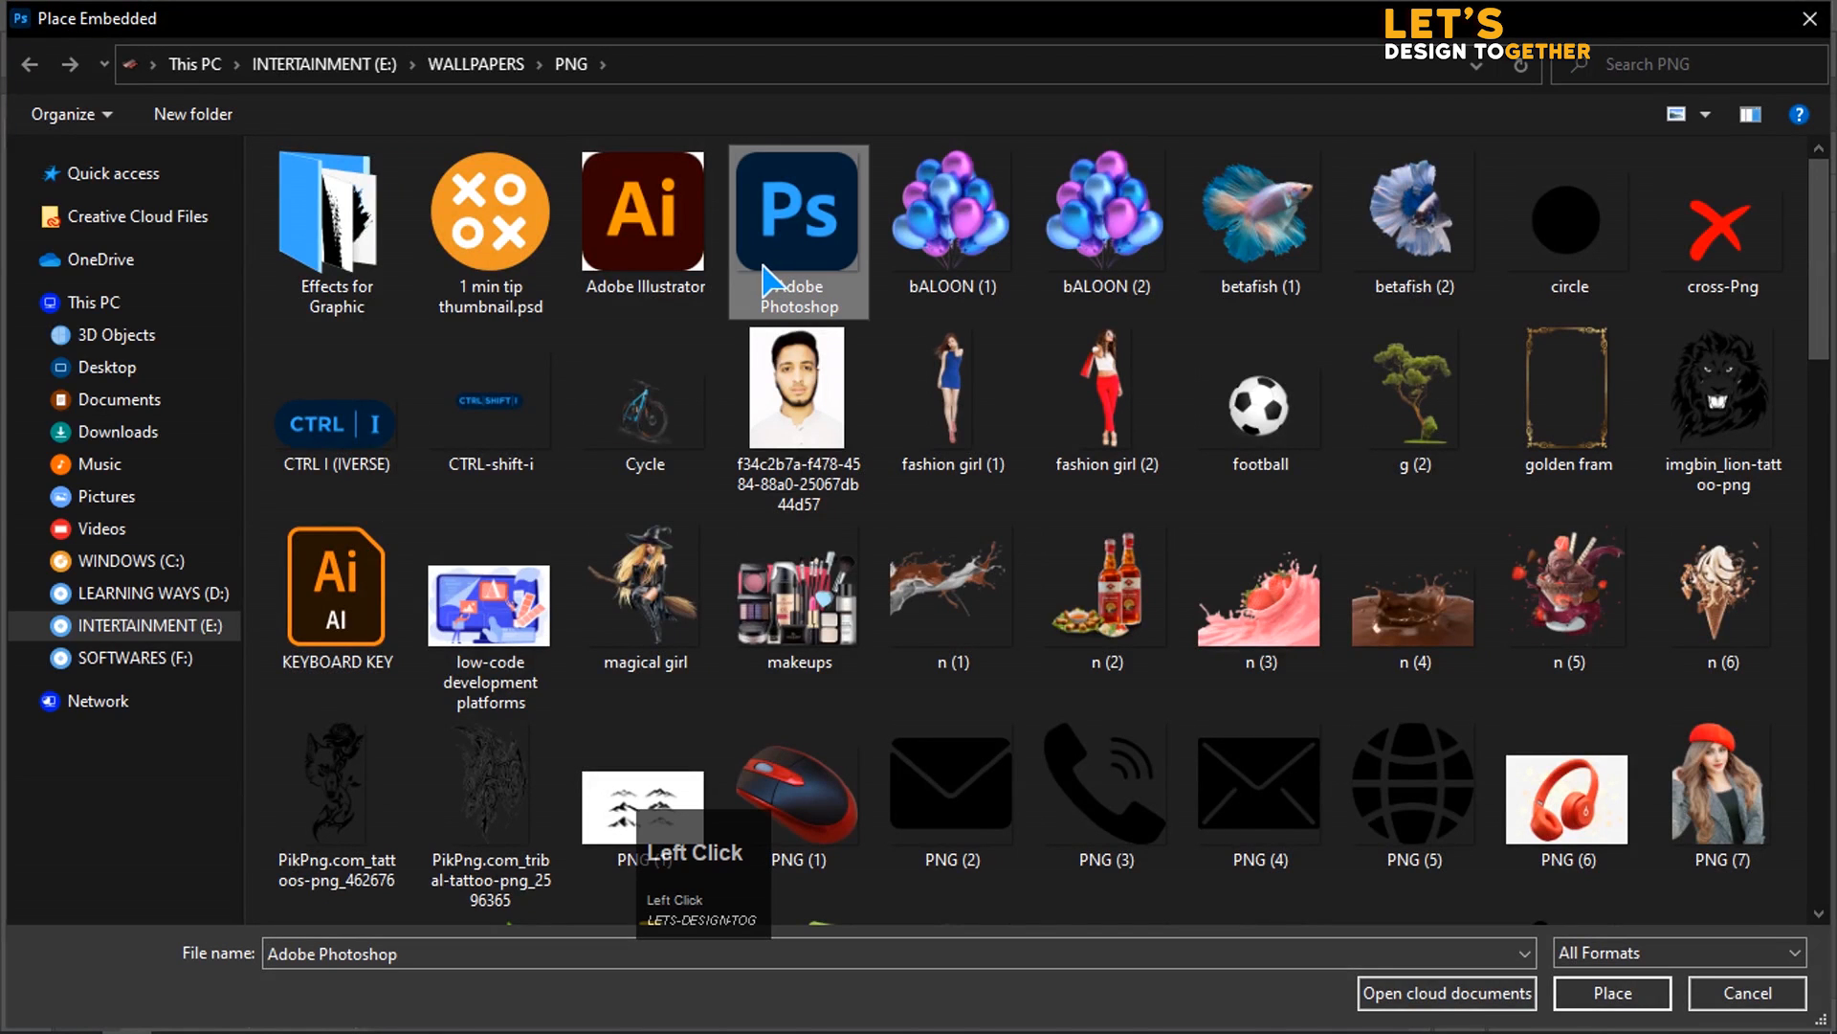
left_click(774, 277)
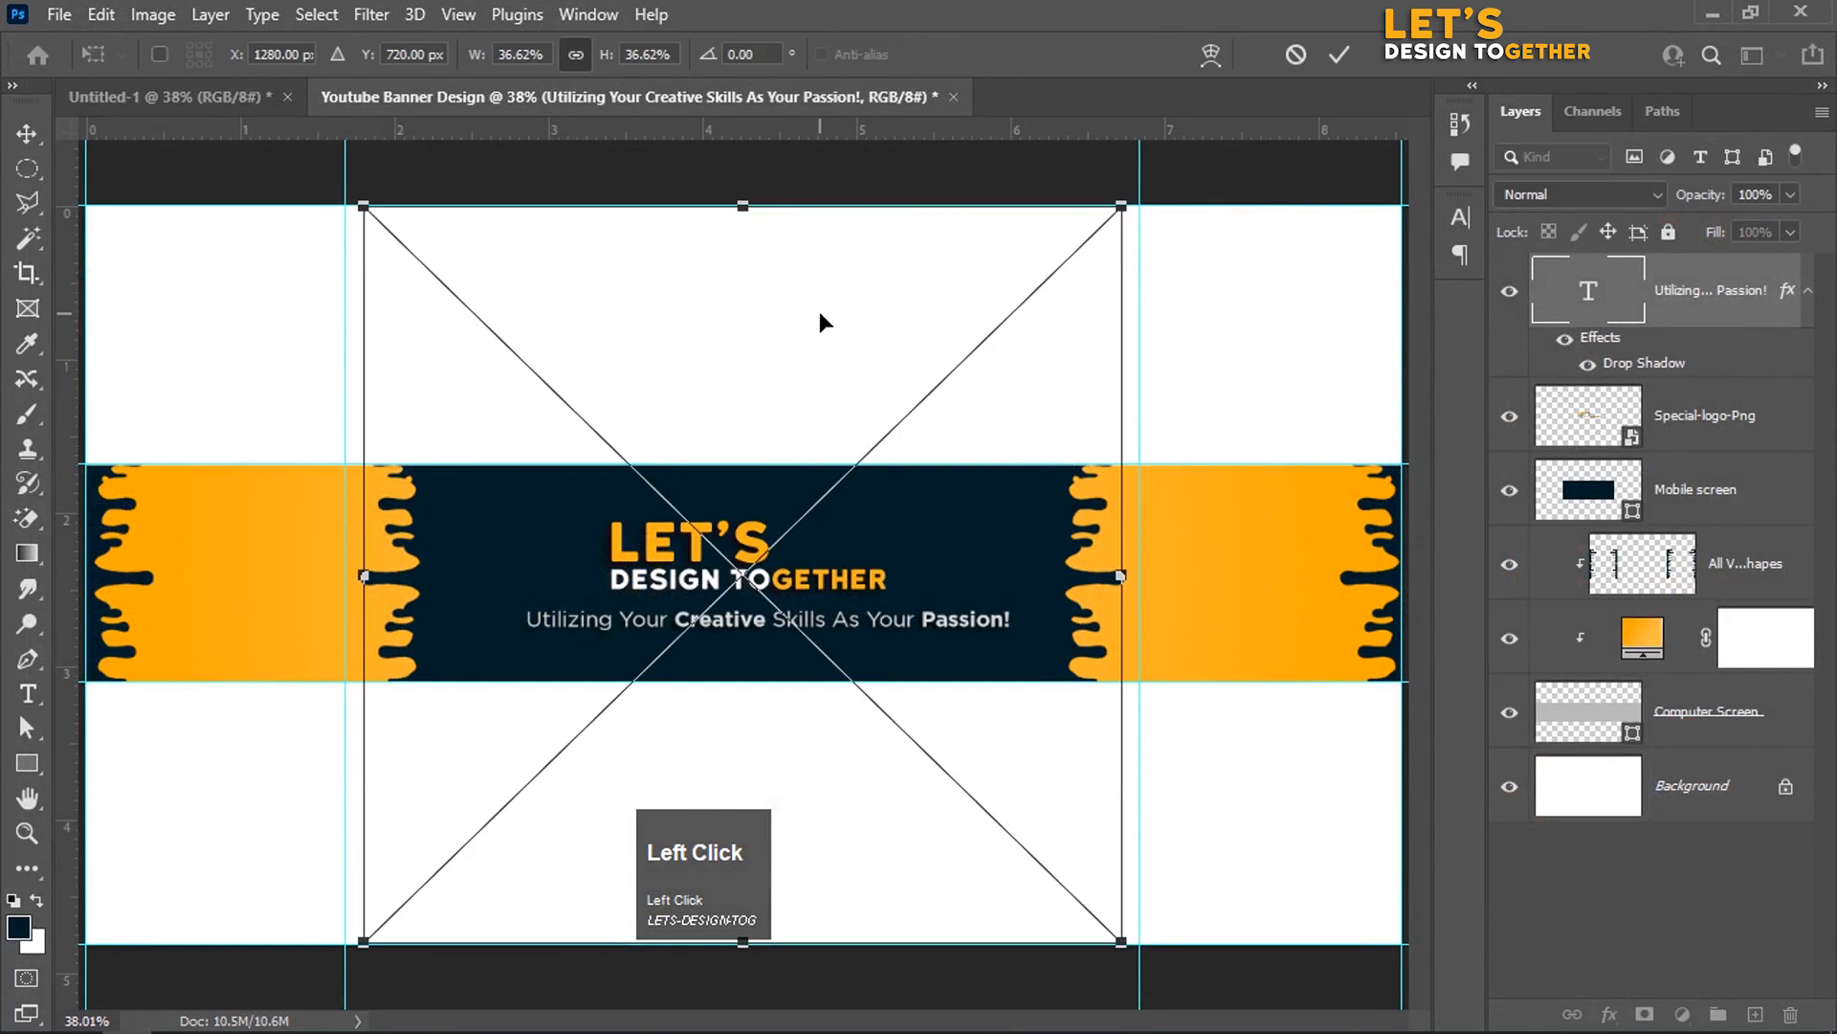
left_click_drag(1081, 260, 974, 560)
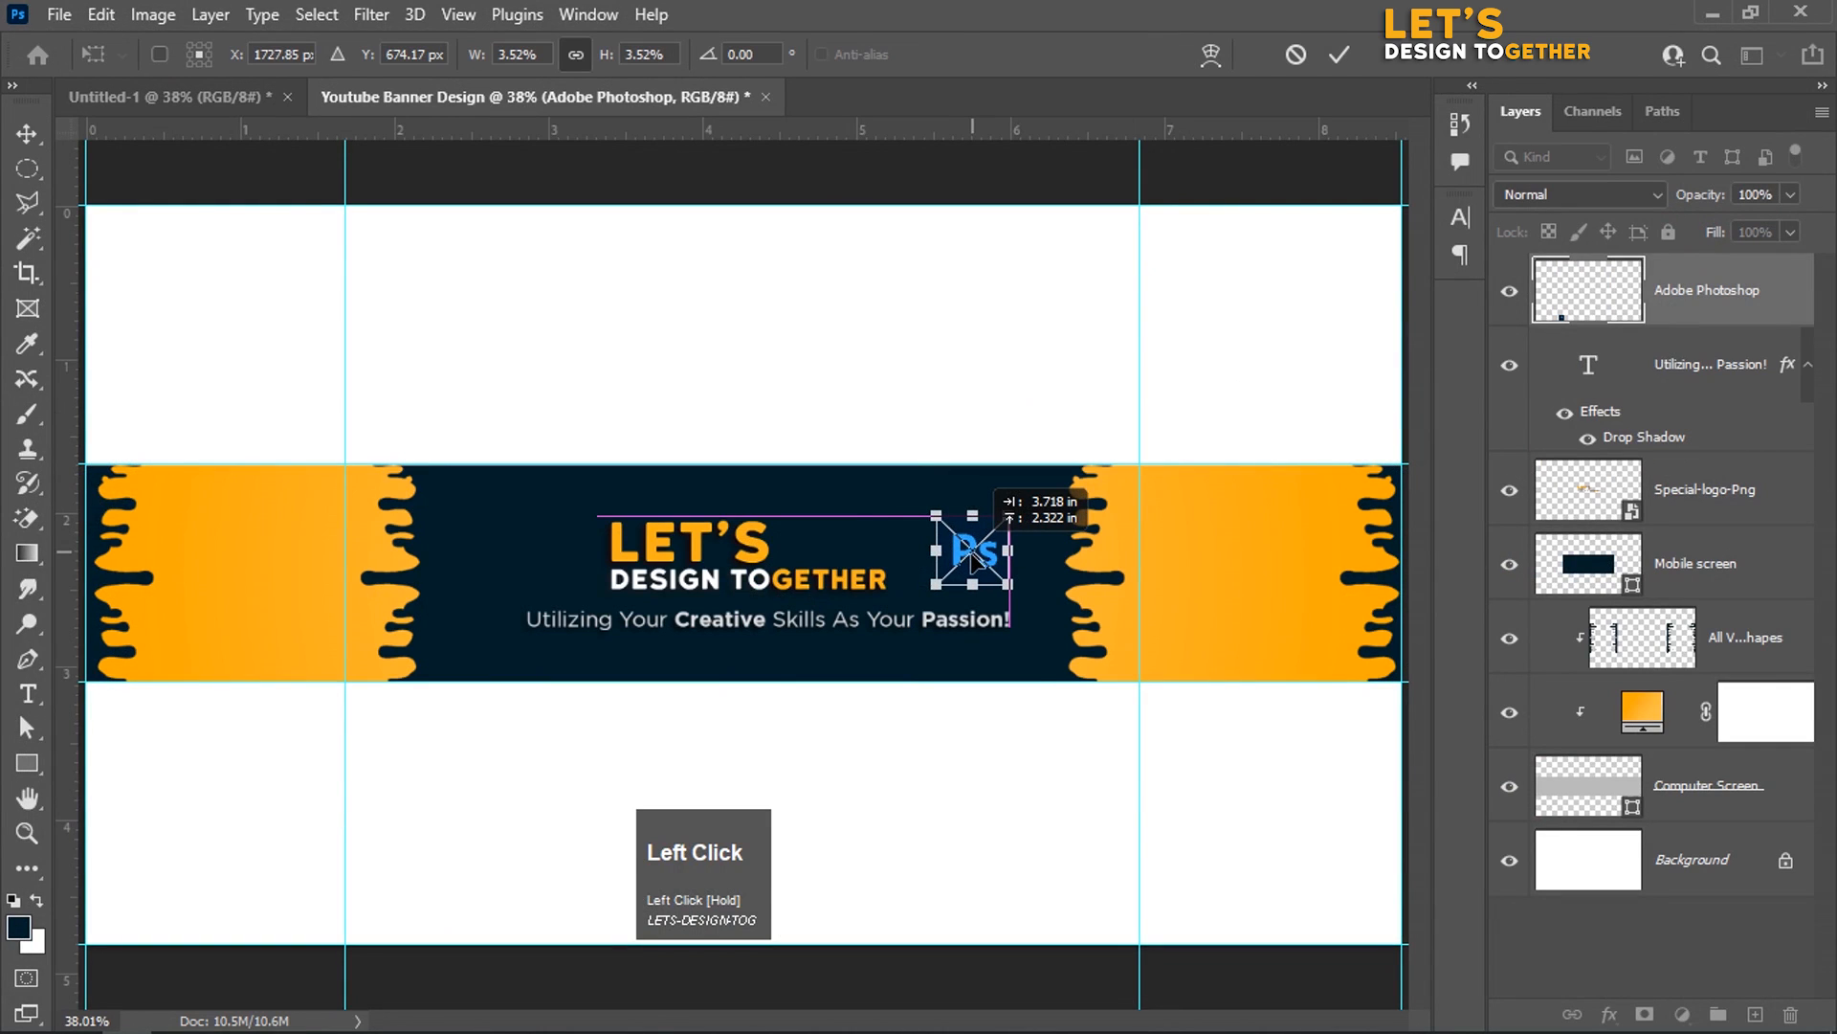
left_click_drag(974, 560, 976, 562)
key("Return")
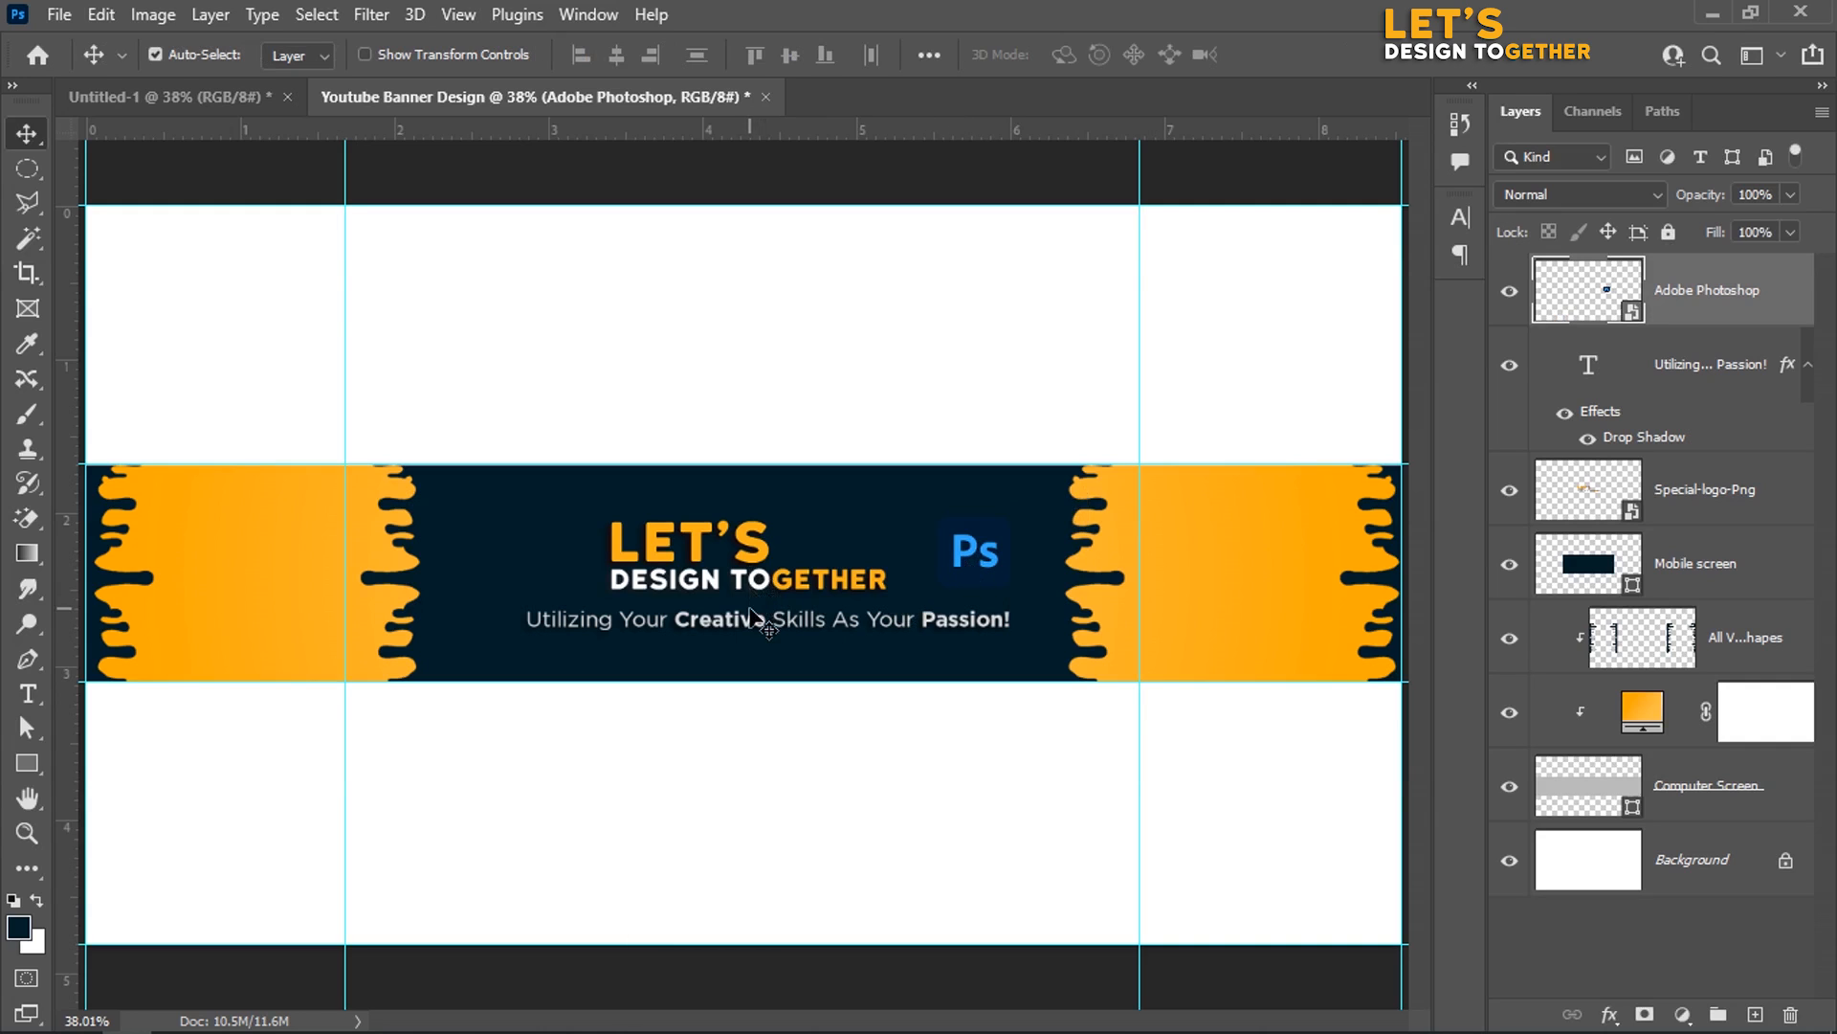
Step: Place the Adobe Illustrator image as embedded, shrunk to a small icon beside "LET'S", above the start of the tagline
left_click(59, 14)
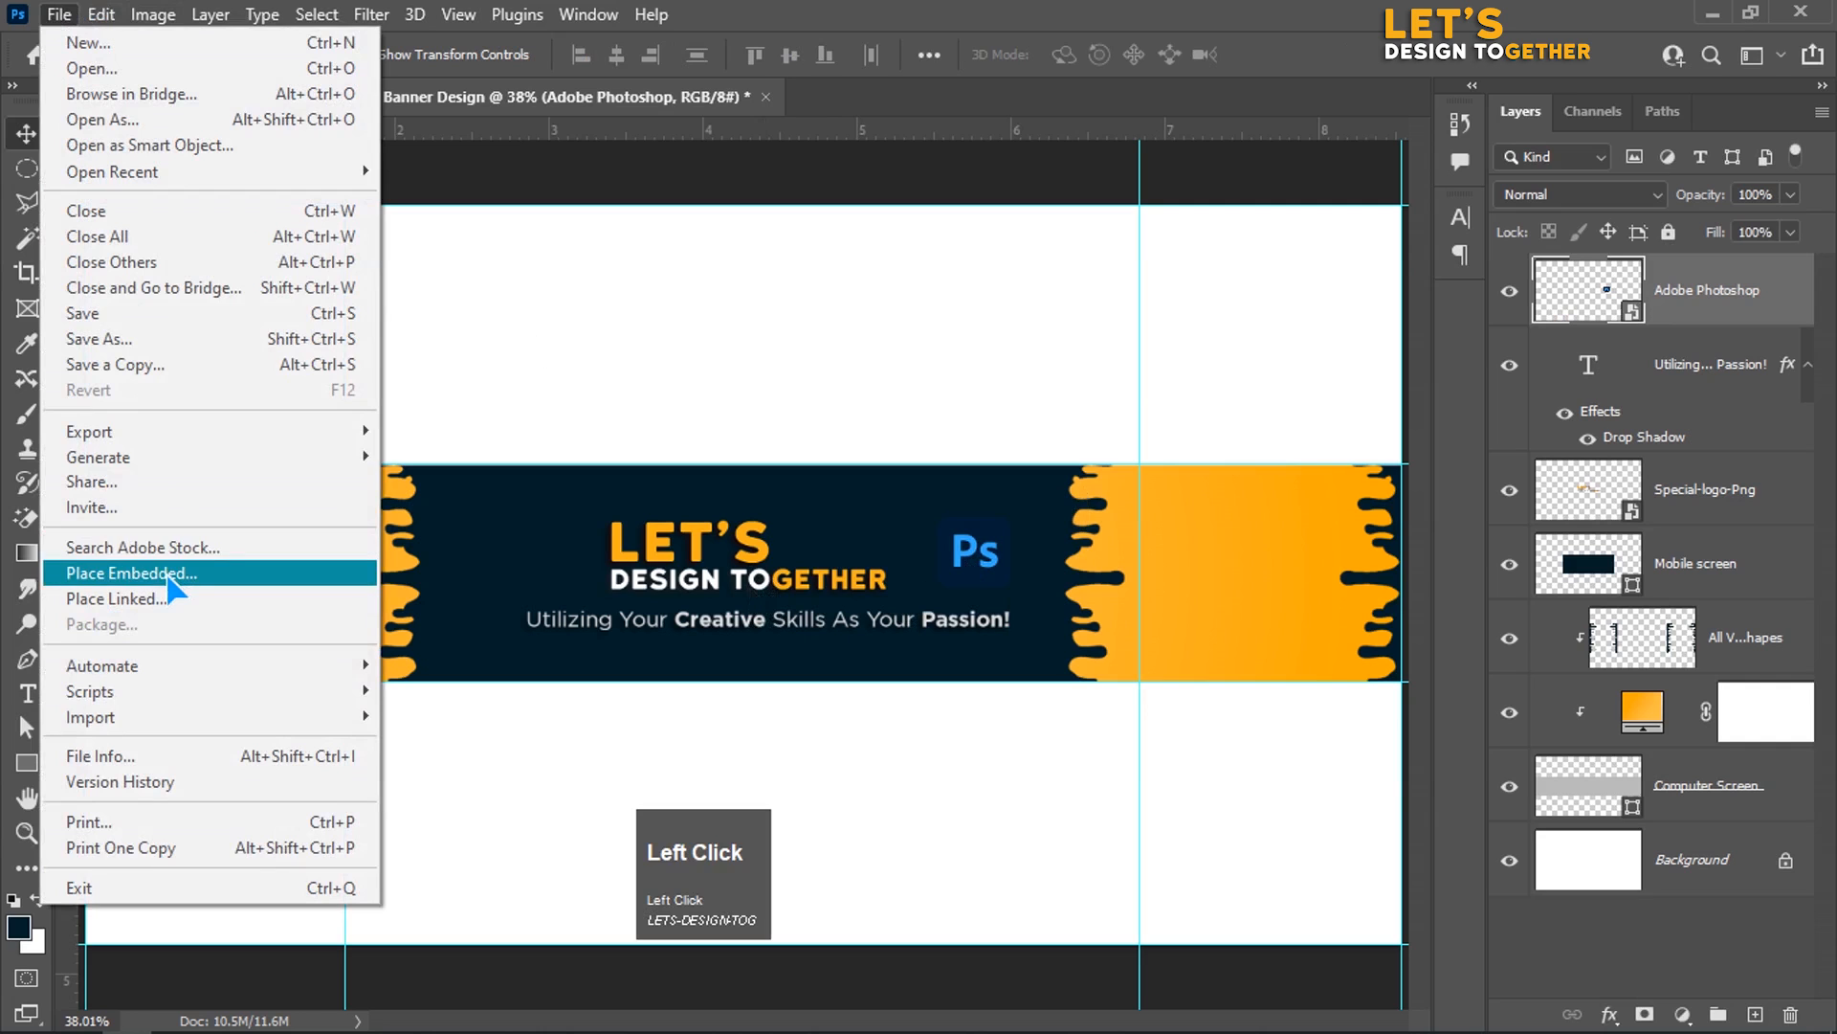
left_click(170, 578)
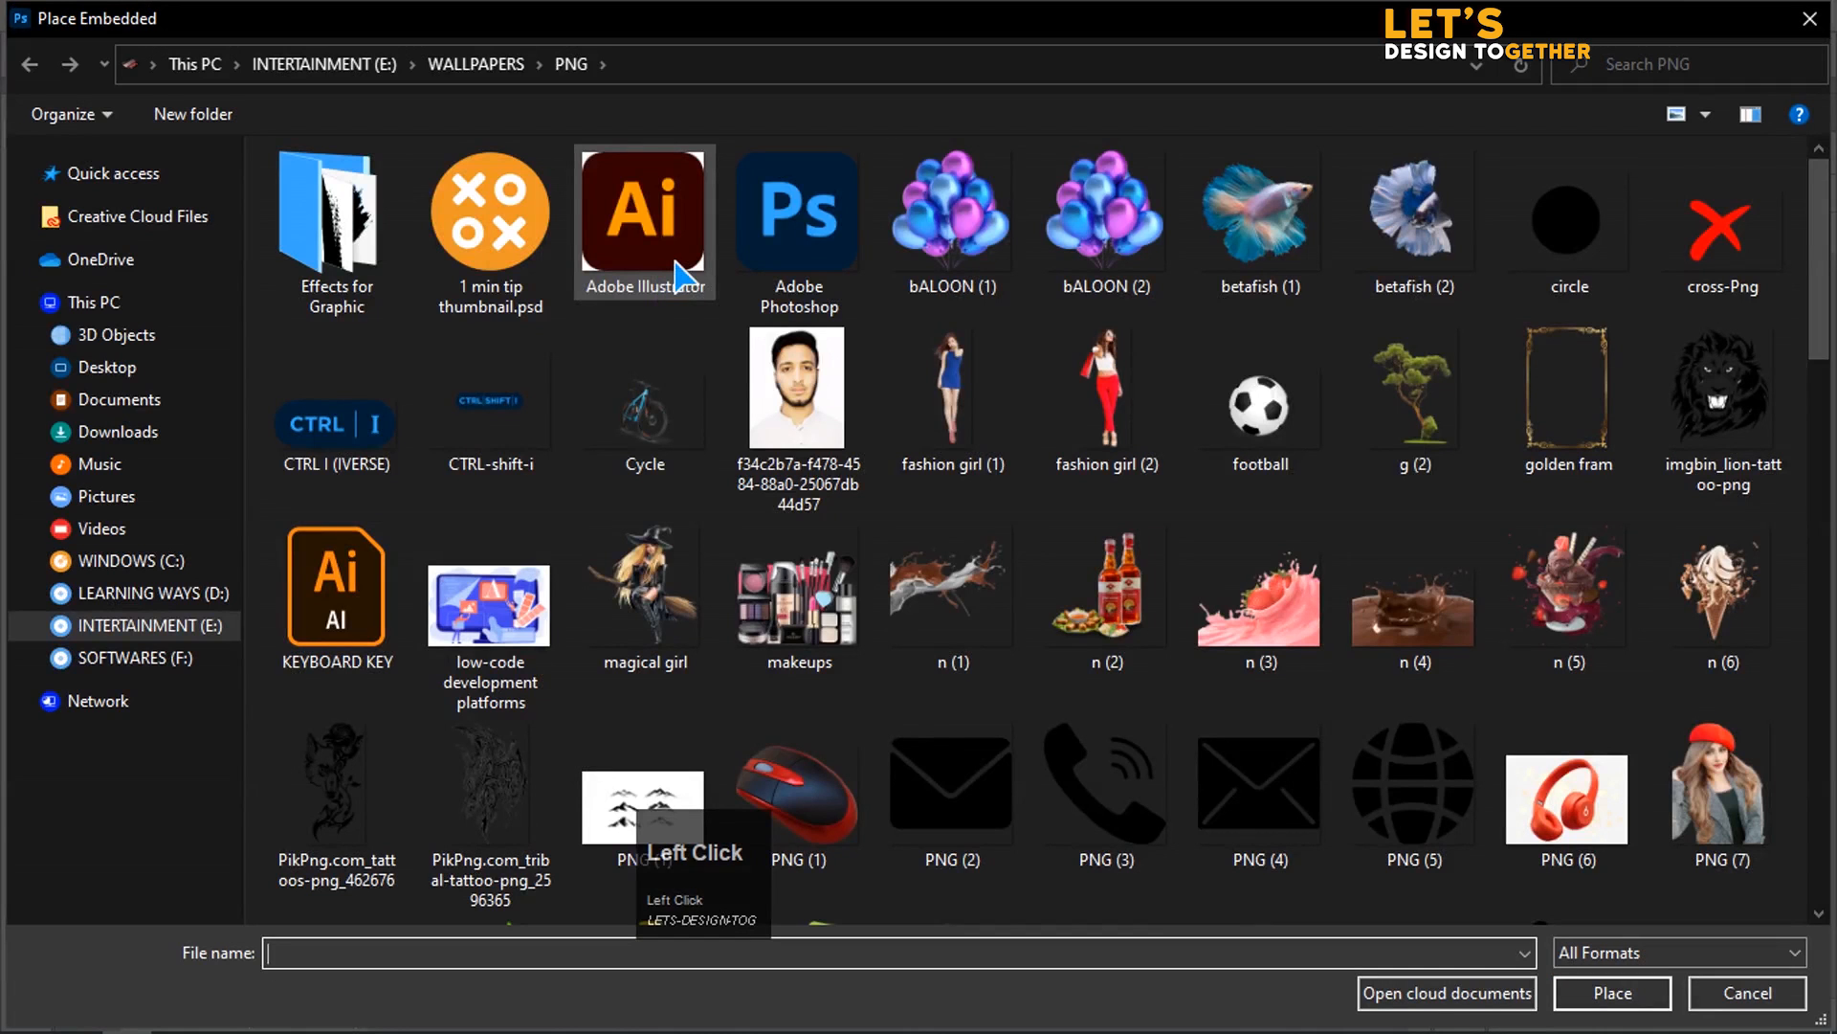
double_click(681, 276)
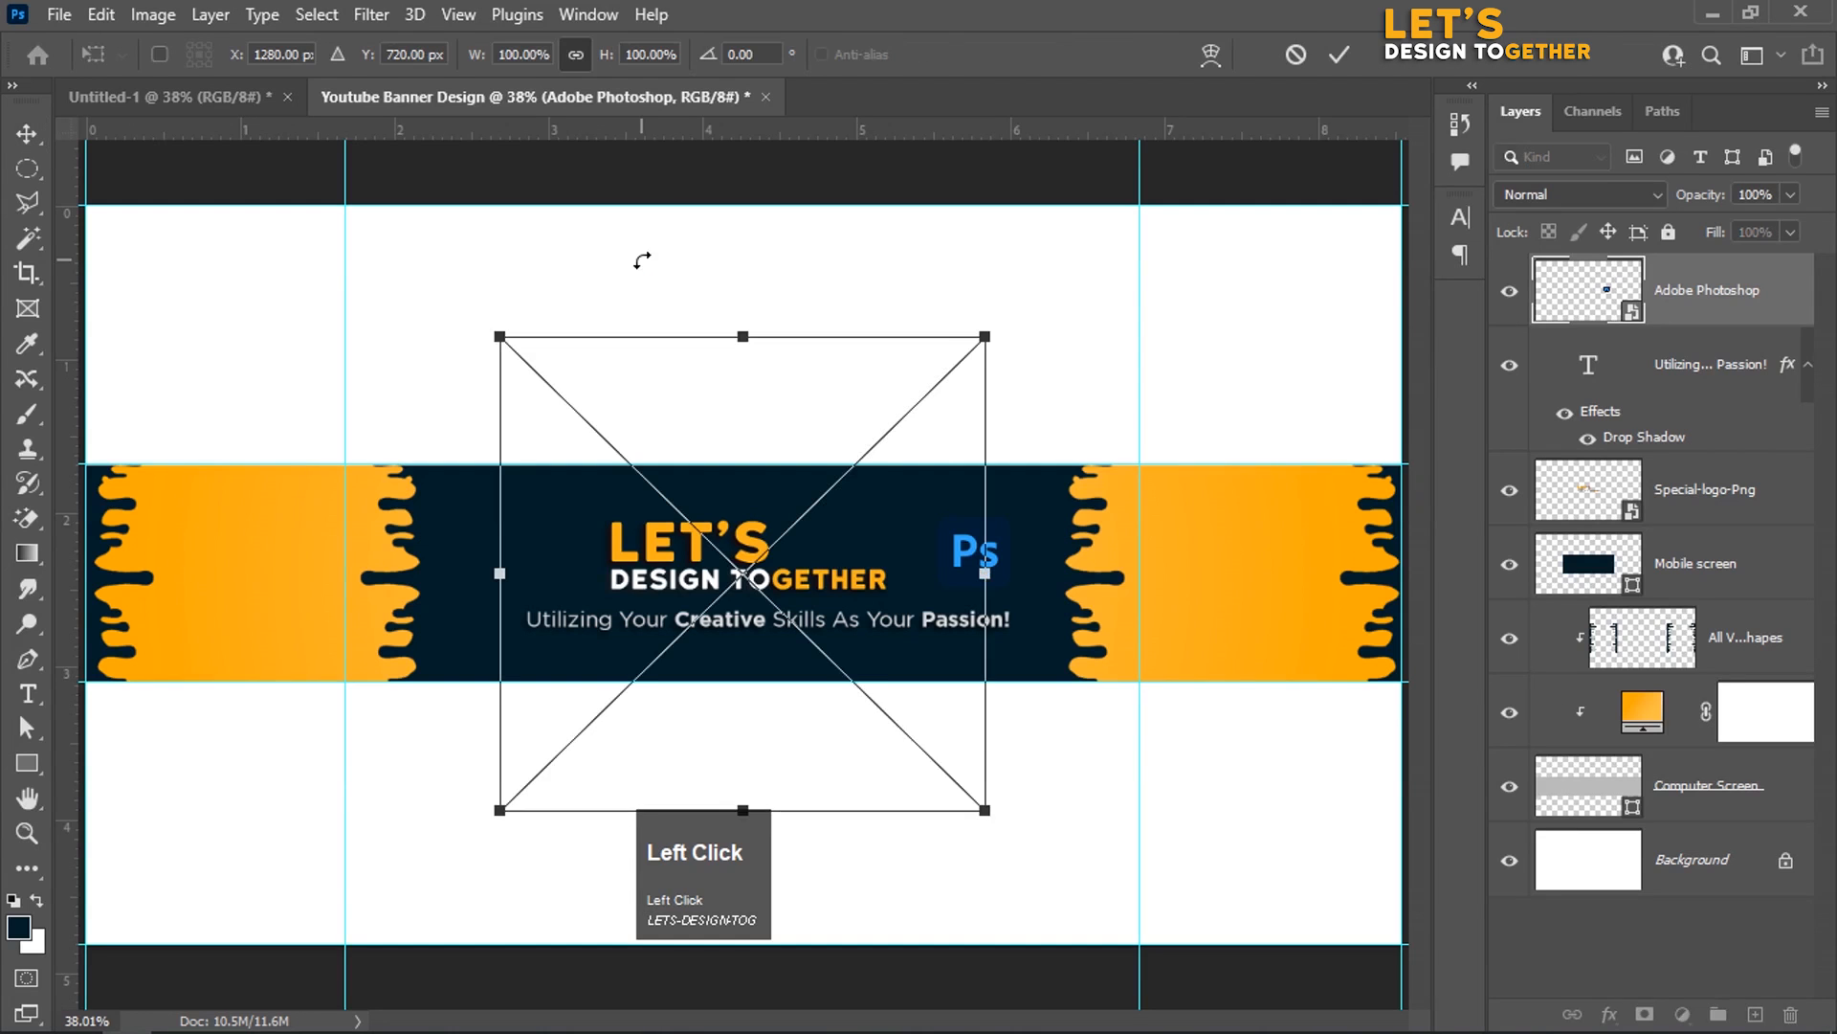
left_click_drag(989, 326, 562, 569)
key("Return")
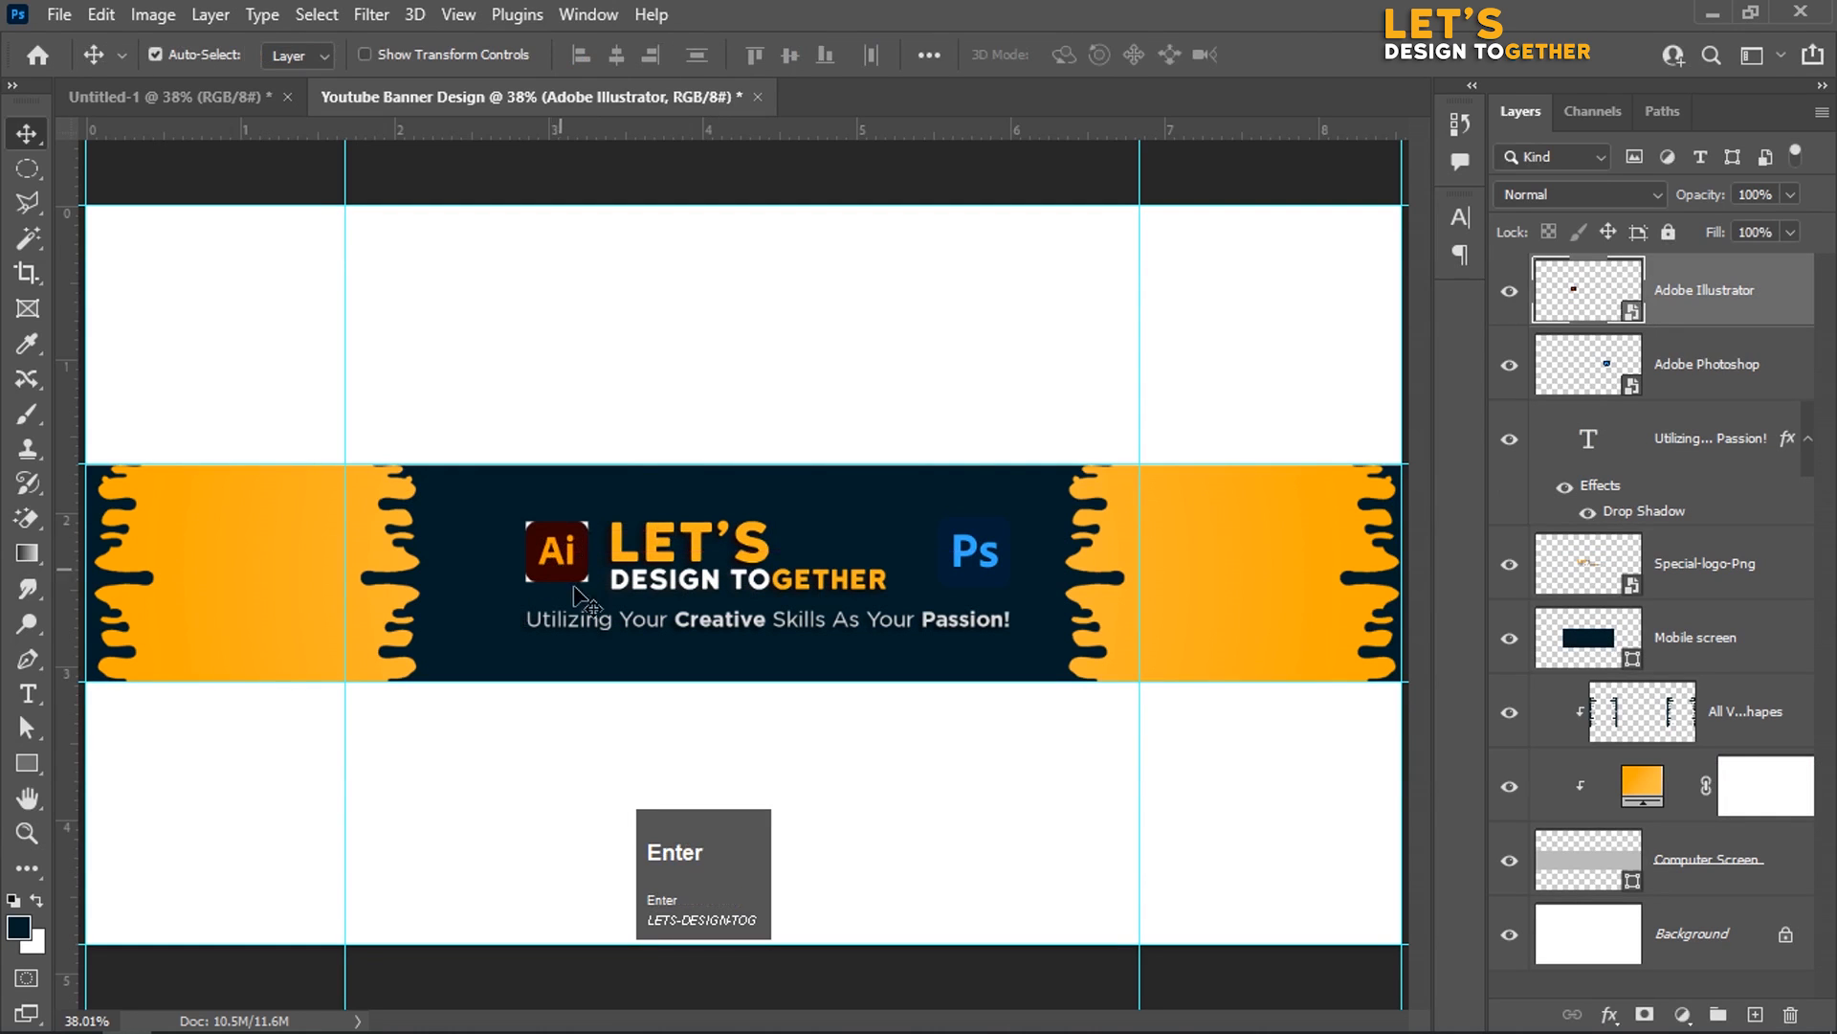
Step: Align the horizontal centers of the channel logo and the tagline, and clear the selection
left_click(590, 629)
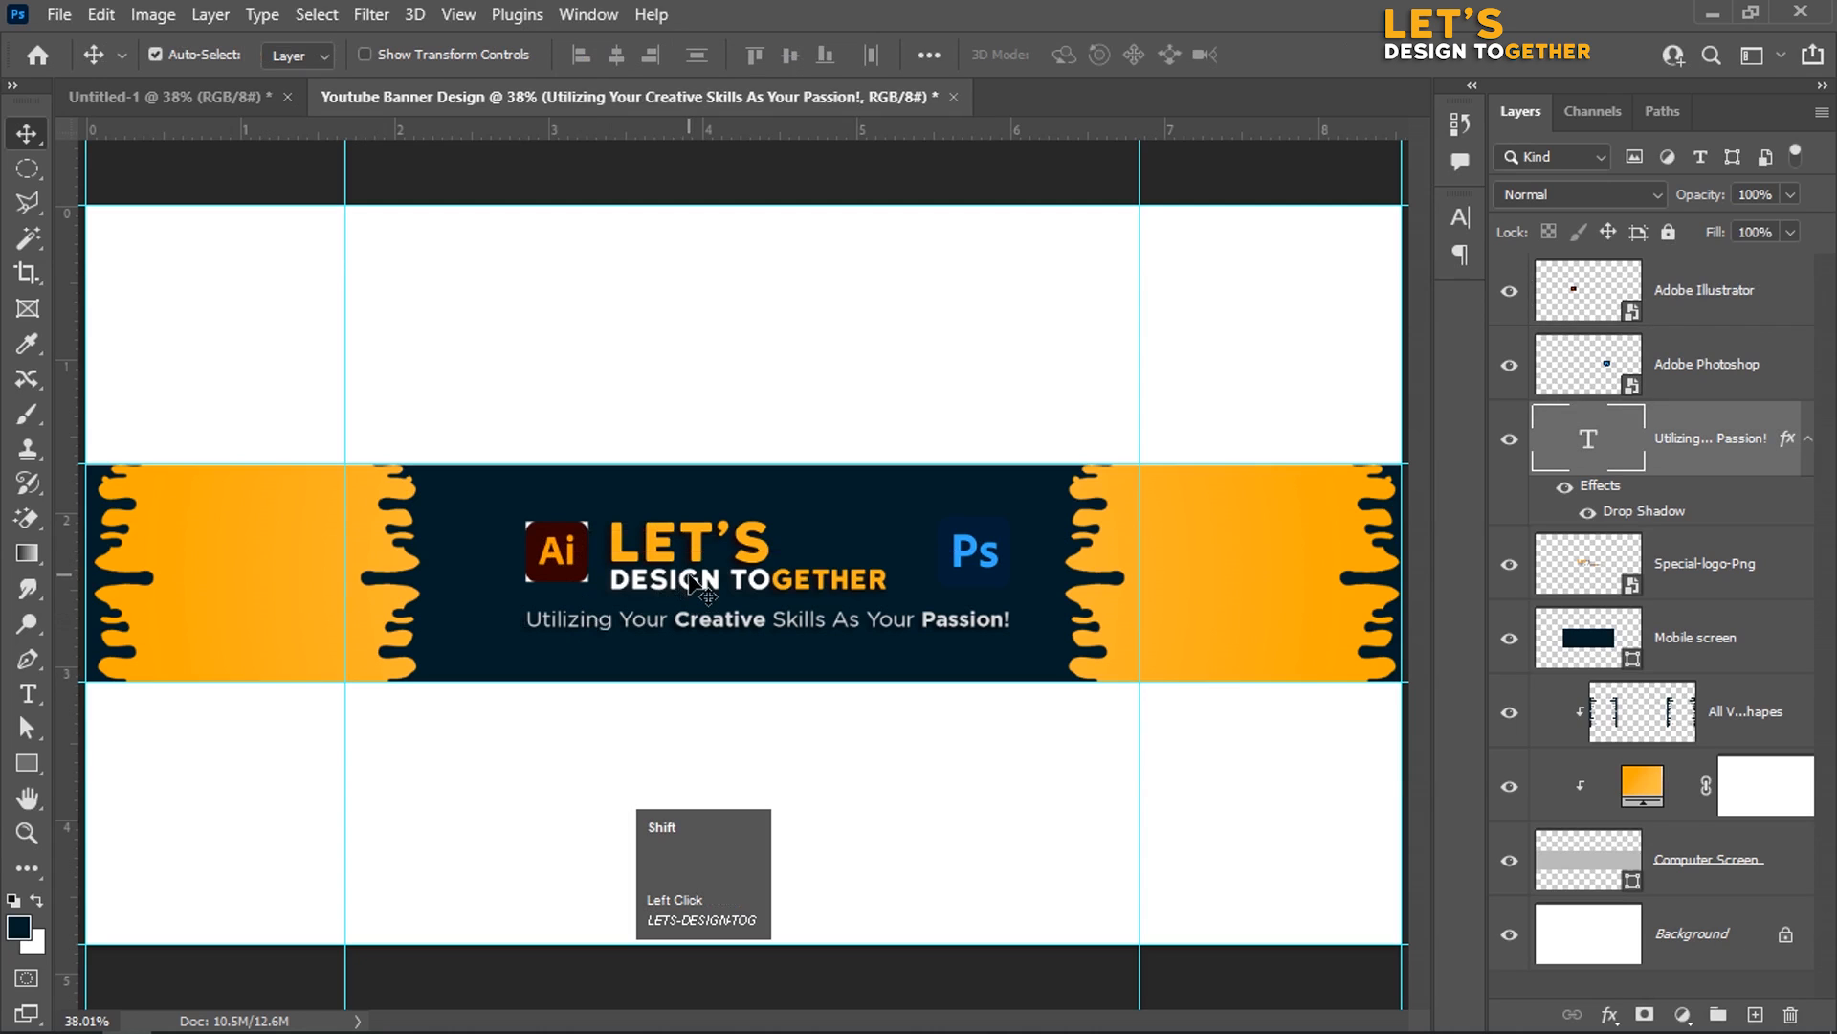
left_click(1796, 571, "shift")
left_click(616, 54)
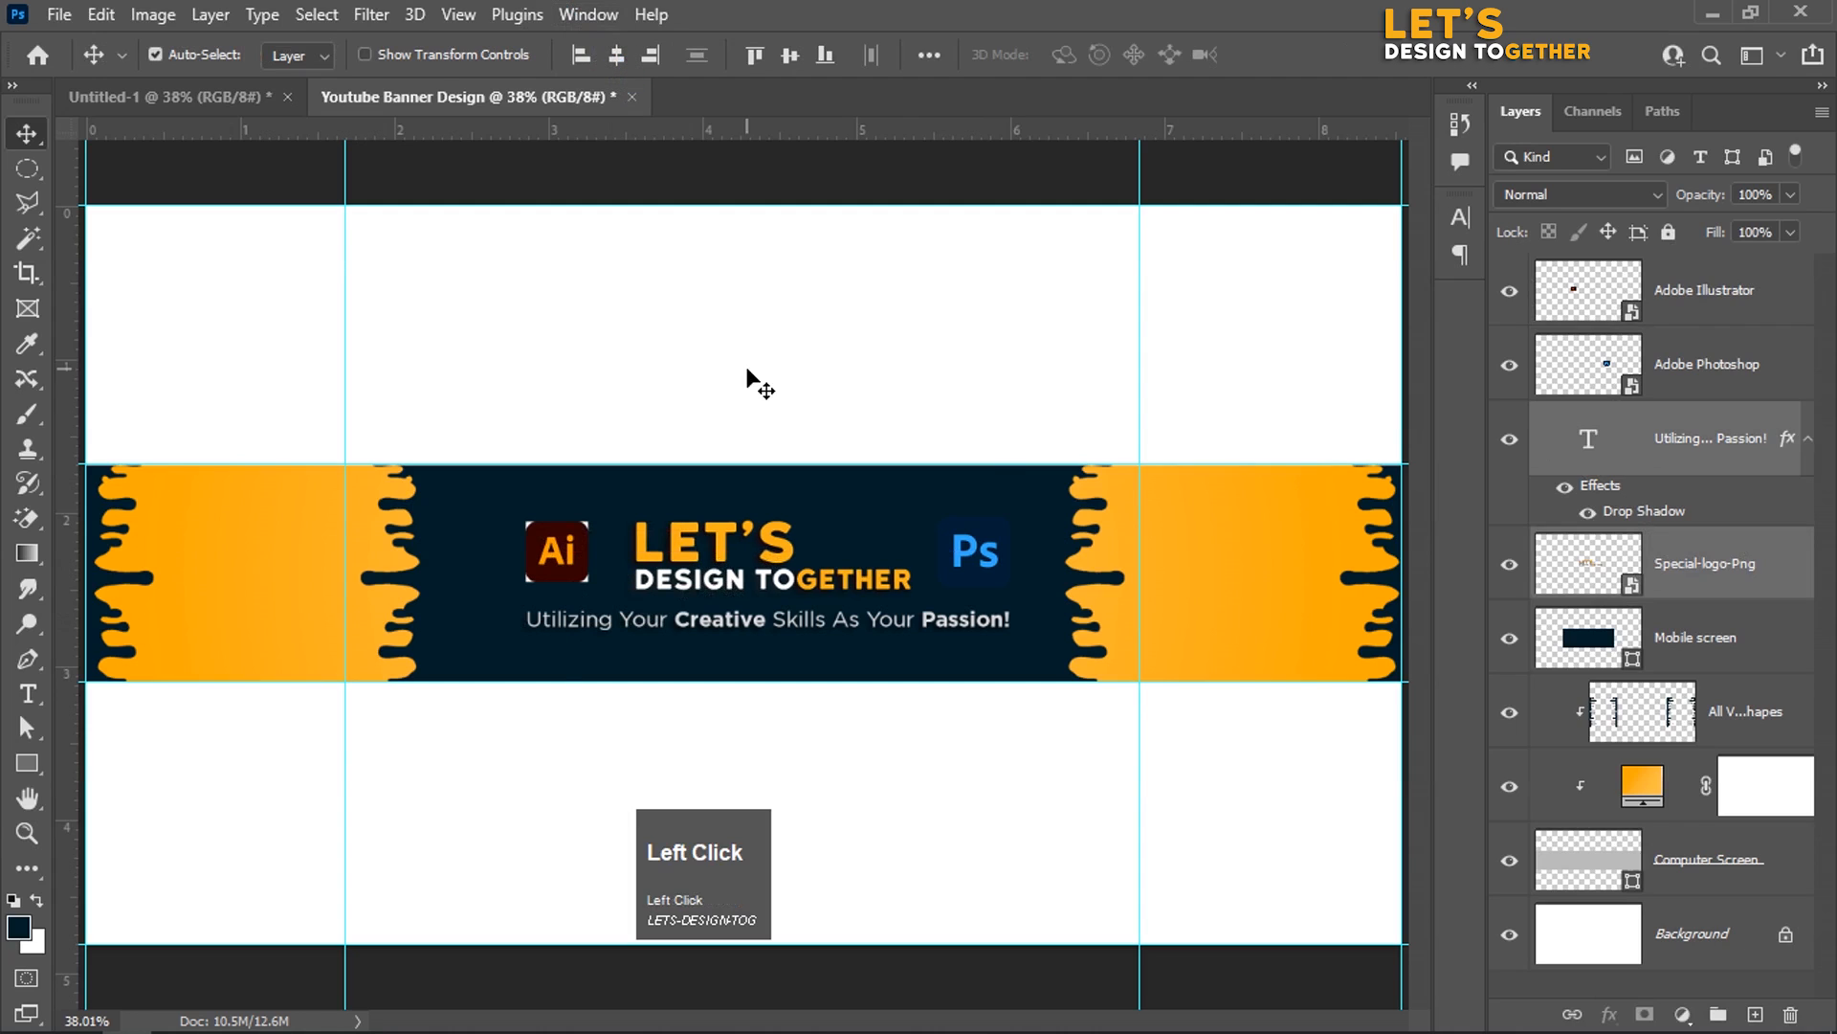
left_click(539, 748)
Step: Rasterize the Adobe Illustrator smart object so the Magic Eraser with tolerance 32 can edit it
left_click(566, 538)
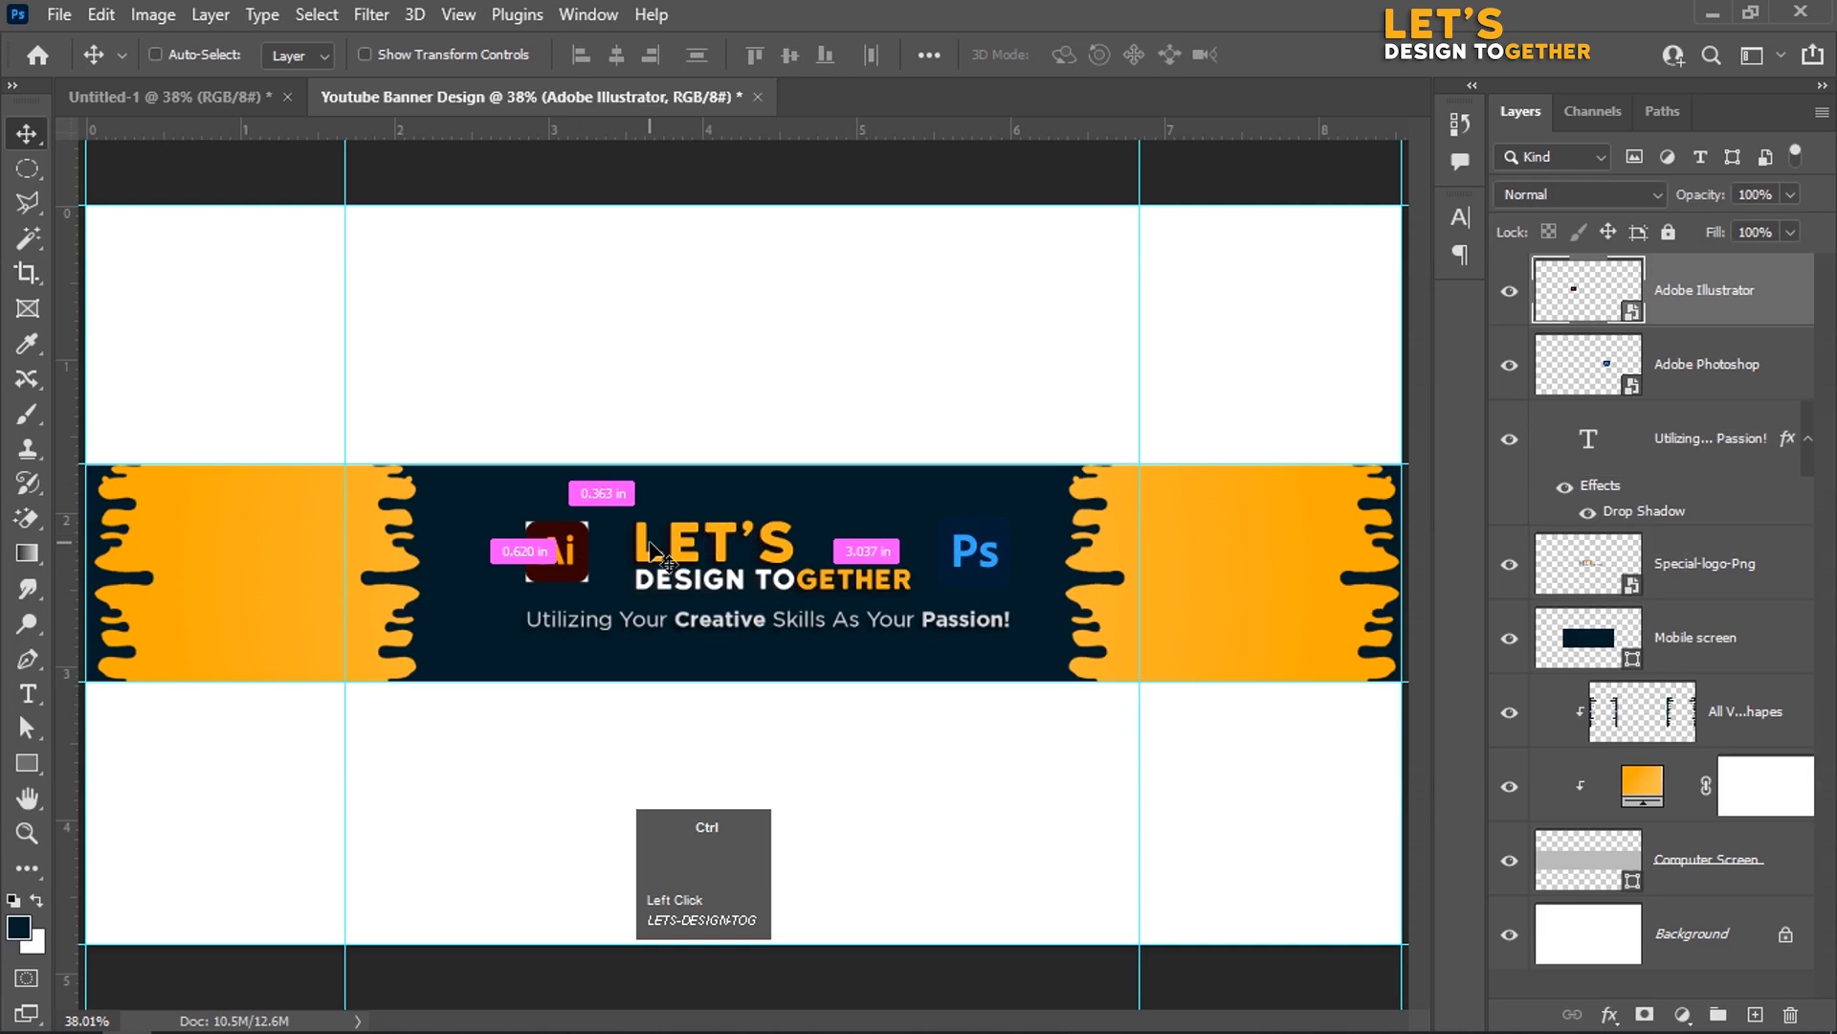
key("ctrl+equal")
key("ctrl+equal")
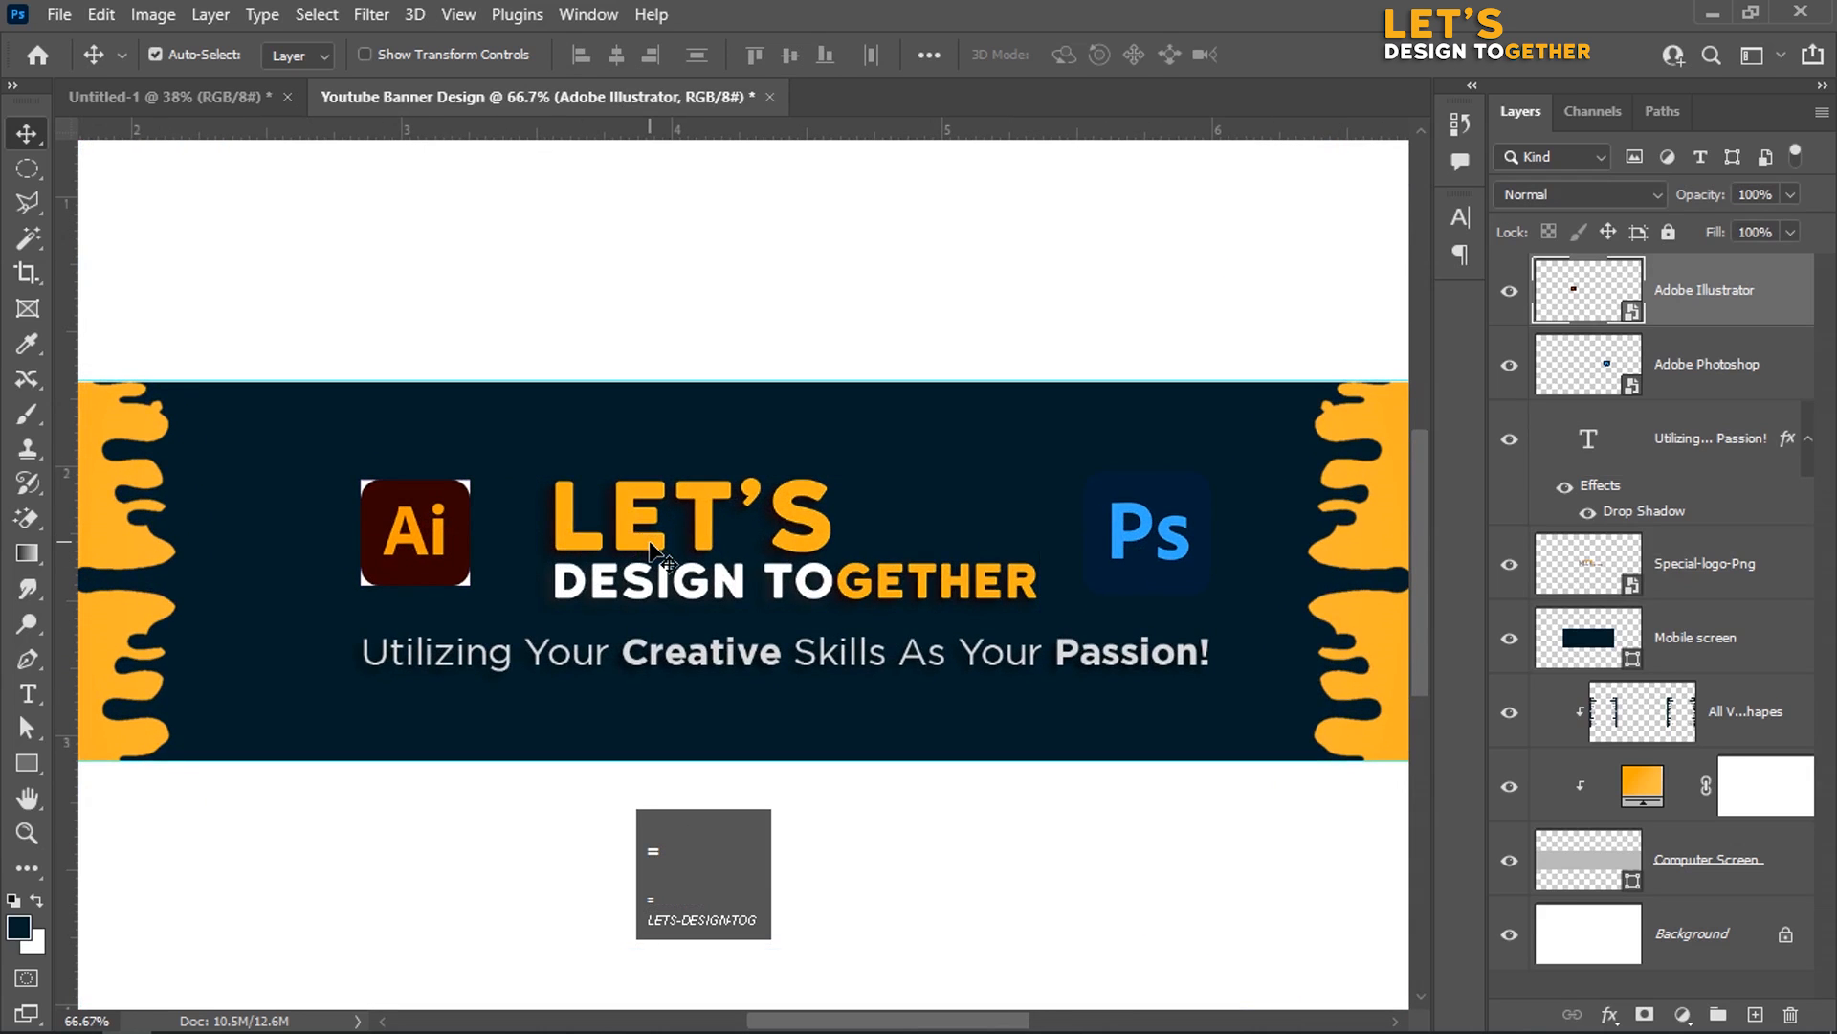
left_click(429, 542)
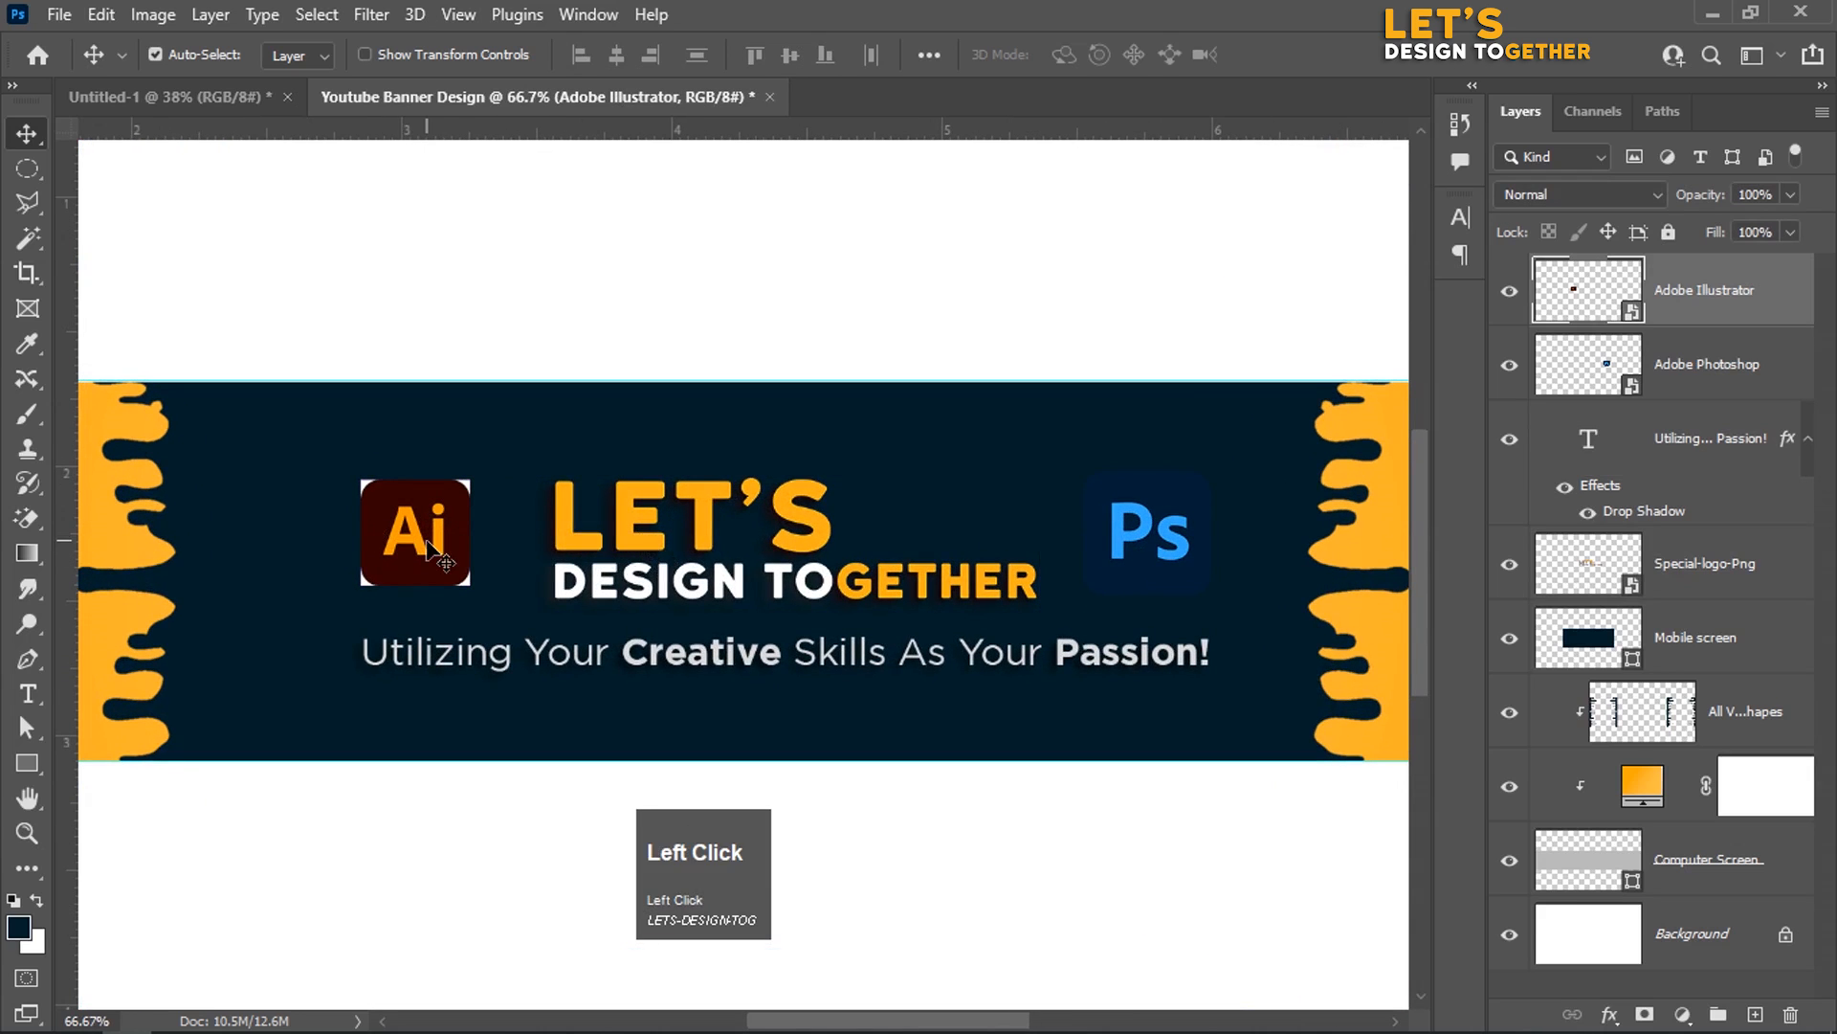
key("ctrl+equal")
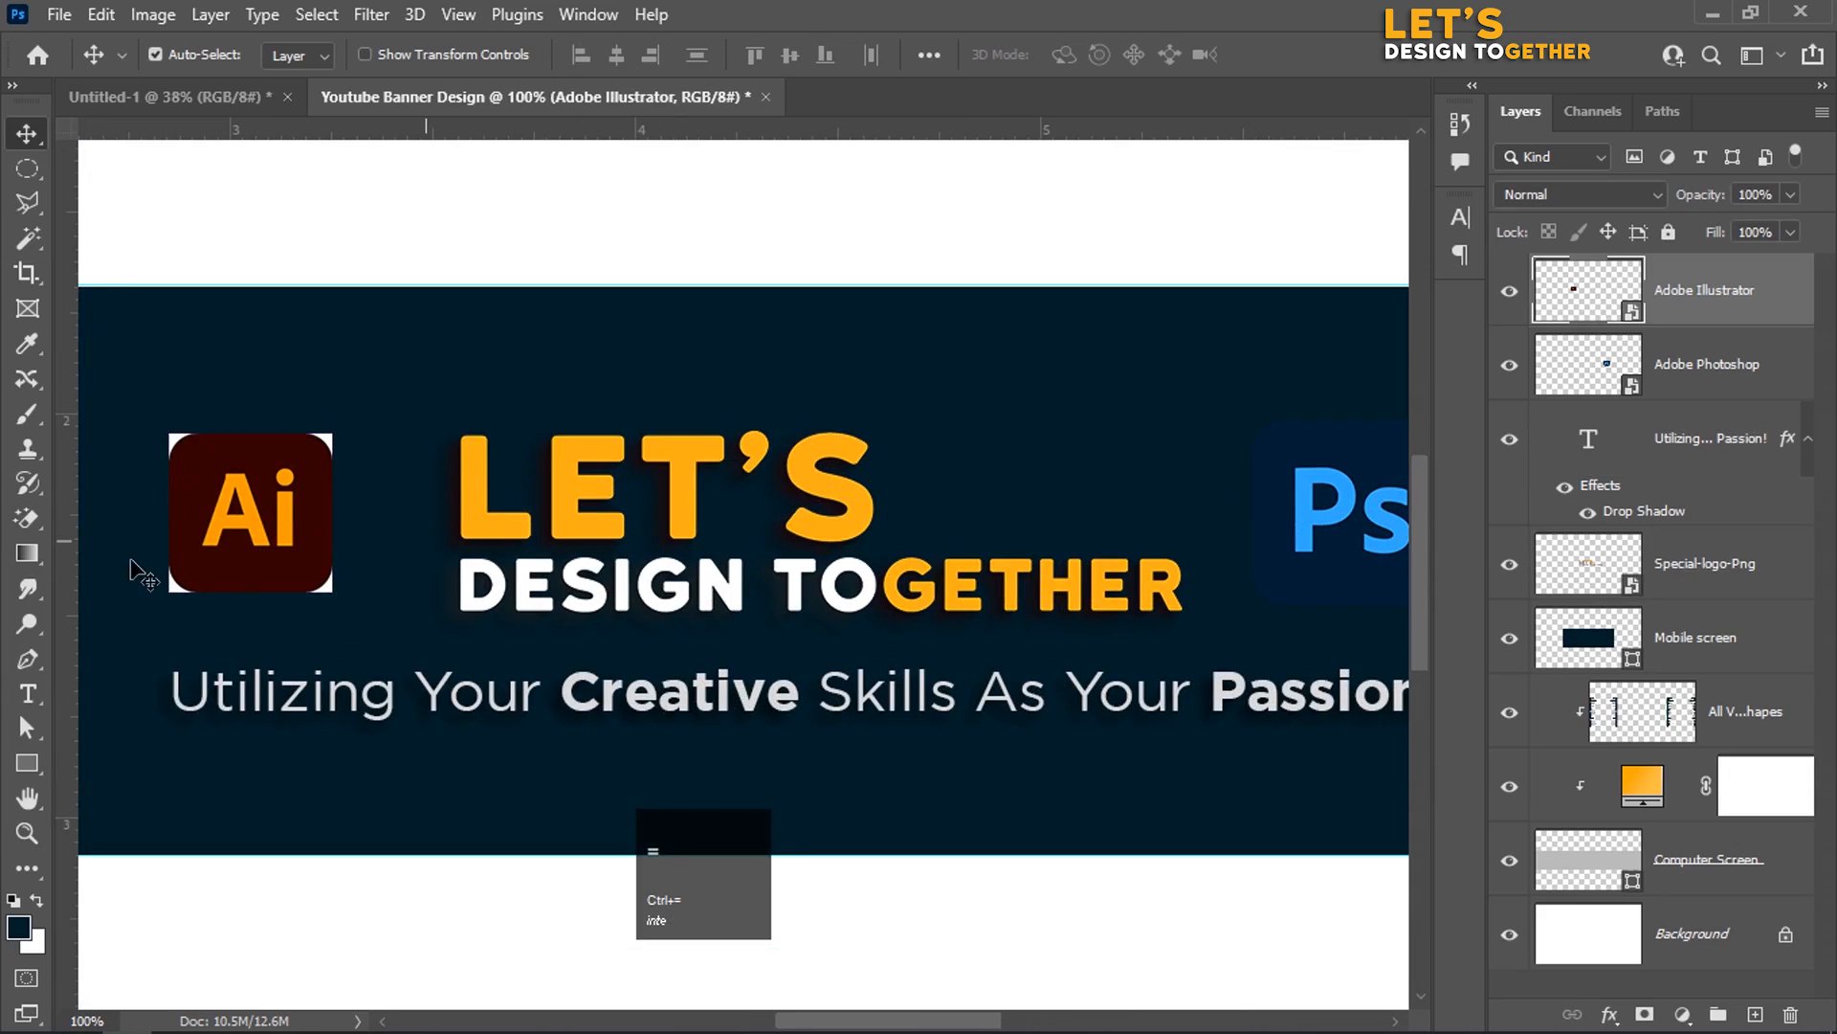
left_click(27, 518)
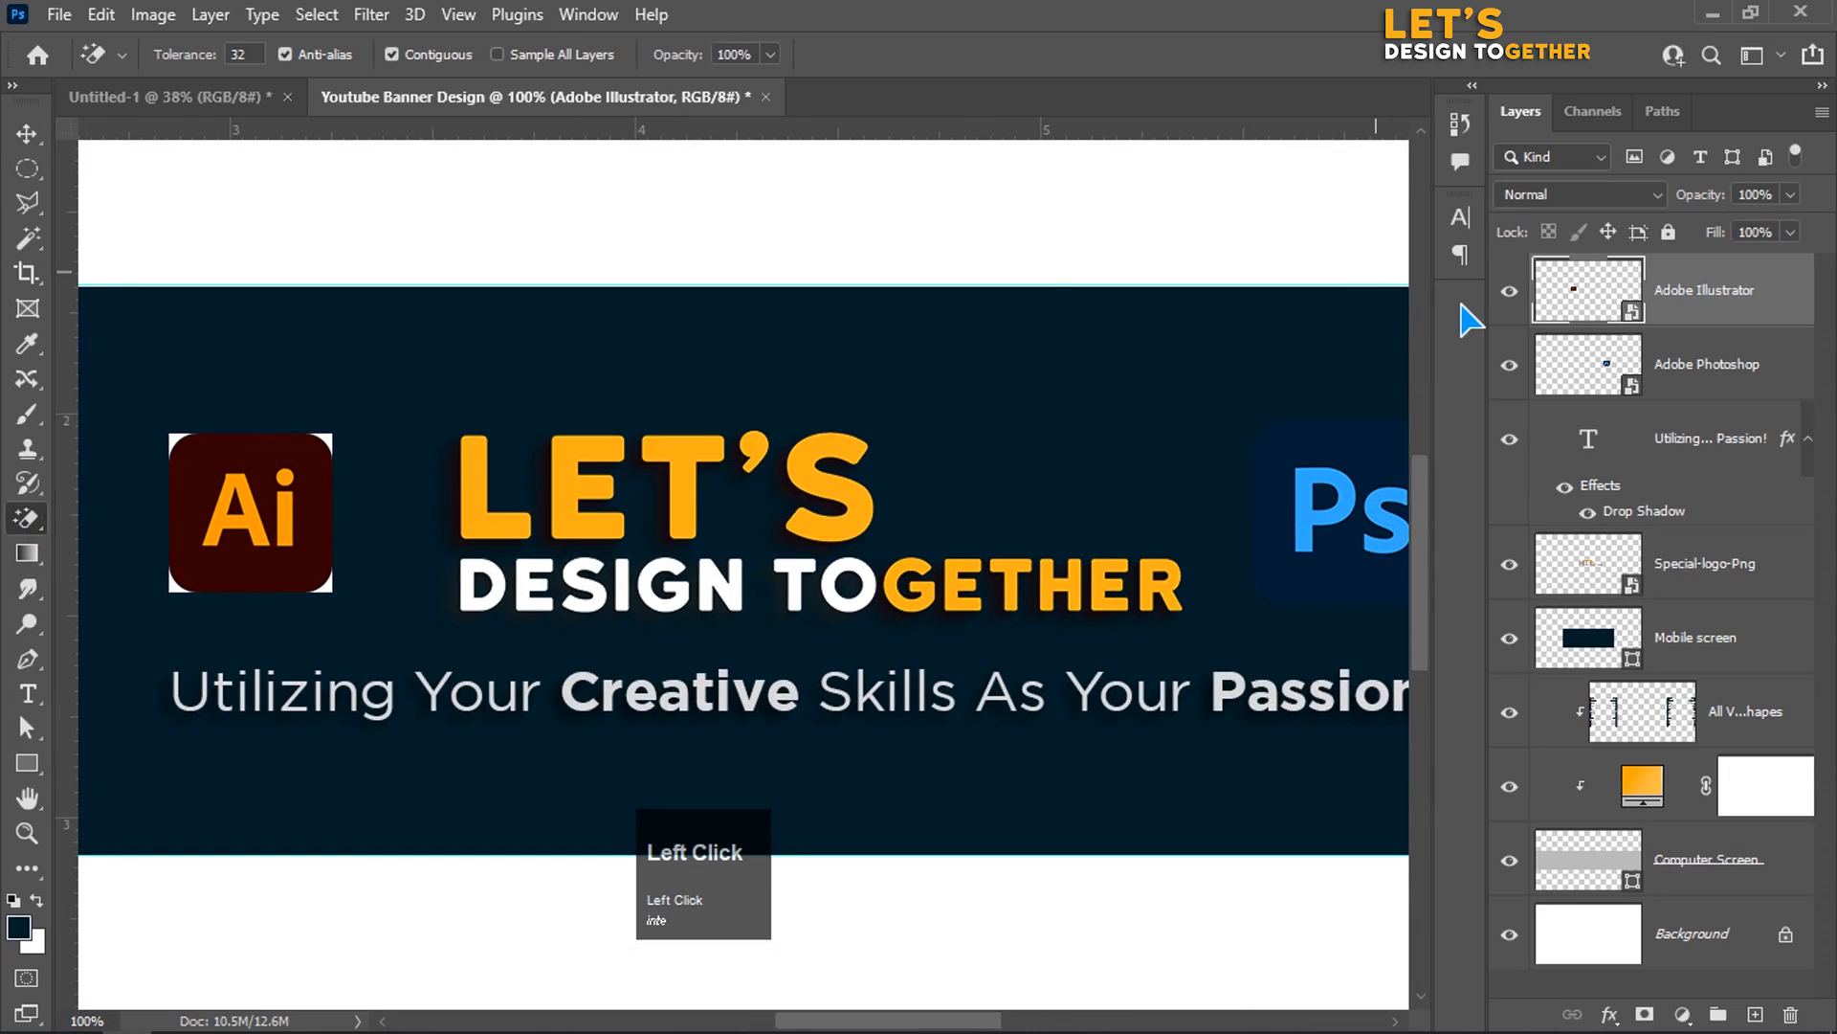
left_click(1506, 304)
left_click(329, 434)
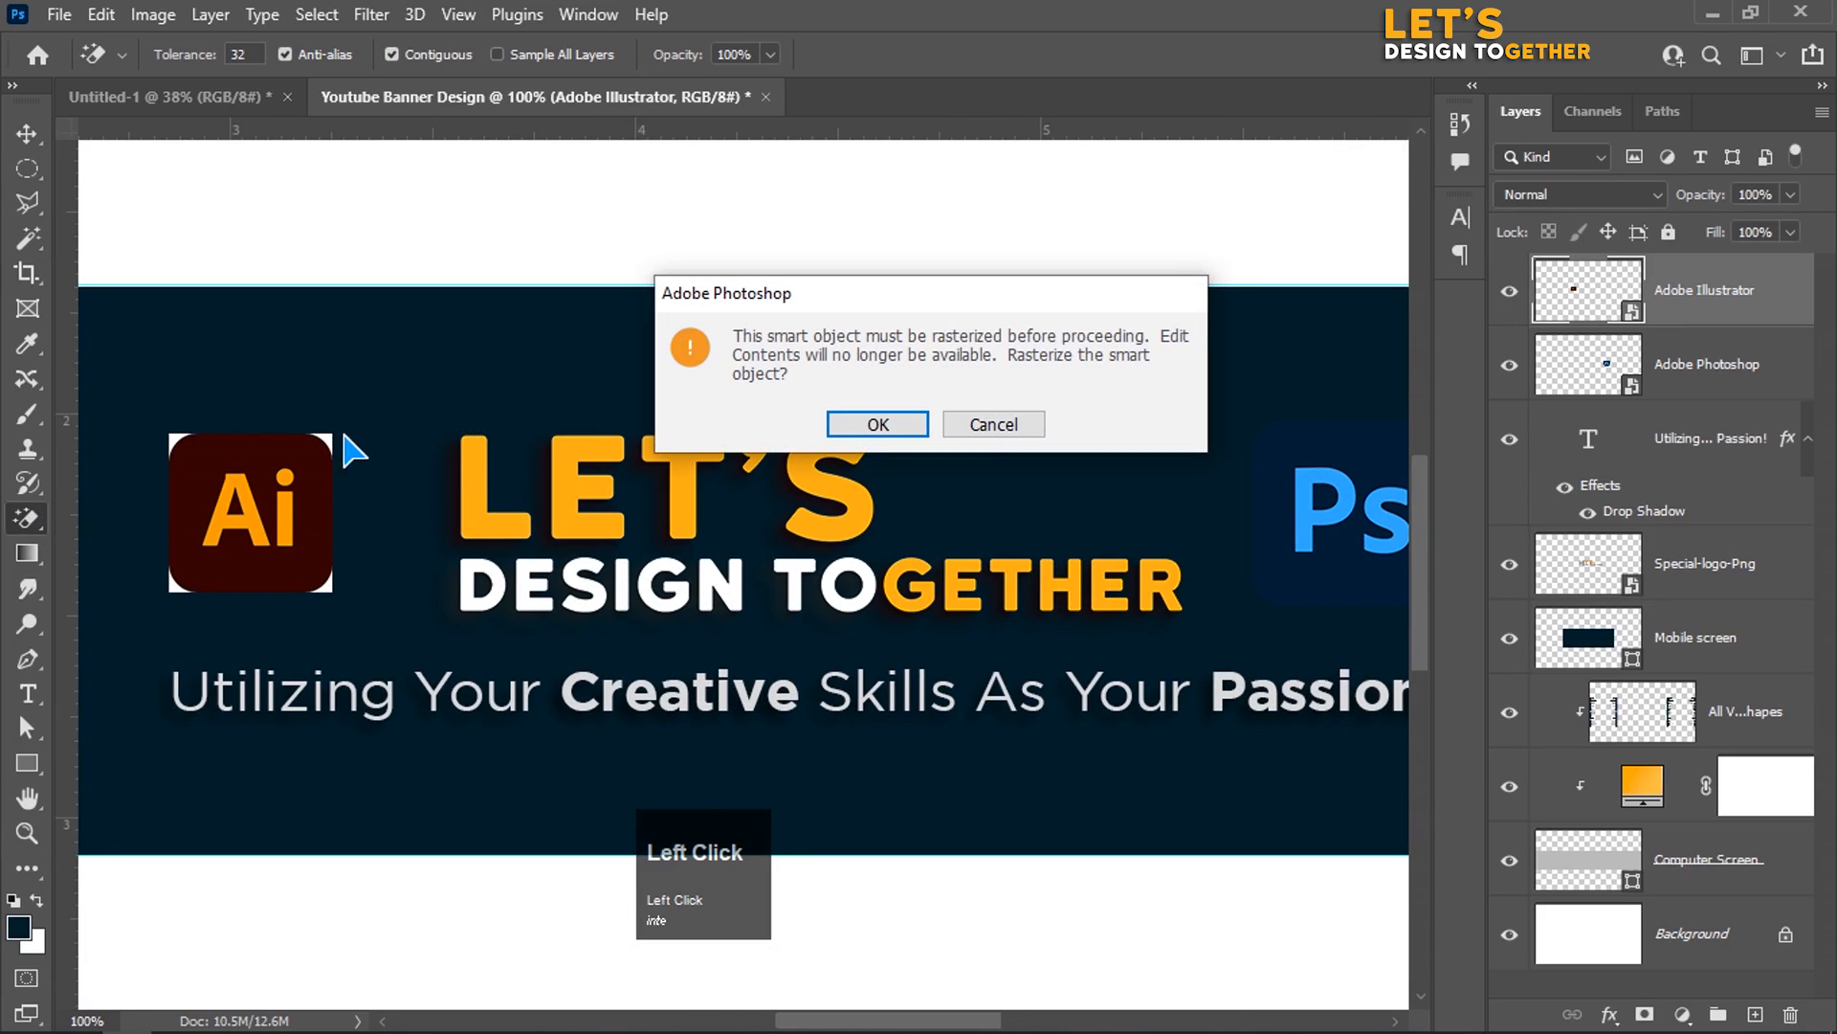
left_click(883, 423)
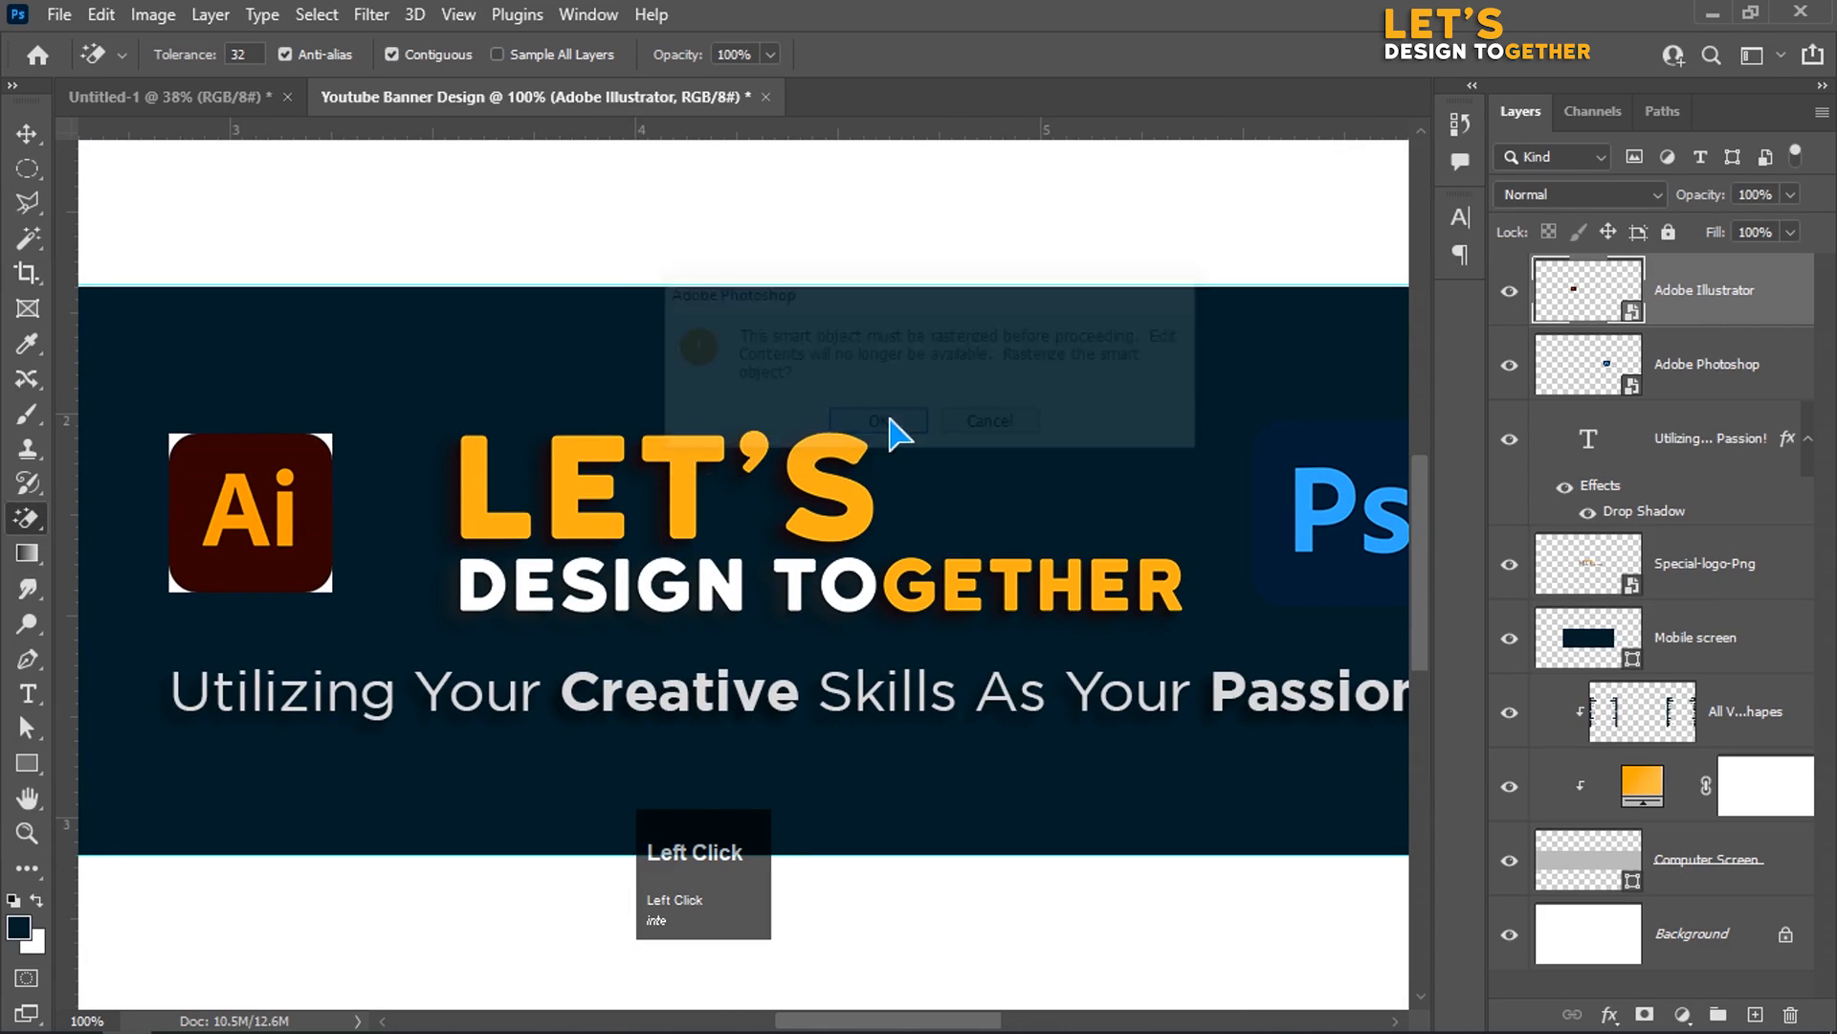
Step: Erase the white background from the four corners of the Illustrator icon with the Magic Eraser
left_click(331, 431)
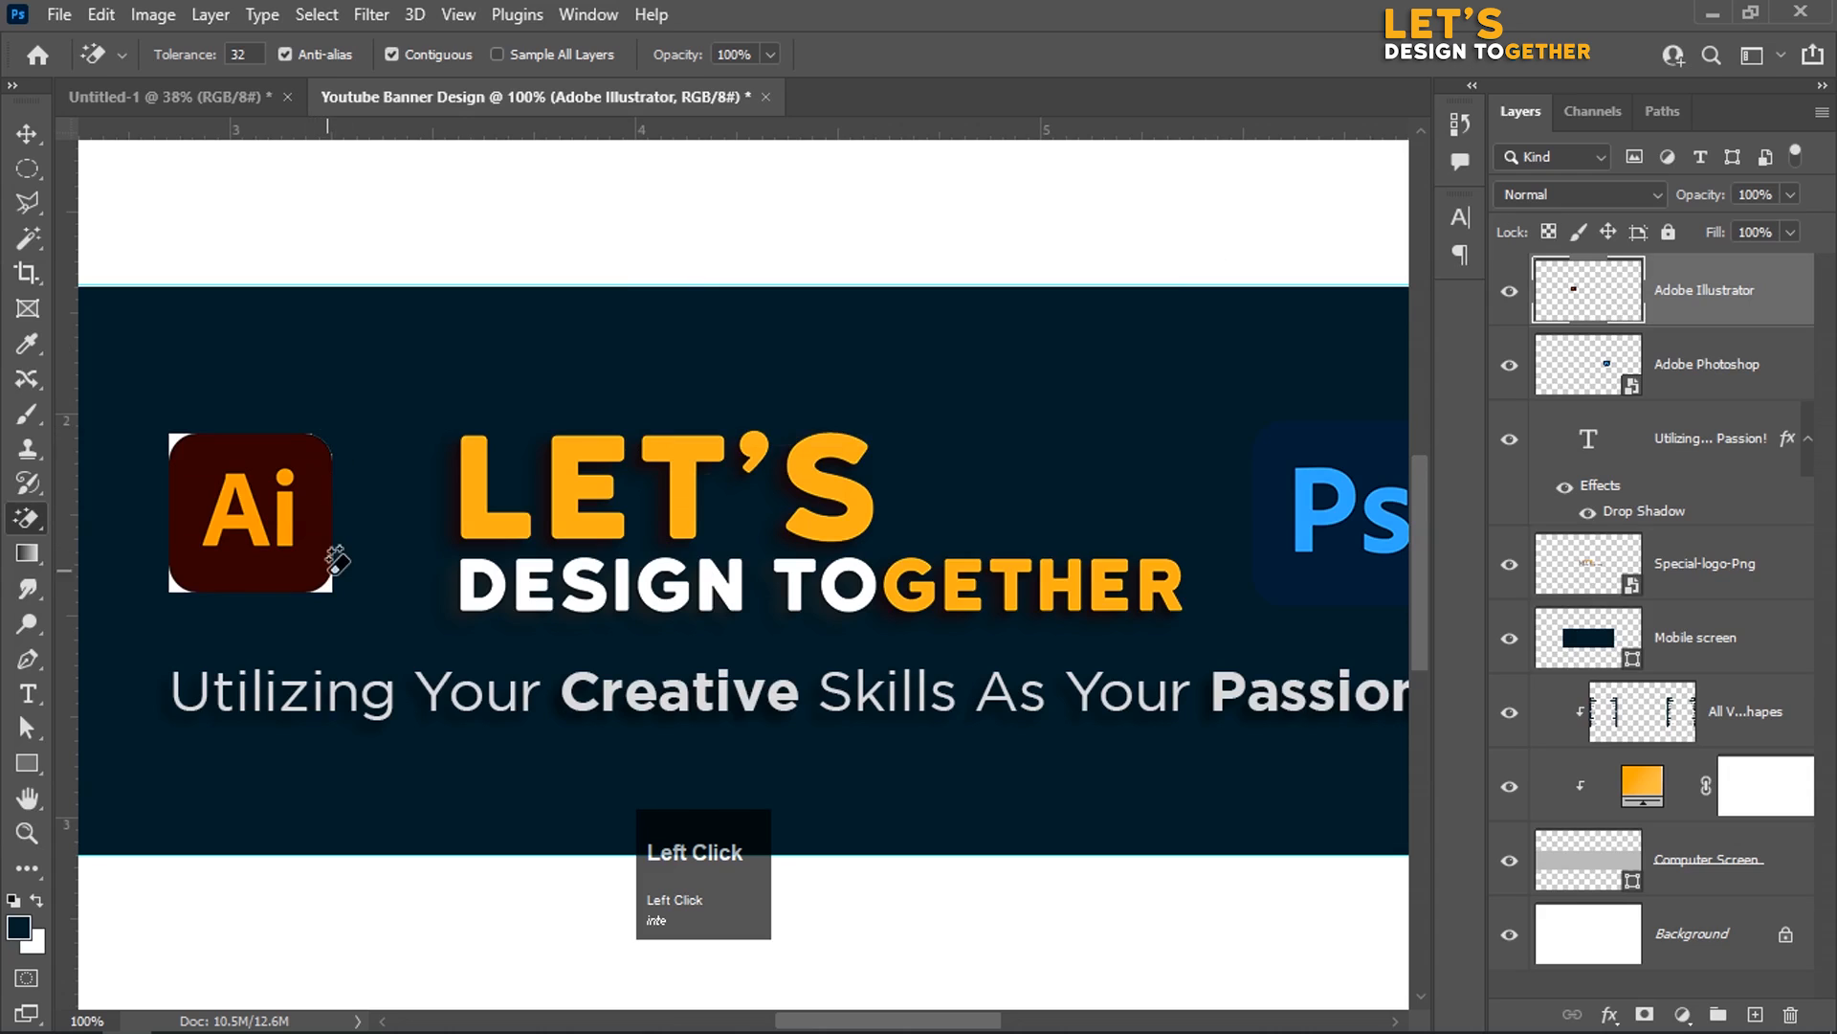
left_click(327, 587)
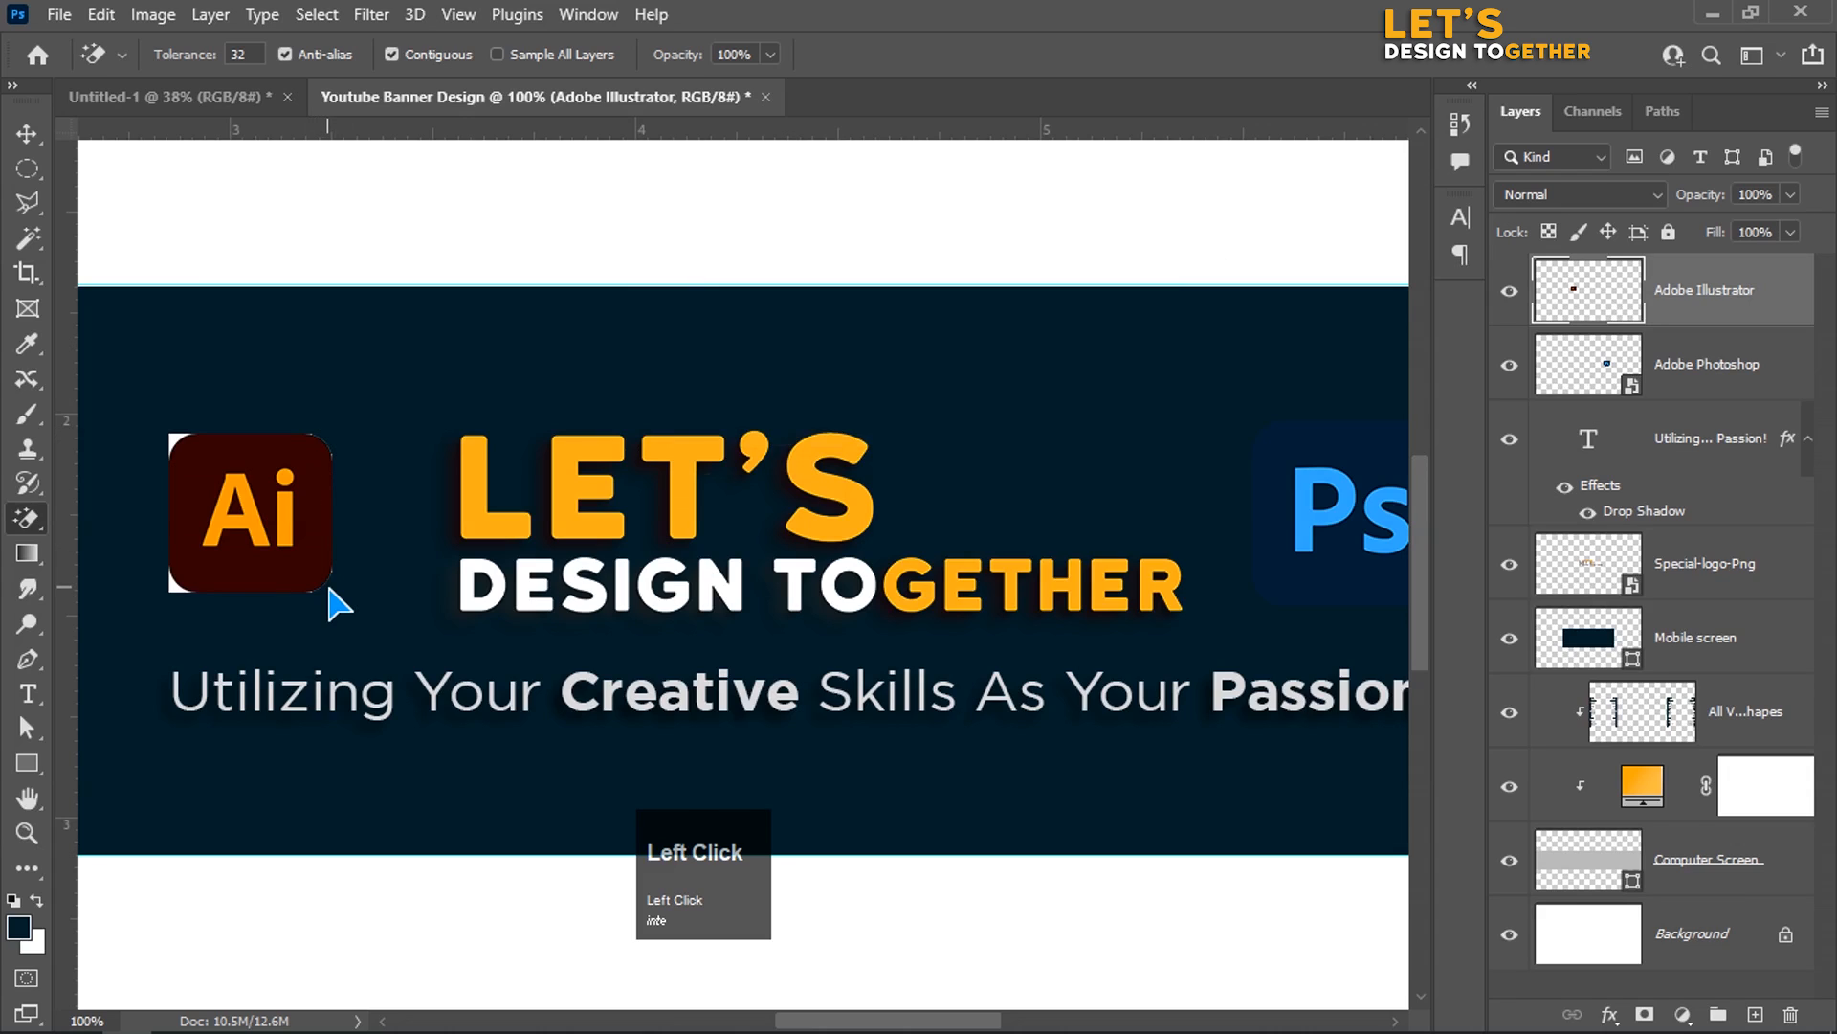
left_click(176, 574)
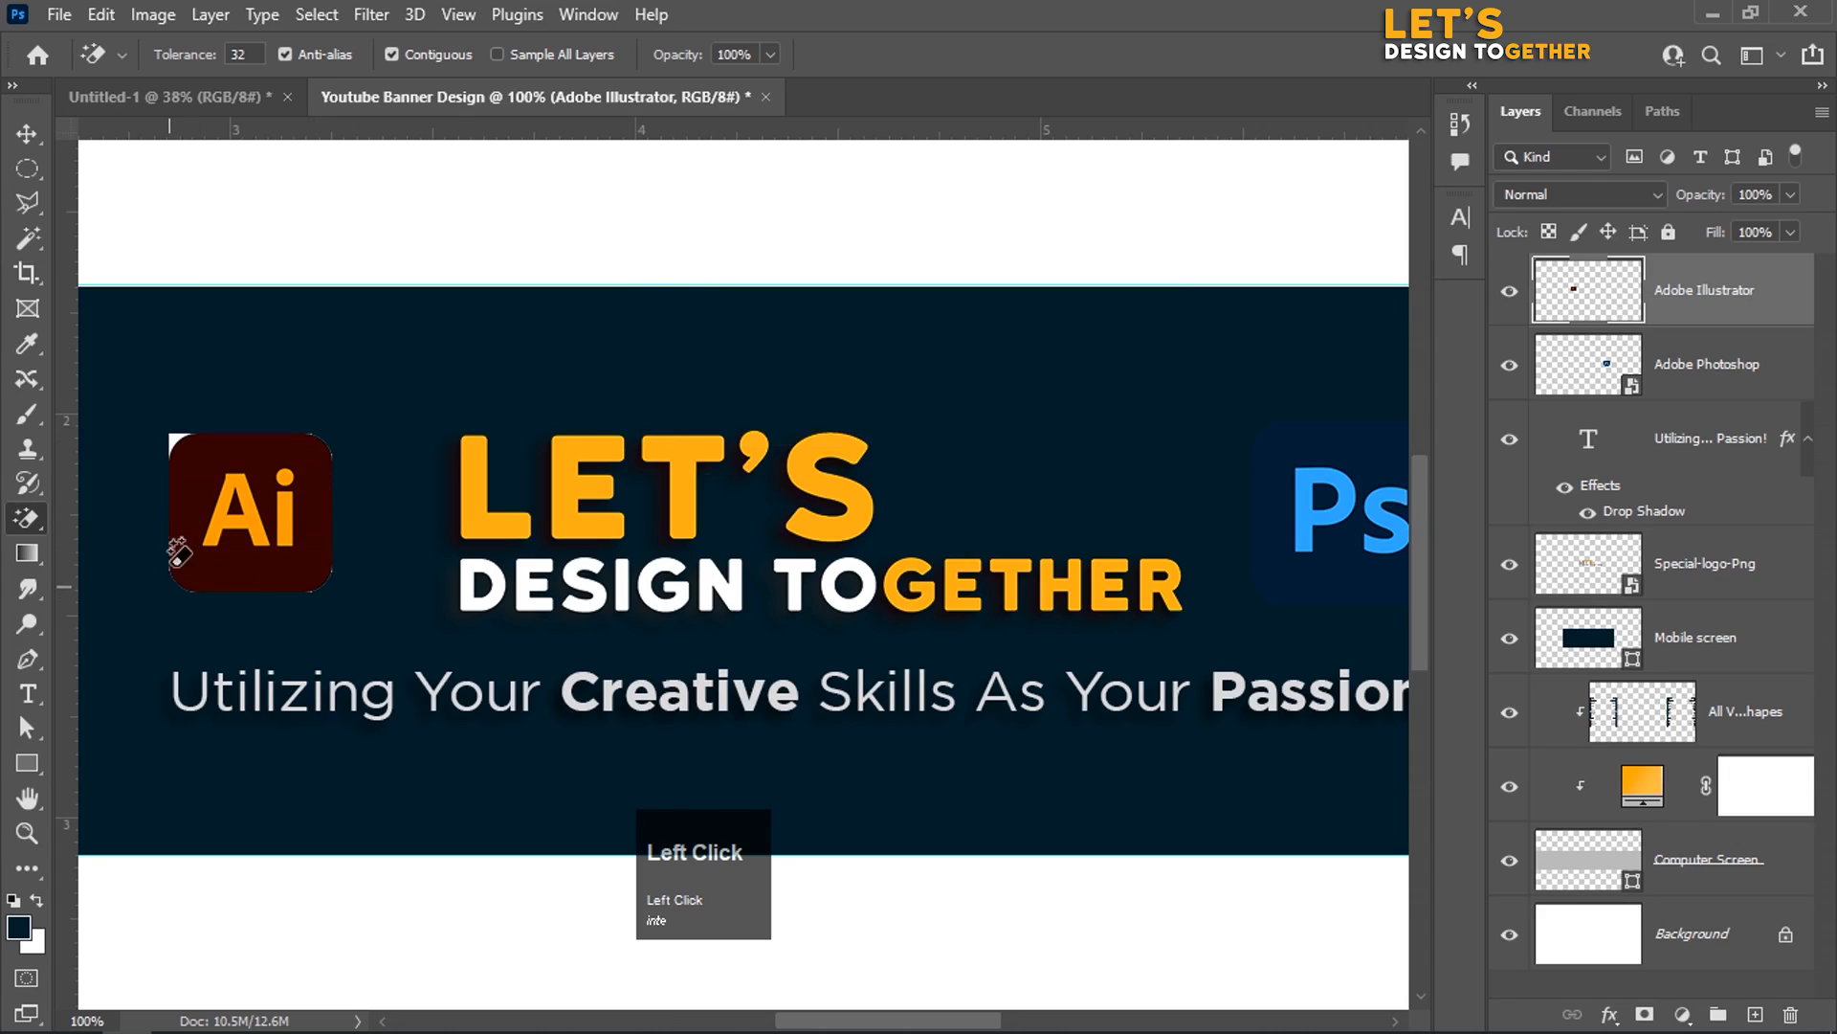
left_click(171, 438)
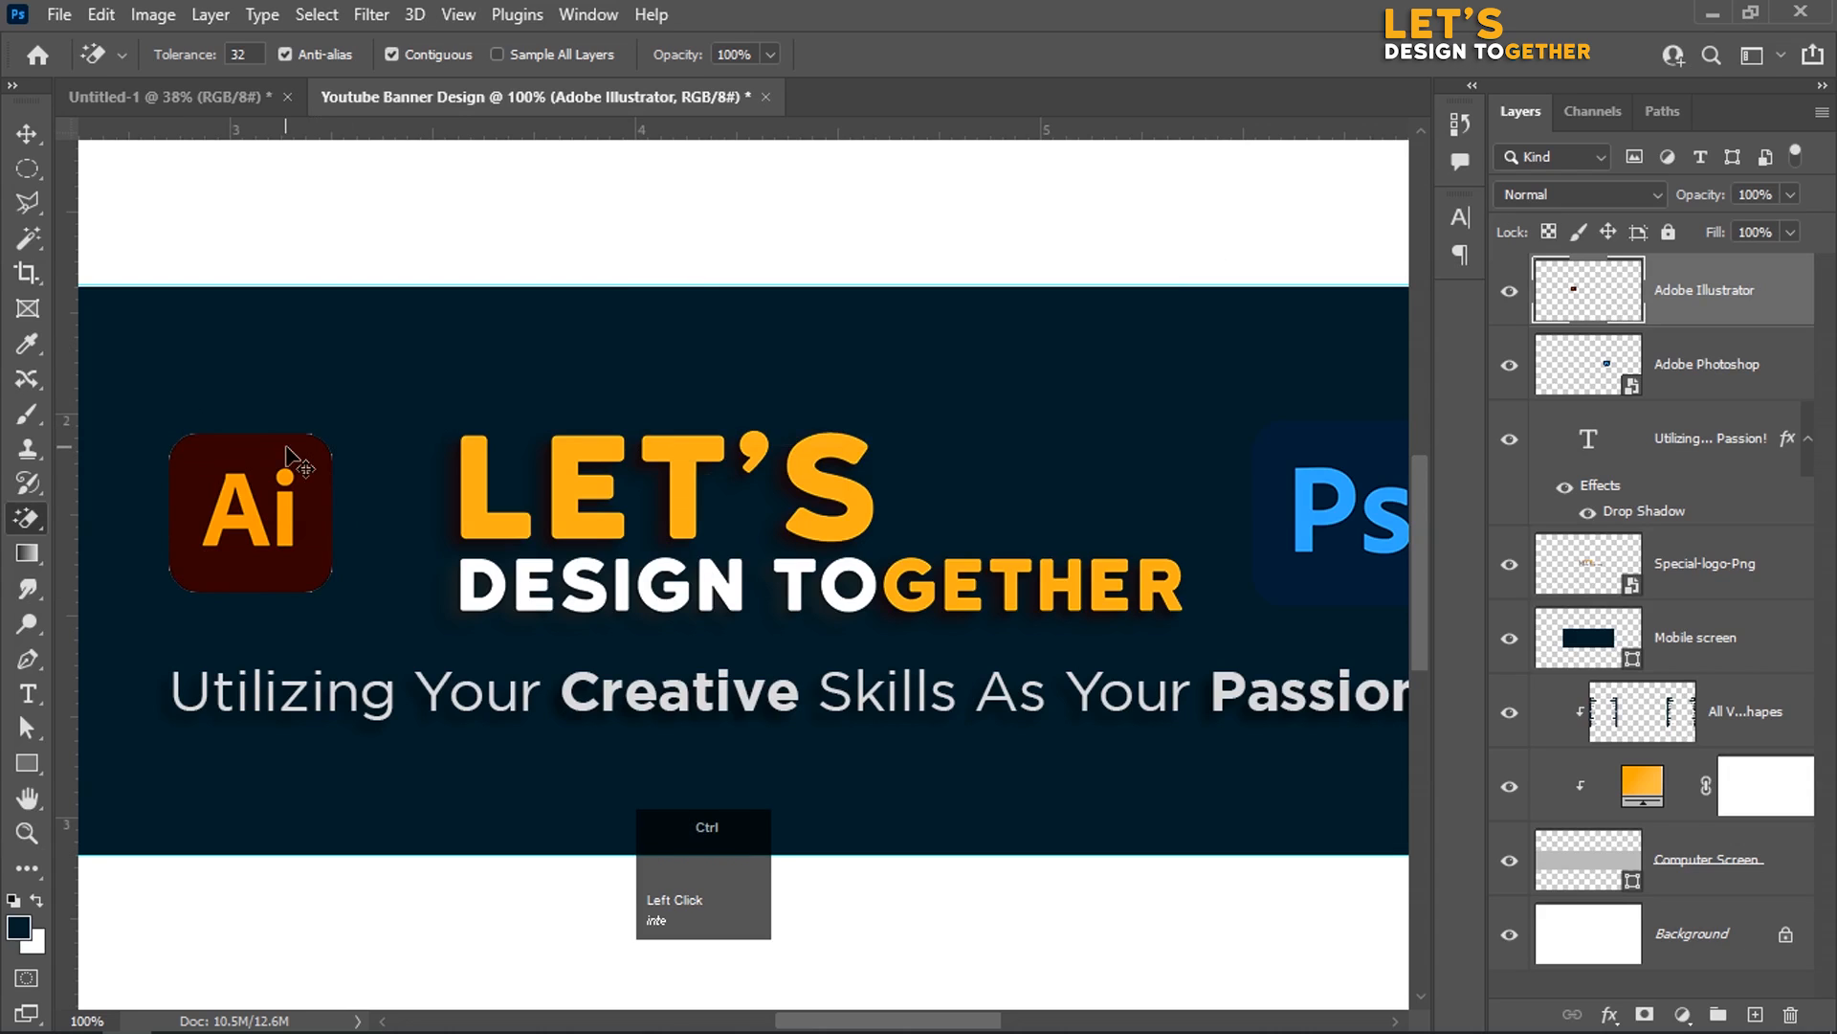
Step: Enlarge the Illustrator icon slightly from its upper-left corner to about the Photoshop icon's size, and deselect it
key("ctrl+t")
left_click_drag(333, 589, 356, 603)
key("Return")
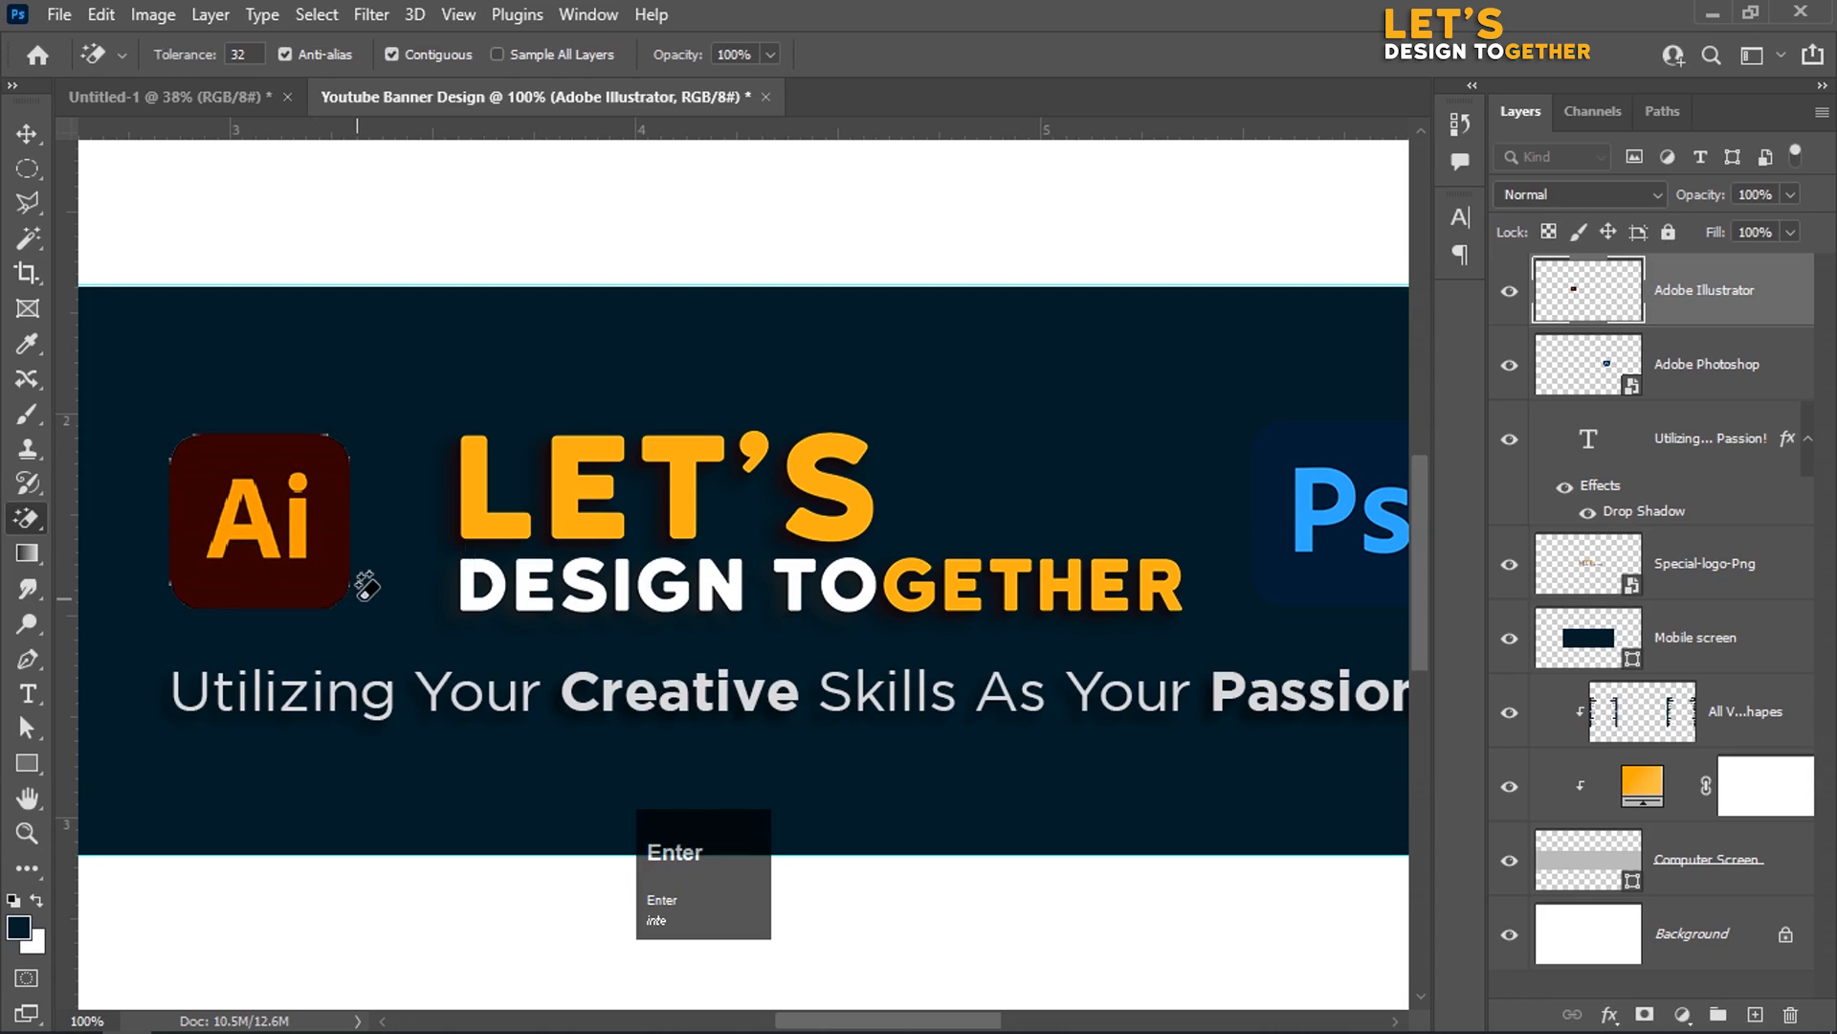
left_click(26, 133)
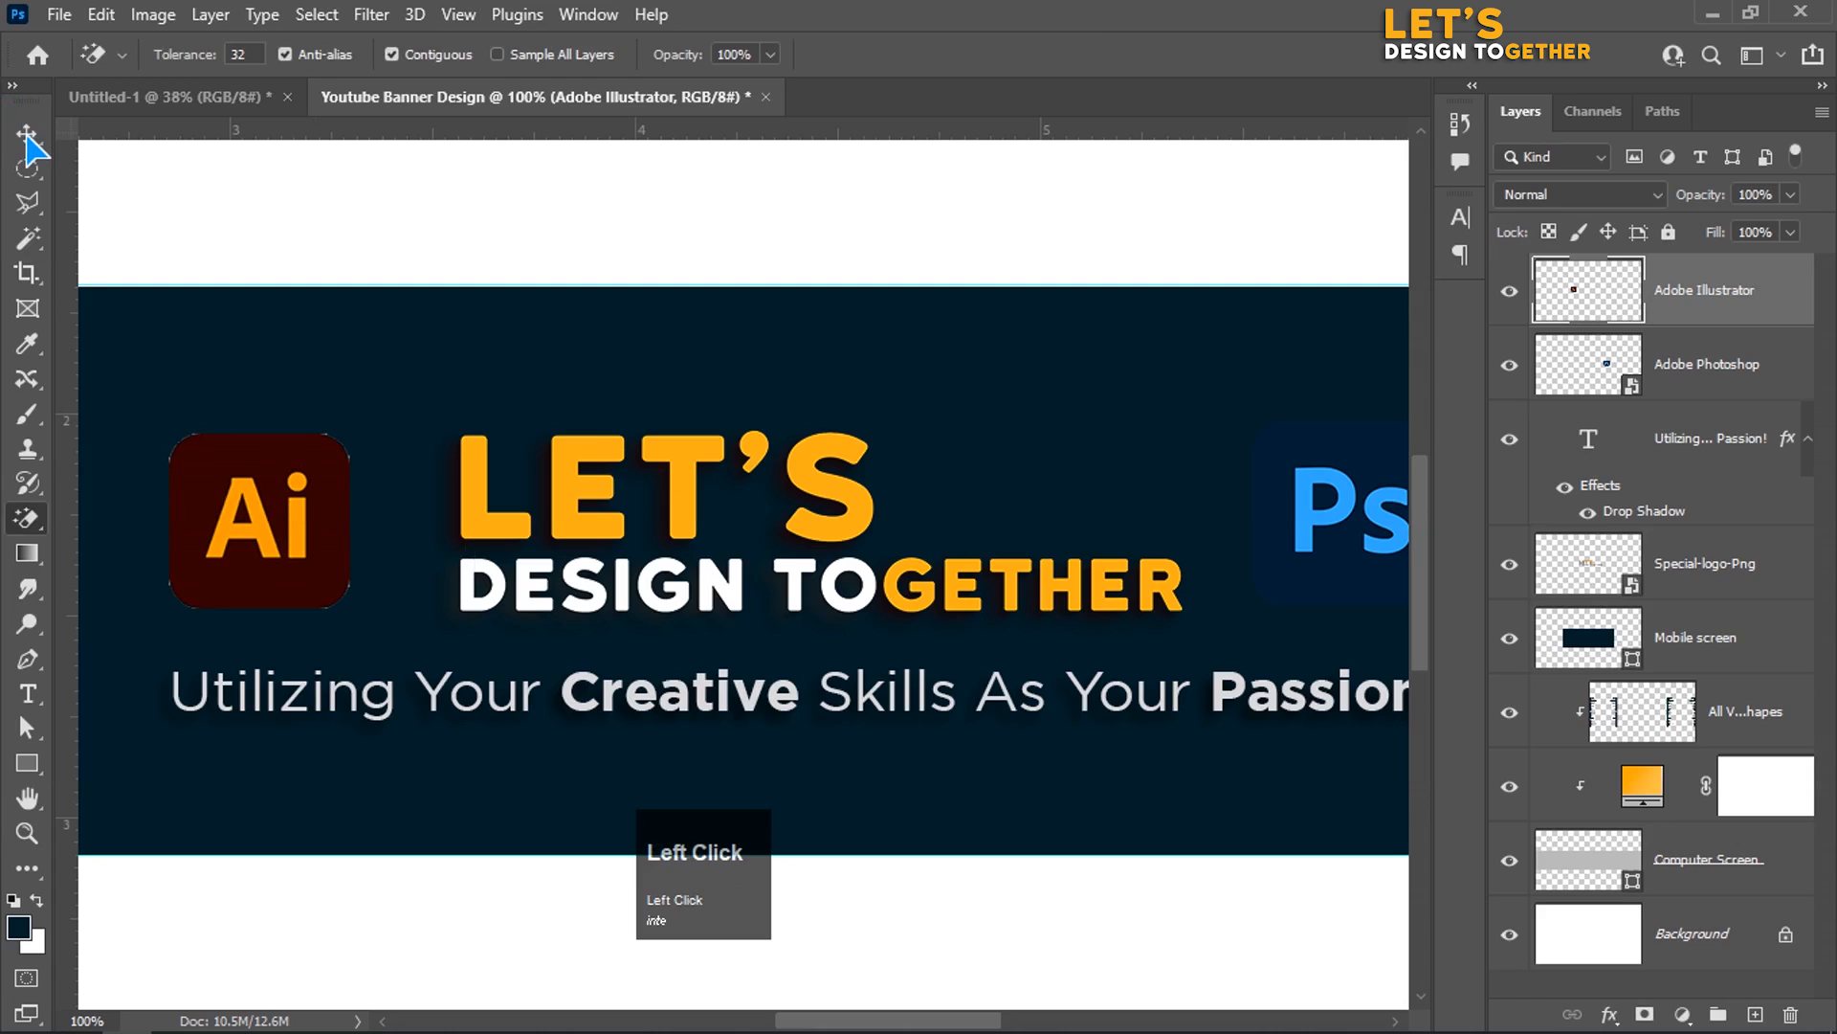
left_click(341, 232)
key("ctrl+0")
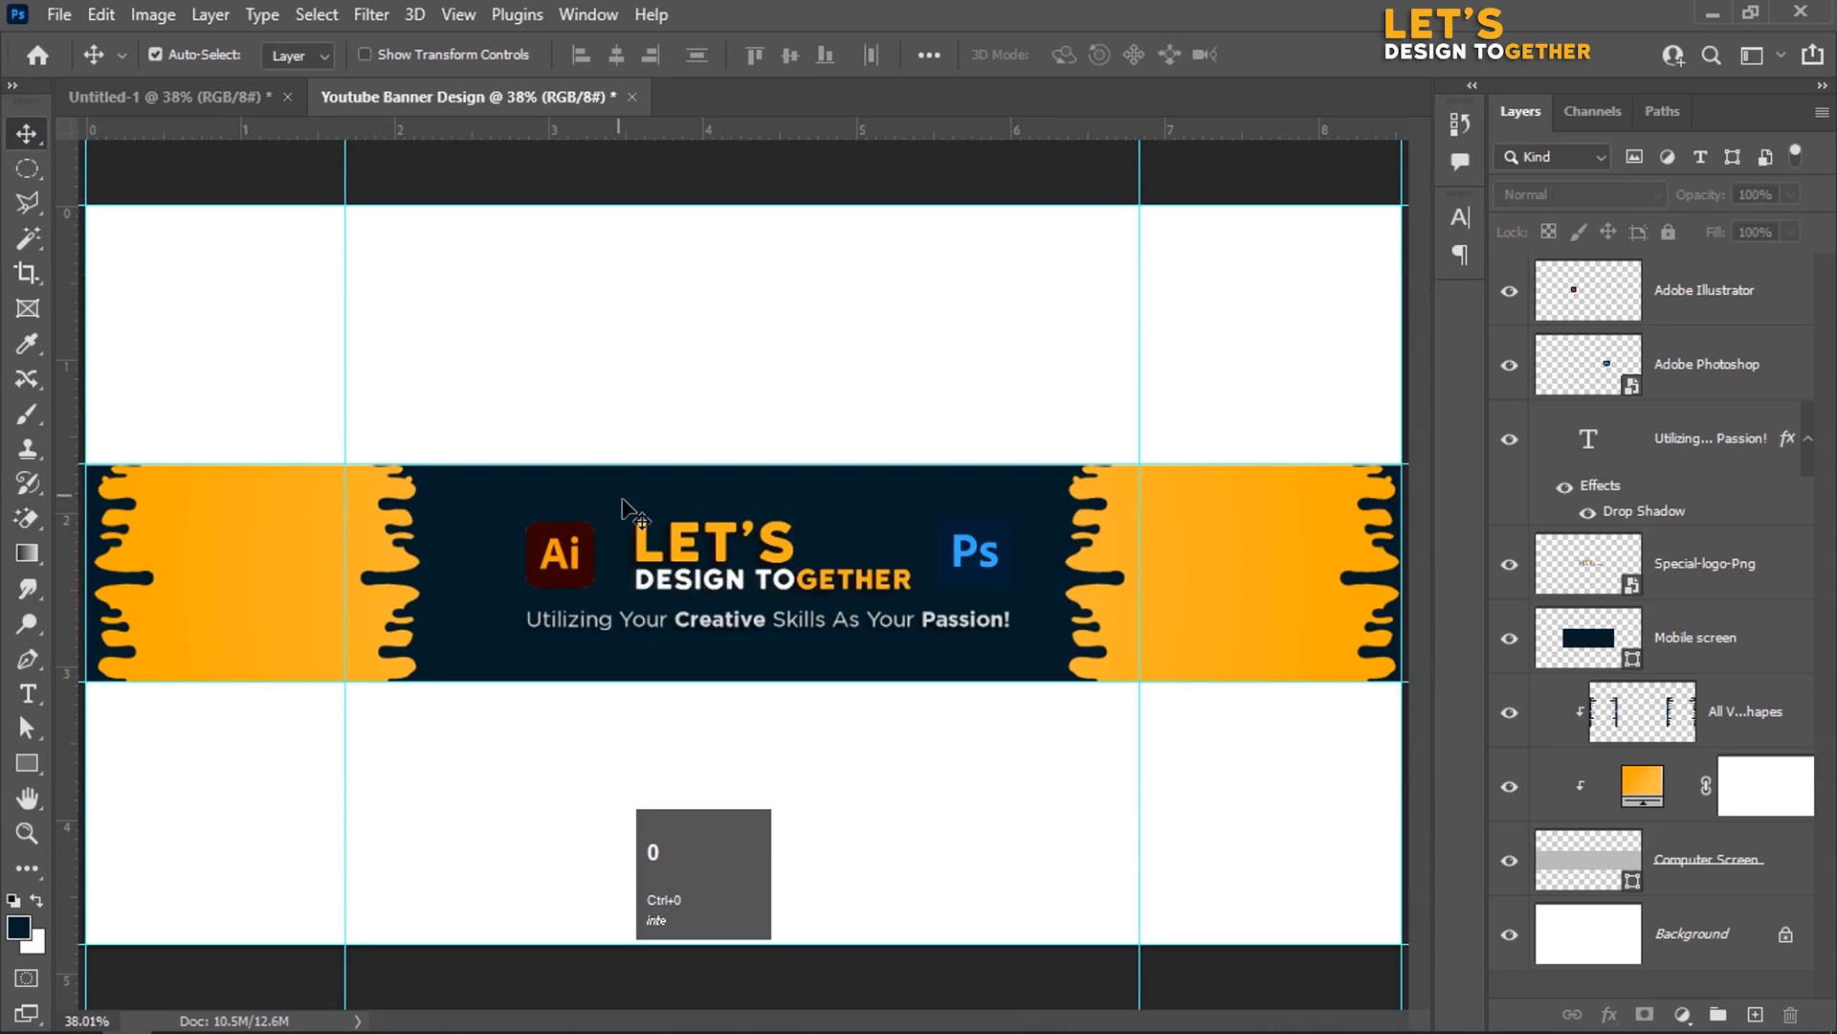
Step: Set the Adobe Photoshop layer's blending mode to Divide
left_click(541, 564)
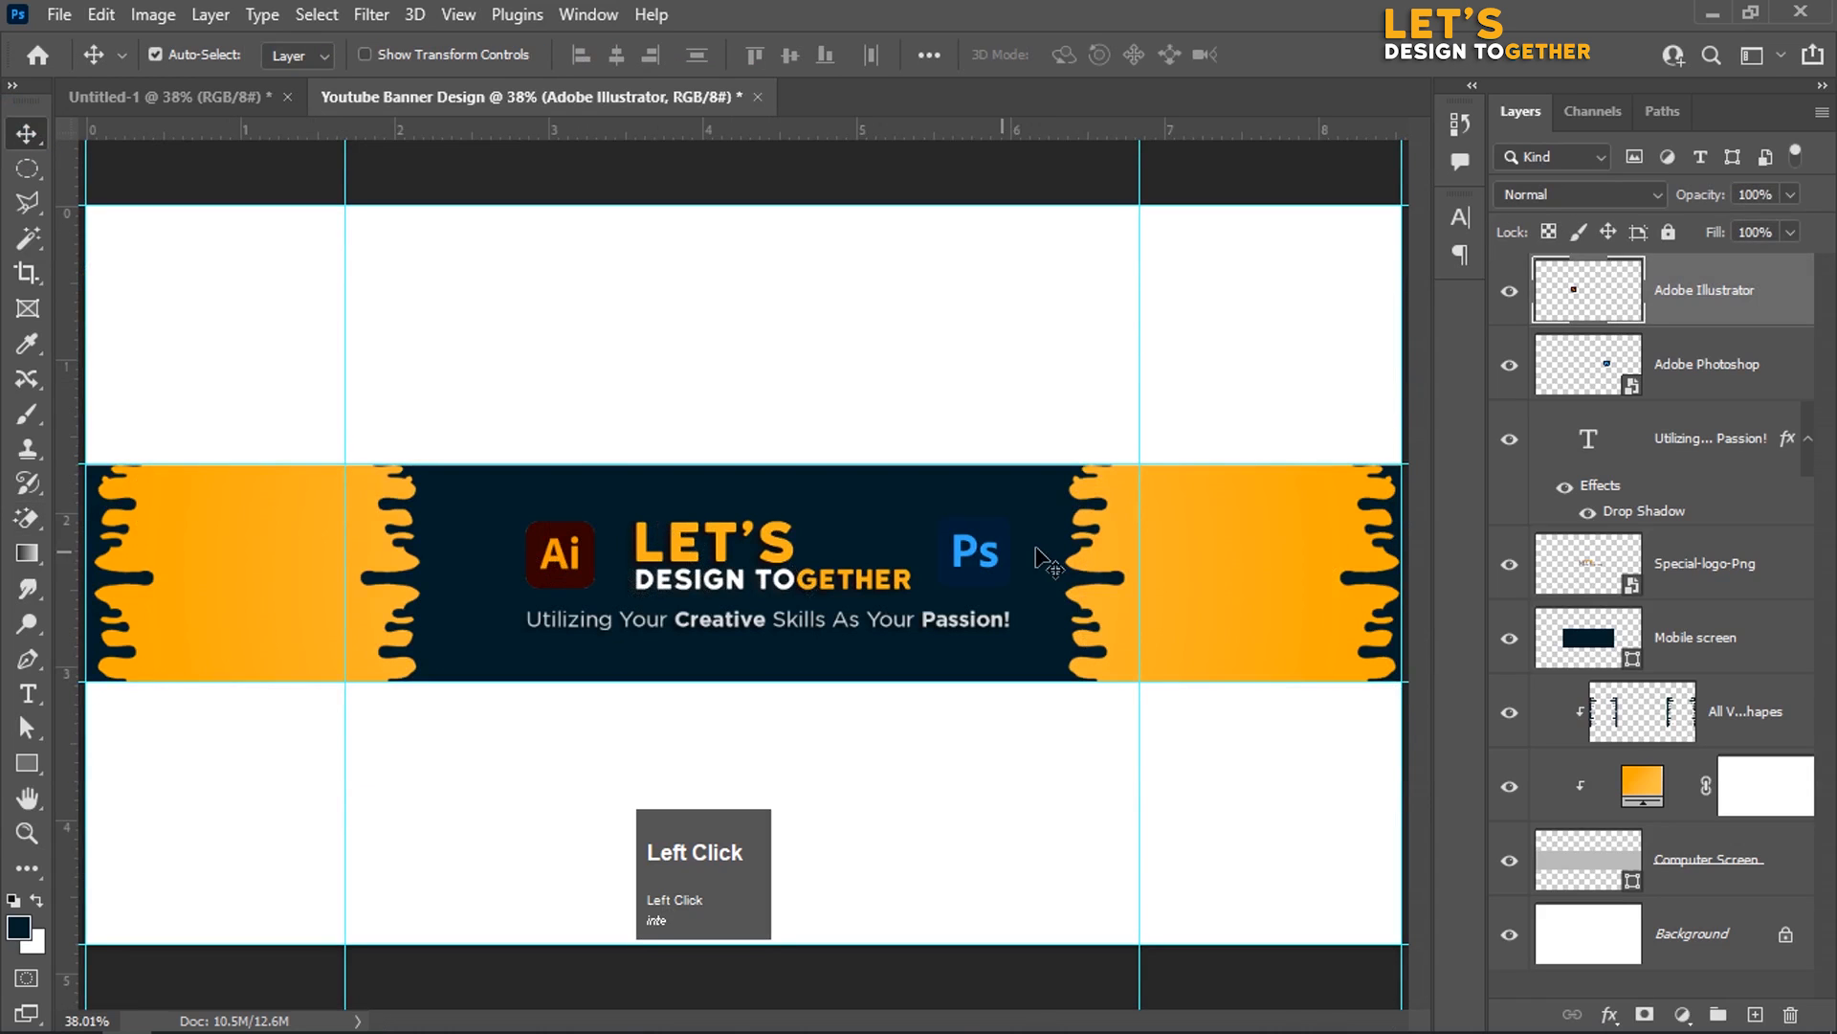
left_click(981, 564)
left_click(1571, 197)
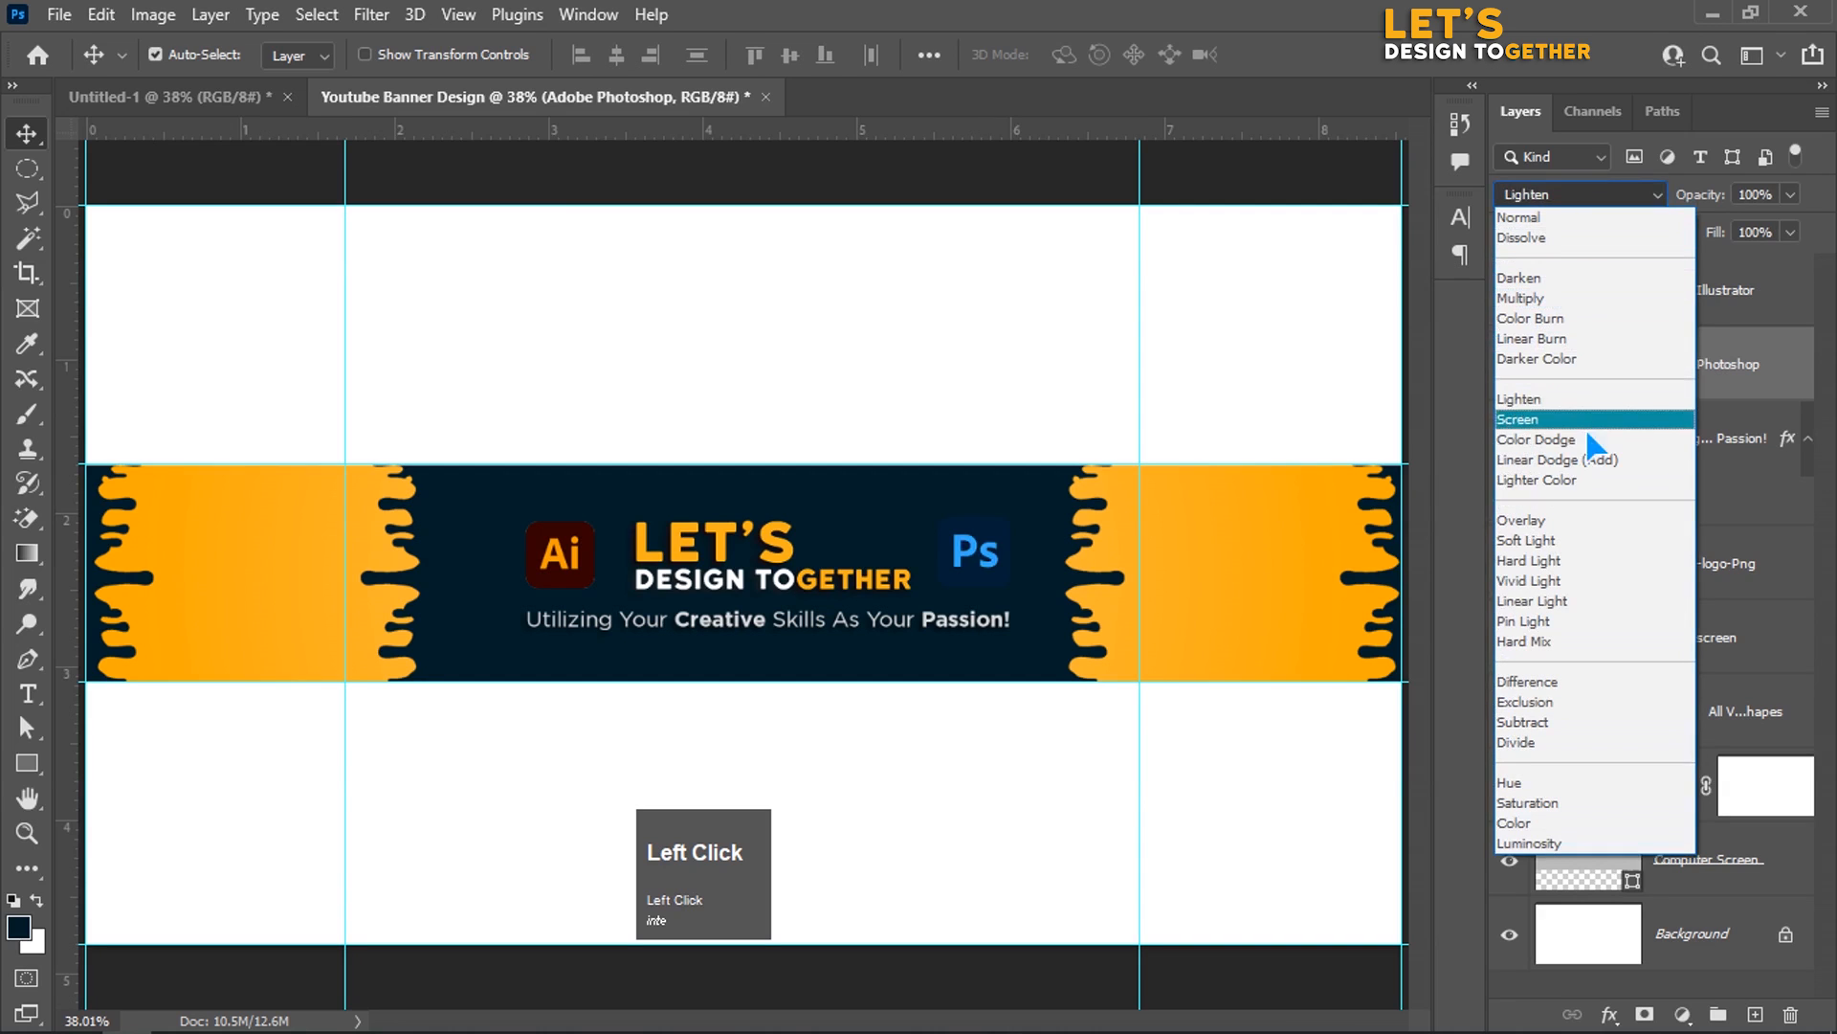
left_click(1571, 746)
Step: Add a layer filled with the navy foreground color, clipped to the Illustrator icon, and set its blending mode to Hue
left_click(553, 561)
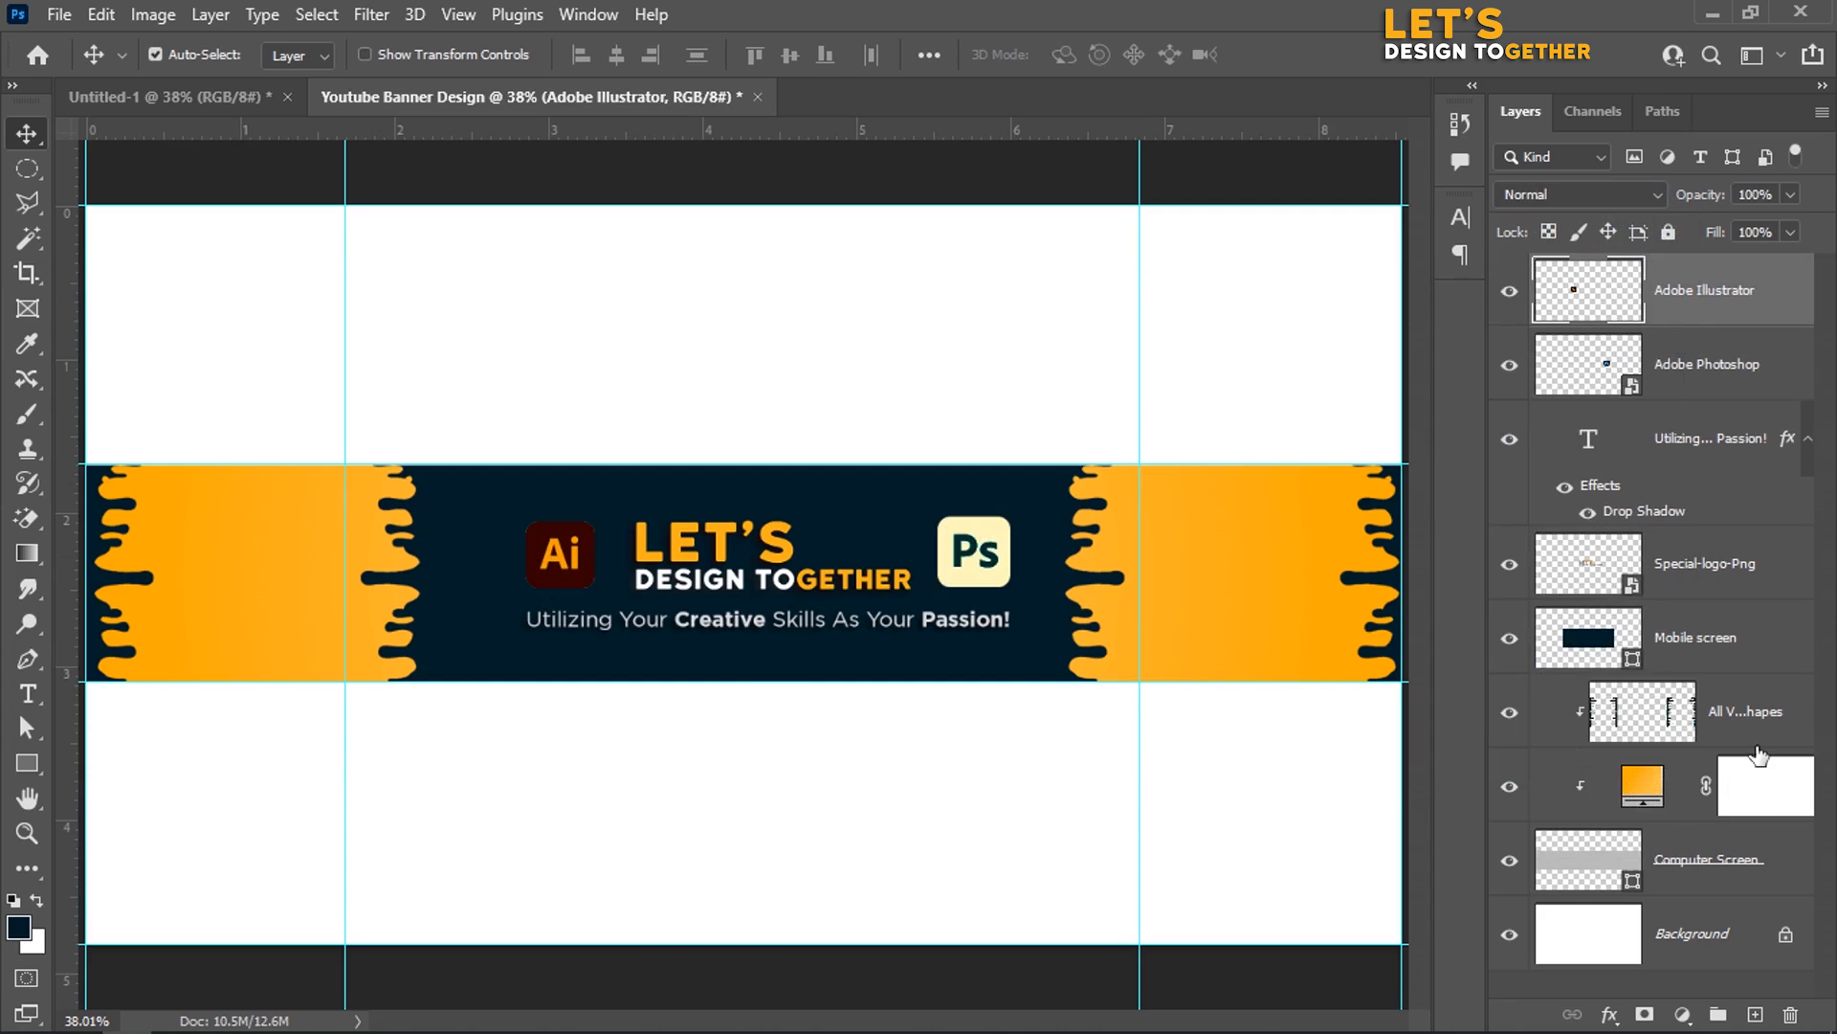
left_click(1755, 1013)
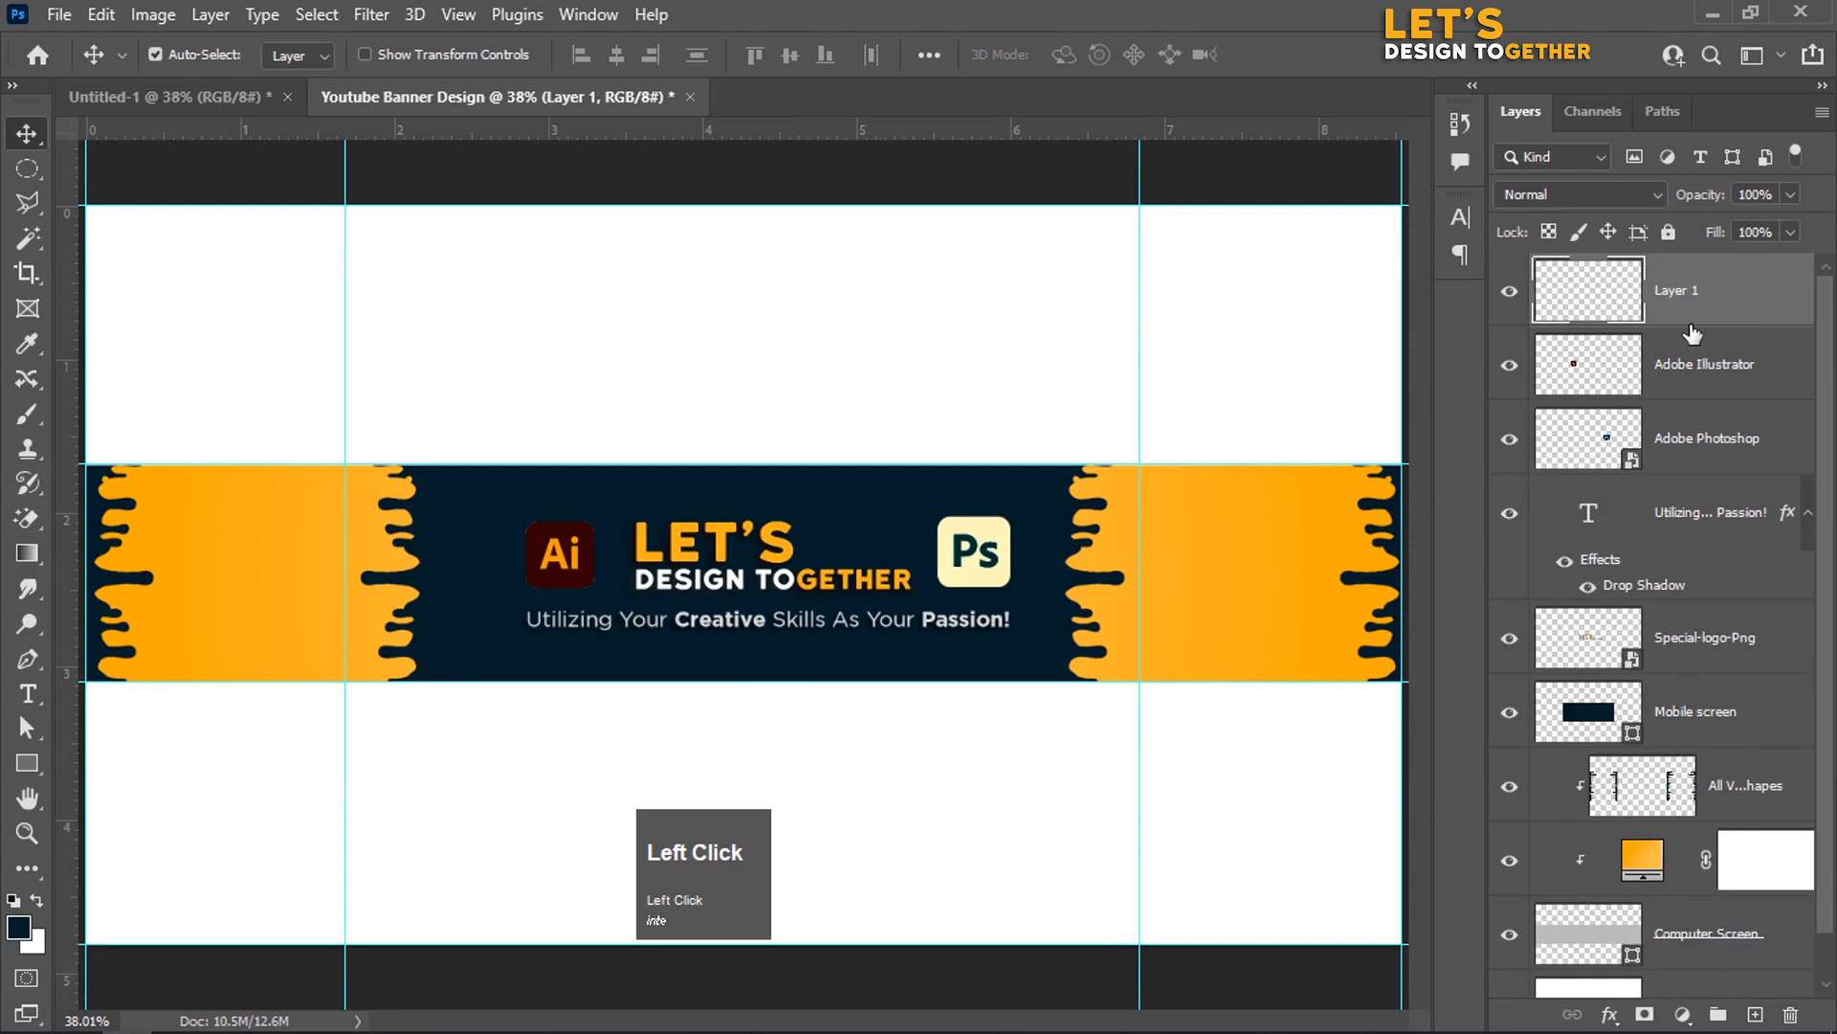
key("alt+BackSpace")
right_click(1739, 328)
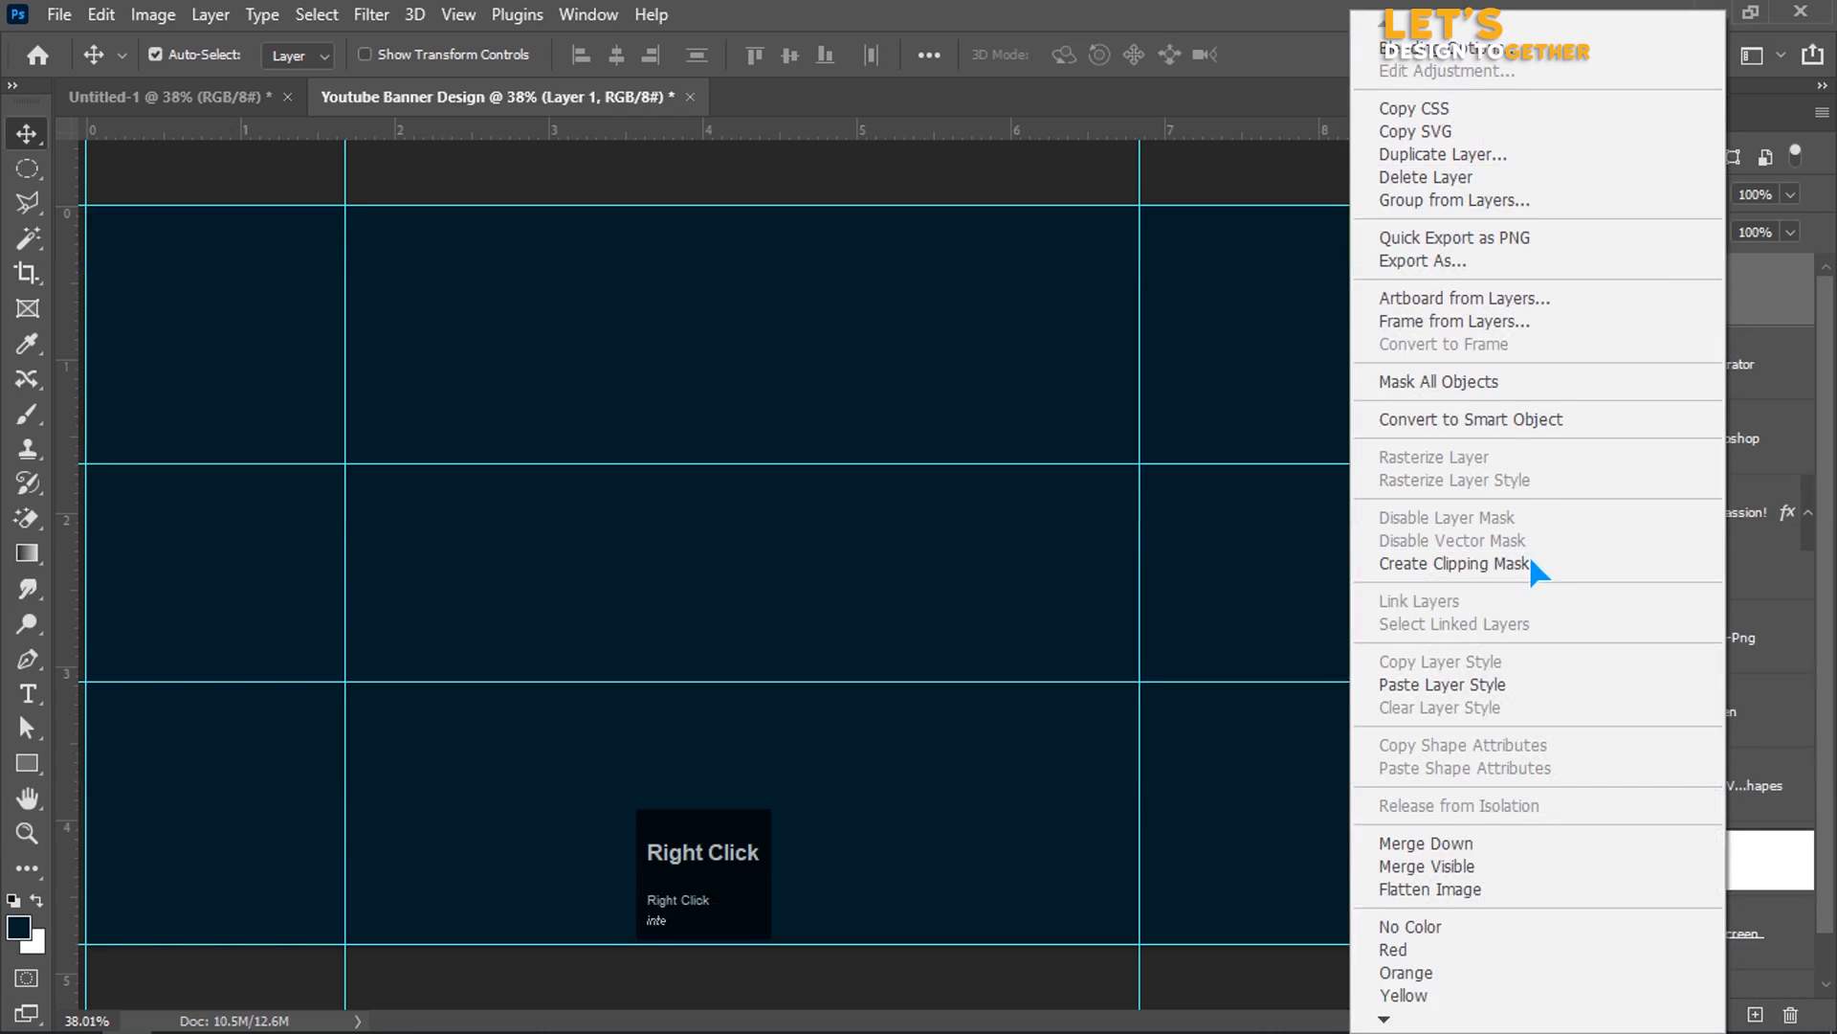
left_click(1502, 566)
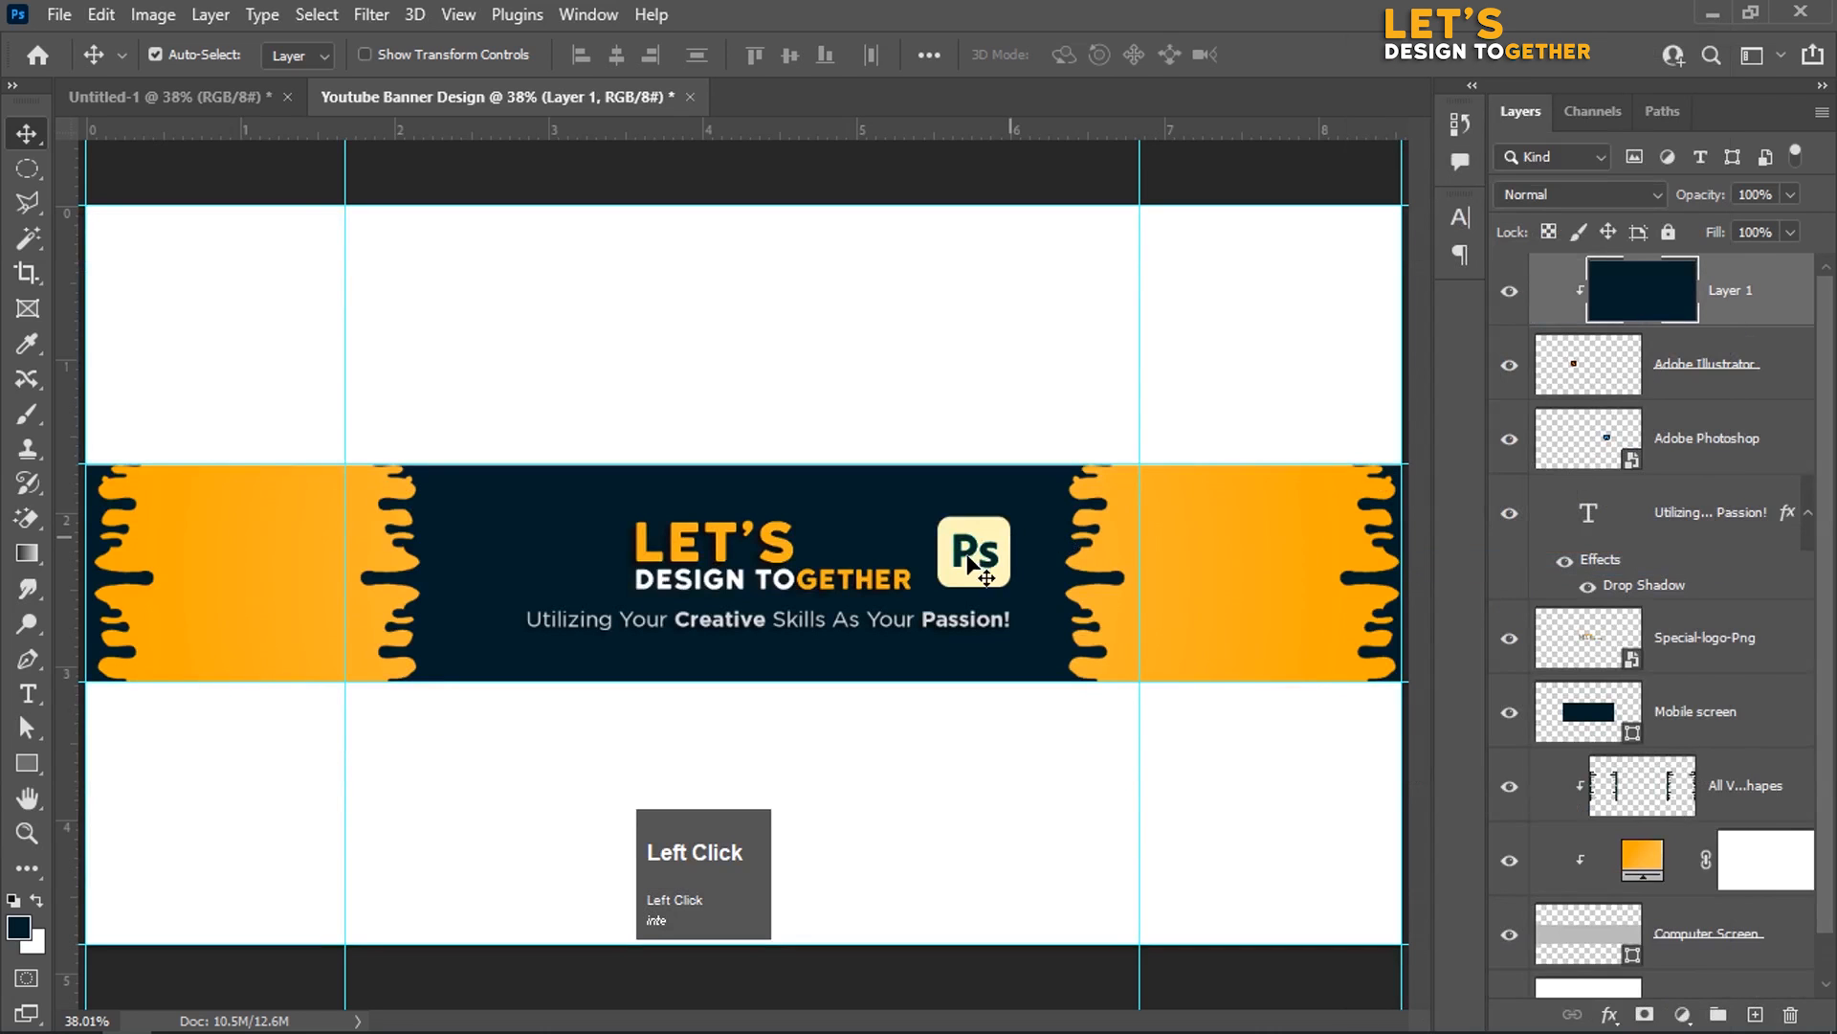
left_click(1514, 193)
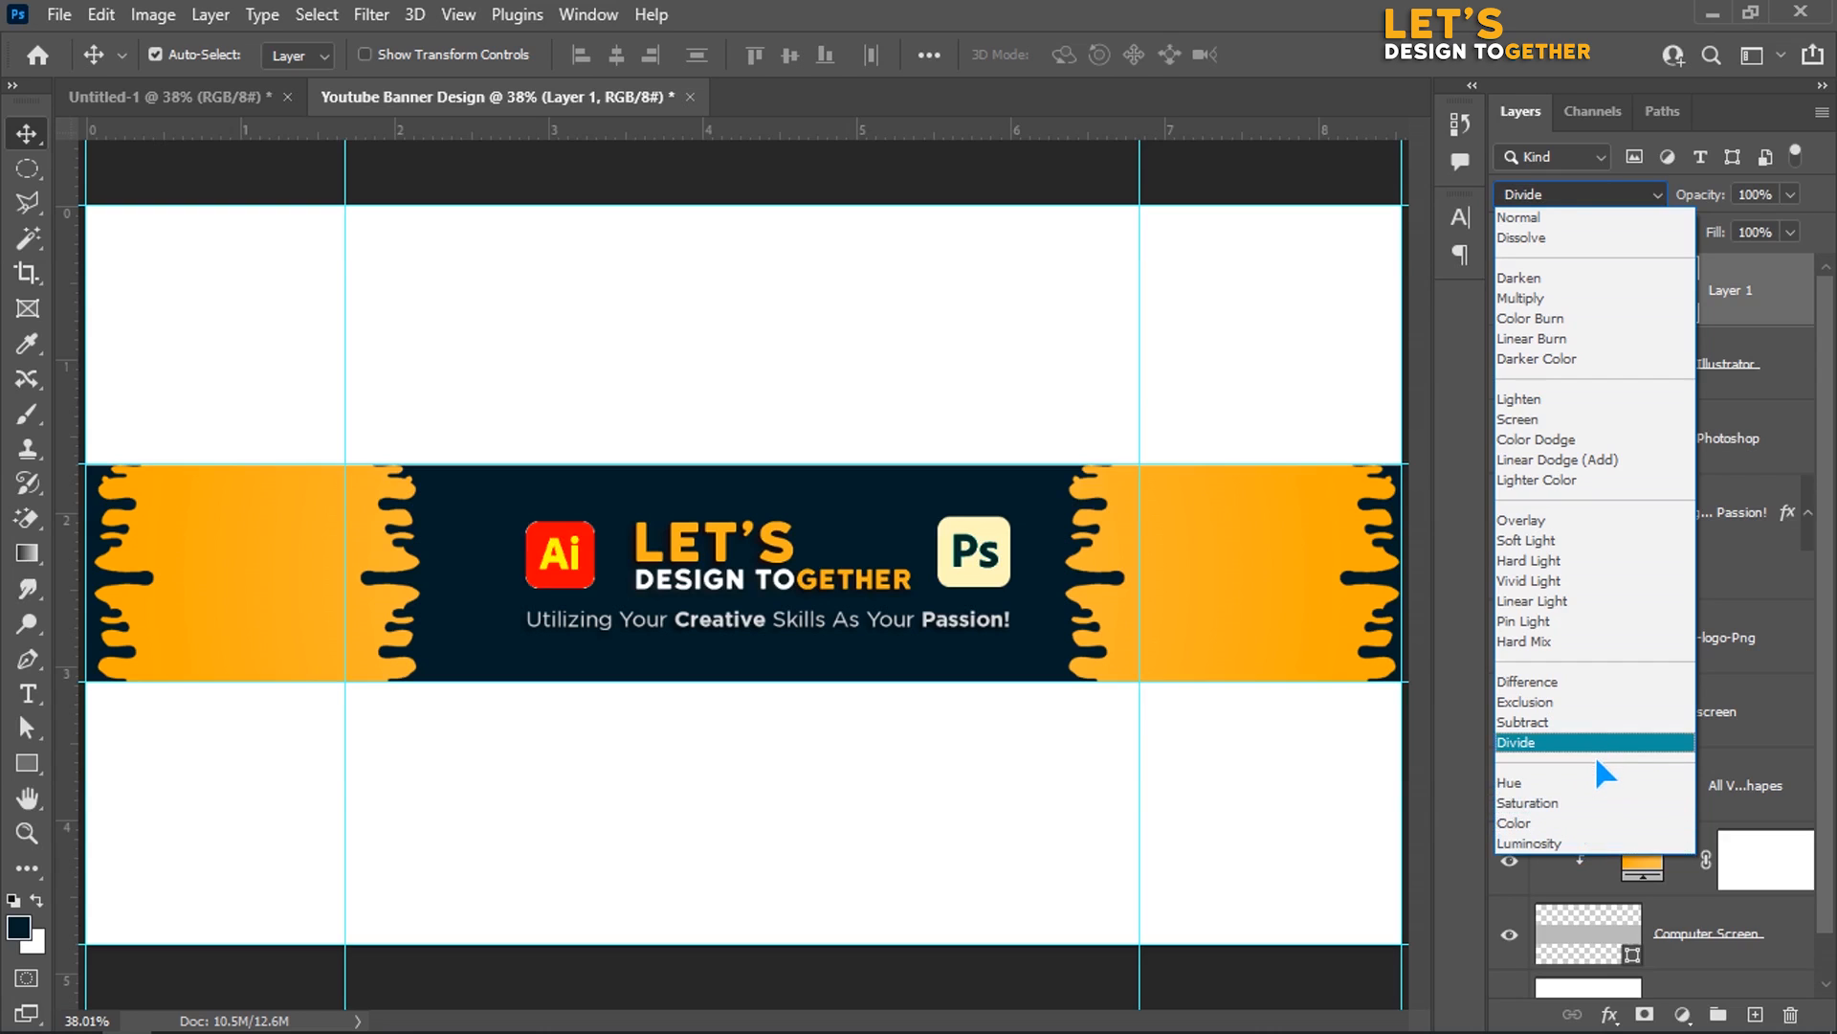
left_click(1603, 785)
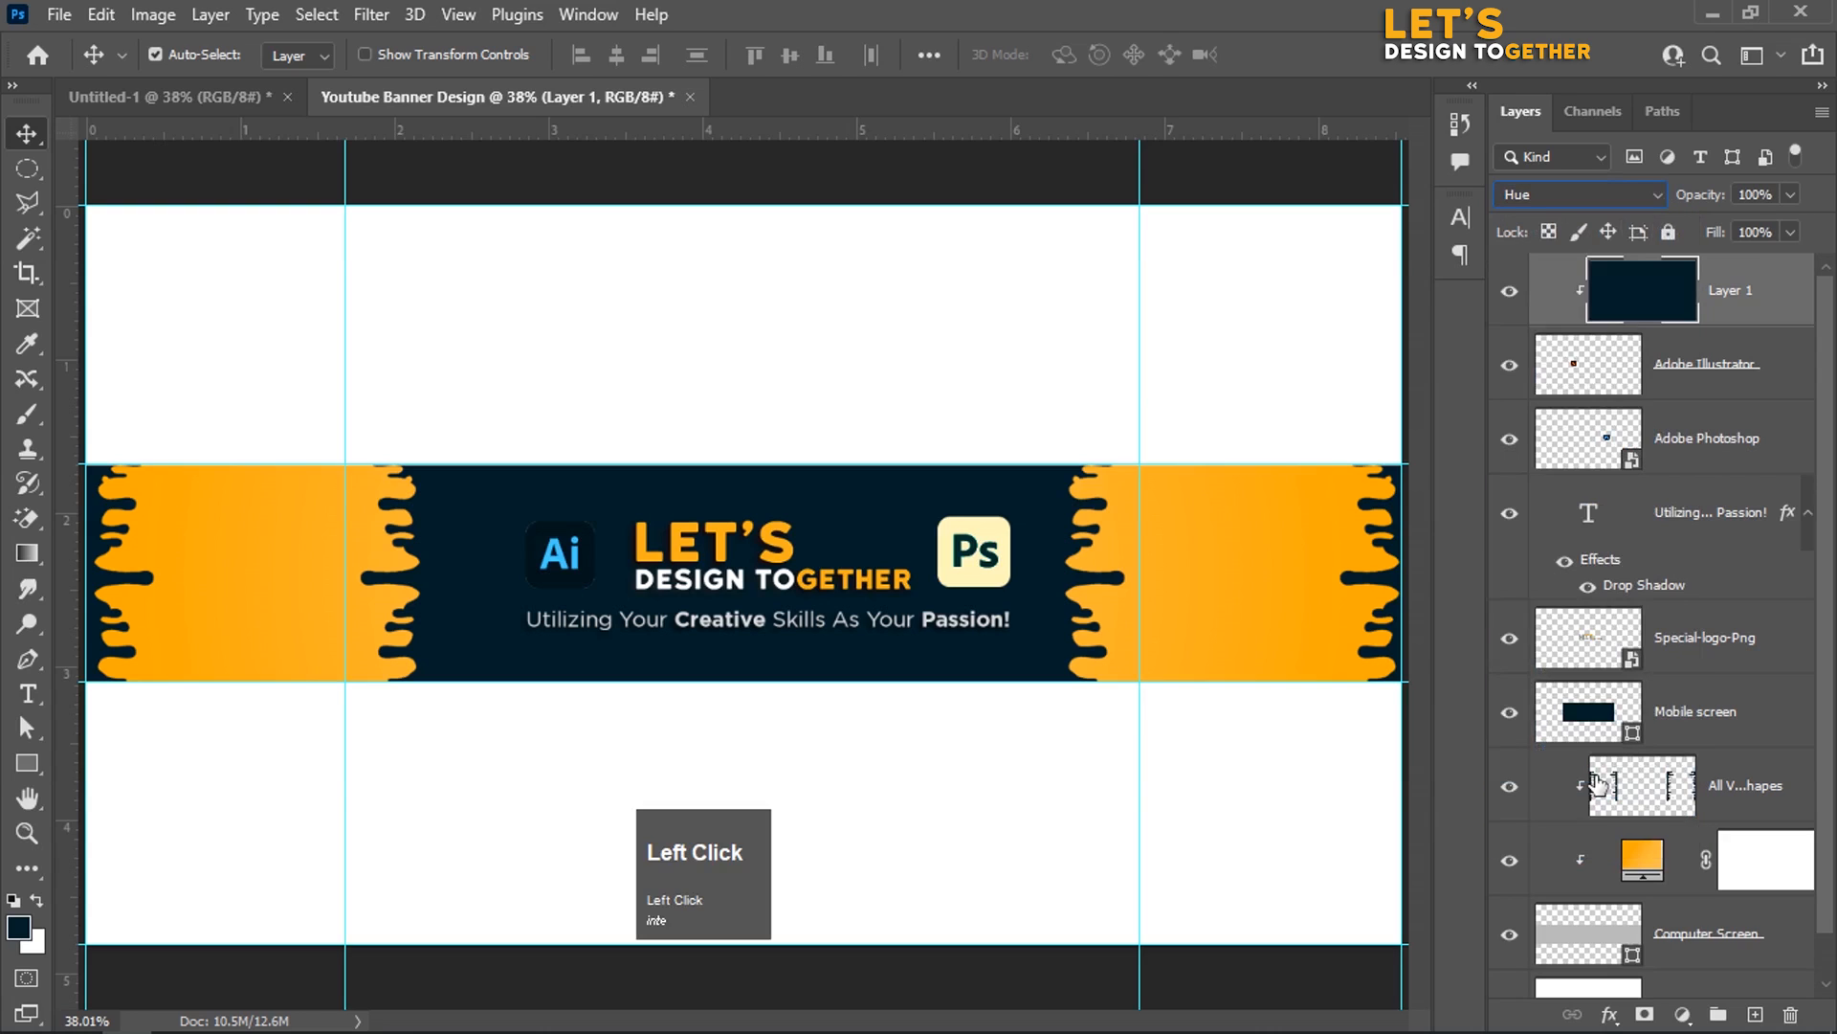
Step: Set the Adobe Illustrator layer's blending mode to Divide and deselect the layer
left_click(1584, 369)
left_click(1579, 195)
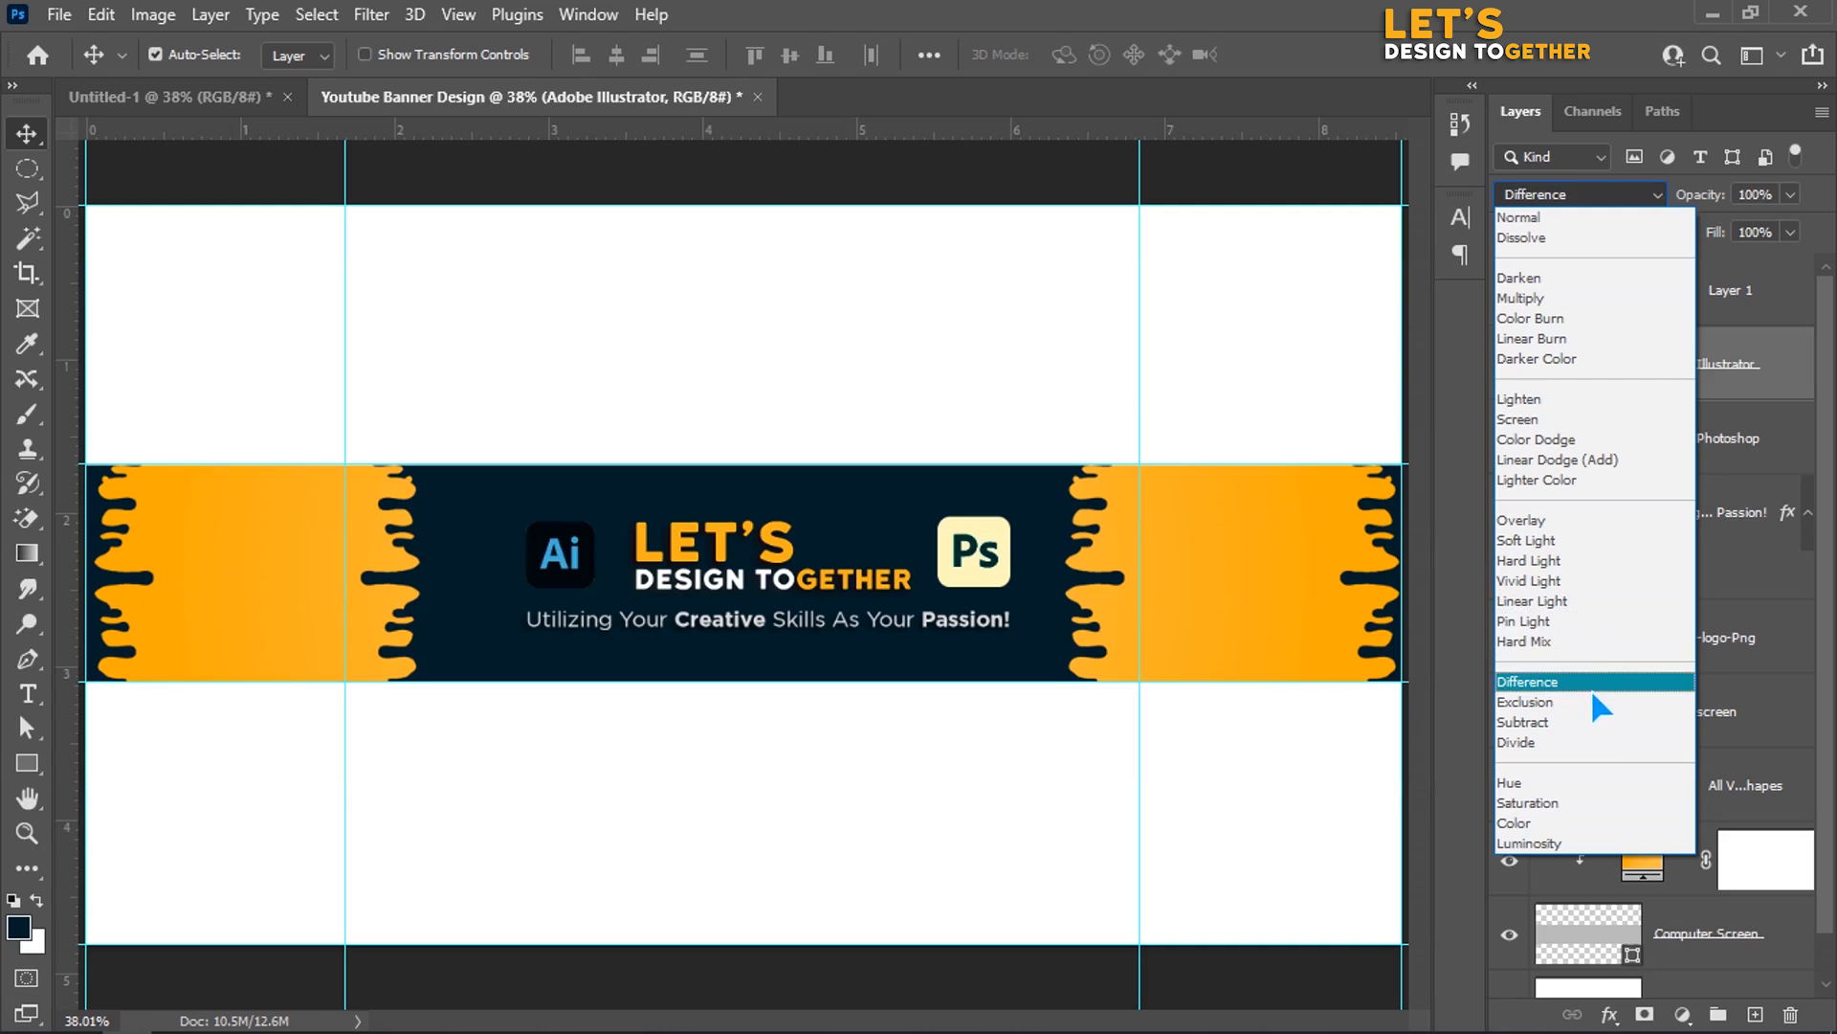
left_click(1603, 743)
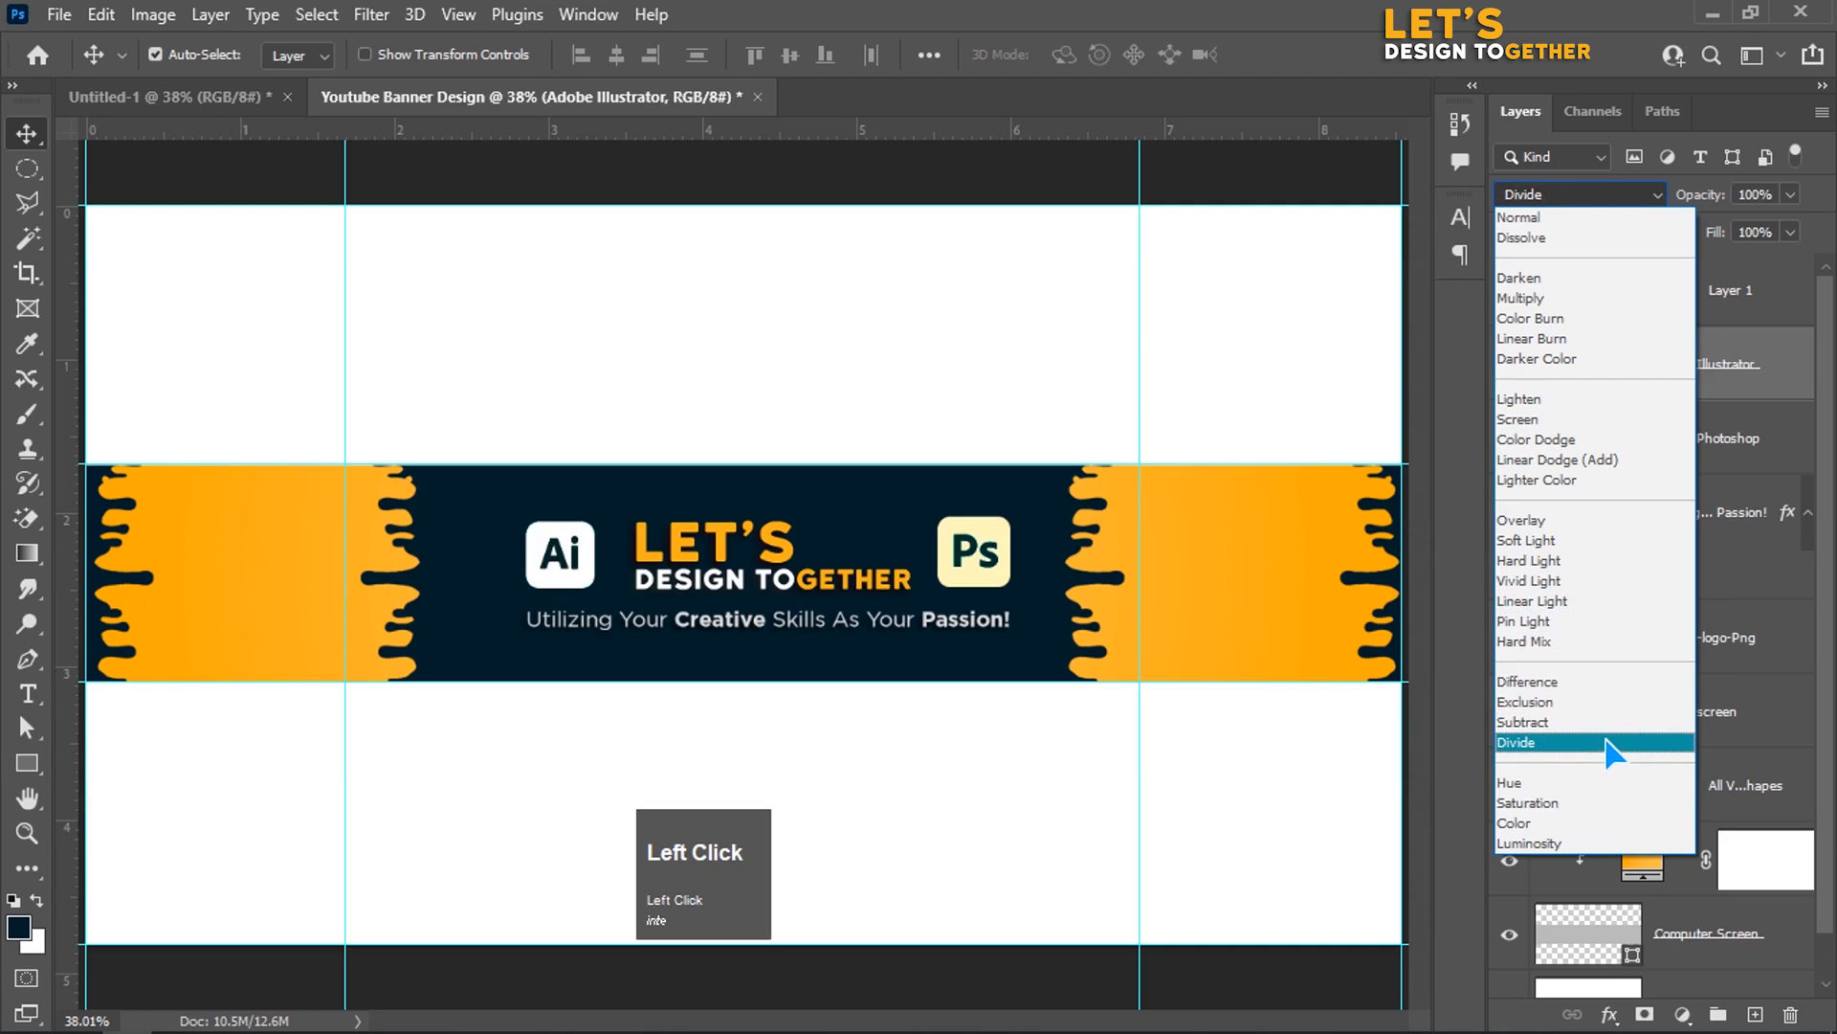
left_click(570, 567)
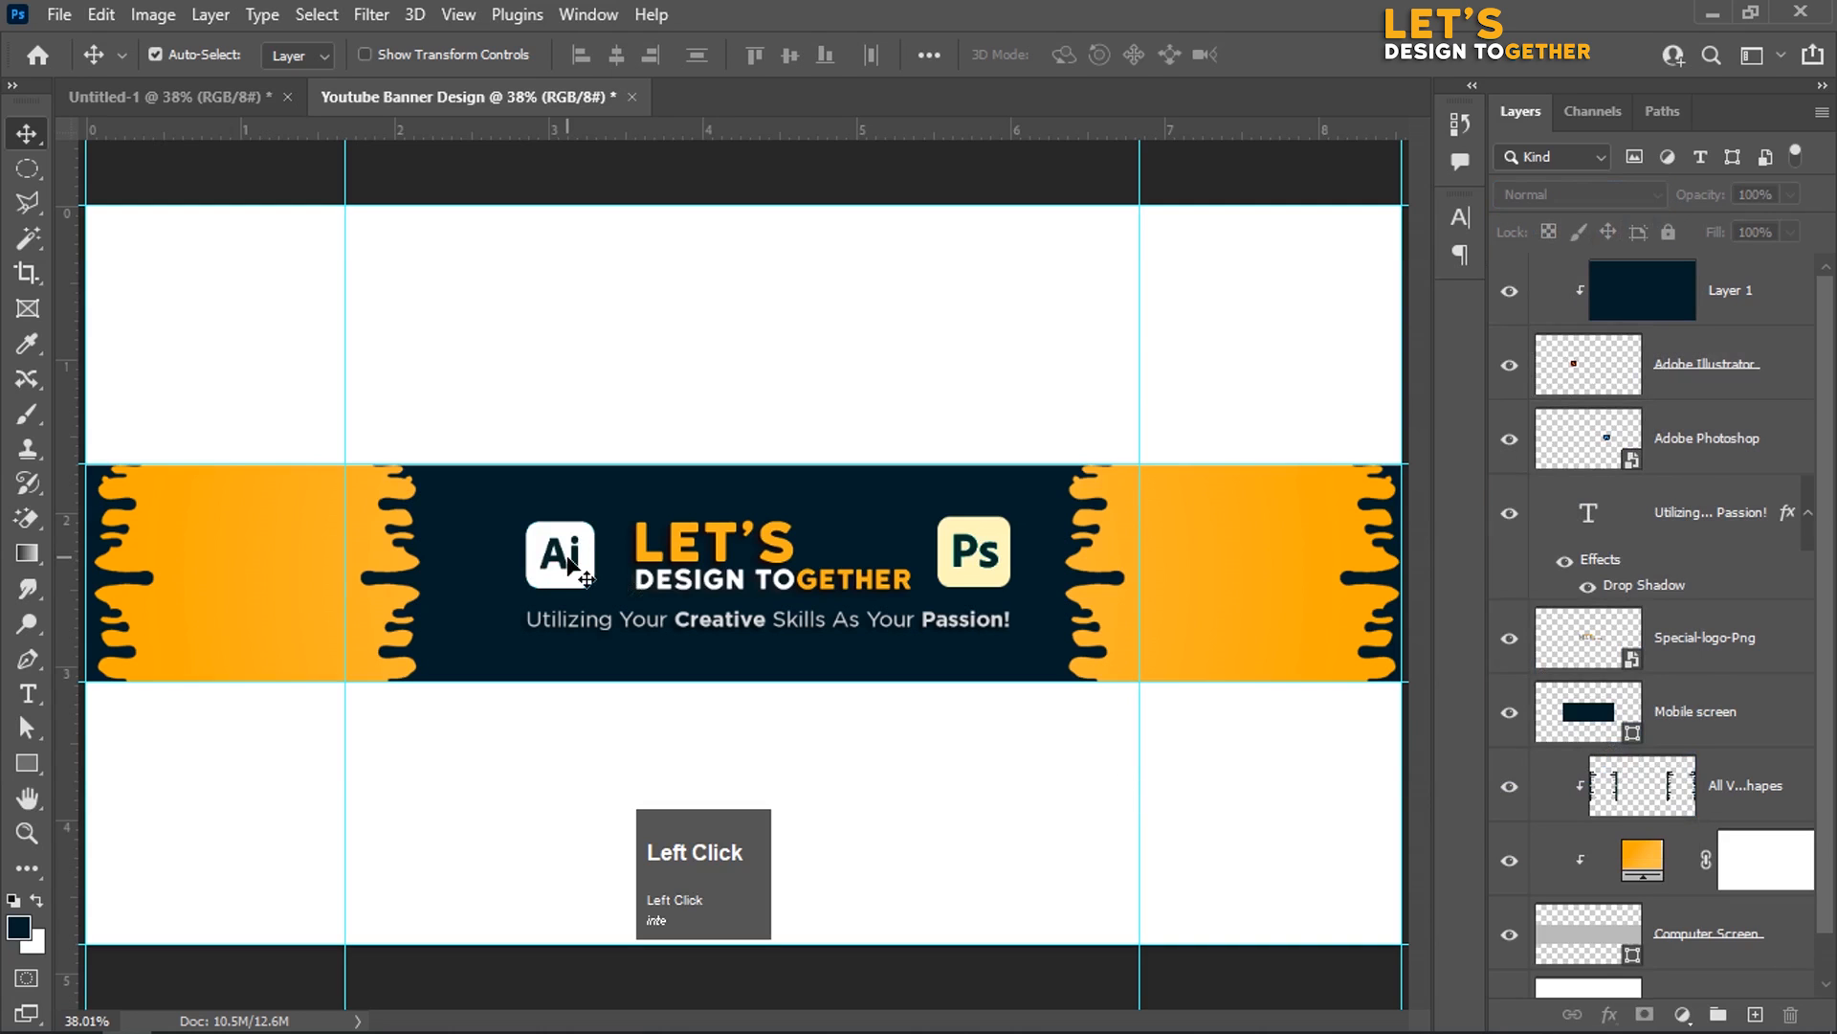
Step: Enlarge the Illustrator icon very slightly with Free Transform by pulling out its right side
left_click(1553, 388)
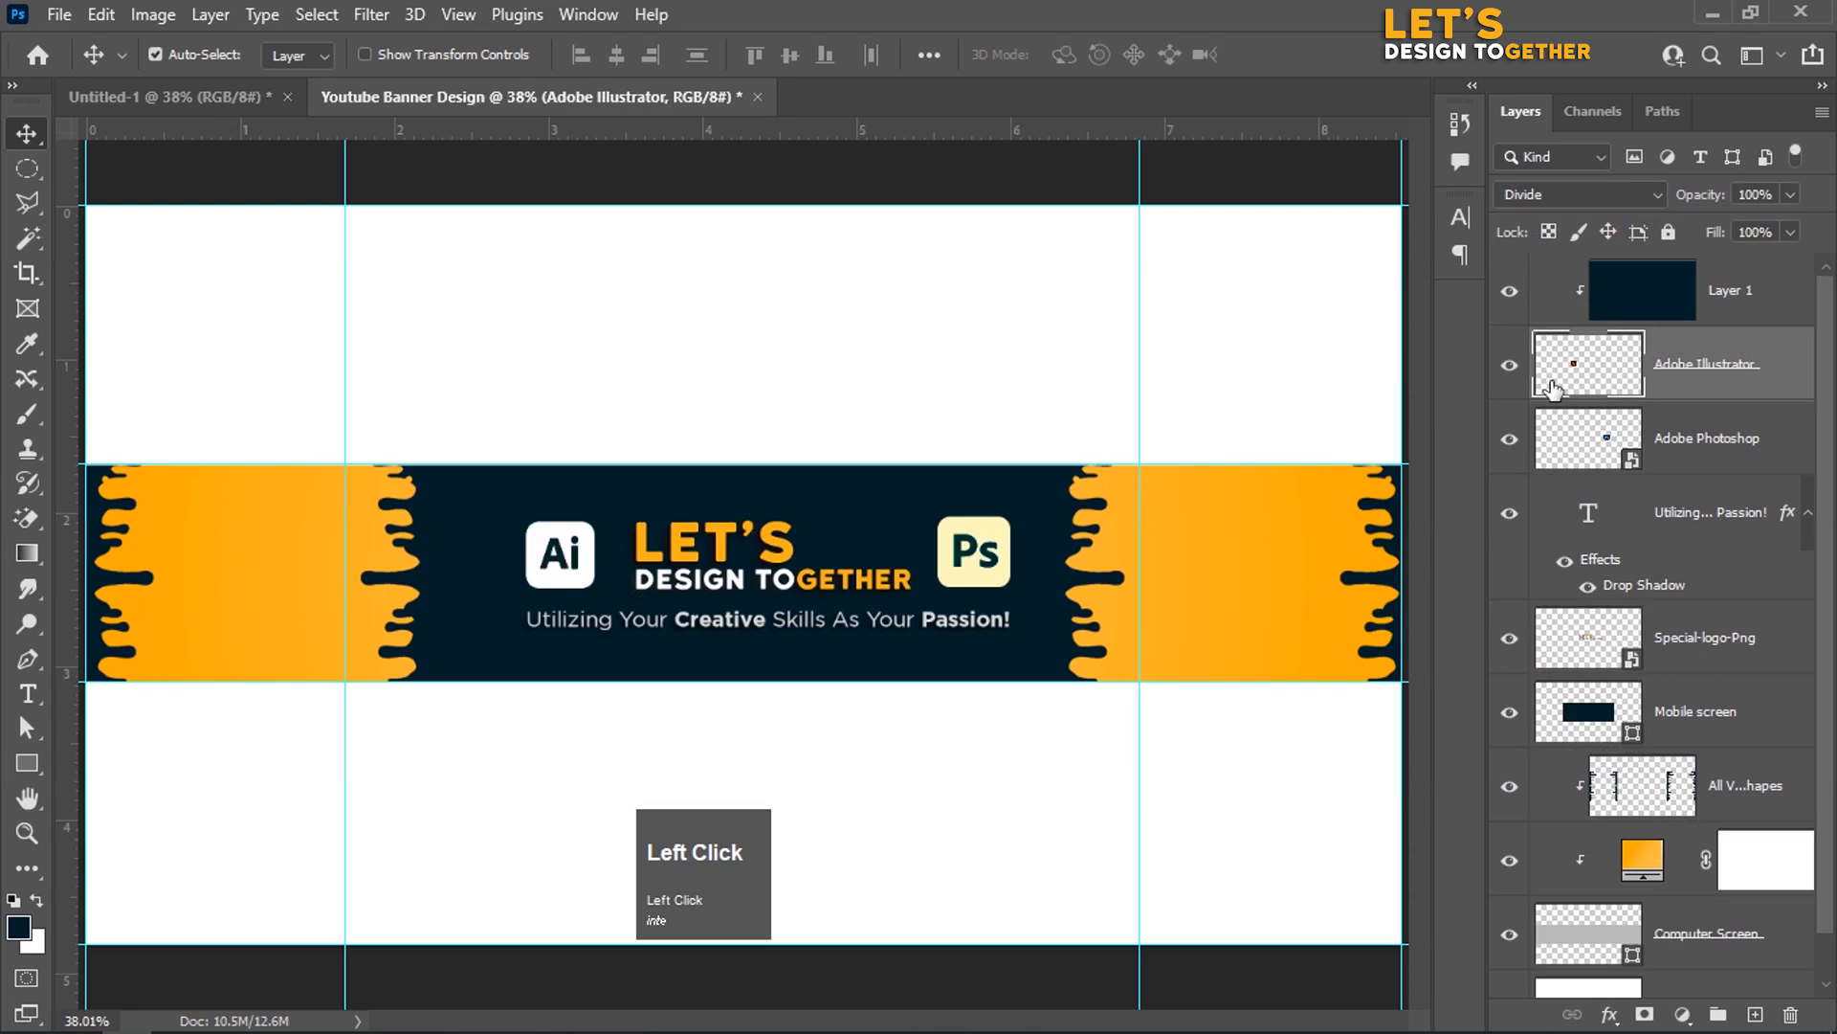
key("ctrl+t")
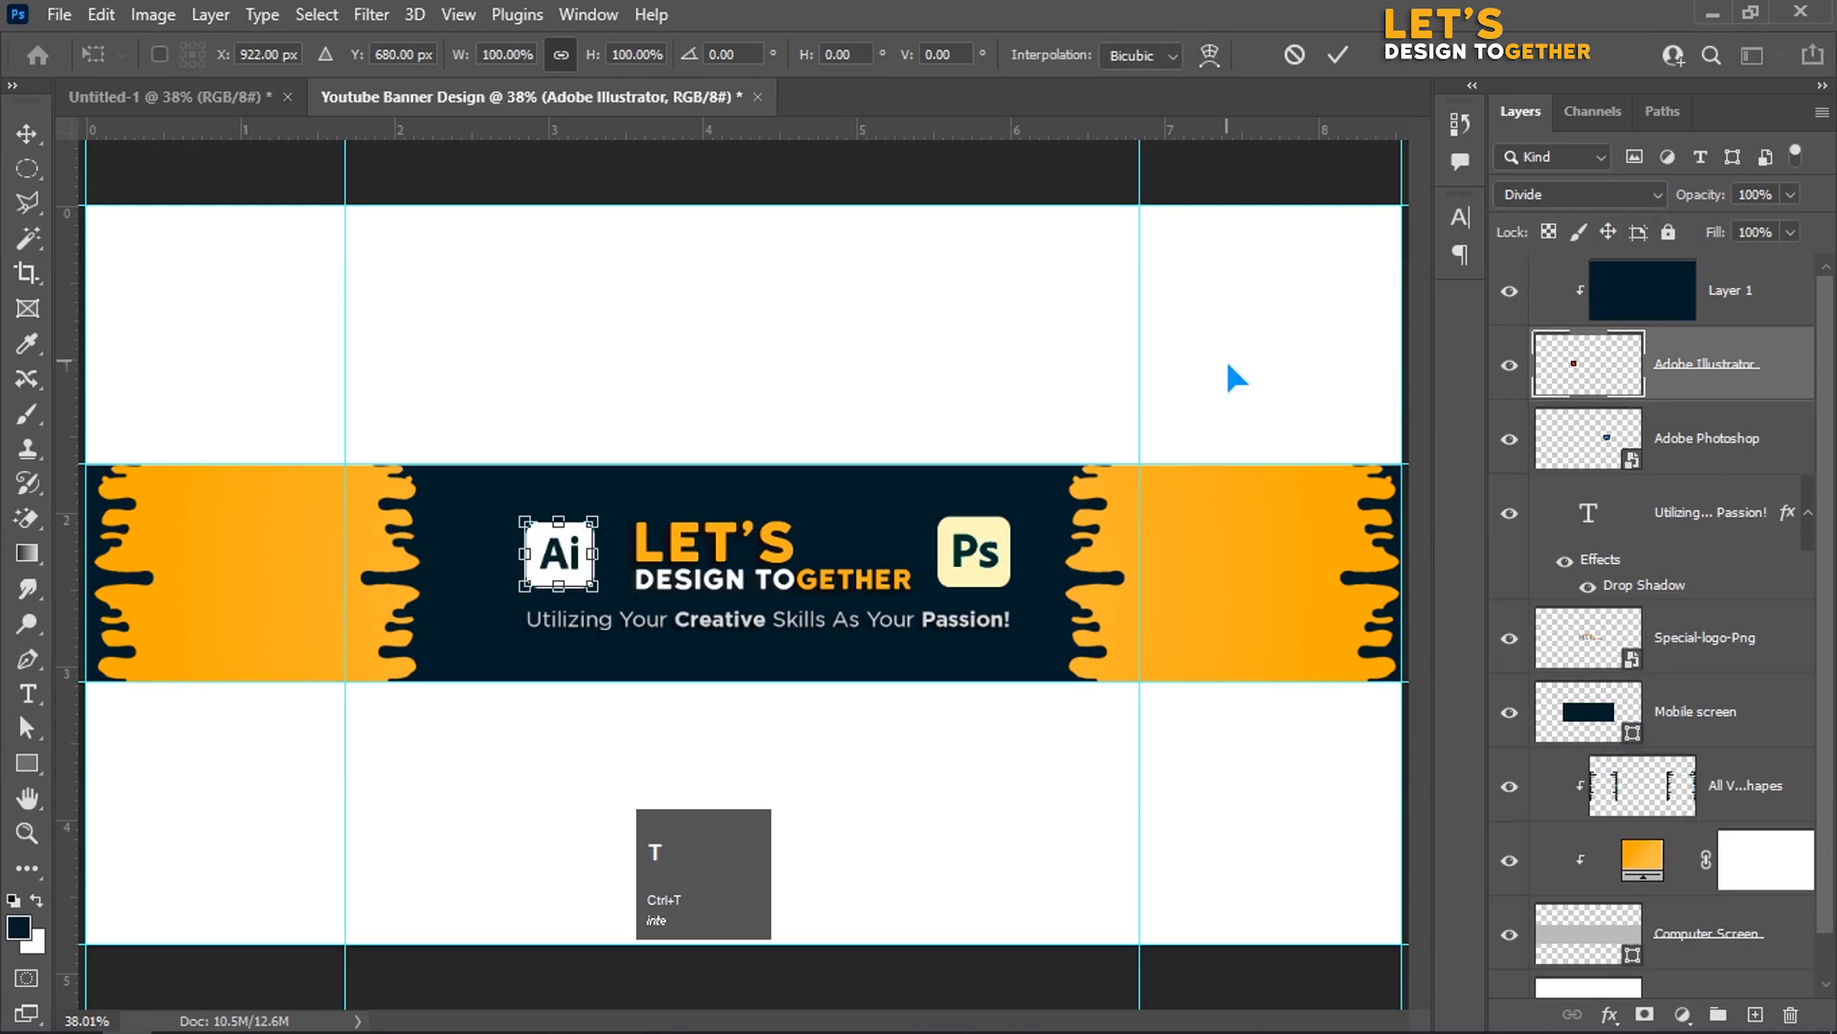
left_click_drag(594, 522, 599, 525)
key("Return")
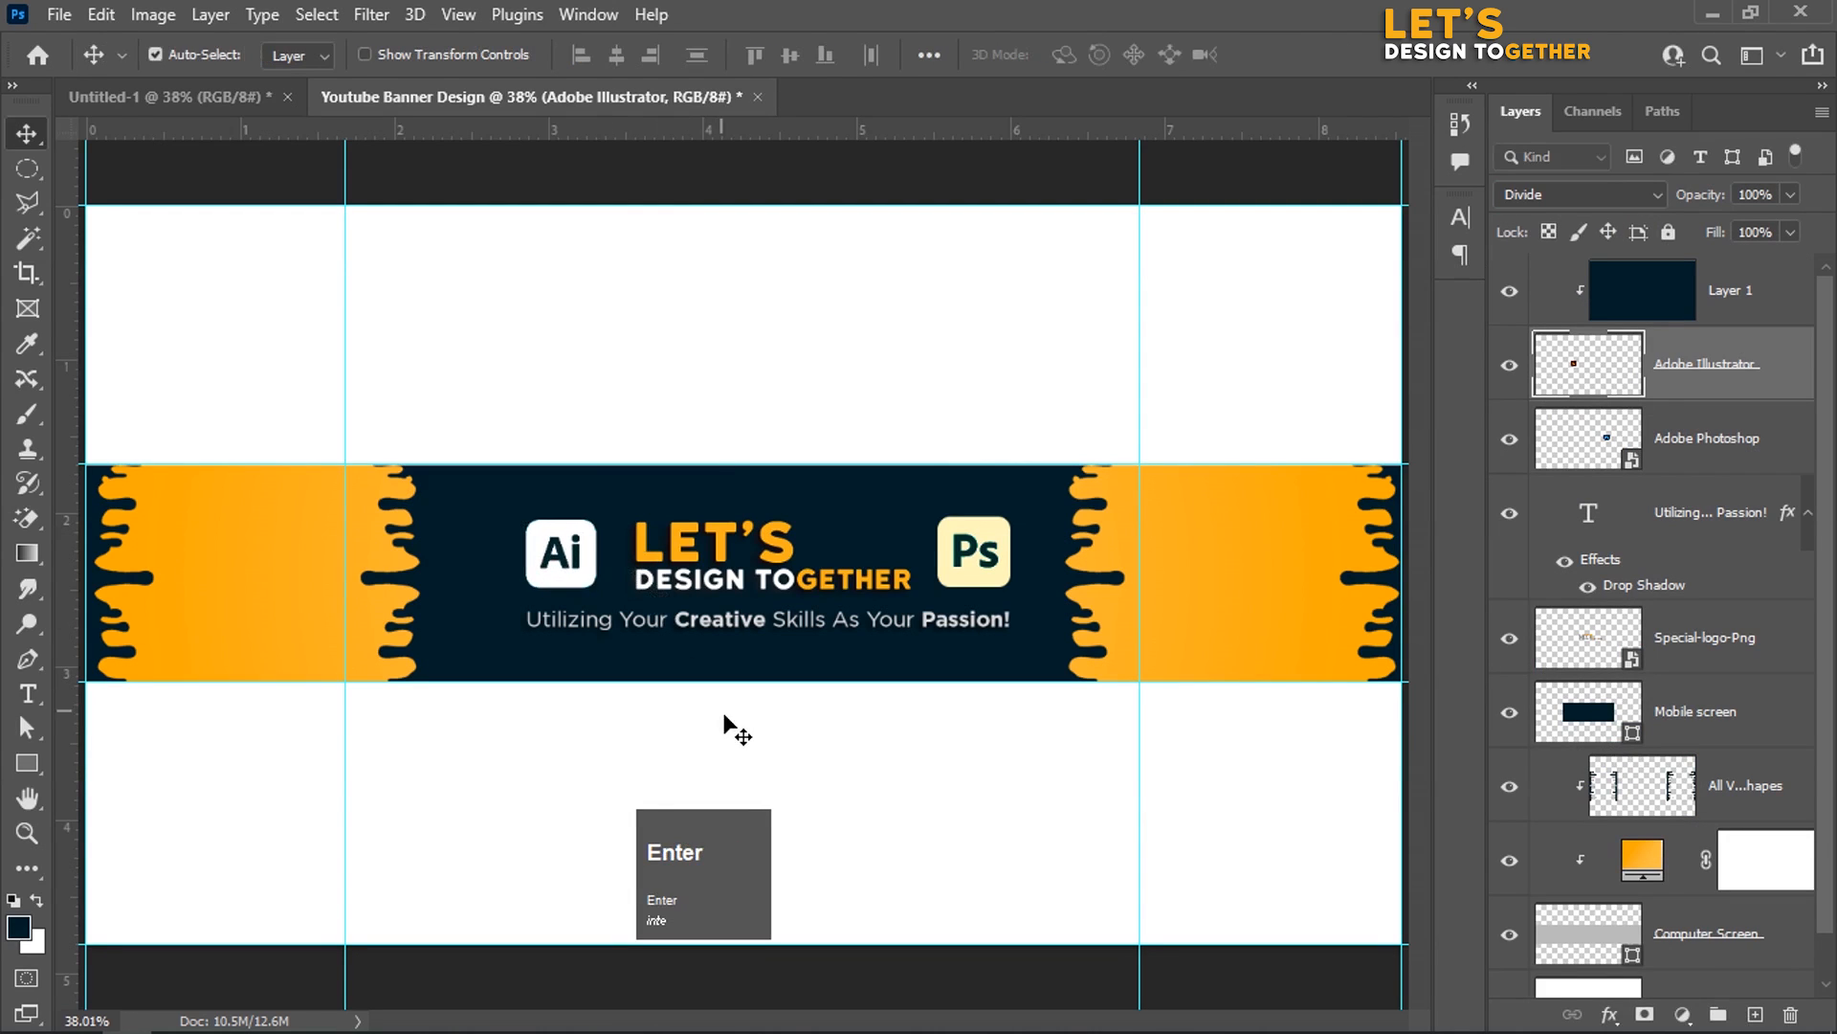
Step: Add a Multiply drop shadow to the Photoshop icon with 60% opacity, 45° angle, 14 px distance, 11% spread and 18 px size
left_click(983, 565)
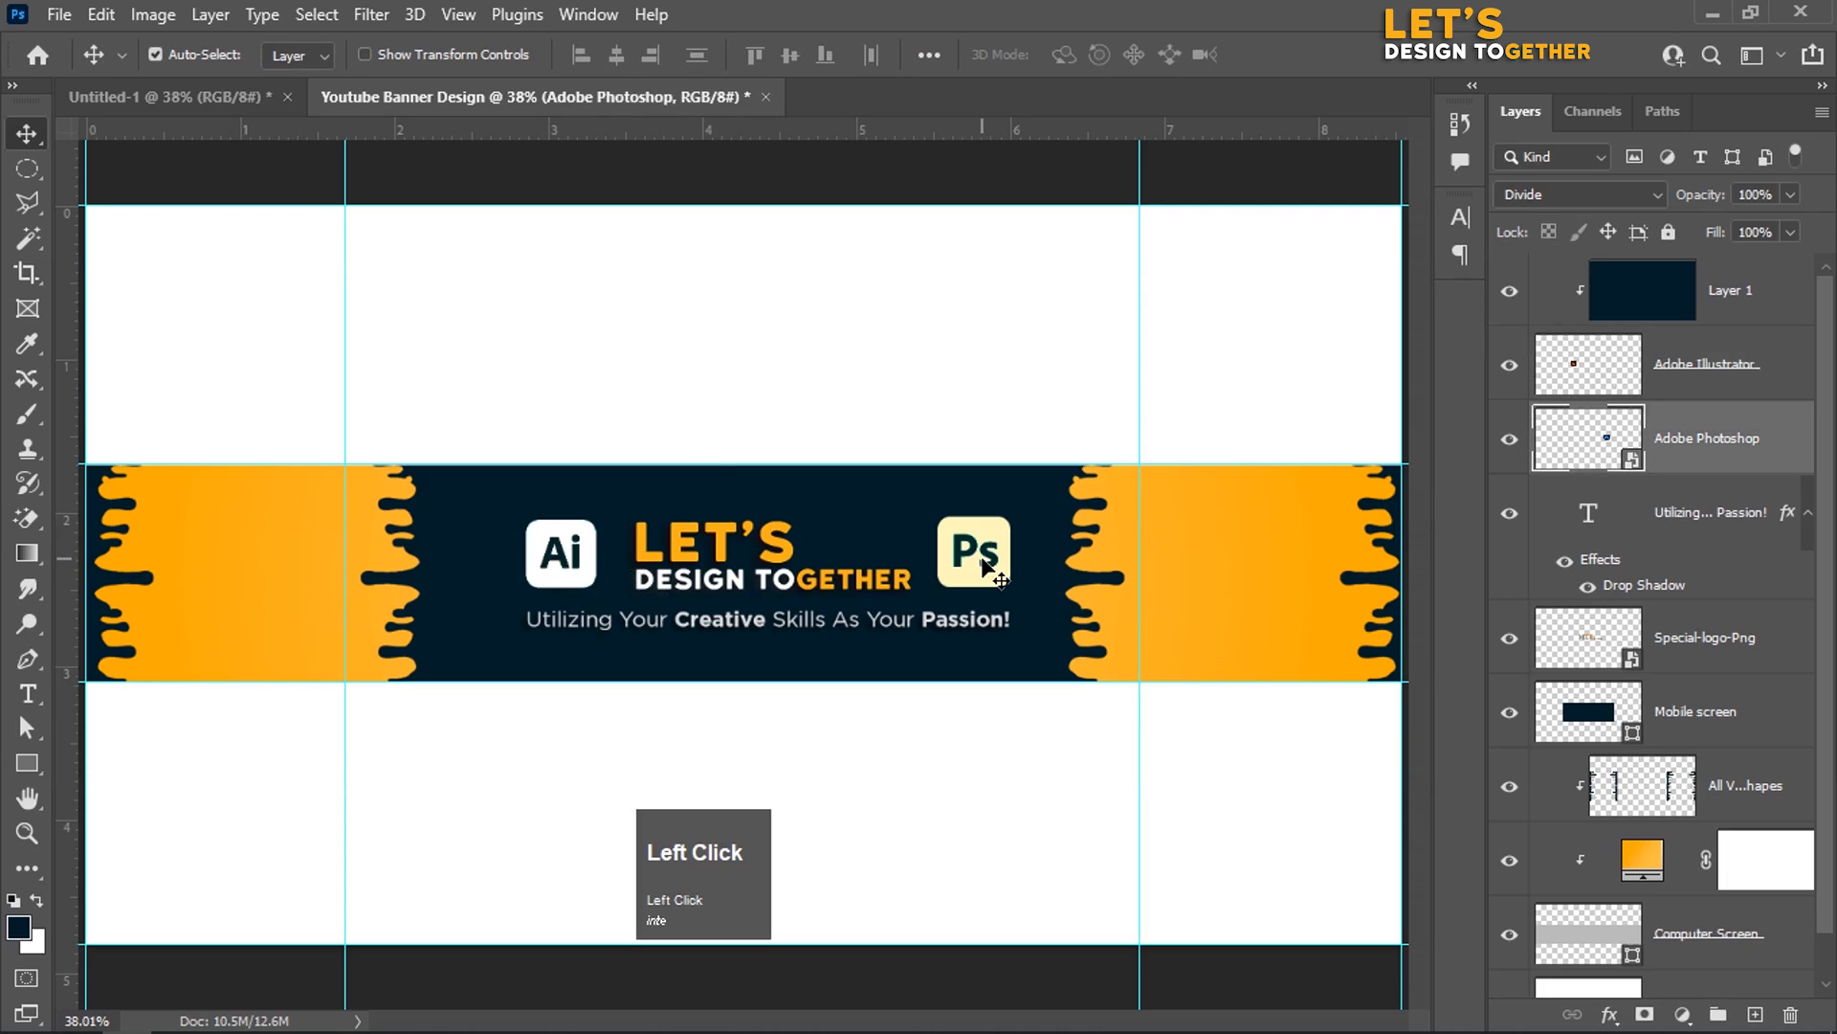
right_click(1792, 457)
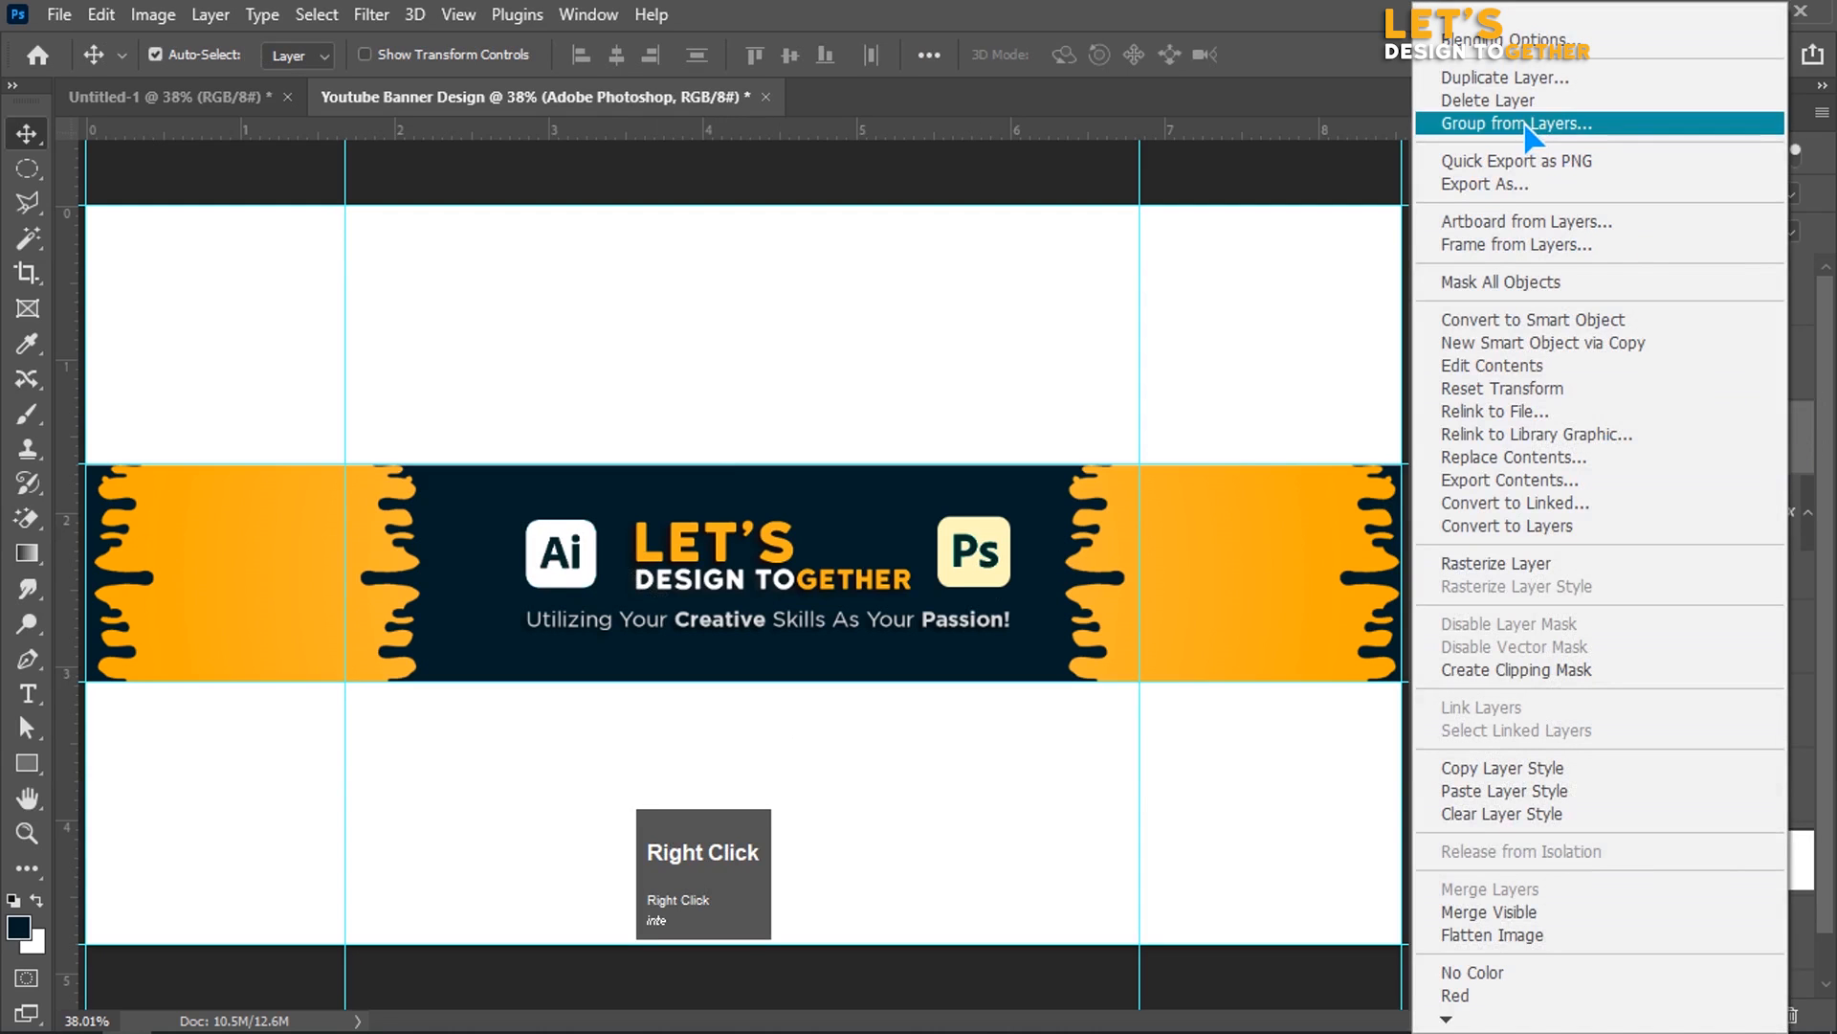
left_click(1538, 44)
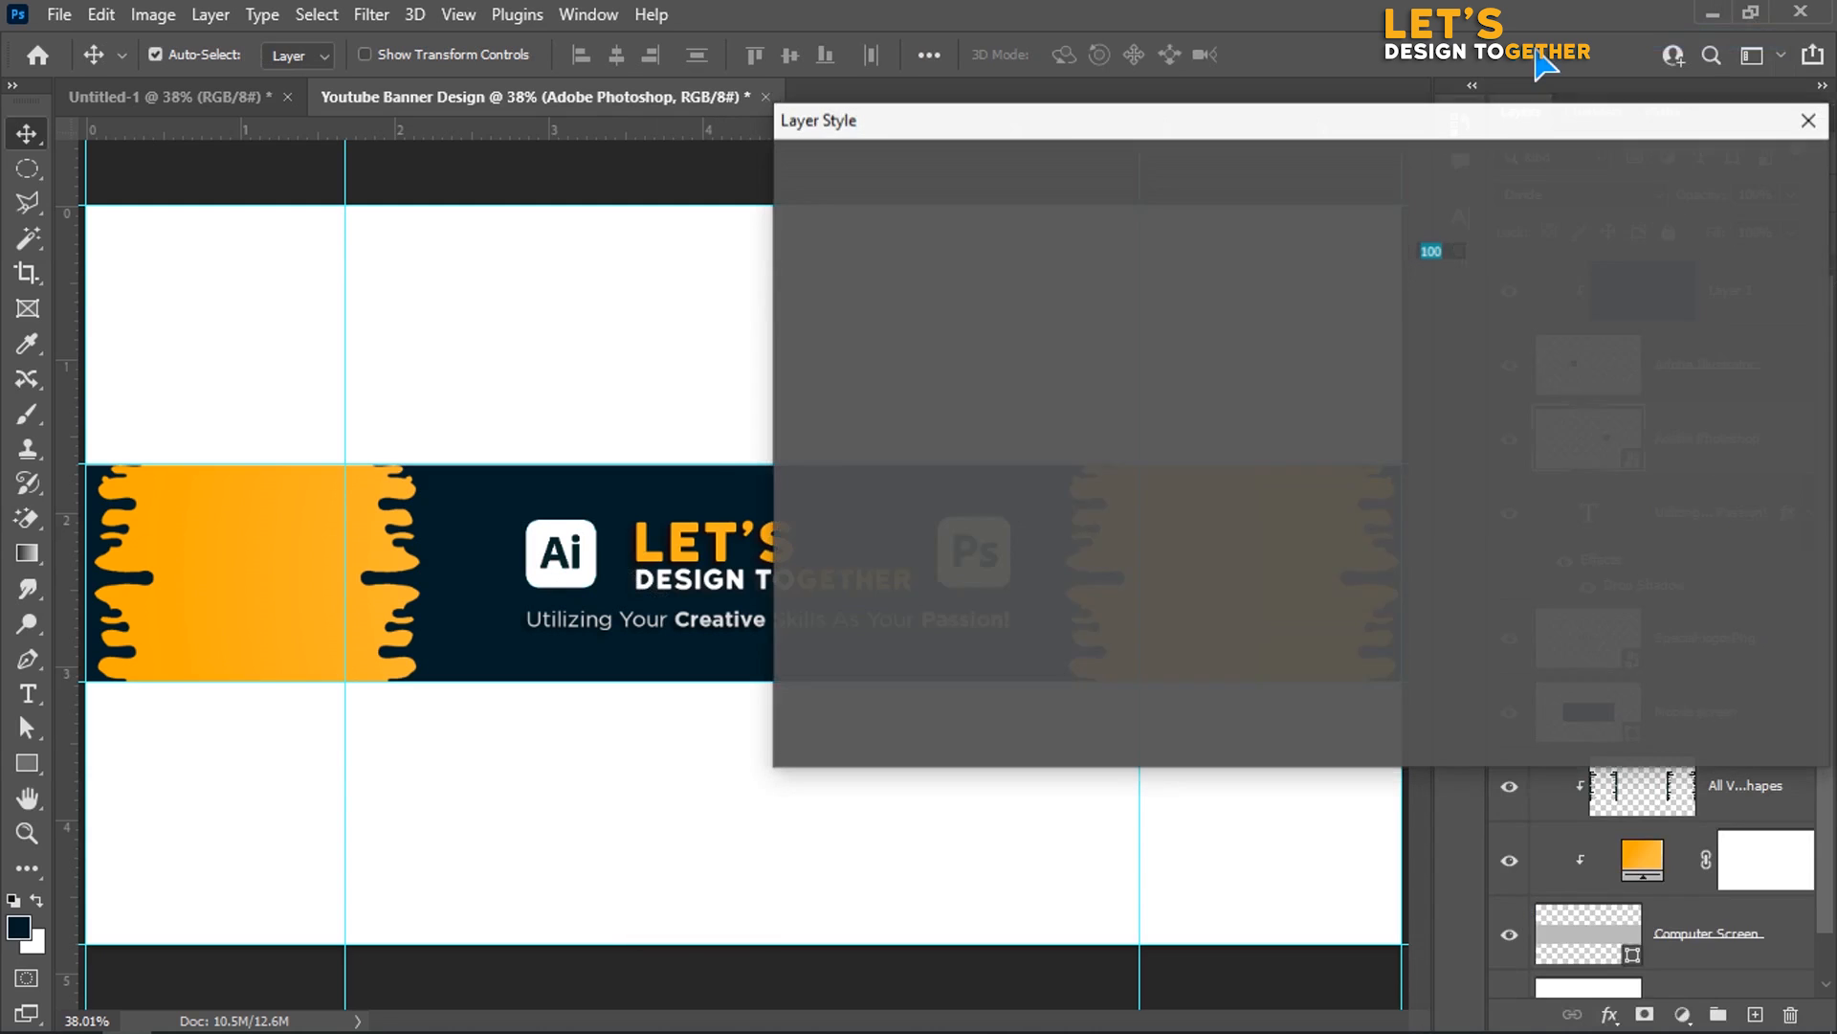
left_click(866, 632)
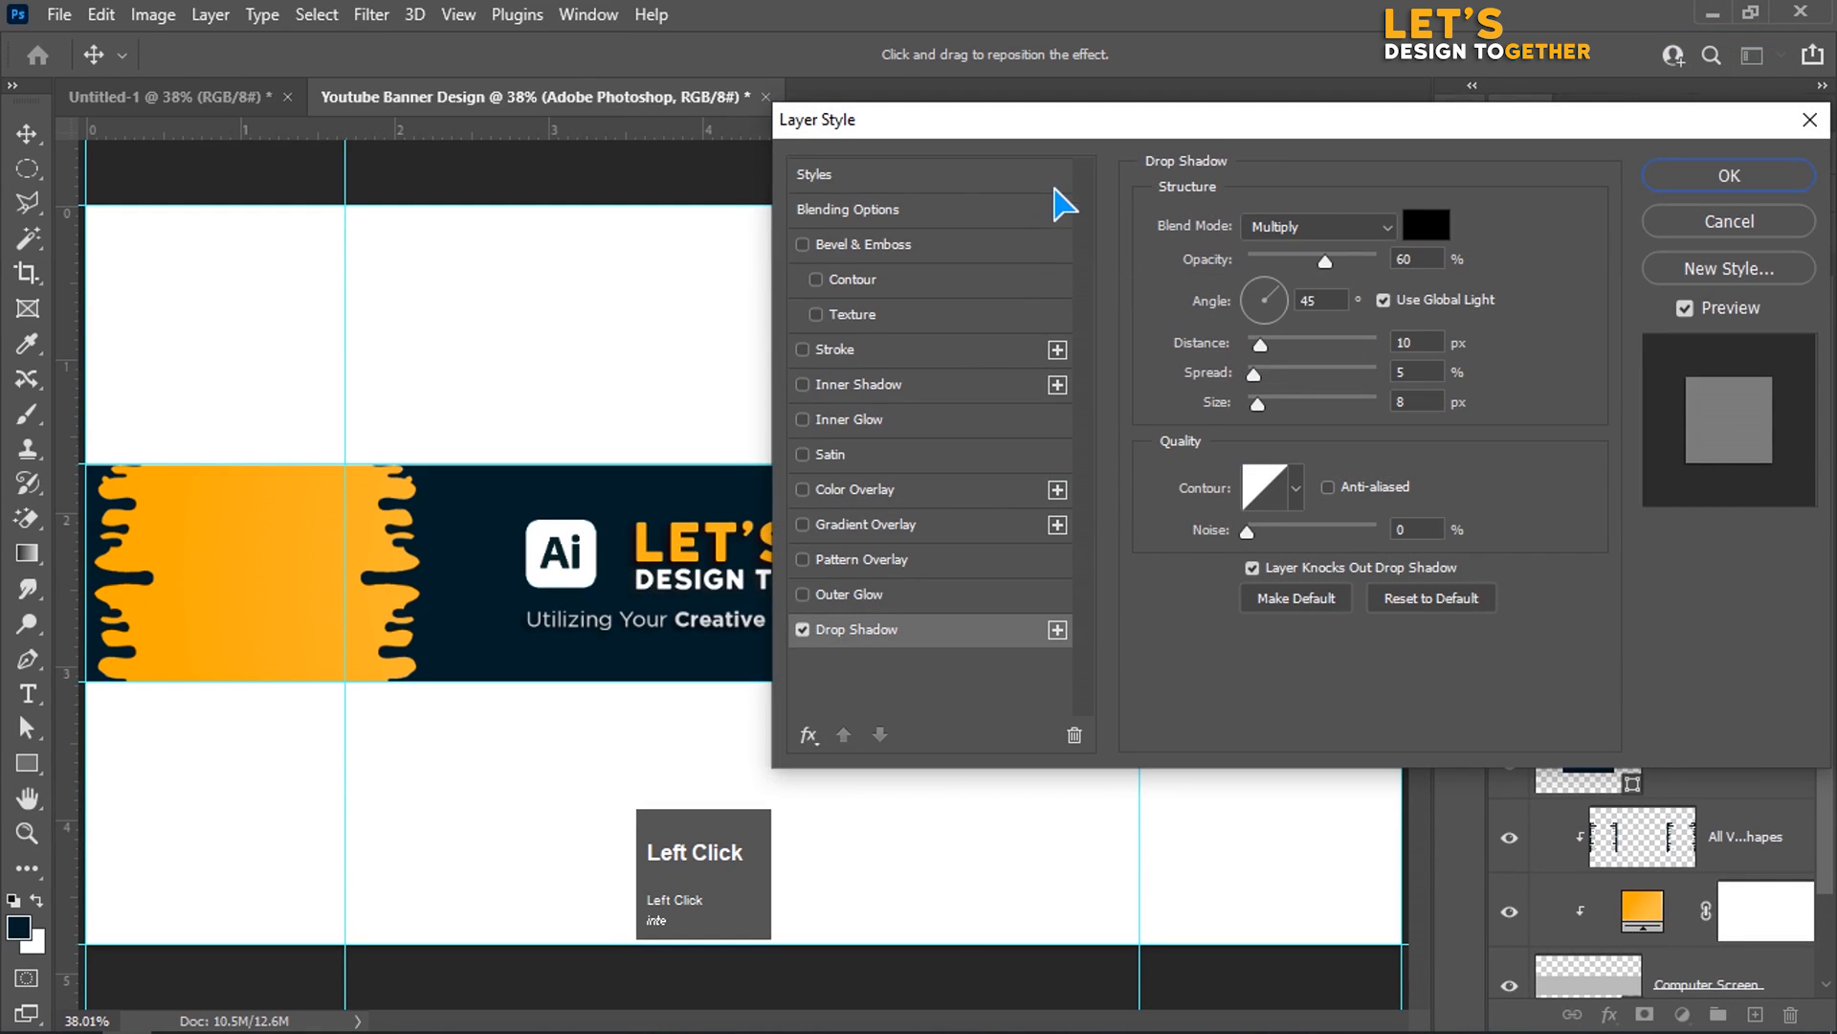
left_click_drag(1062, 136, 1426, 185)
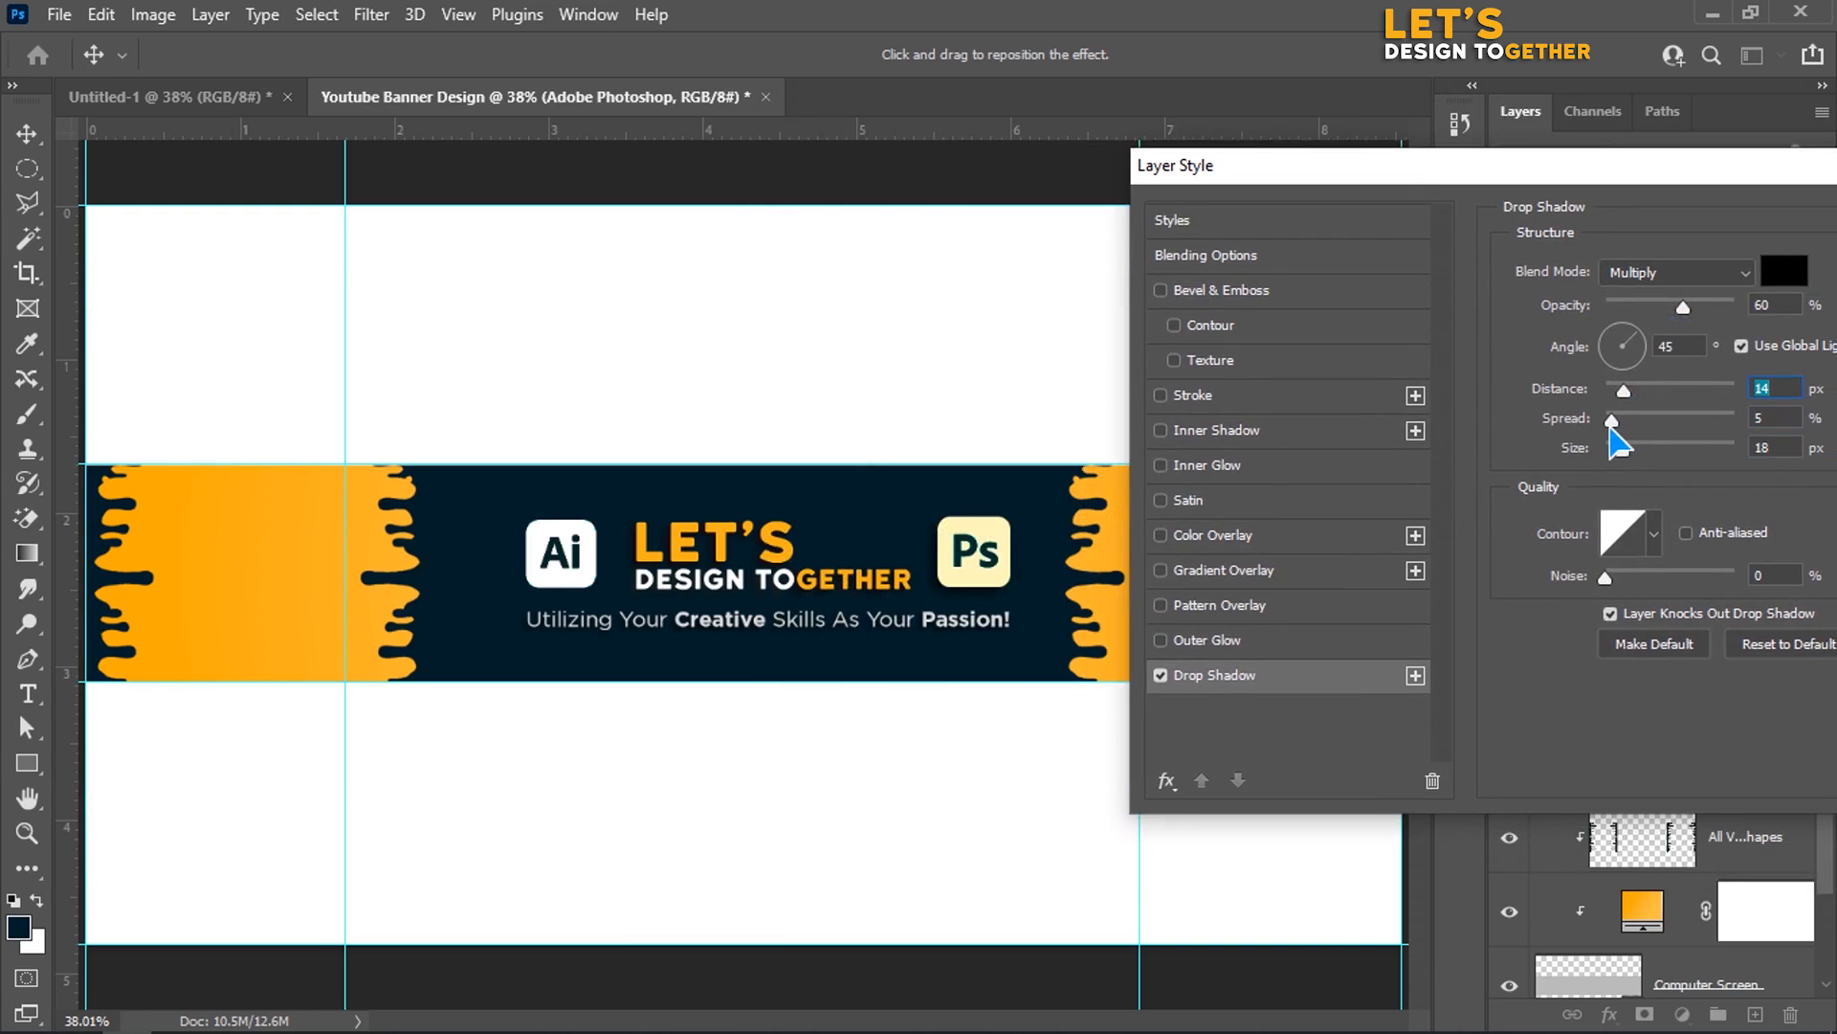
left_click(1628, 432)
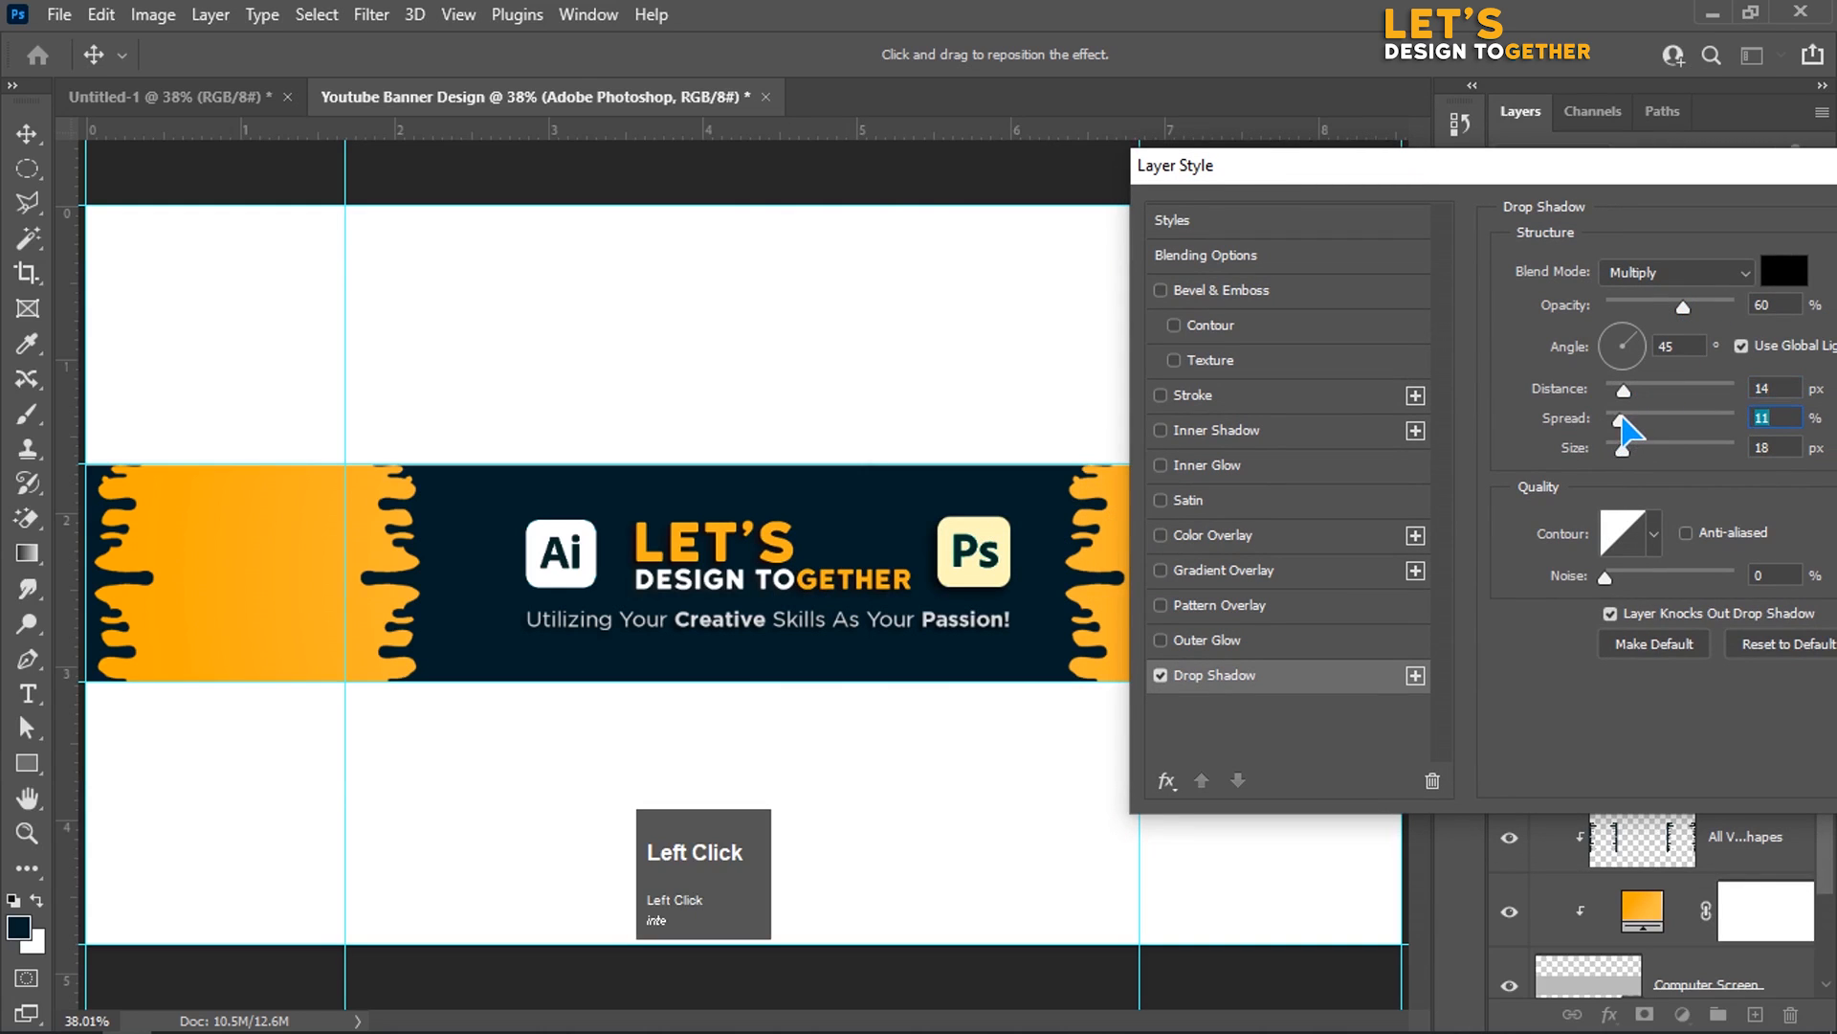
key("Return")
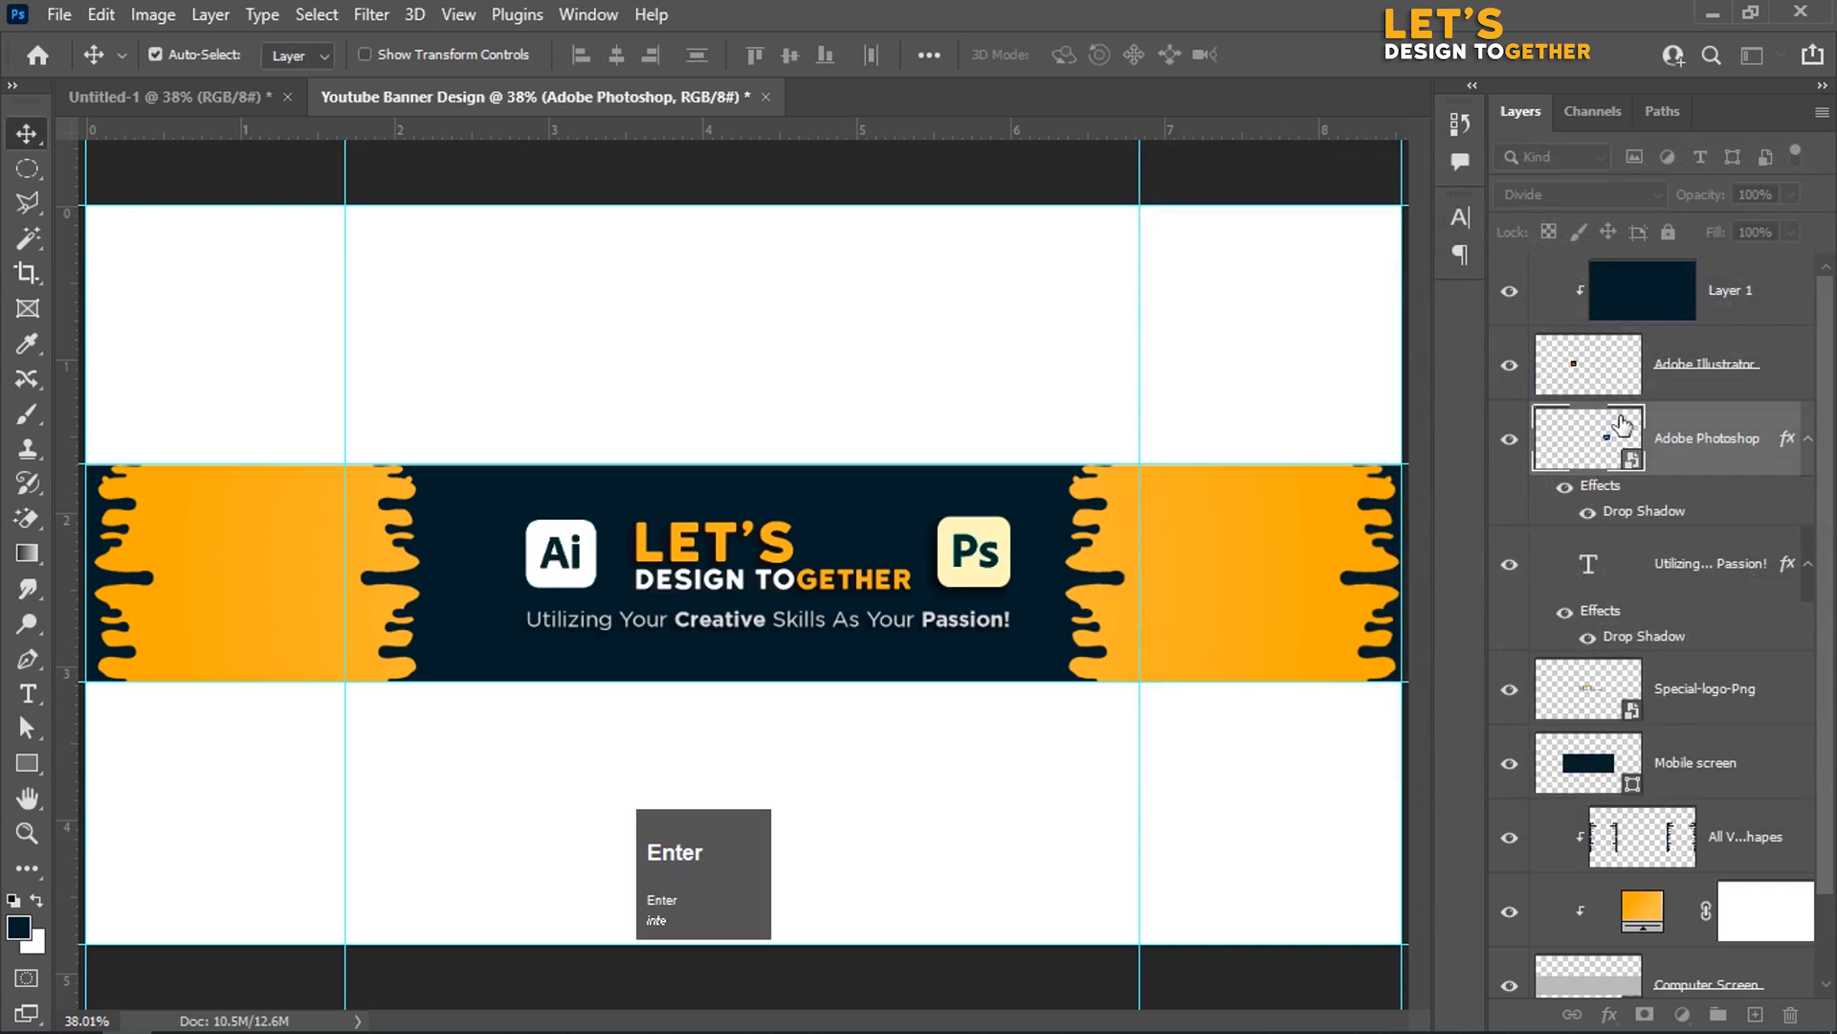
Step: Copy the Adobe Photoshop layer's style, paste it onto the Adobe Illustrator layer, and deselect
right_click(1745, 472)
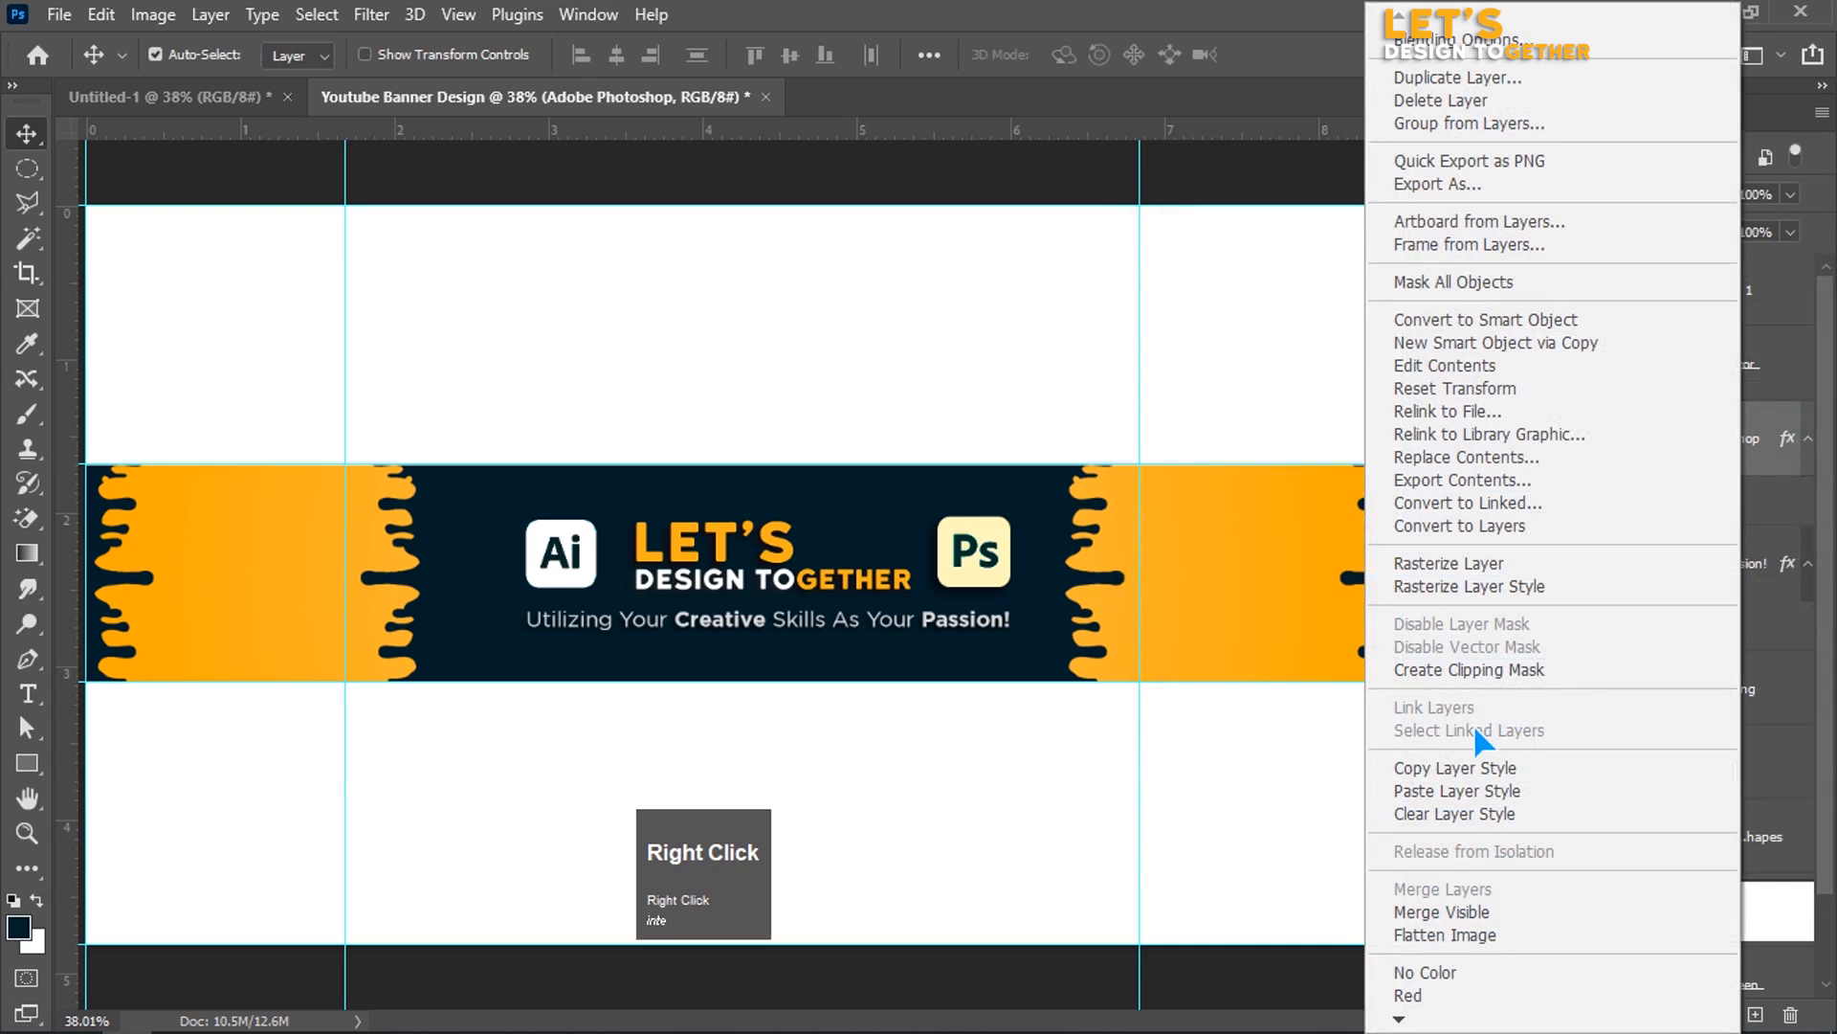
left_click(1459, 768)
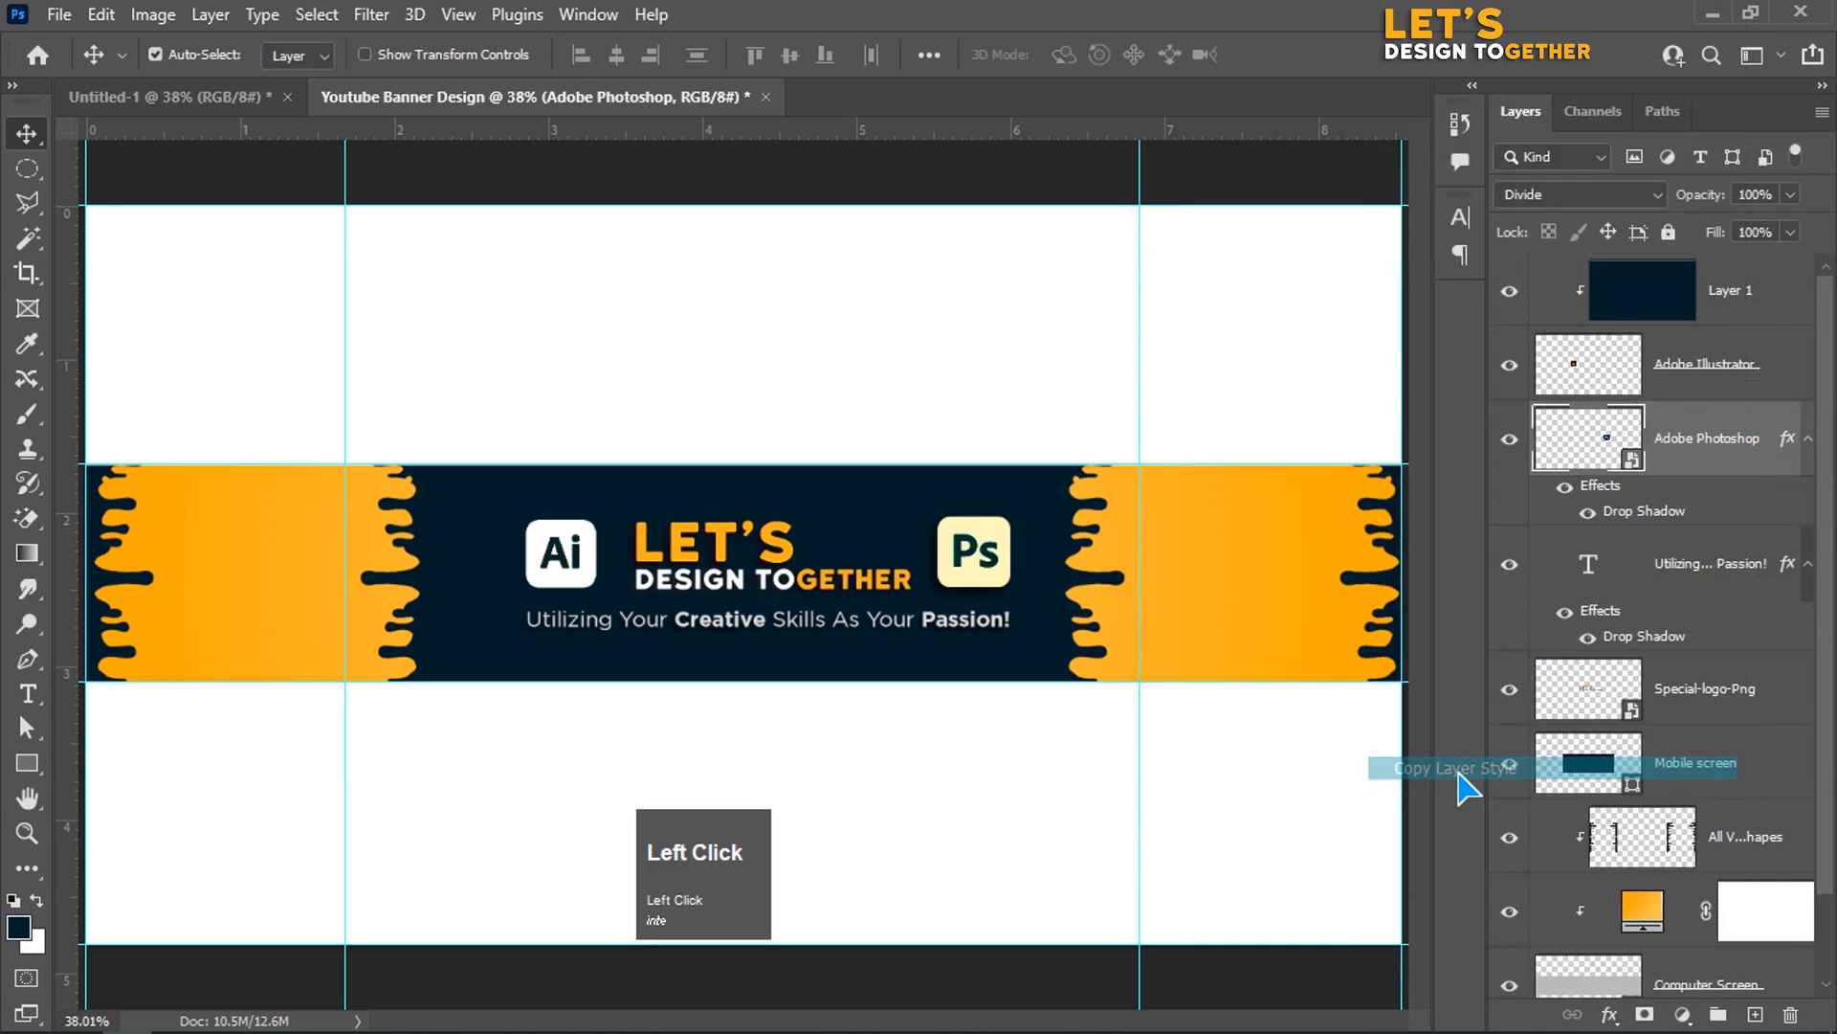
left_click(555, 574)
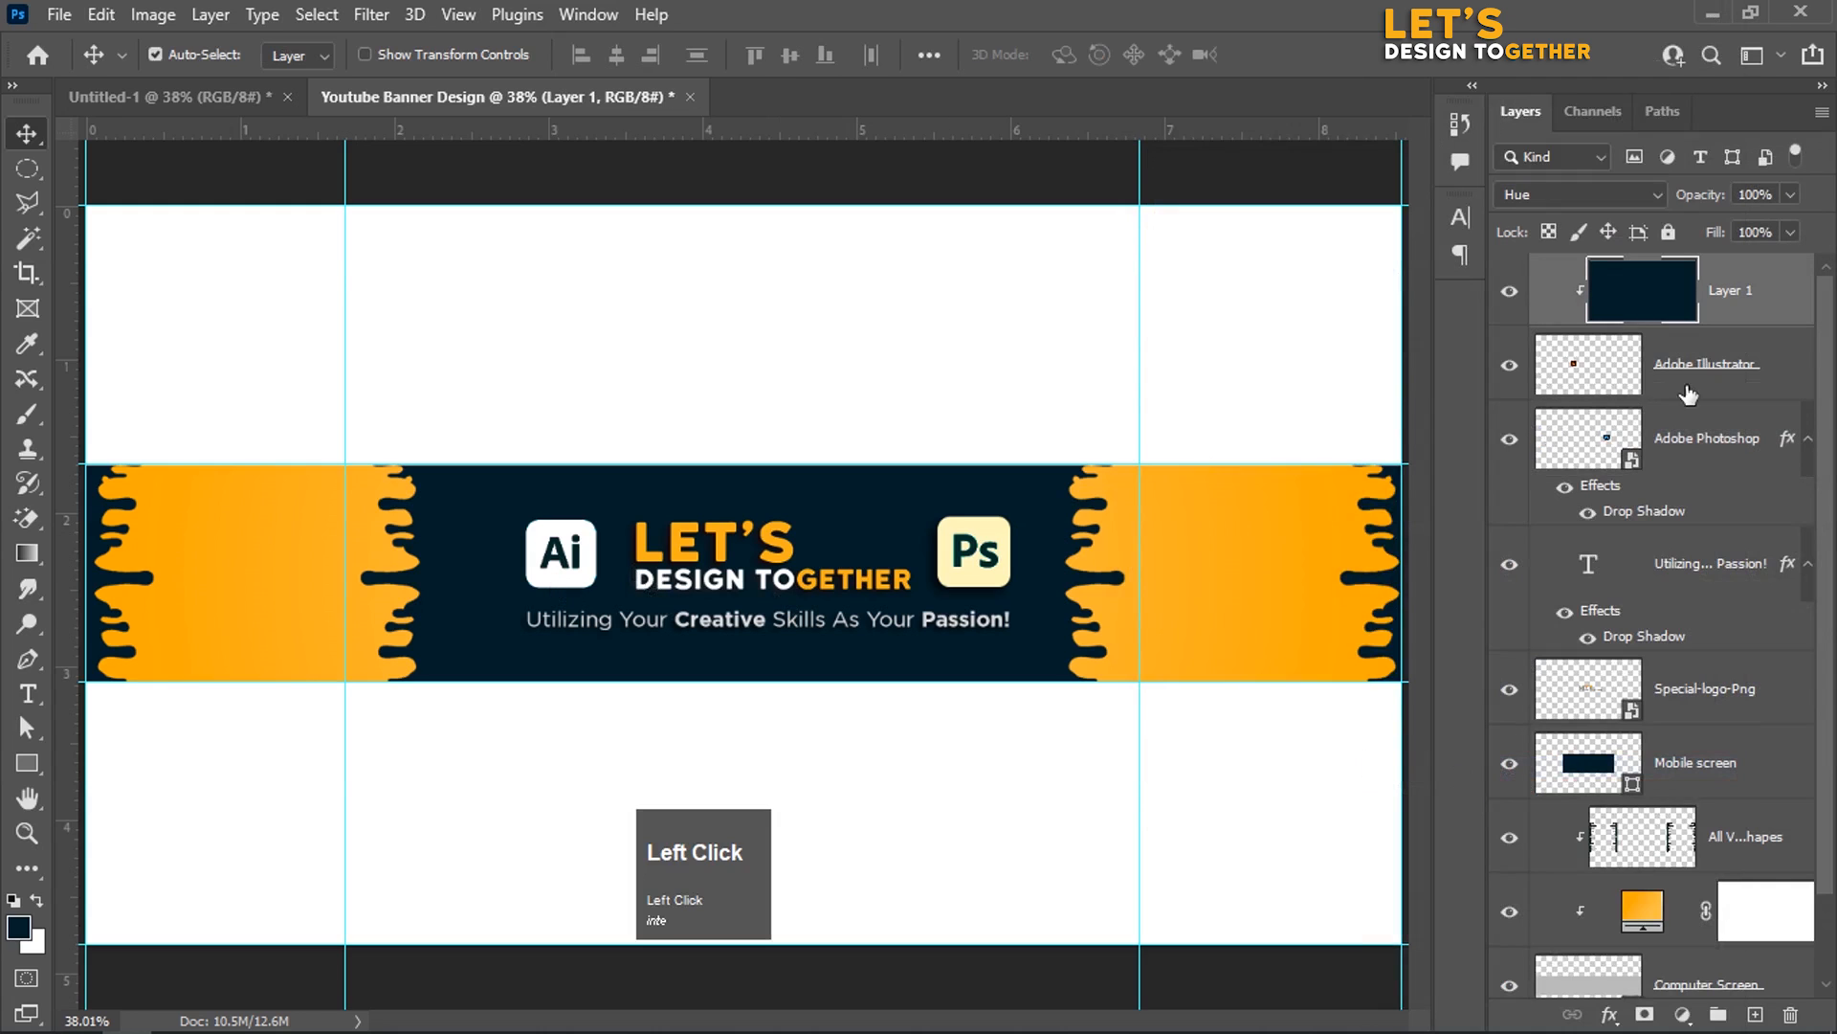
left_click(1771, 386)
right_click(1771, 386)
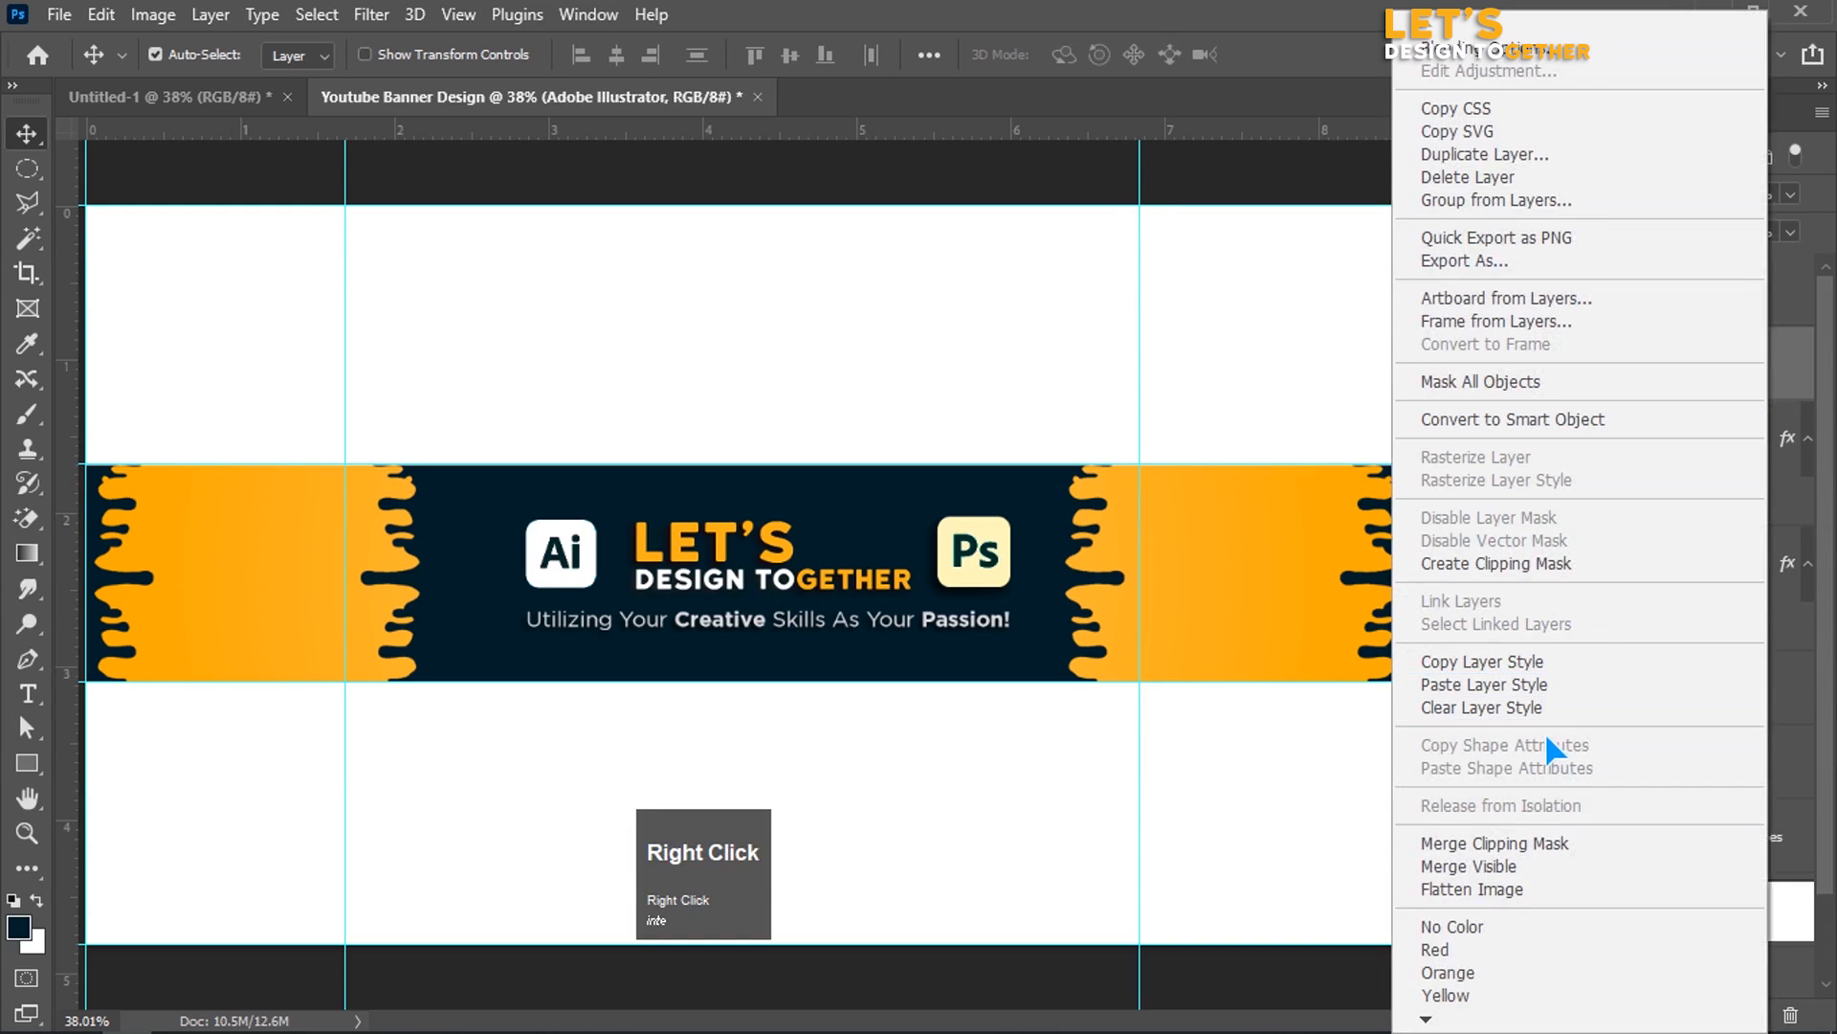
left_click(1496, 685)
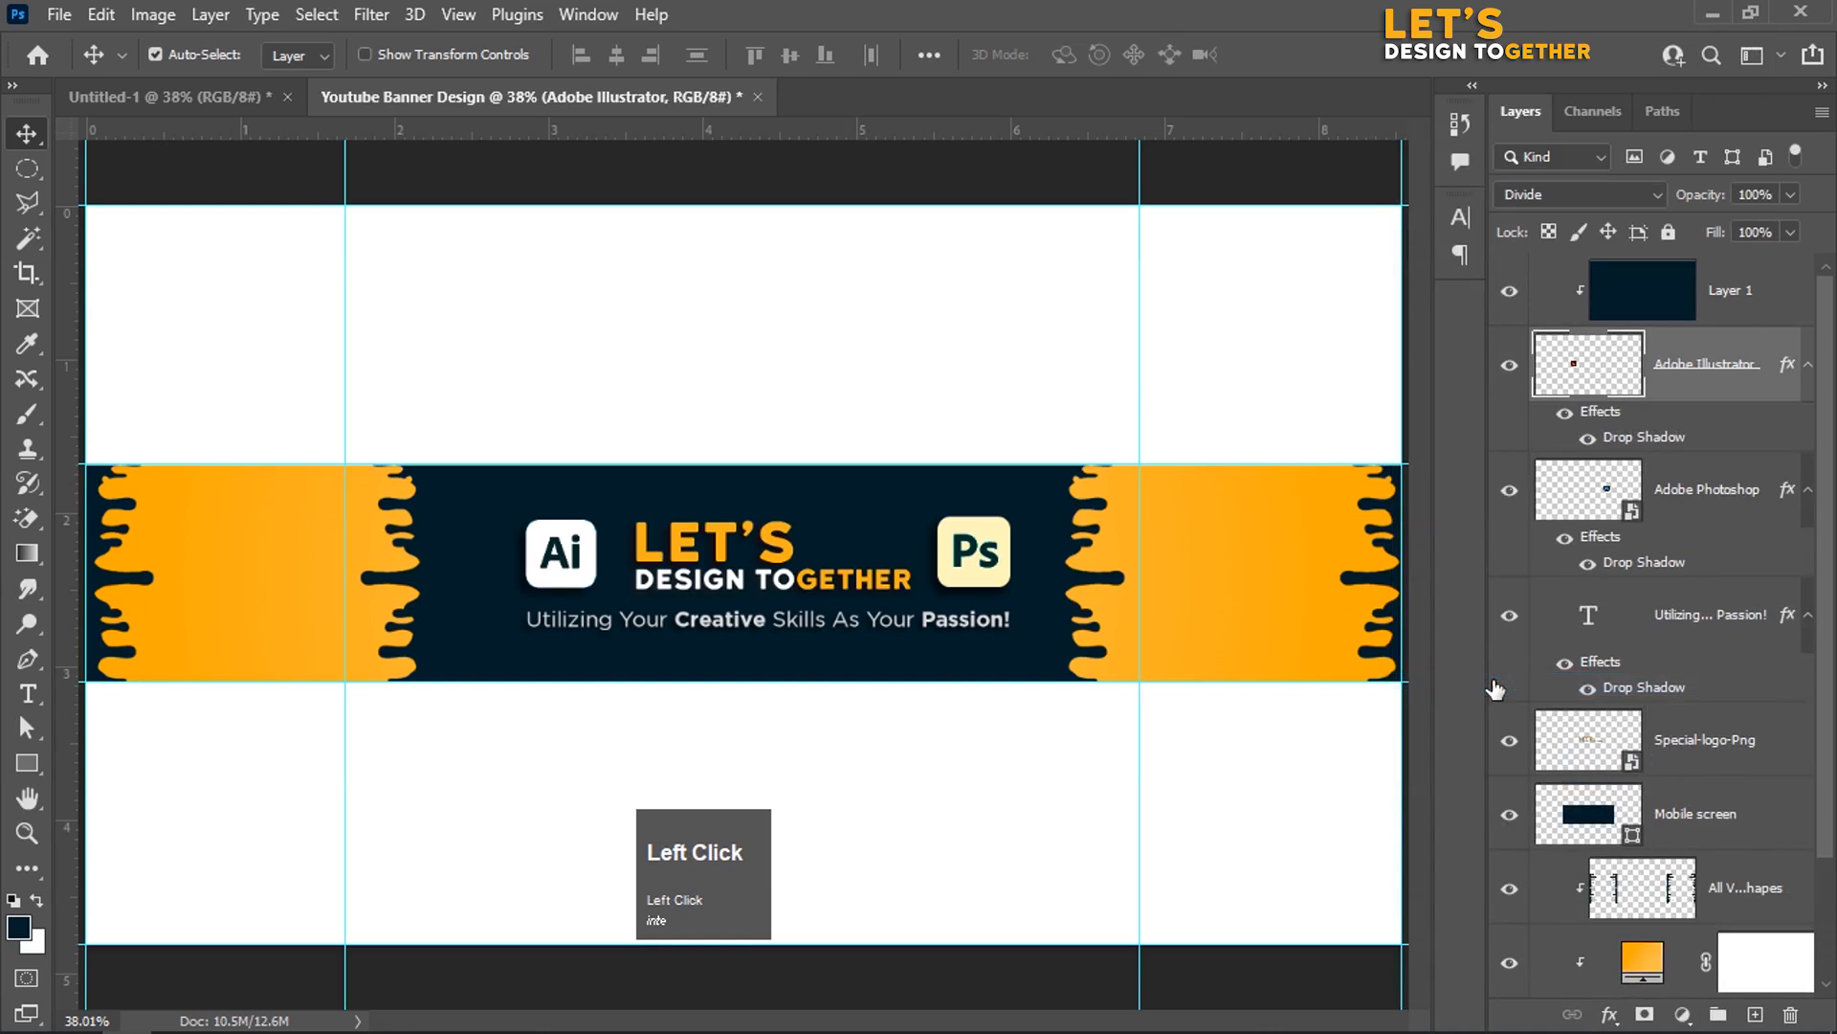
left_click(973, 753)
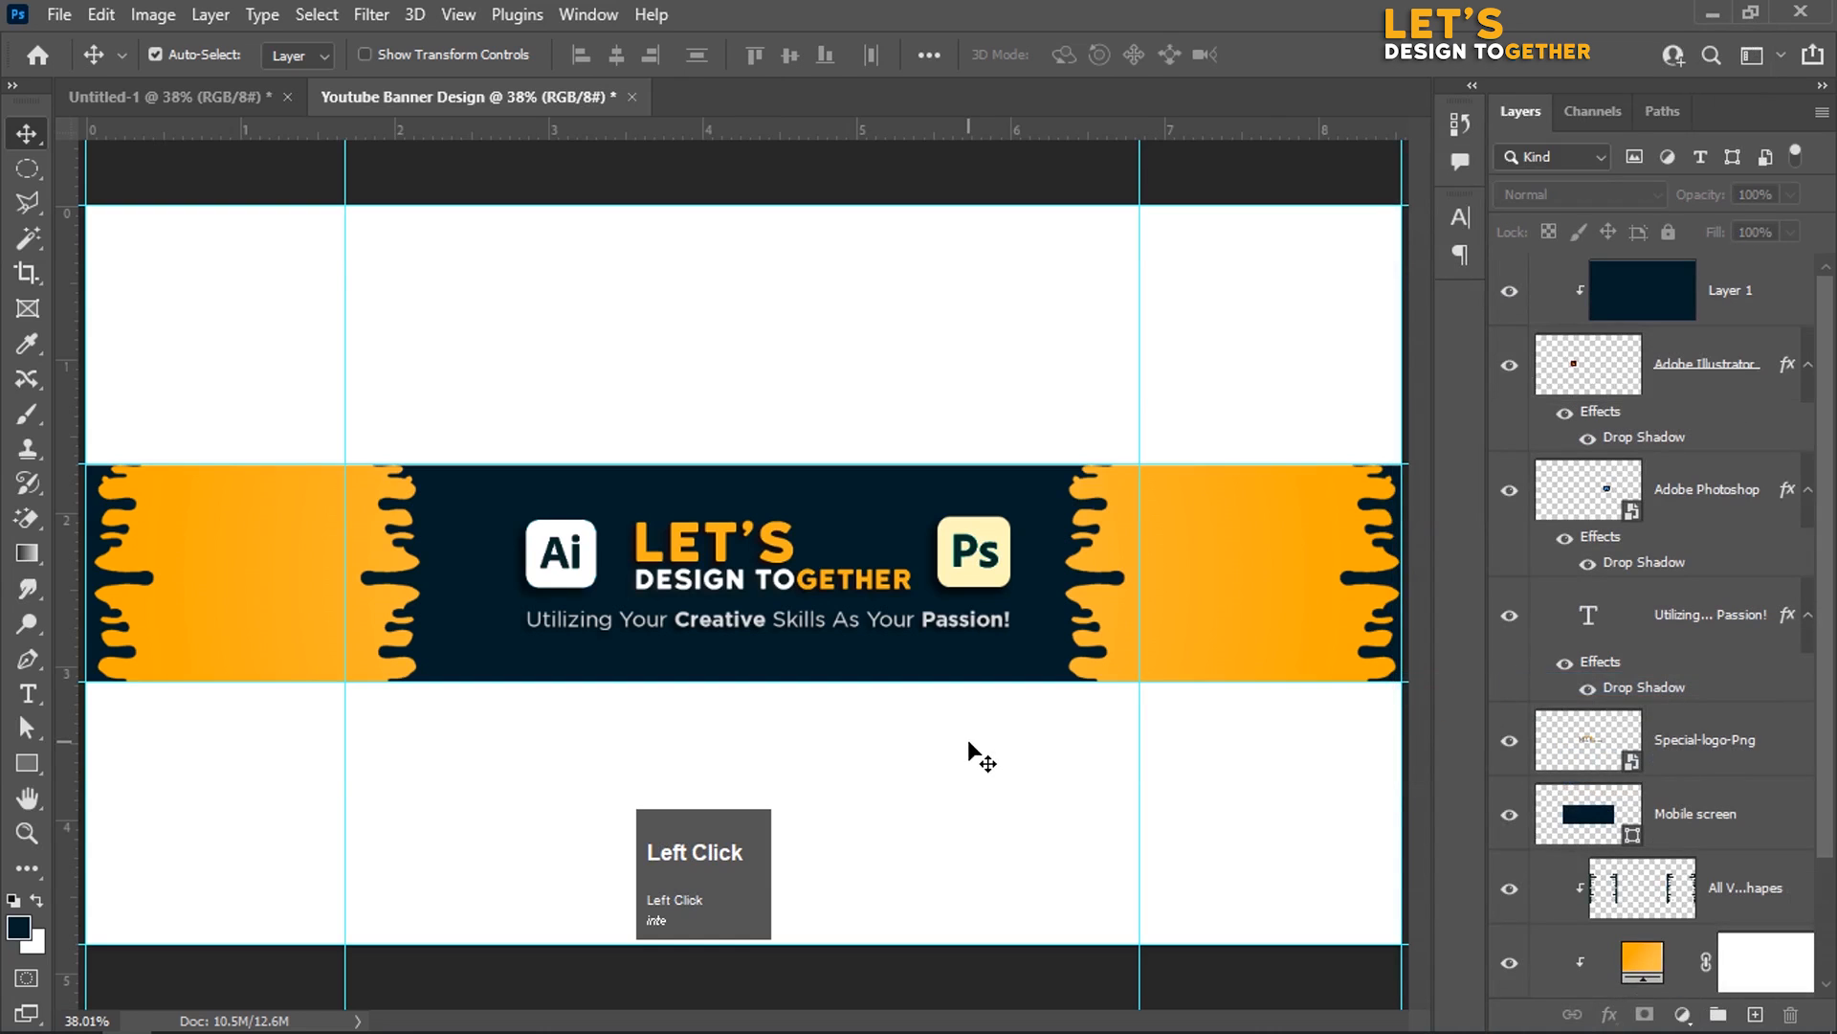